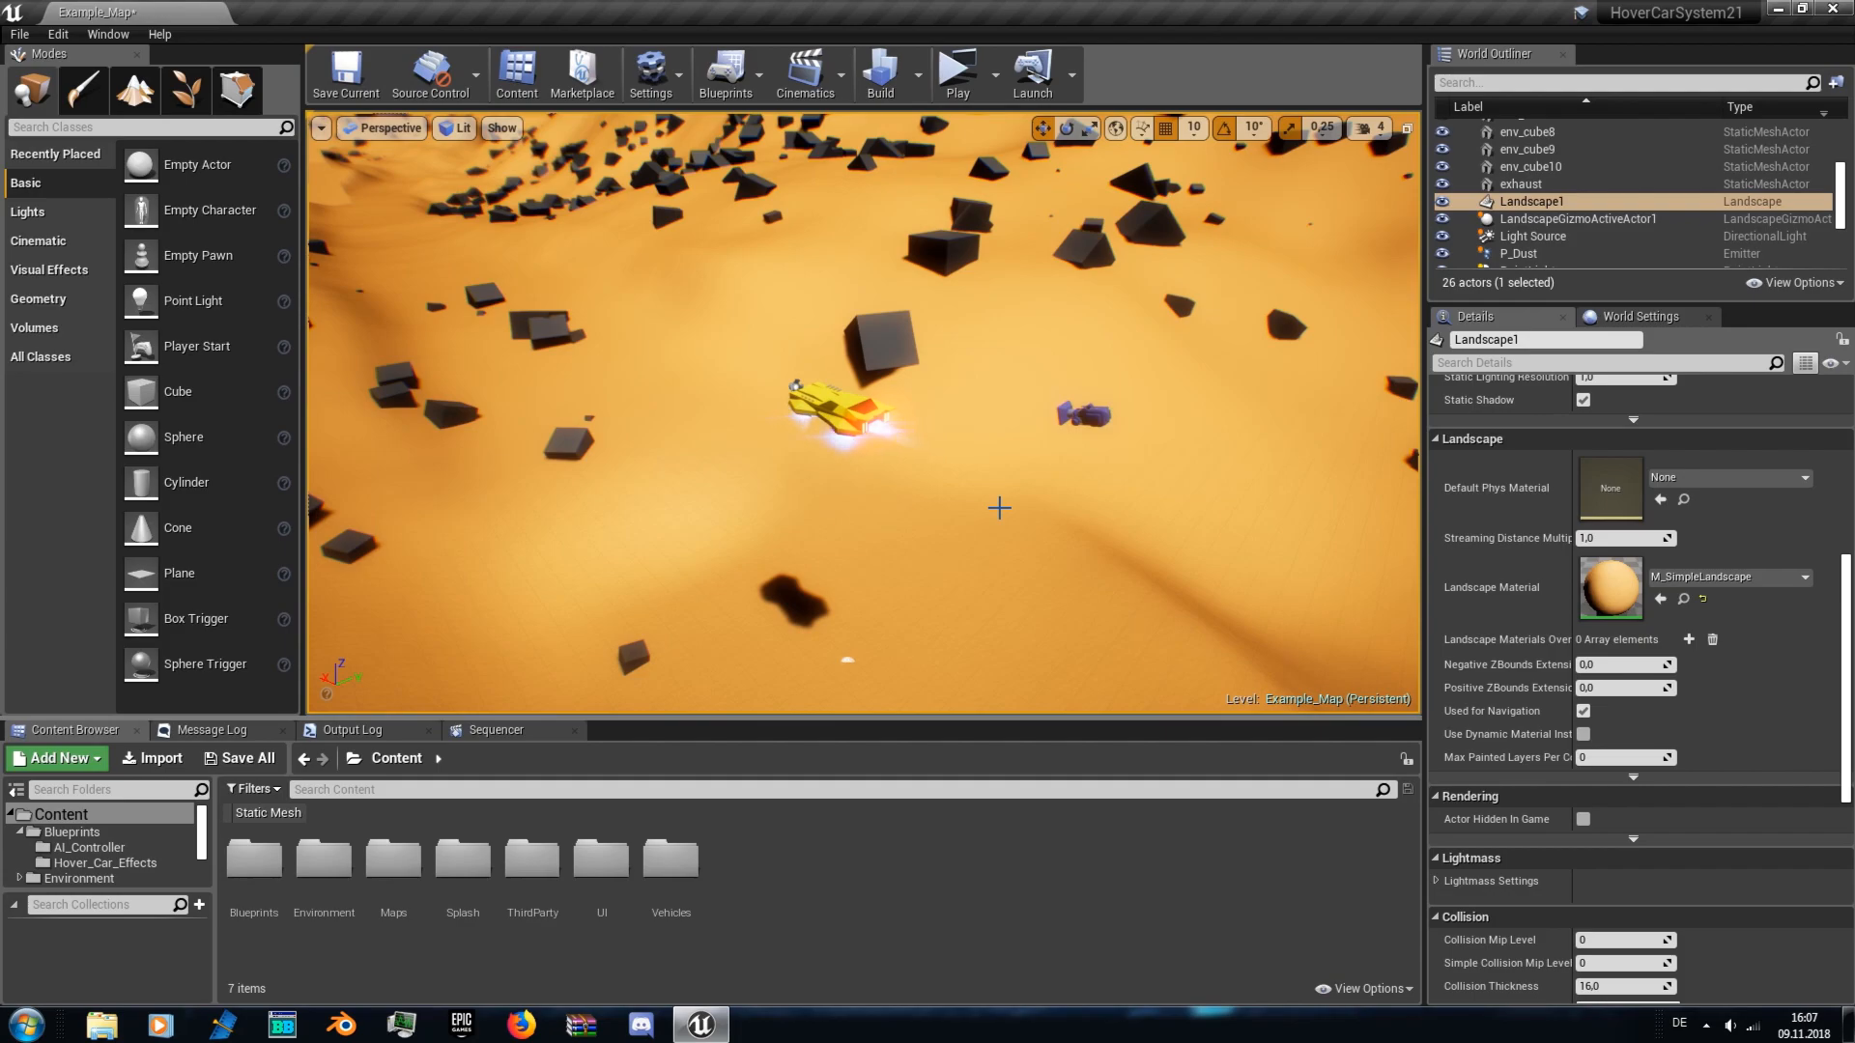
# - Play-test the level by steering the yellow hover car with turns, turbo and roll, and end the preview
pyautogui.moveTo(945, 498)
pyautogui.mouseDown(button='right')
pyautogui.moveTo(860, 416)
pyautogui.moveTo(944, 499)
pyautogui.mouseUp(button='right')
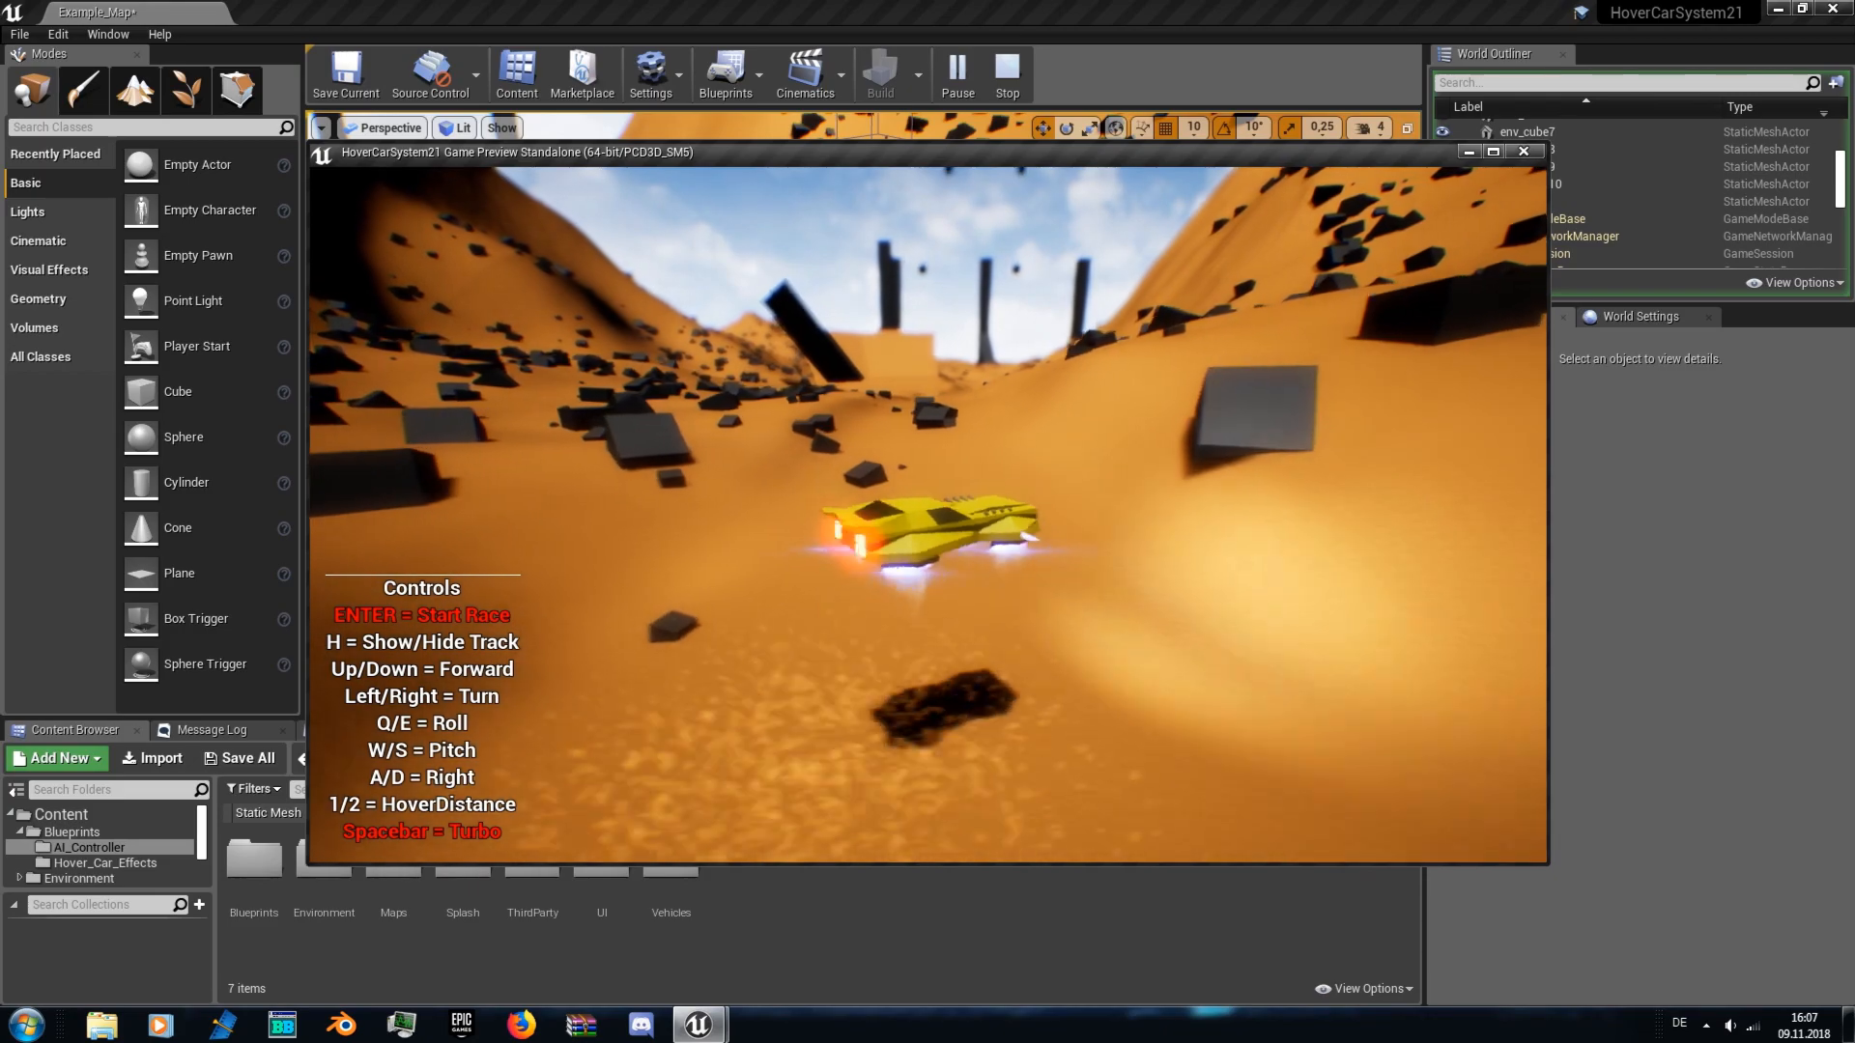
pyautogui.press('Left')
pyautogui.press('space')
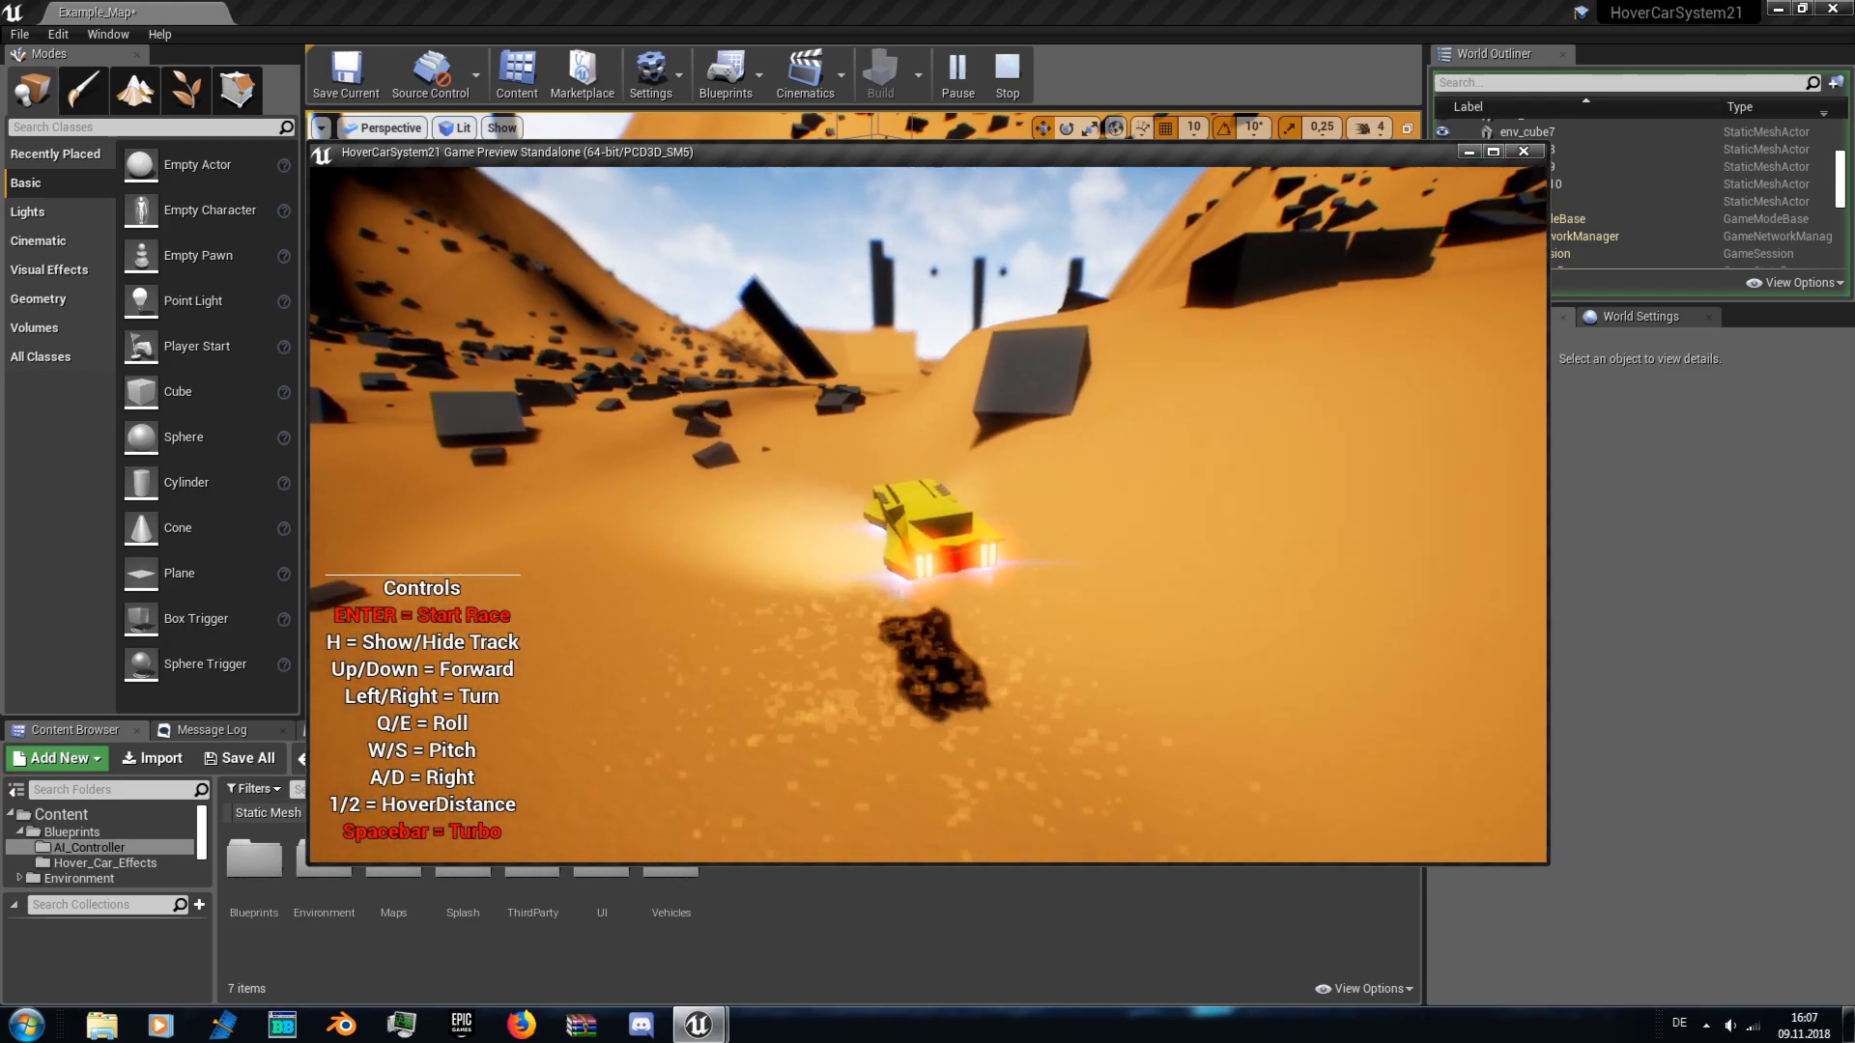
pyautogui.press('Left')
pyautogui.press('e')
pyautogui.press('Right')
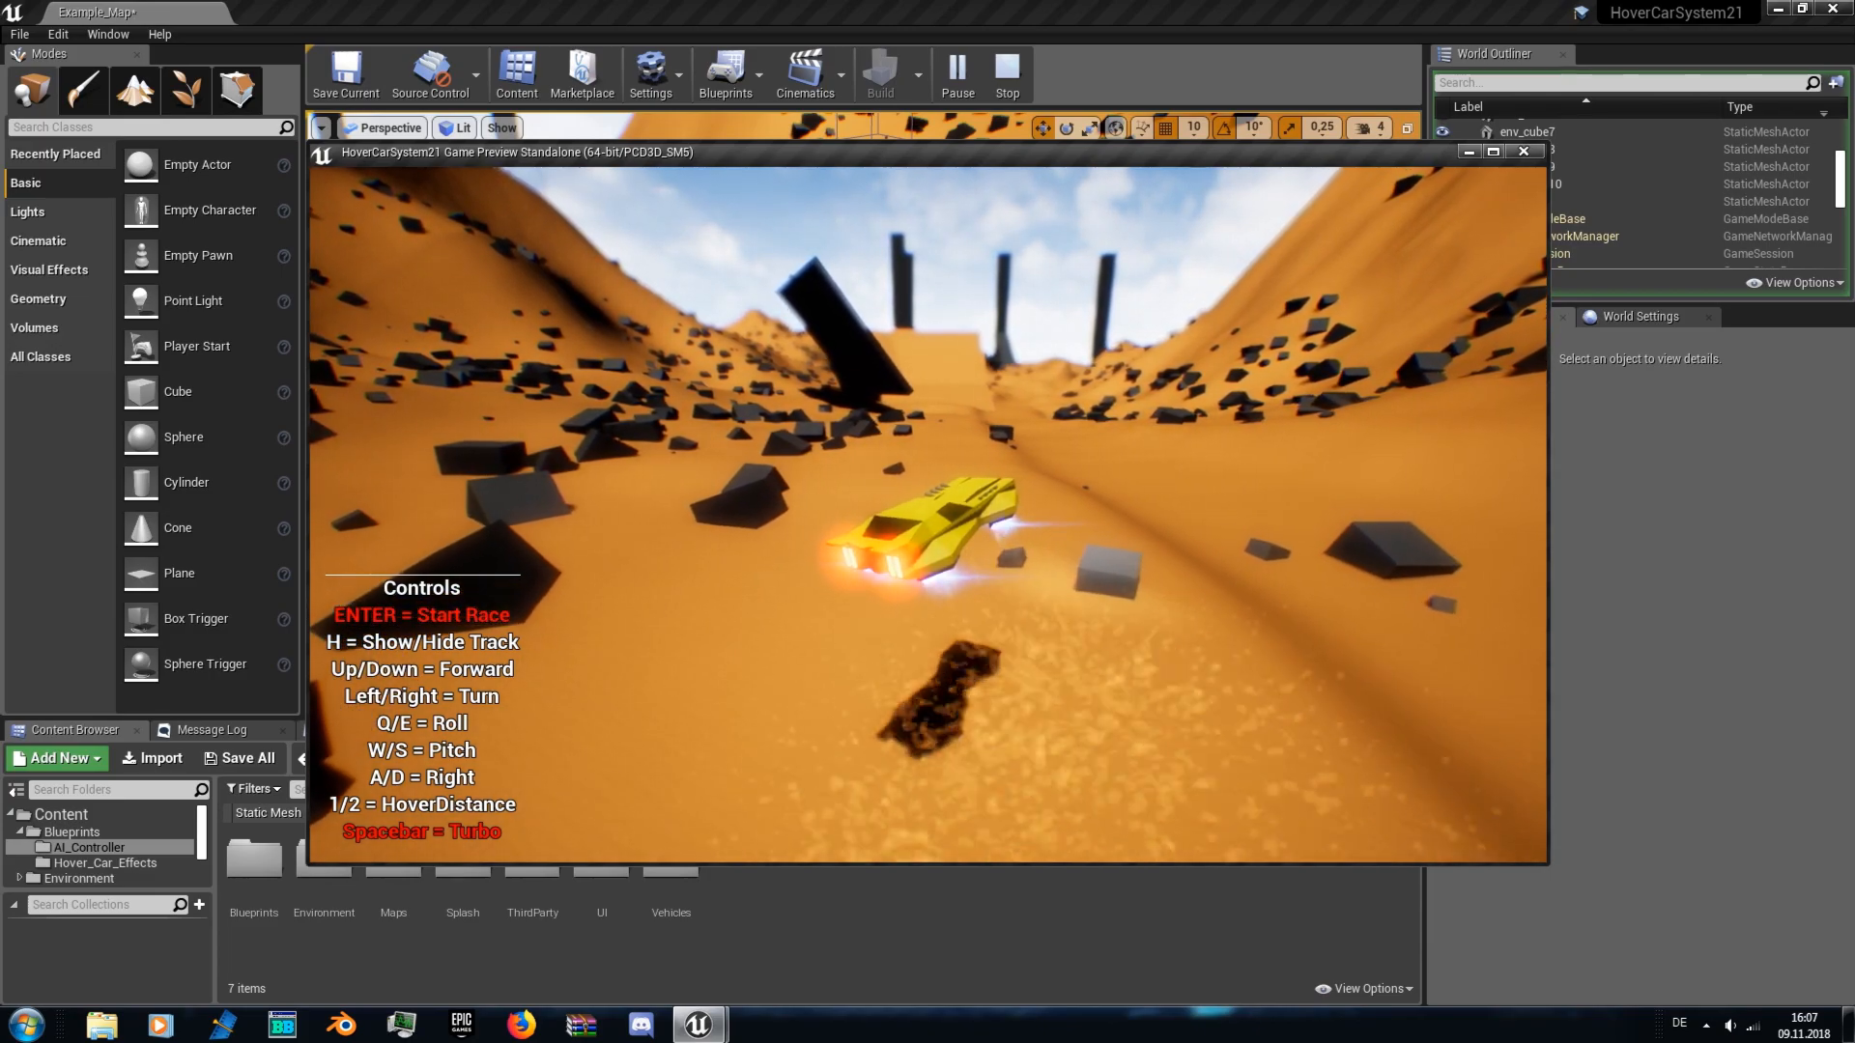
pyautogui.press('Escape')
pyautogui.moveTo(988, 394); pyautogui.dragTo(987, 394, button='right')
pyautogui.press('w')
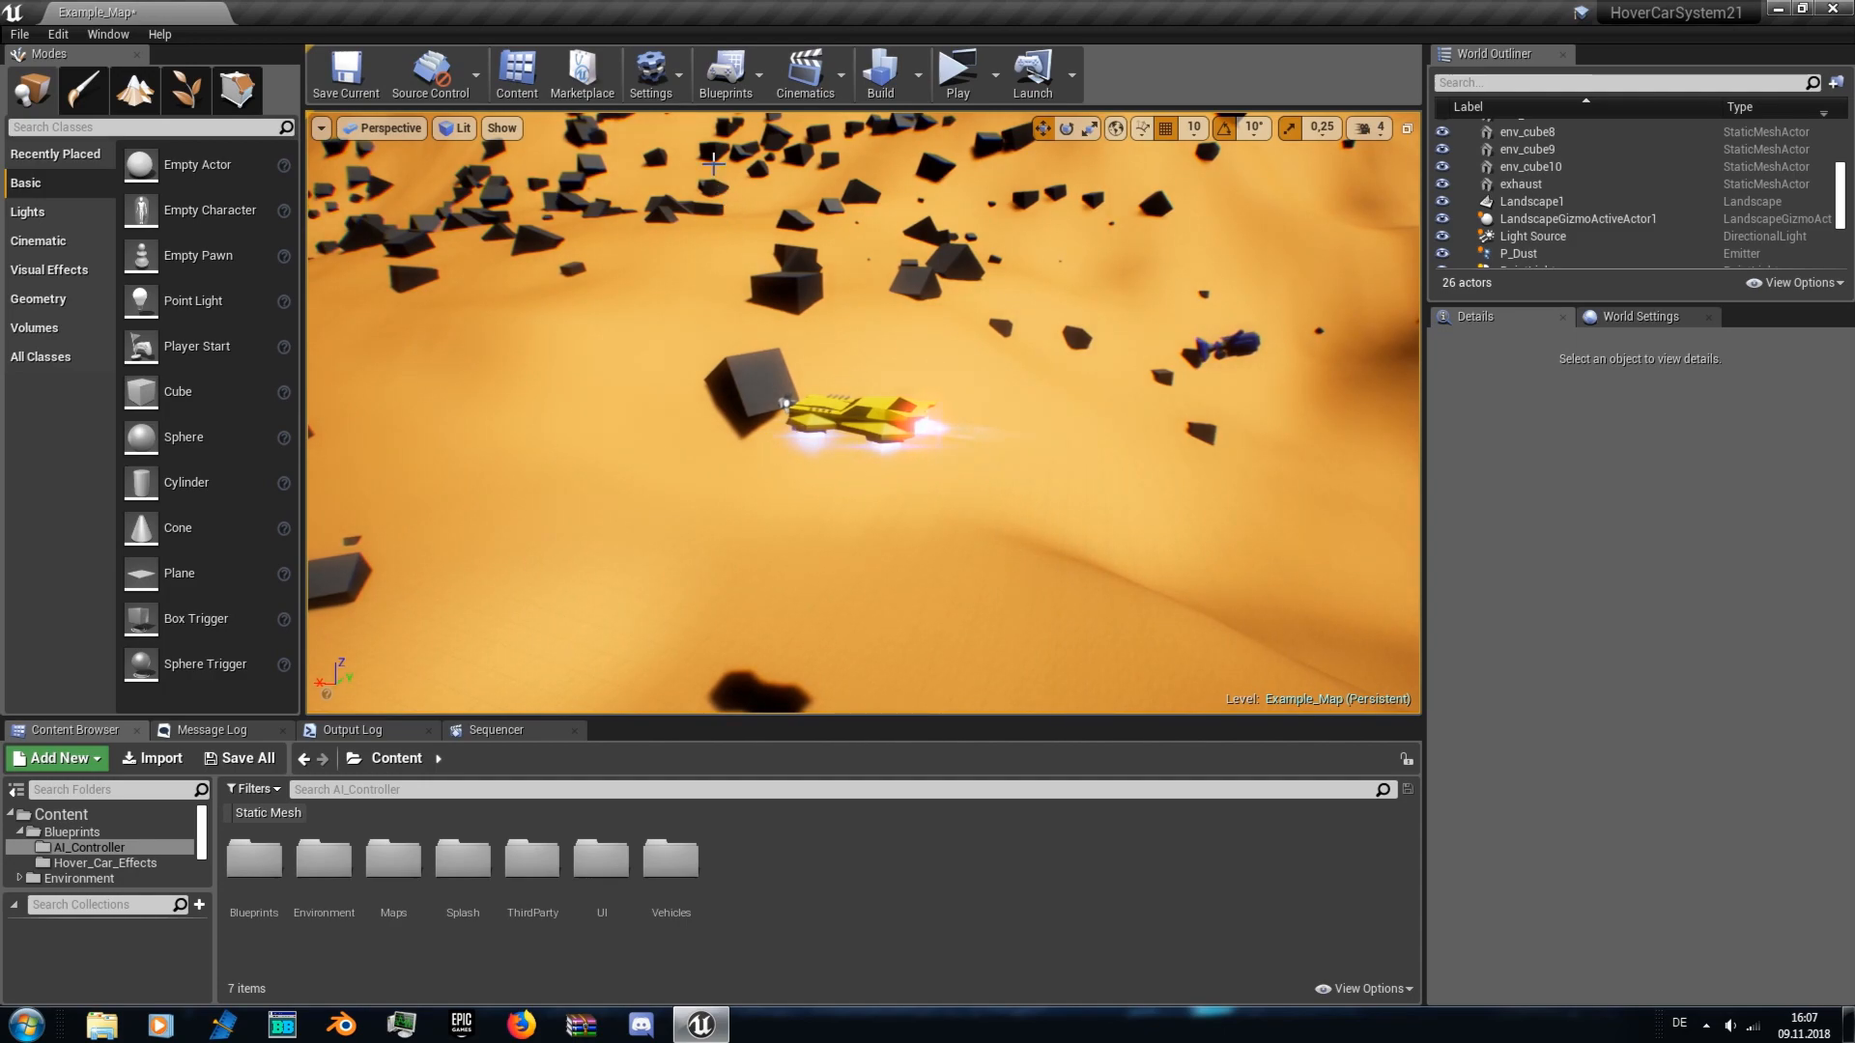
# - Open the project's engine Input settings and examine the axis mappings, including the key bindings and scales of Input_Forward
pyautogui.click(663, 91)
pyautogui.click(721, 155)
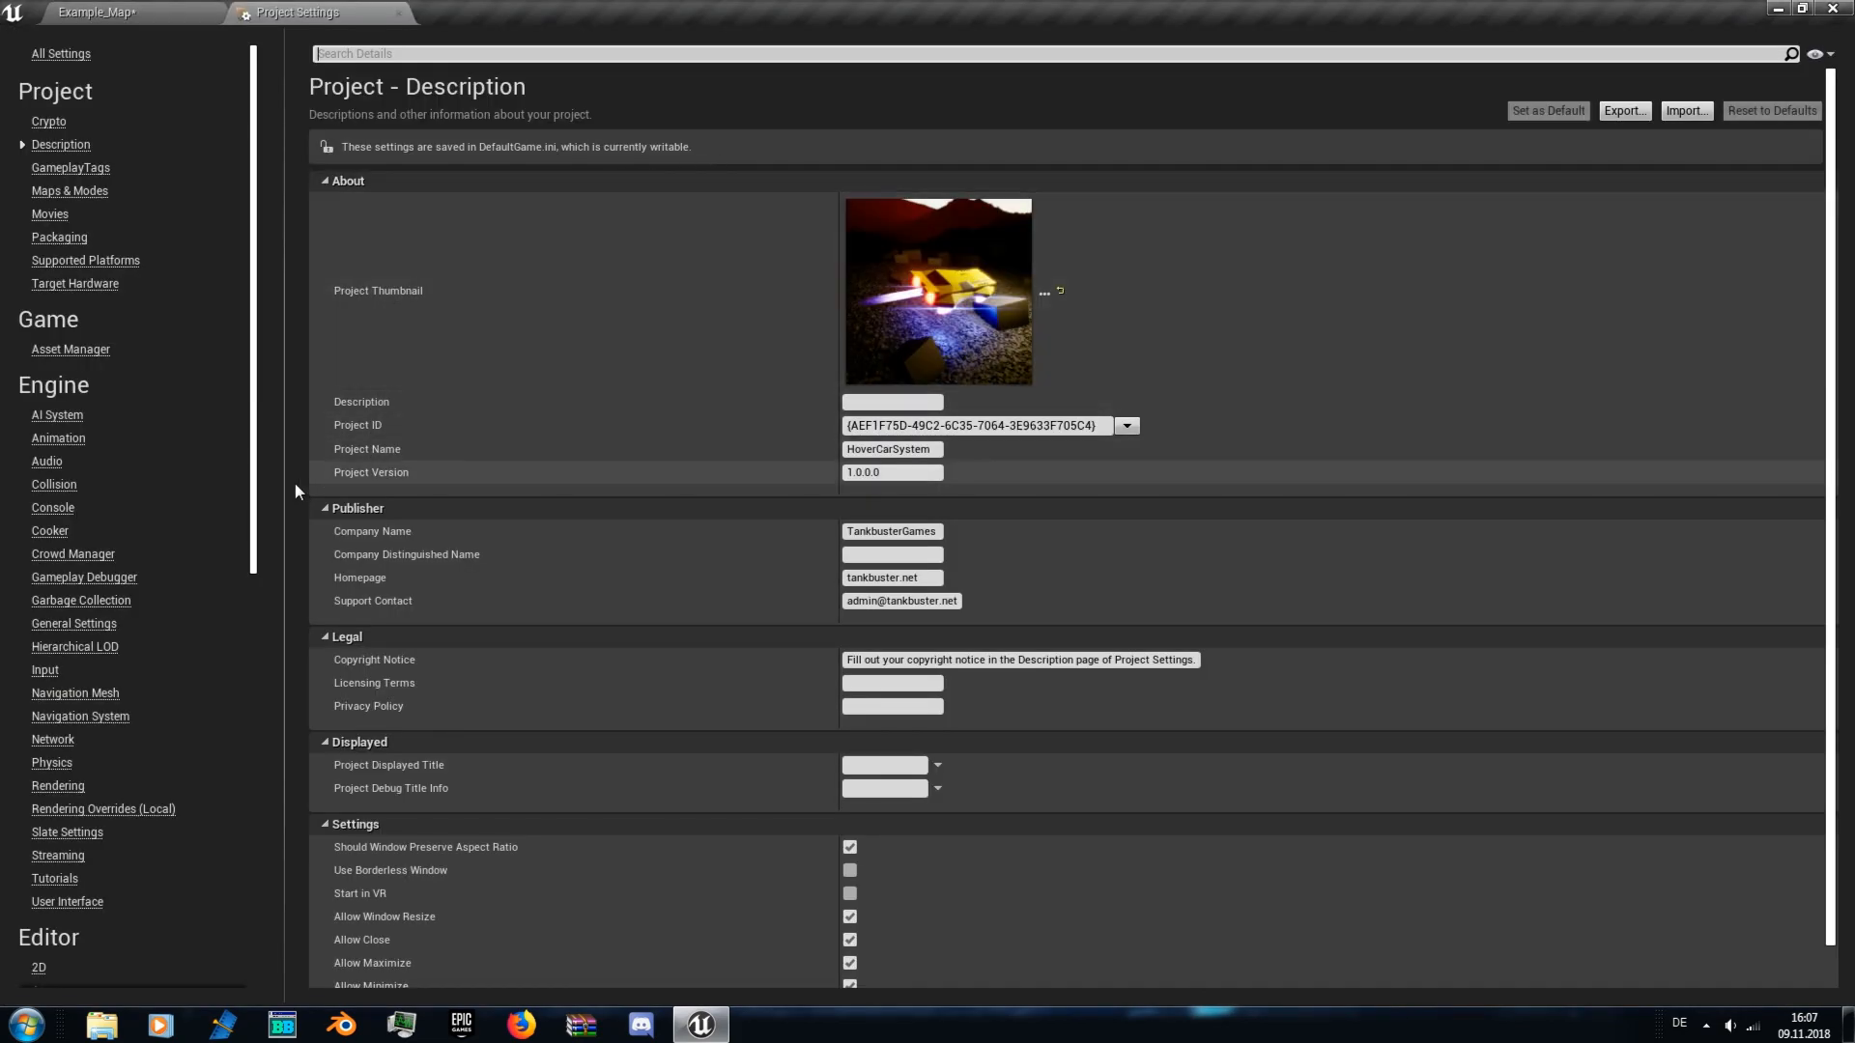
pyautogui.click(46, 676)
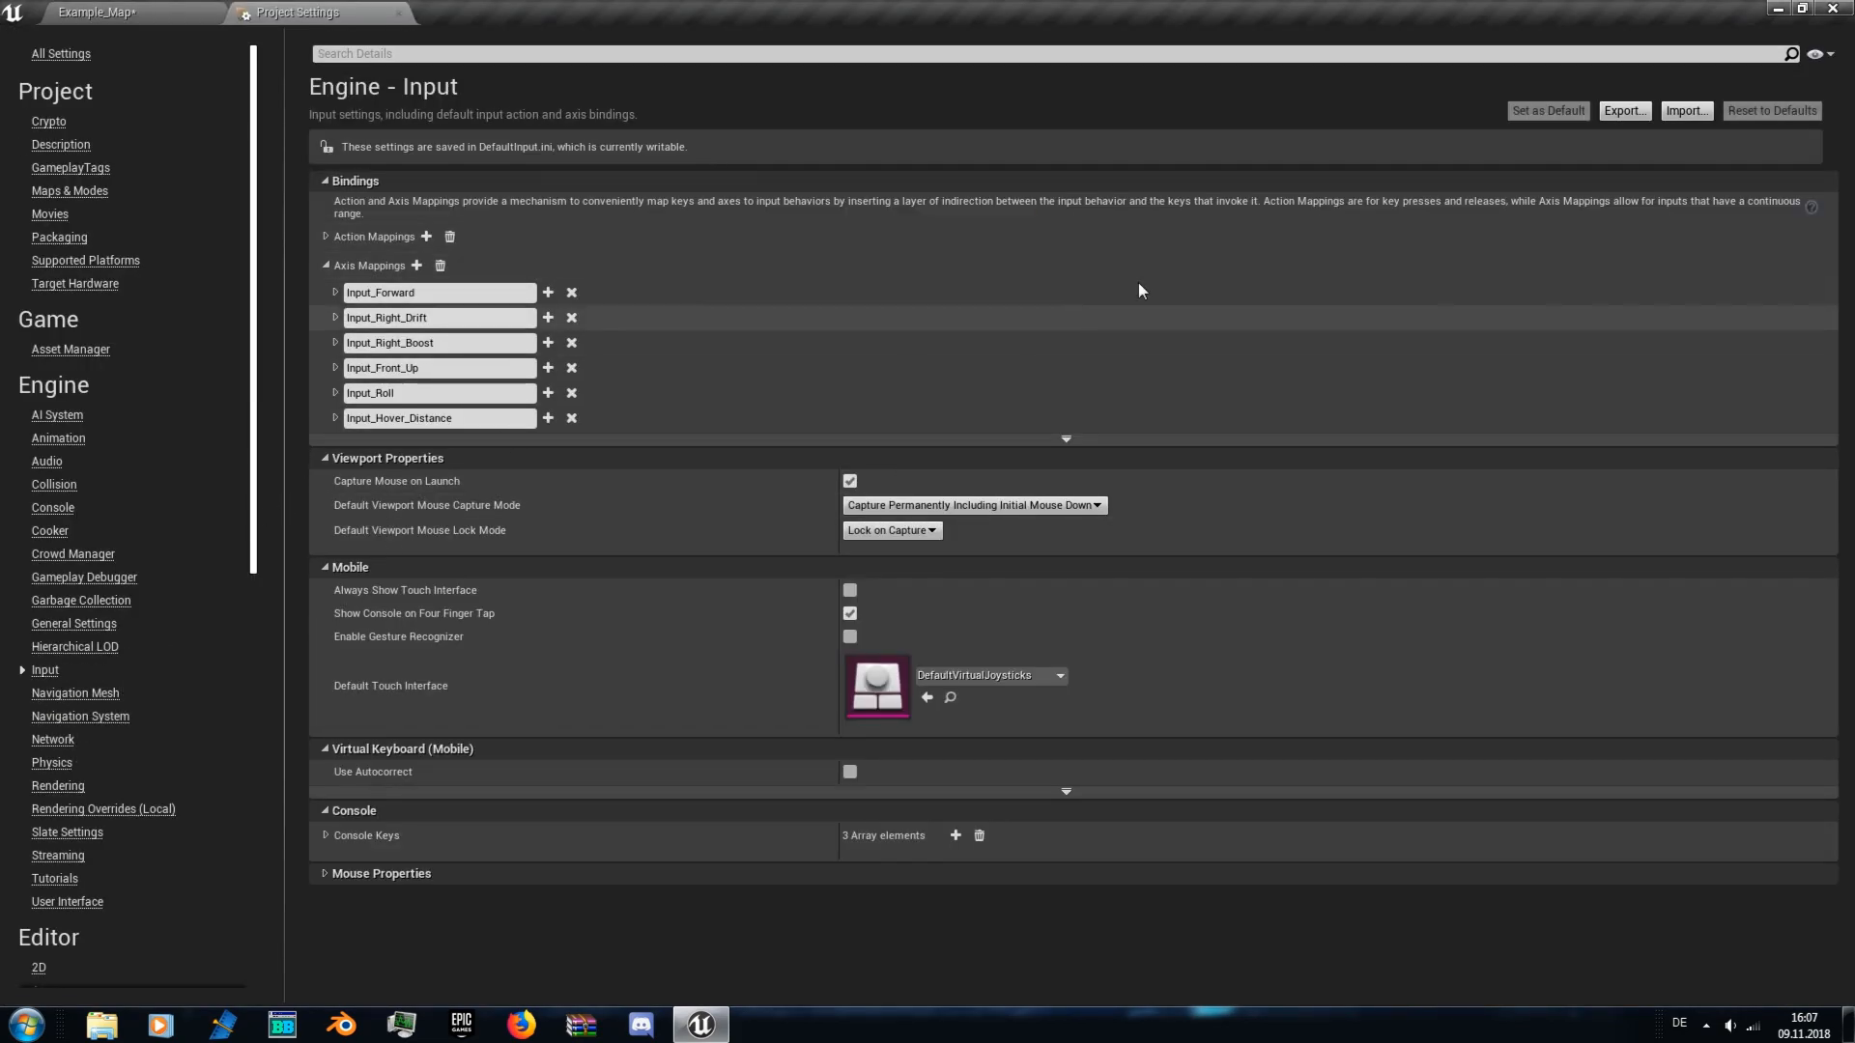
pyautogui.click(1624, 111)
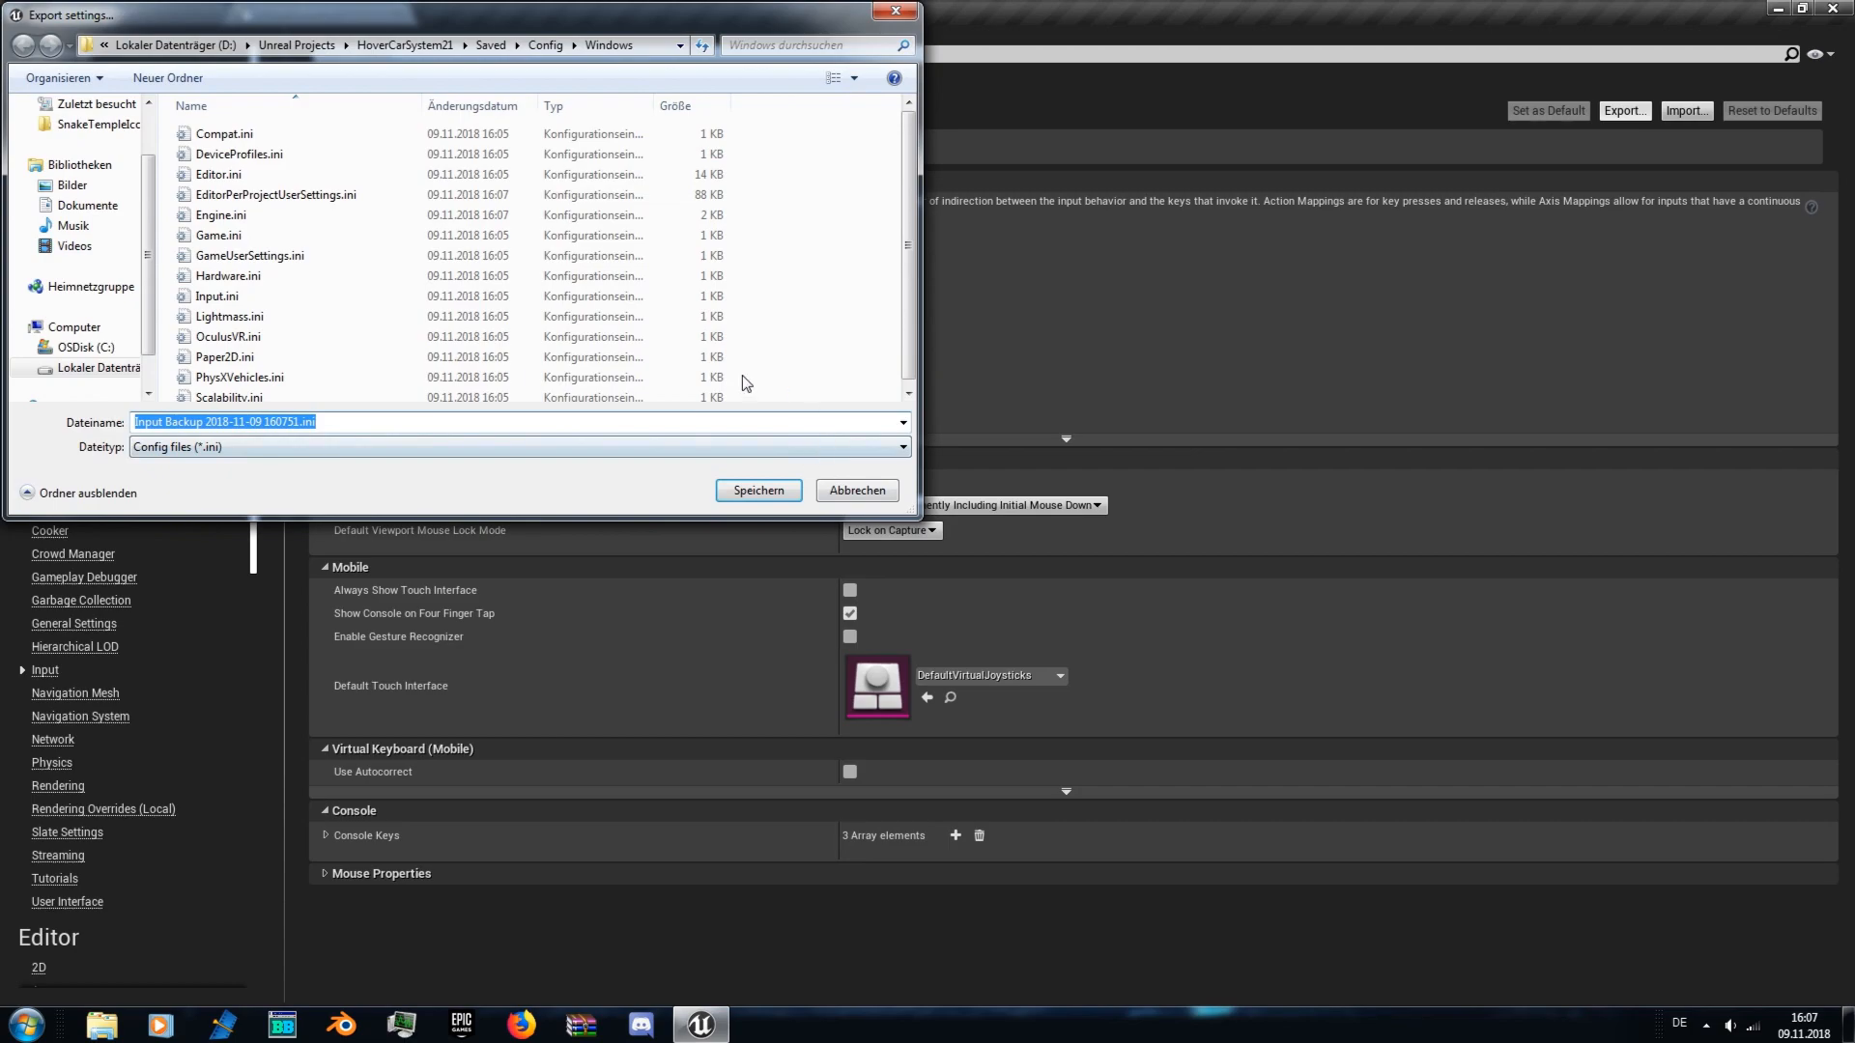
pyautogui.click(855, 493)
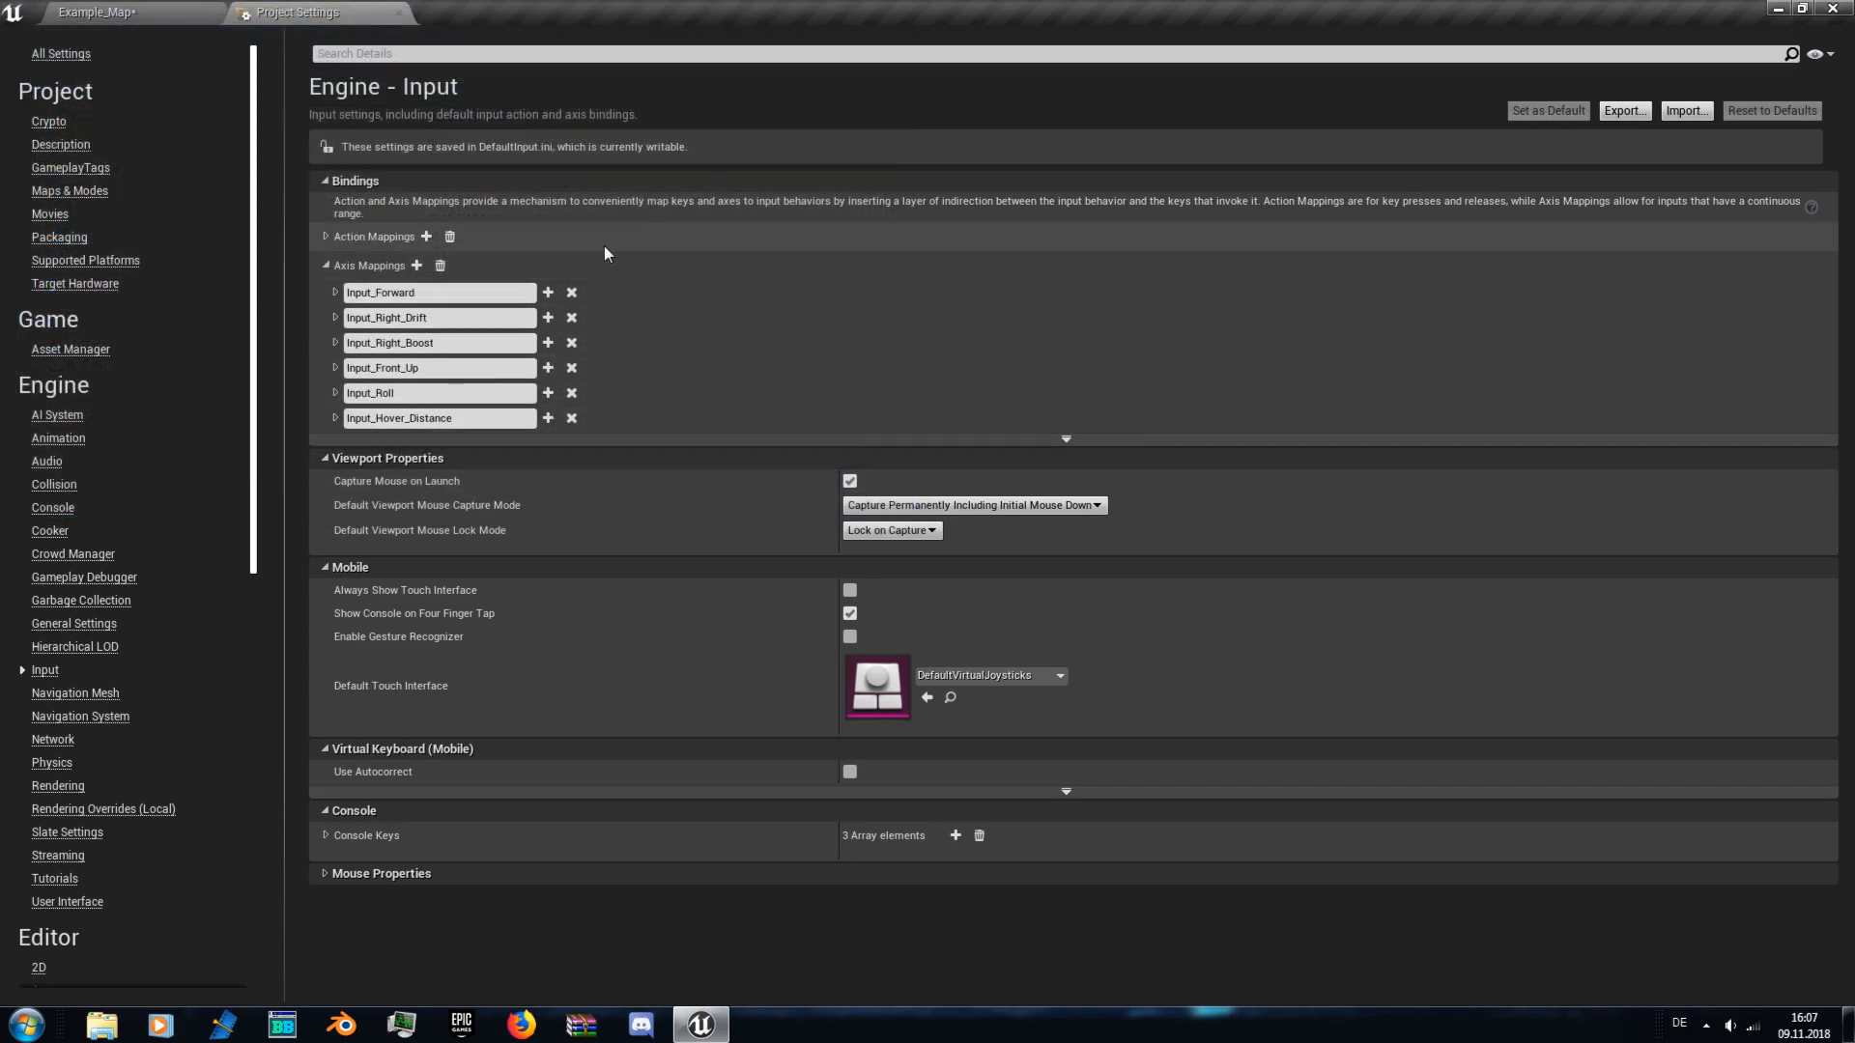
pyautogui.click(335, 293)
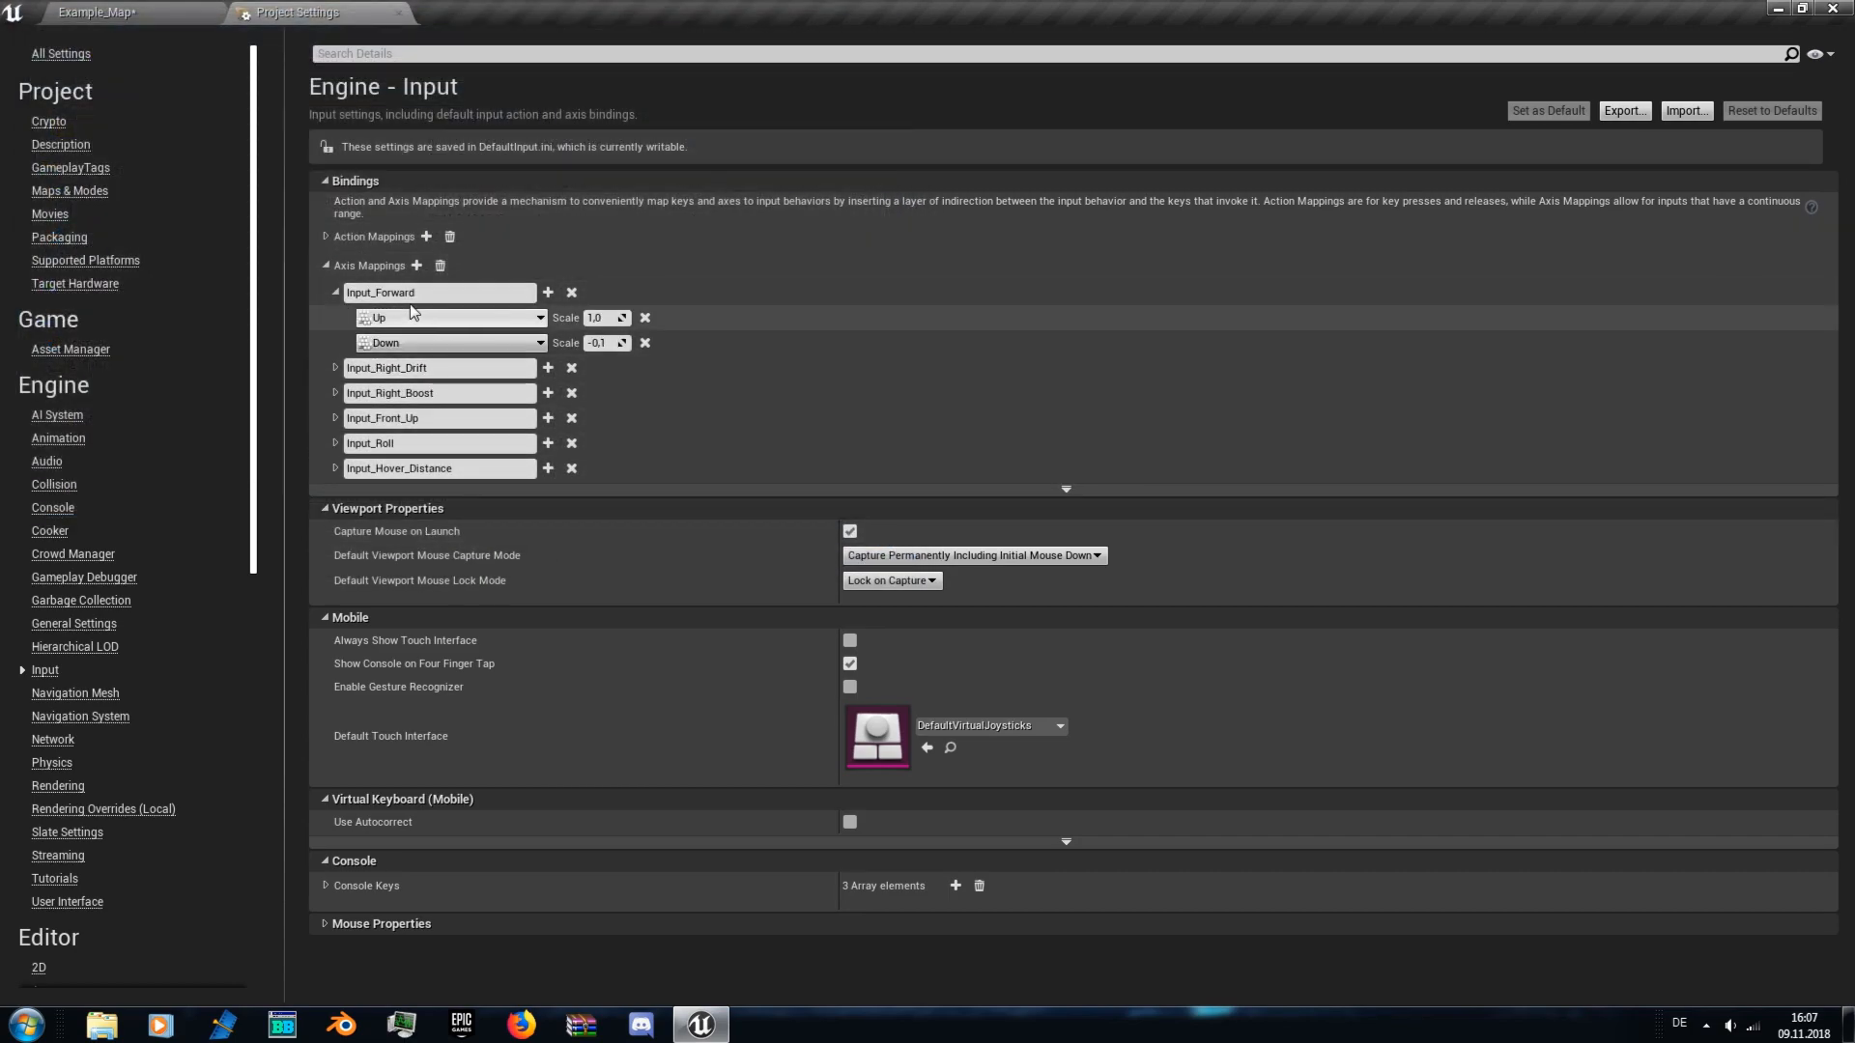
pyautogui.click(335, 293)
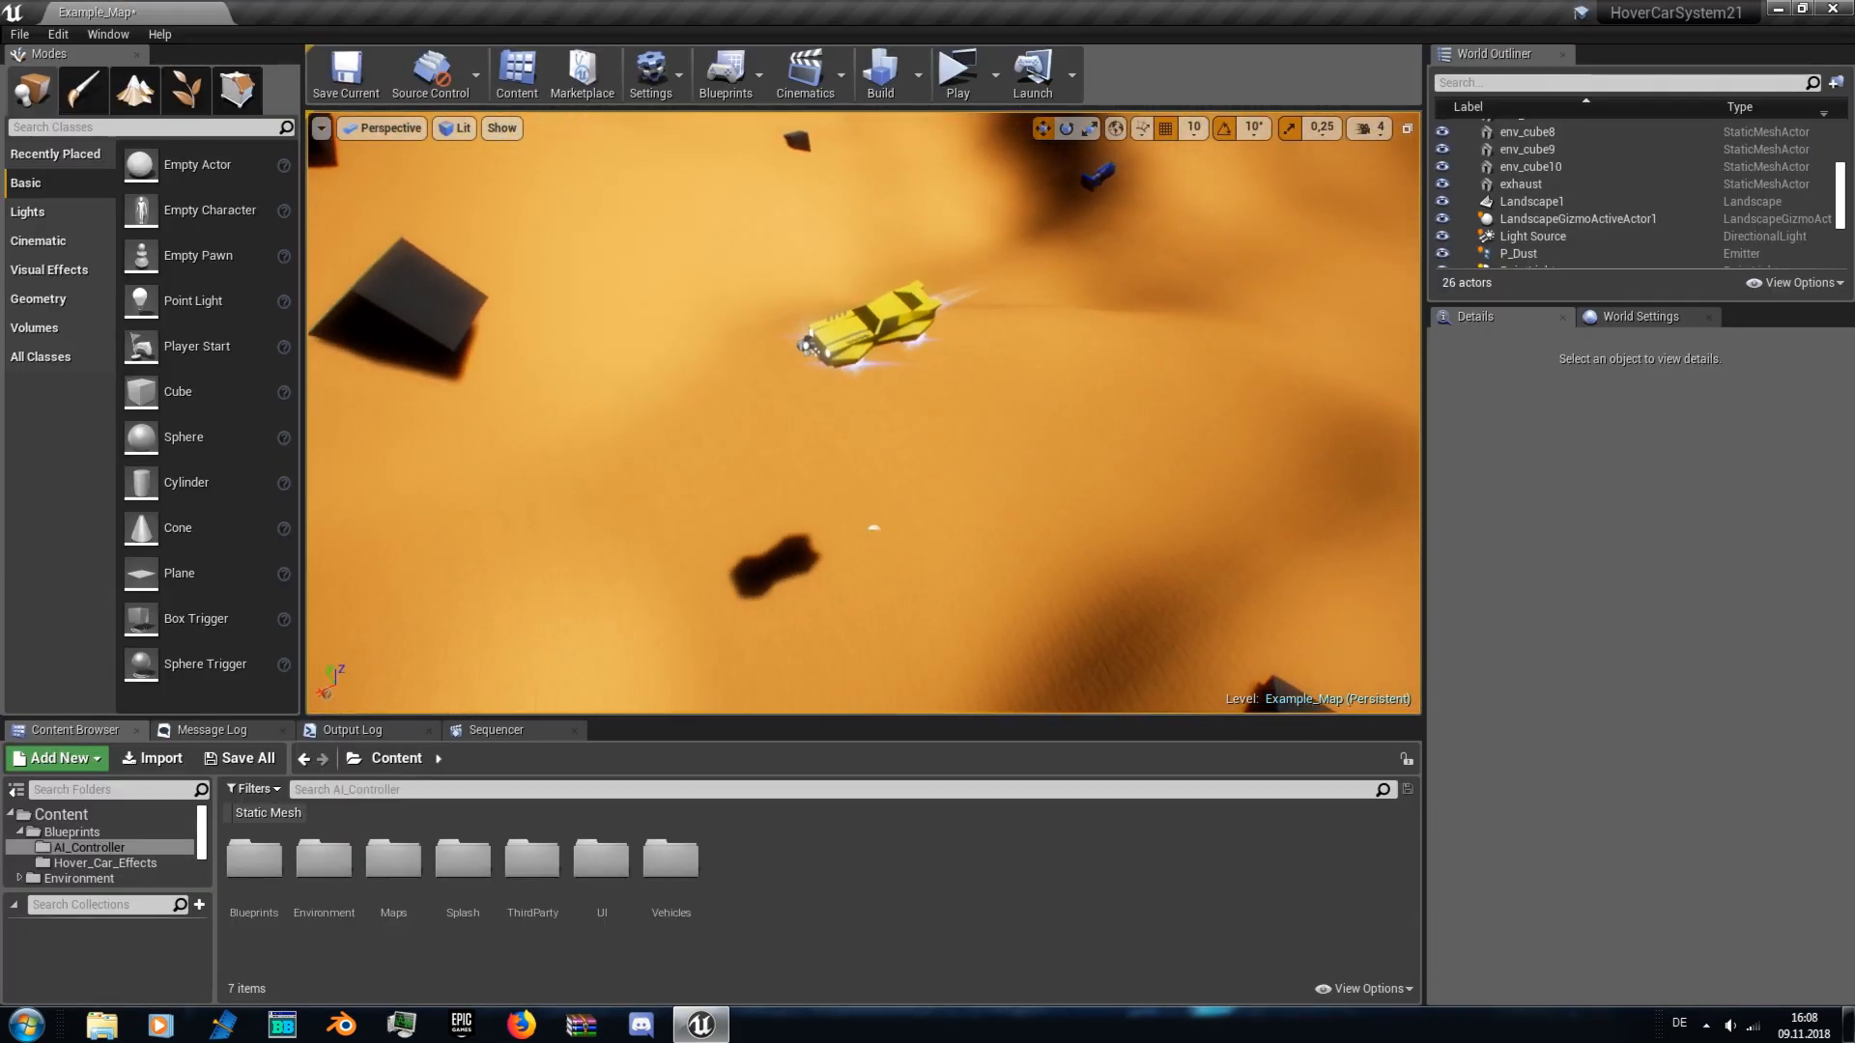
# - Delete the BP_Hover_Car_Effects car from the level
pyautogui.click(862, 319)
pyautogui.moveTo(863, 319); pyautogui.dragTo(772, 310, button='right')
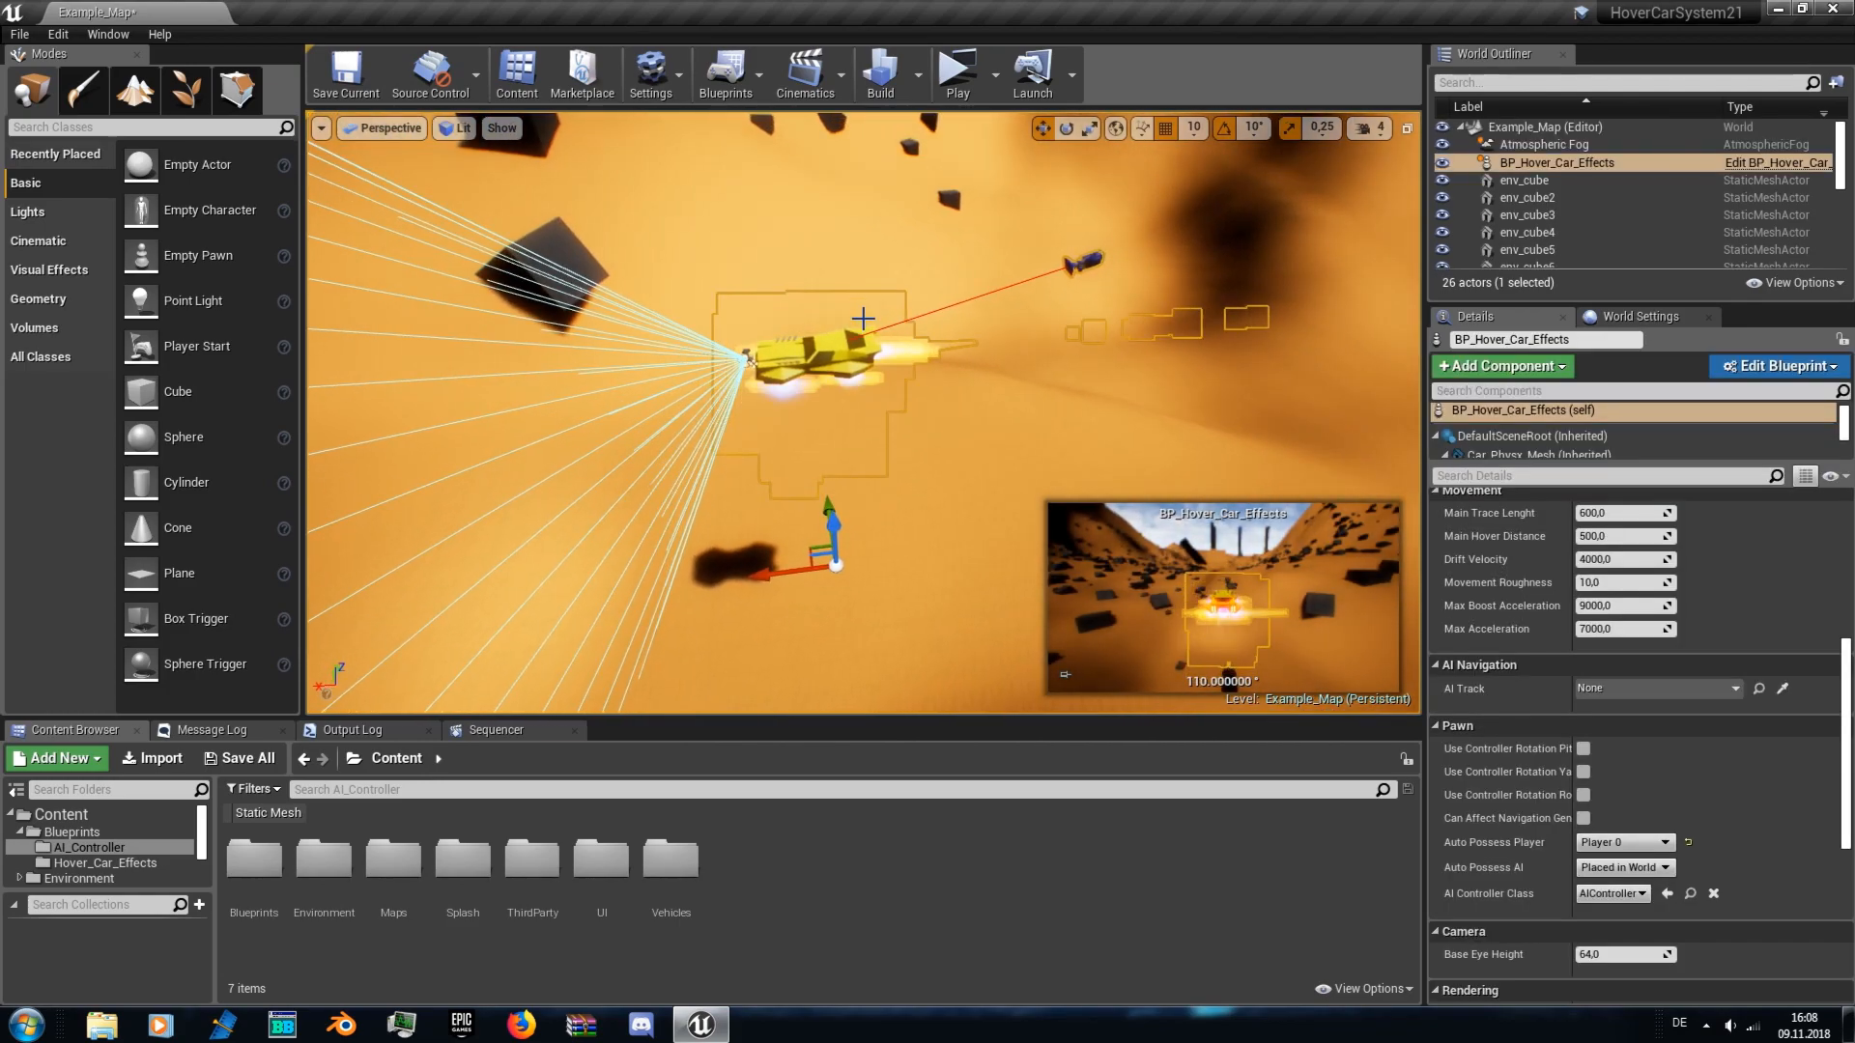
pyautogui.press('Delete')
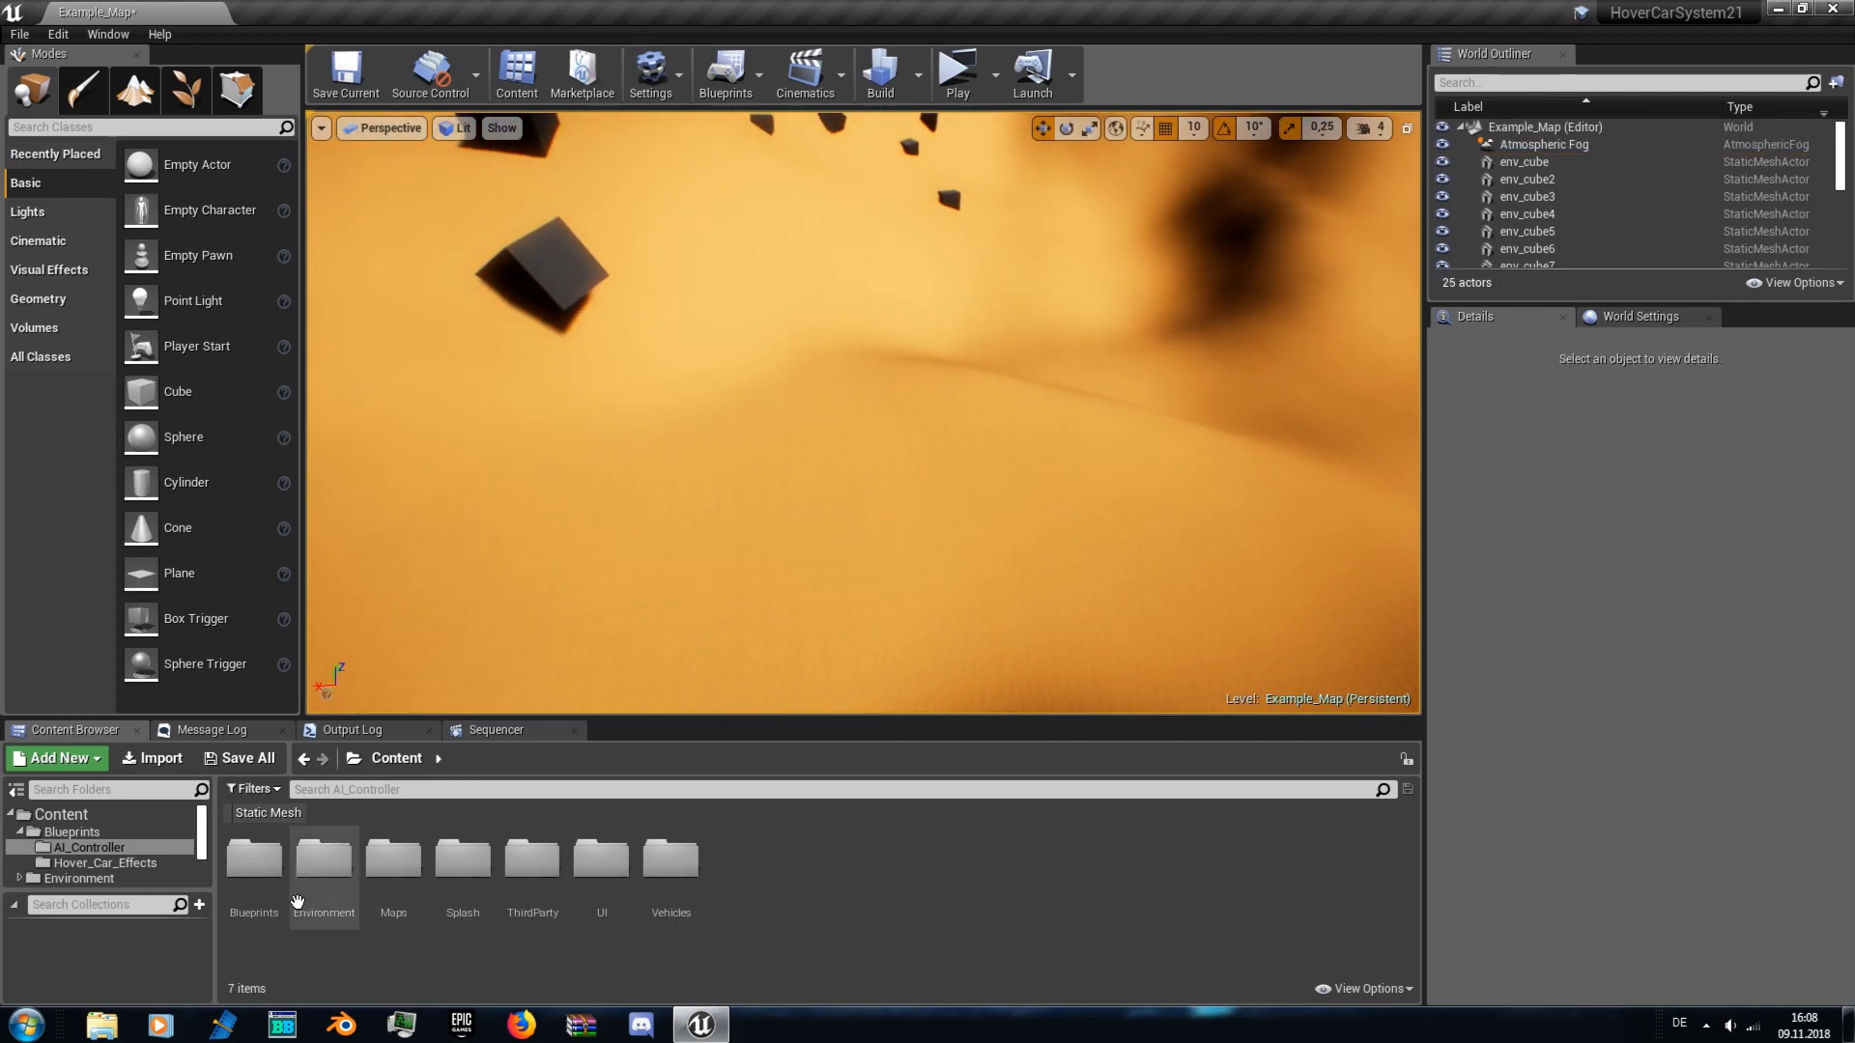
# - Place the BP_Hover_Car blueprint from the Blueprints folder on the sand in the level
pyautogui.doubleClick(256, 862)
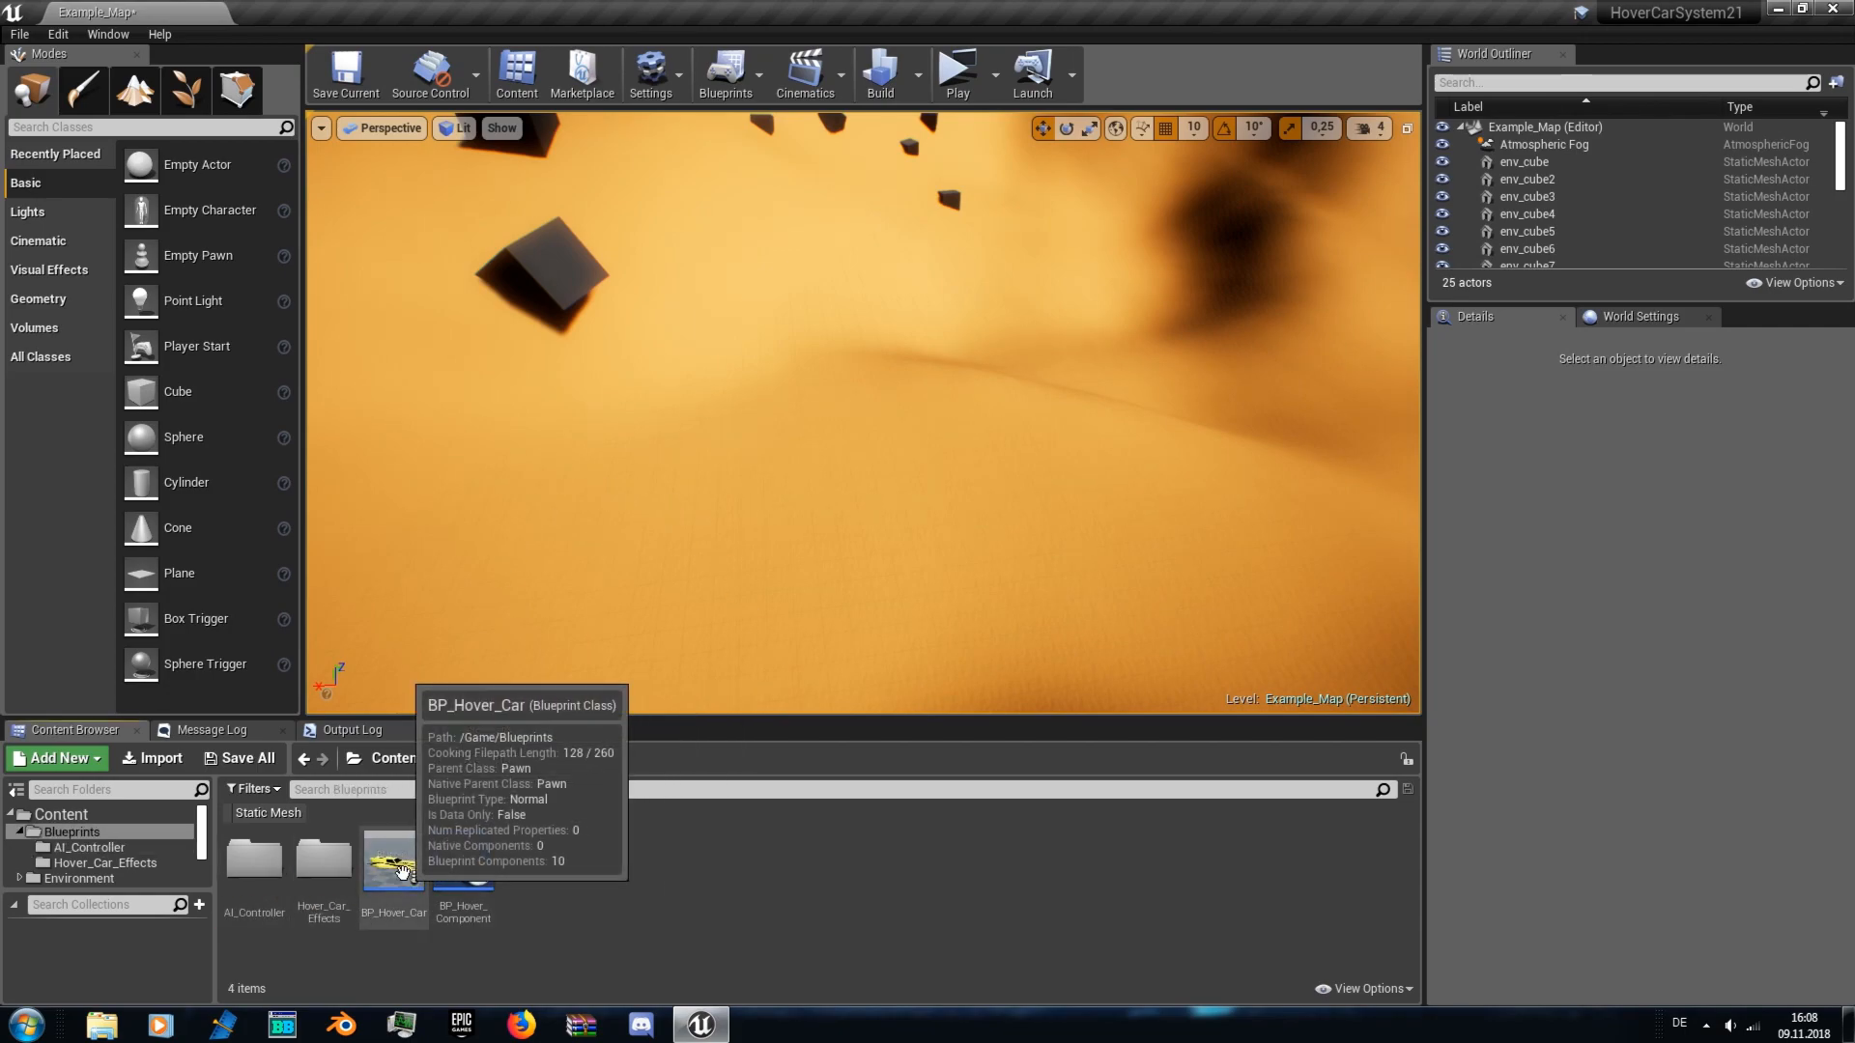
pyautogui.click(400, 870)
pyautogui.click(463, 865)
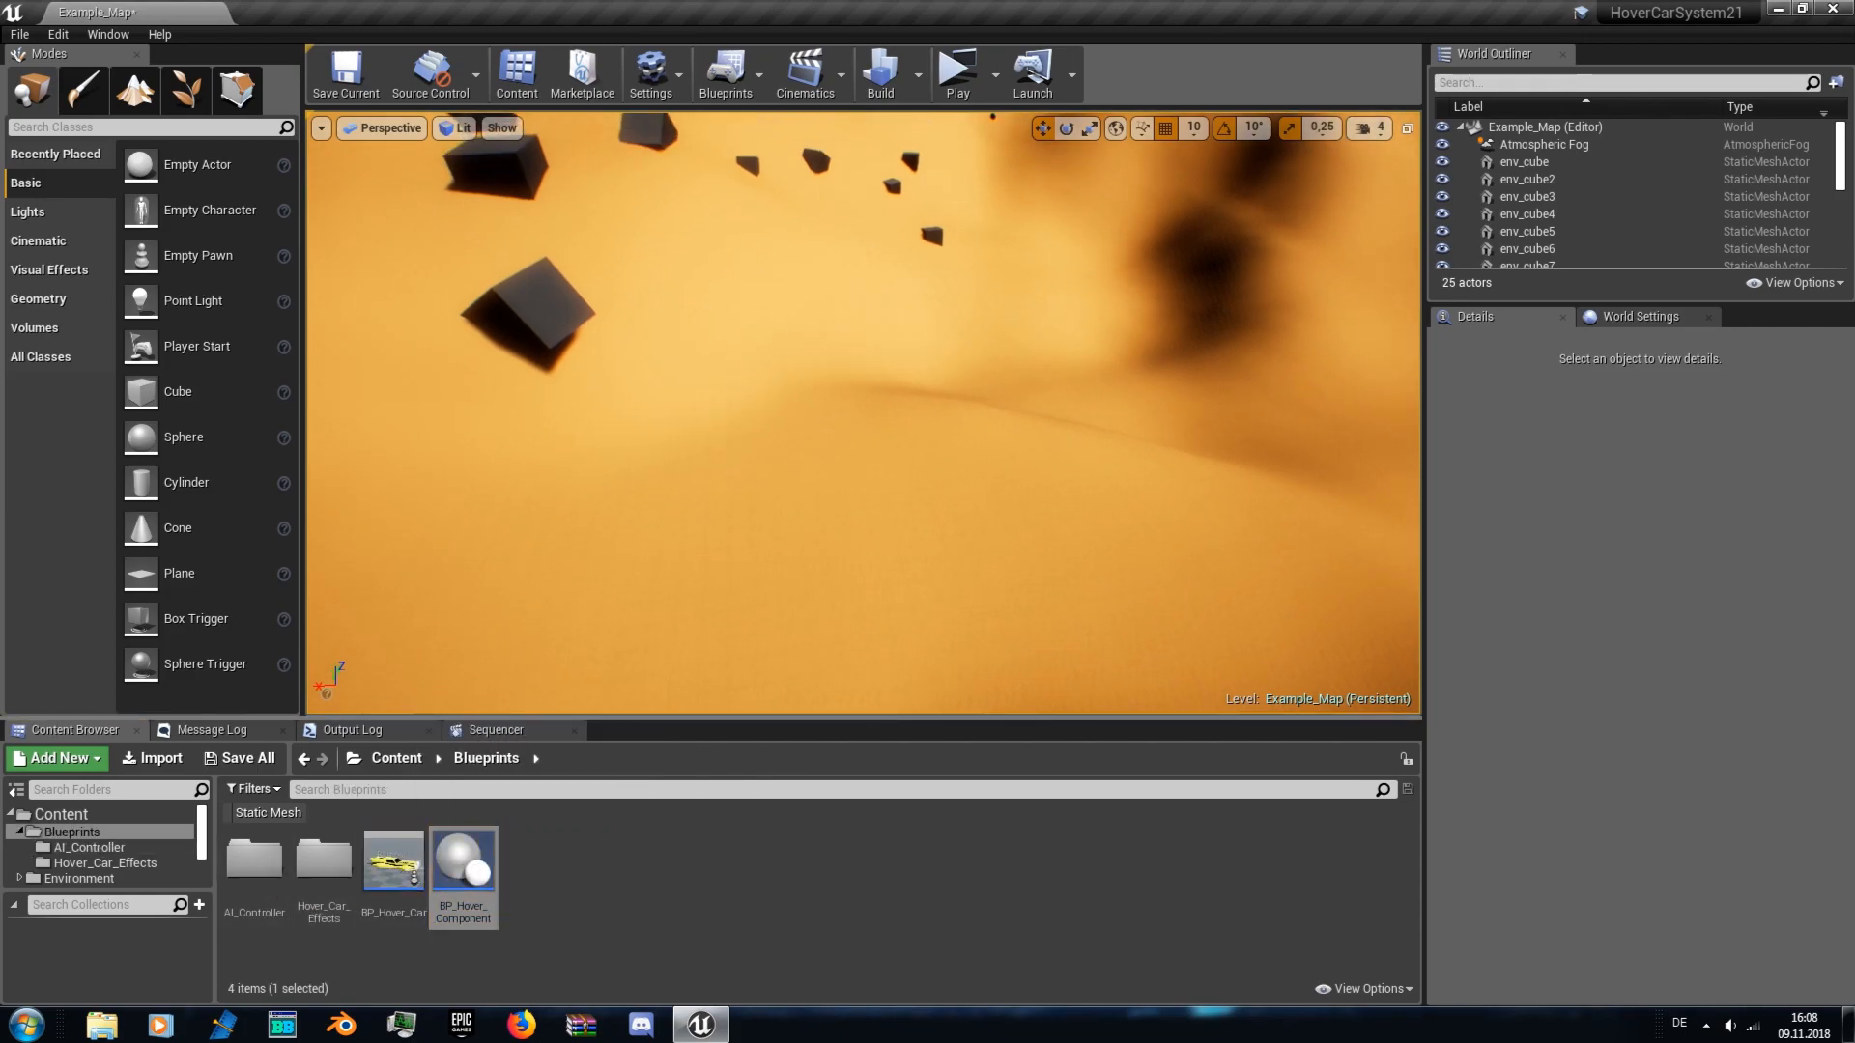
pyautogui.moveTo(393, 870); pyautogui.dragTo(781, 532)
pyautogui.moveTo(840, 296); pyautogui.dragTo(860, 282, button='right')
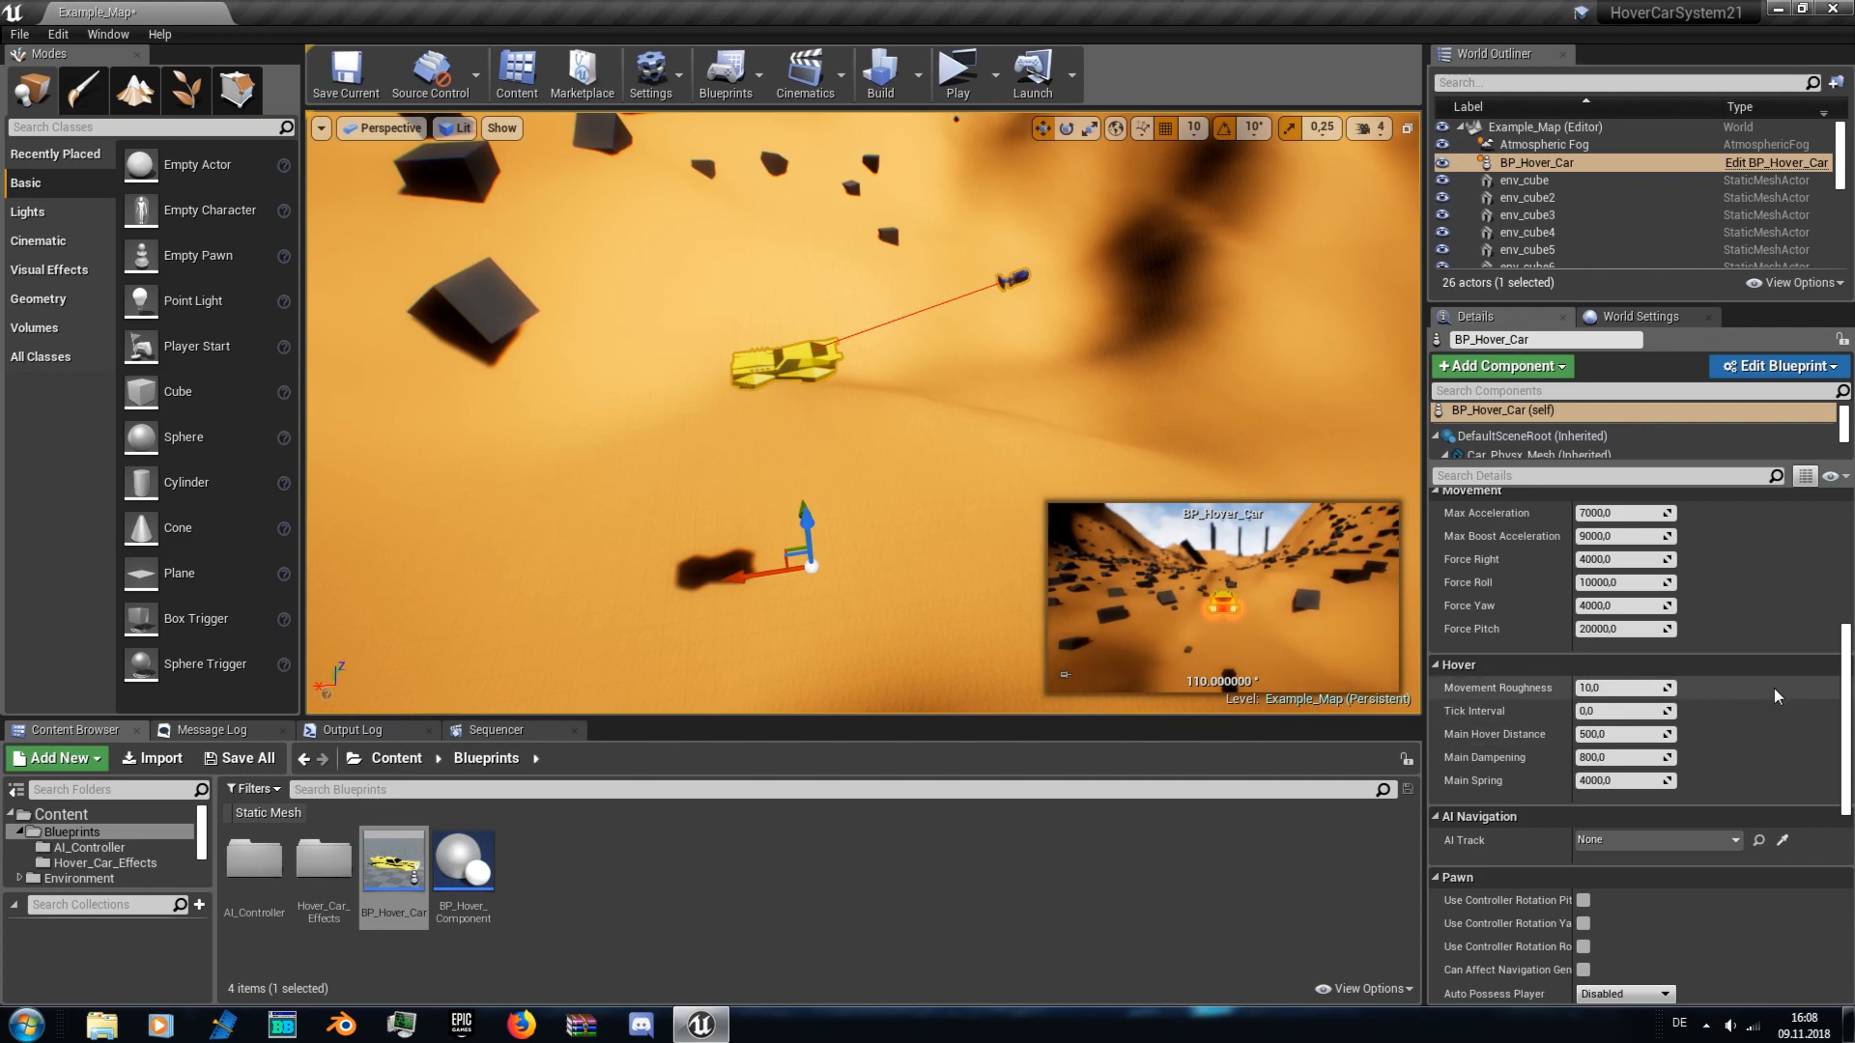
# - Set Auto Possess Player of the placed BP_Hover_Car to Player 0
pyautogui.scroll(-2, 1776, 696)
pyautogui.click(1631, 894)
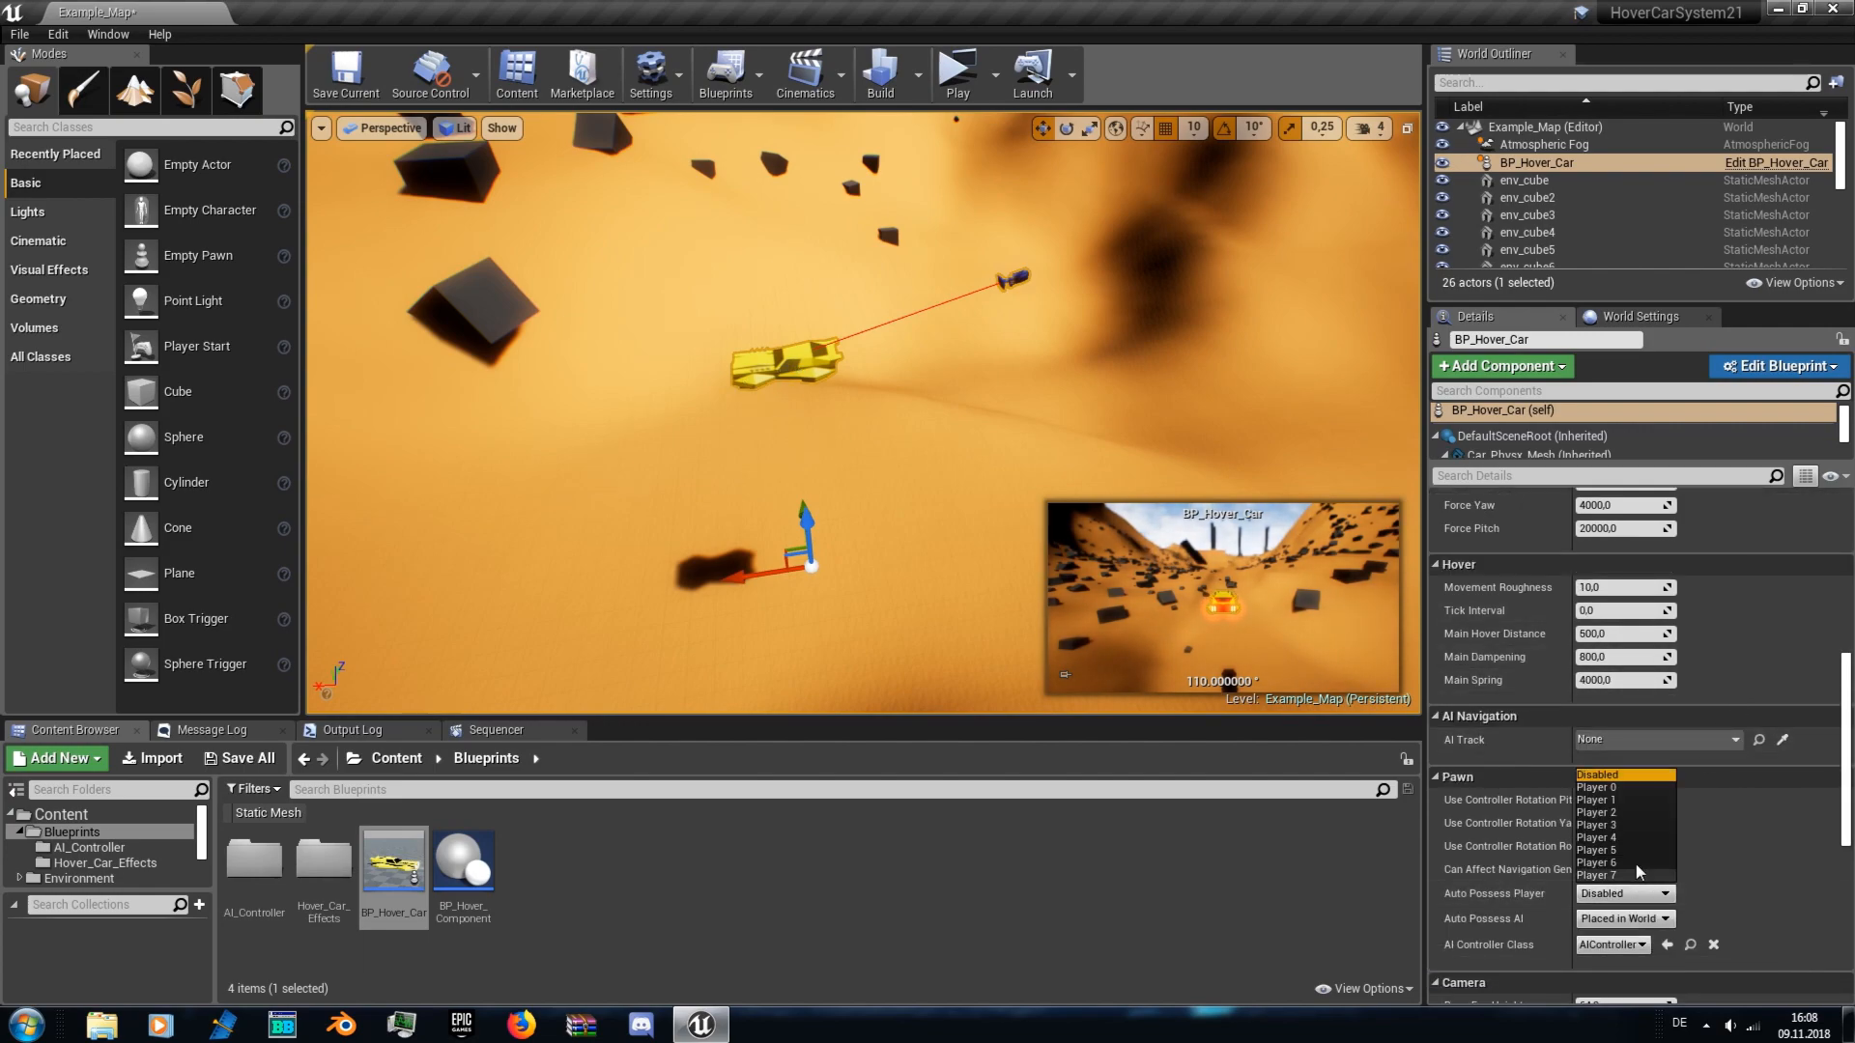
pyautogui.click(1633, 787)
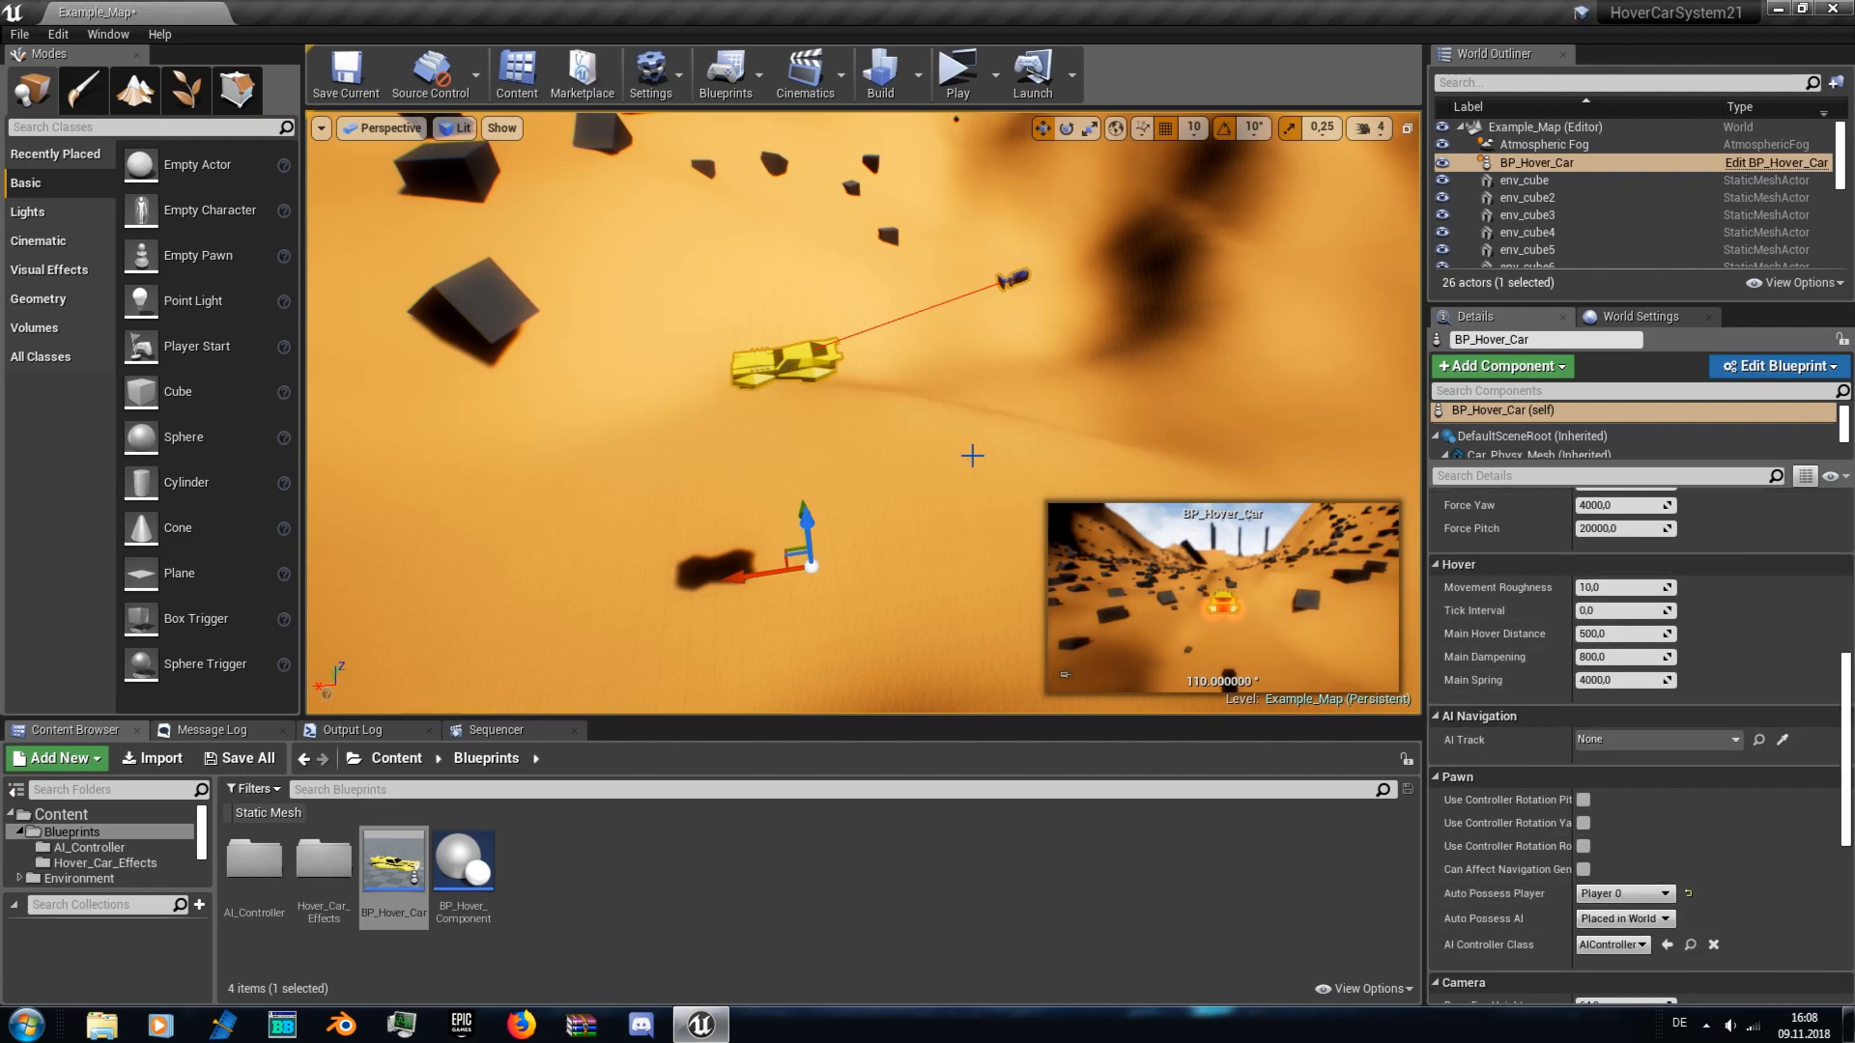
# - Play-test the level by driving BP_Hover_Car forward and turning it both ways, and end the preview
pyautogui.moveTo(934, 431); pyautogui.dragTo(898, 431, button='right')
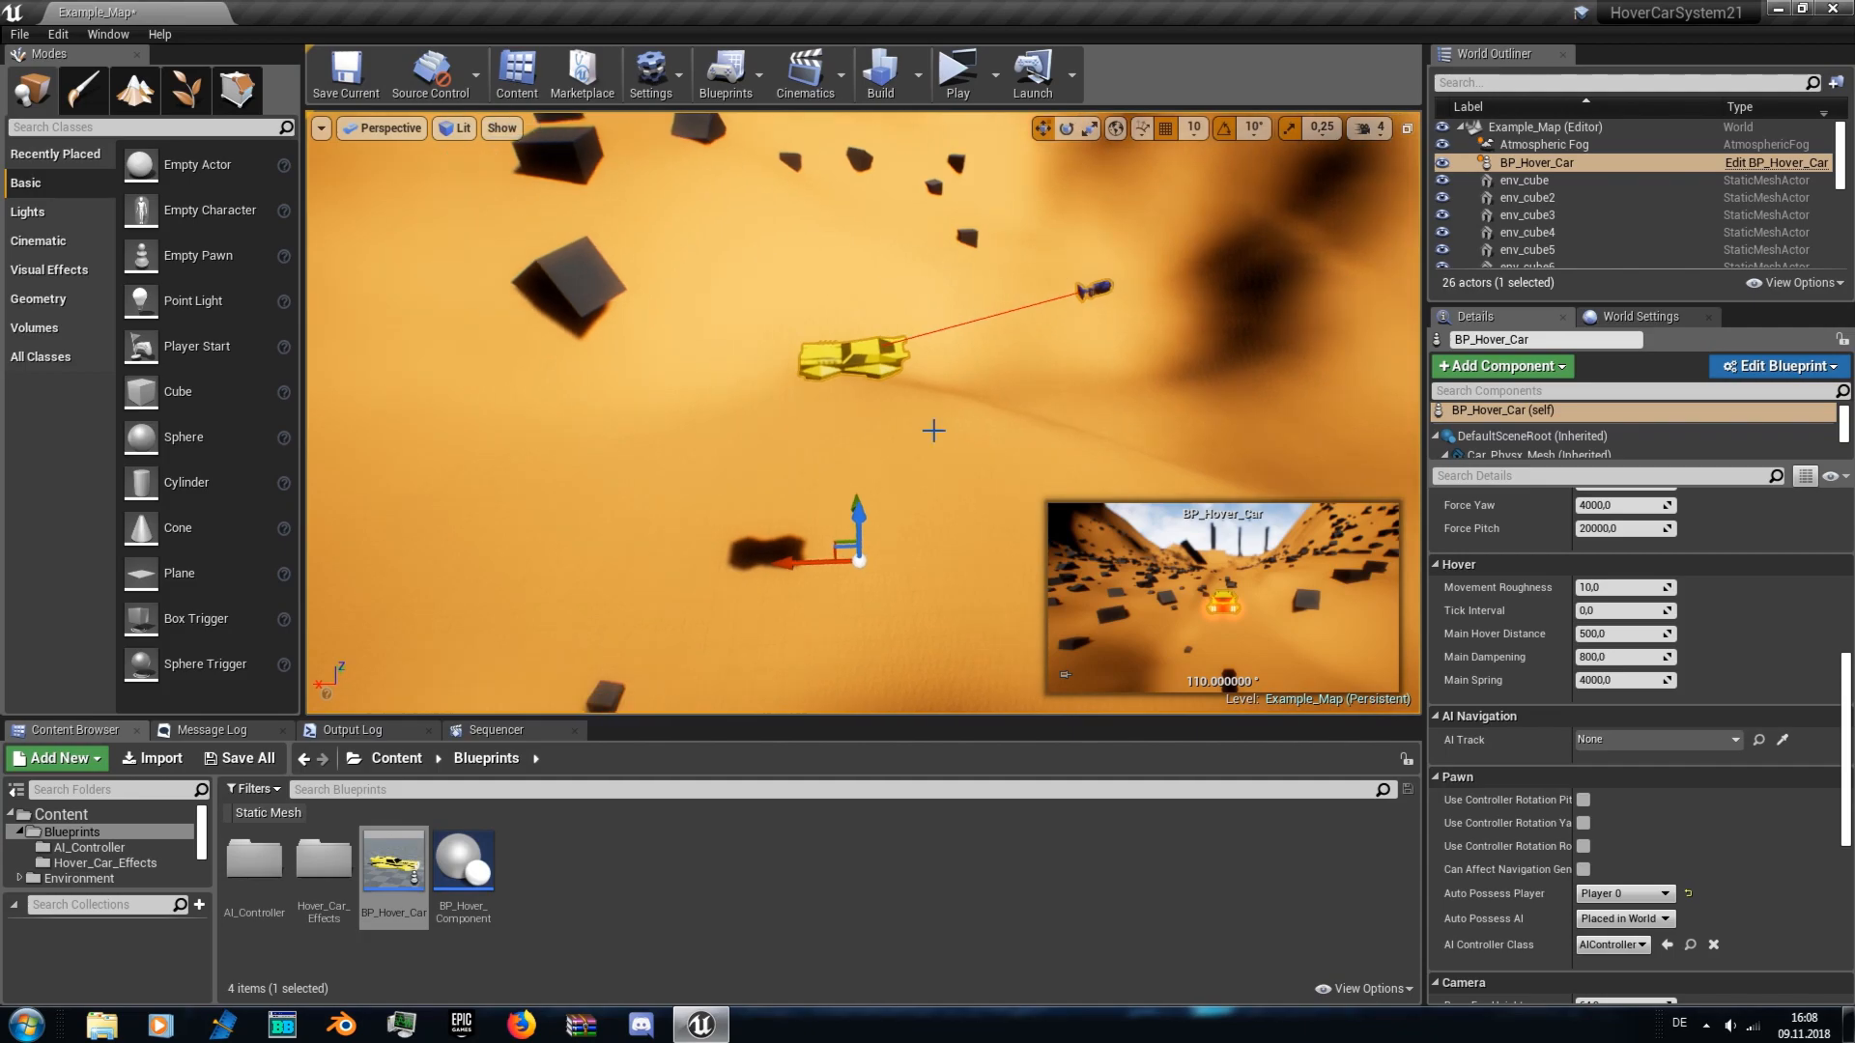
pyautogui.click(957, 87)
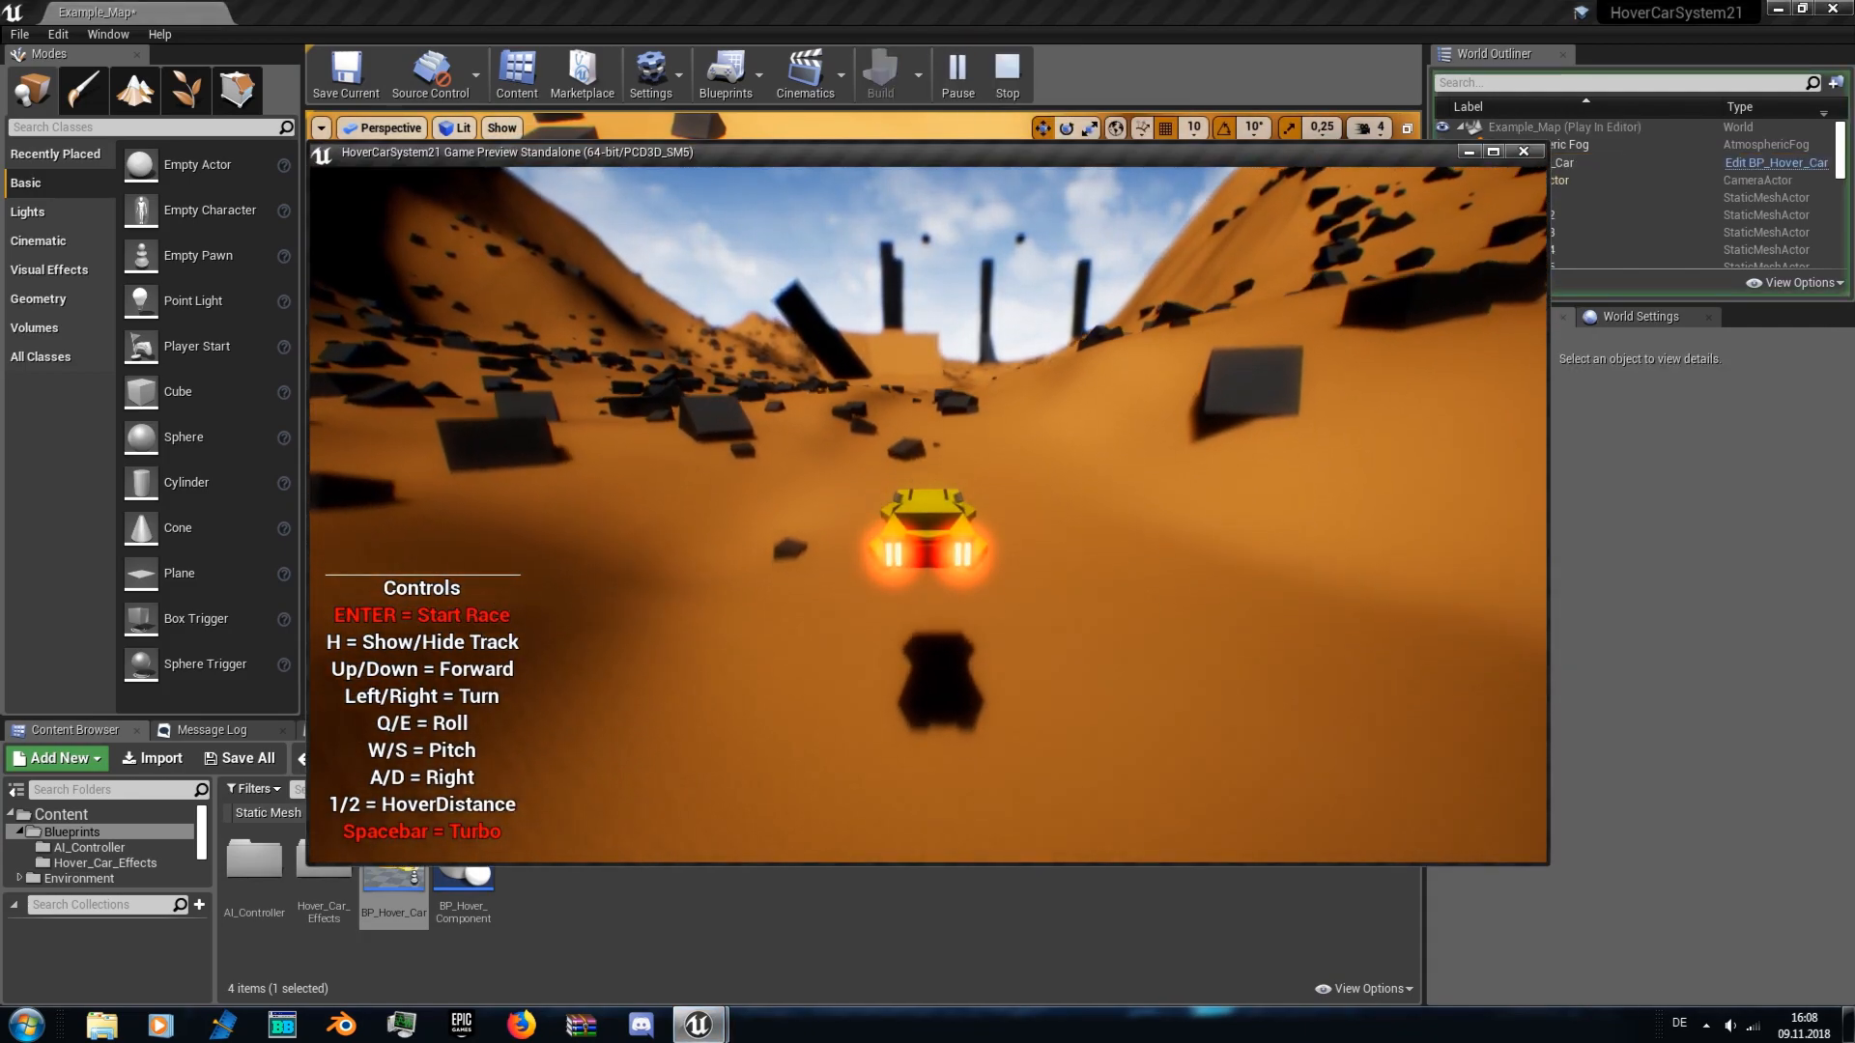
pyautogui.press('Up')
pyautogui.press('Left')
pyautogui.press('Right')
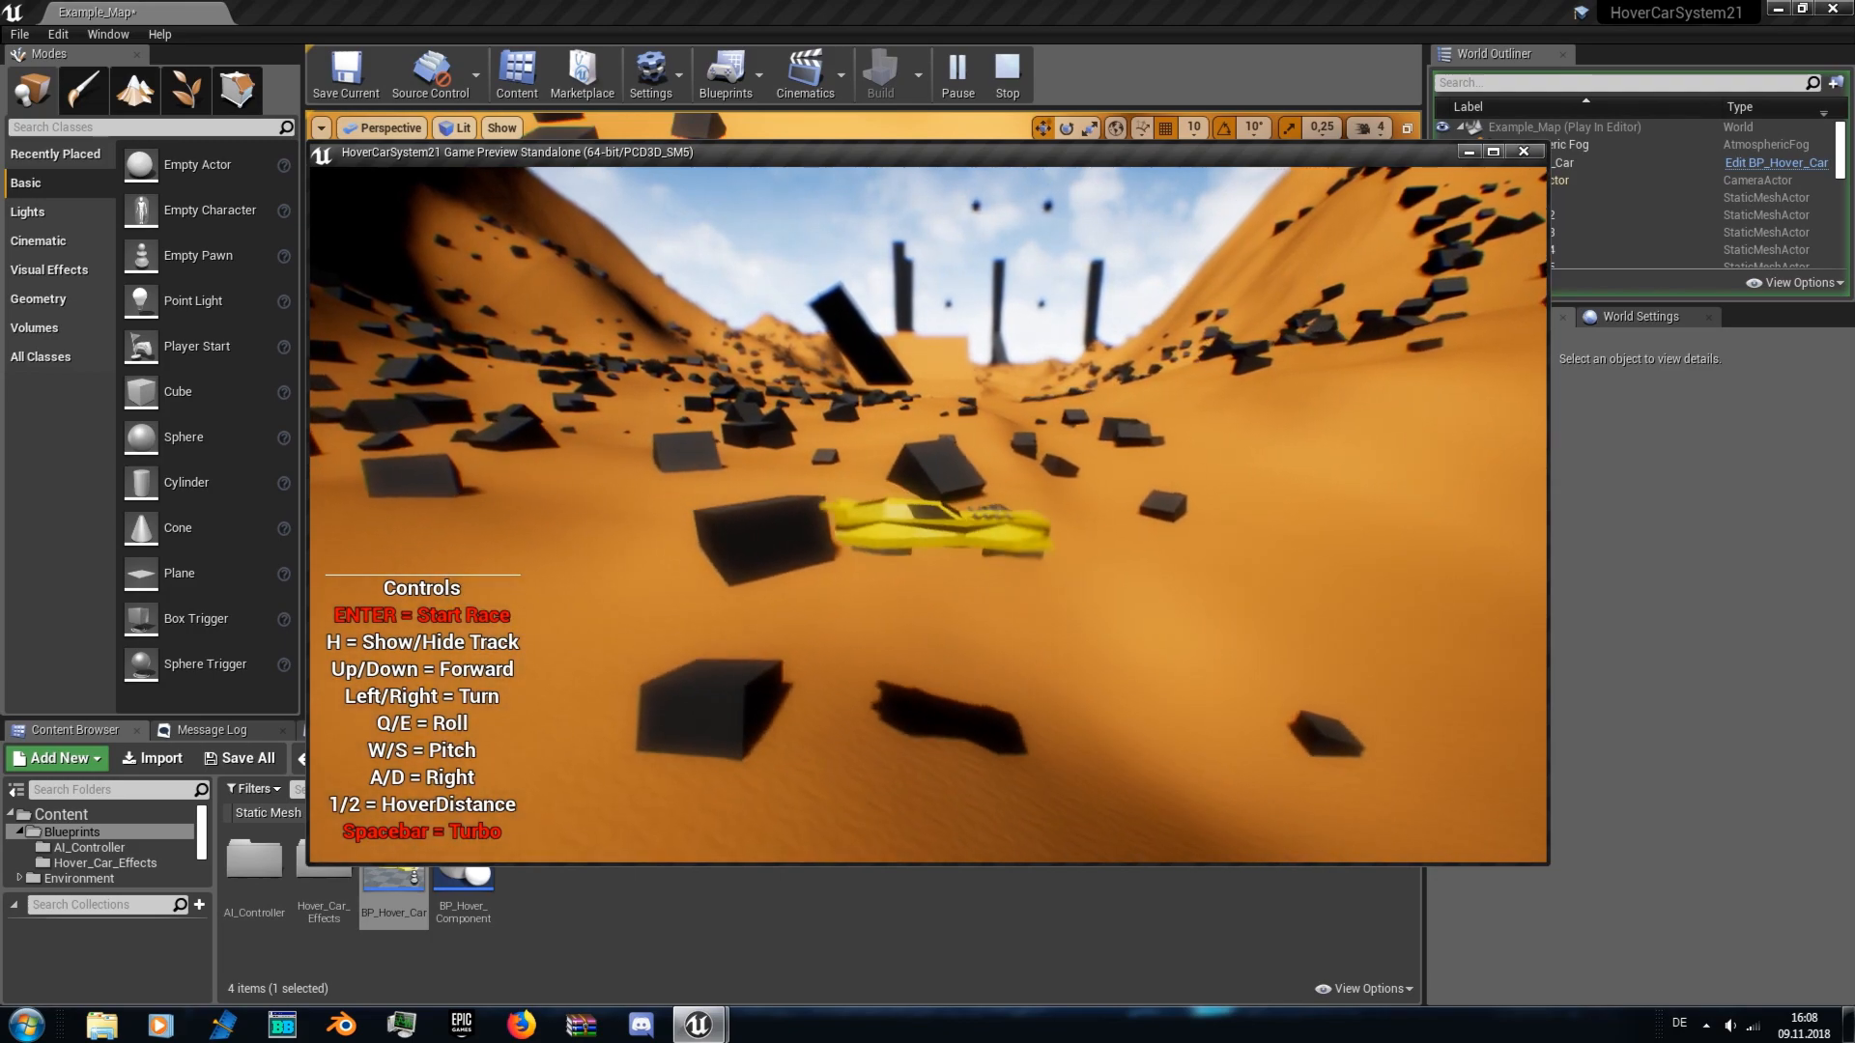
pyautogui.press('Up')
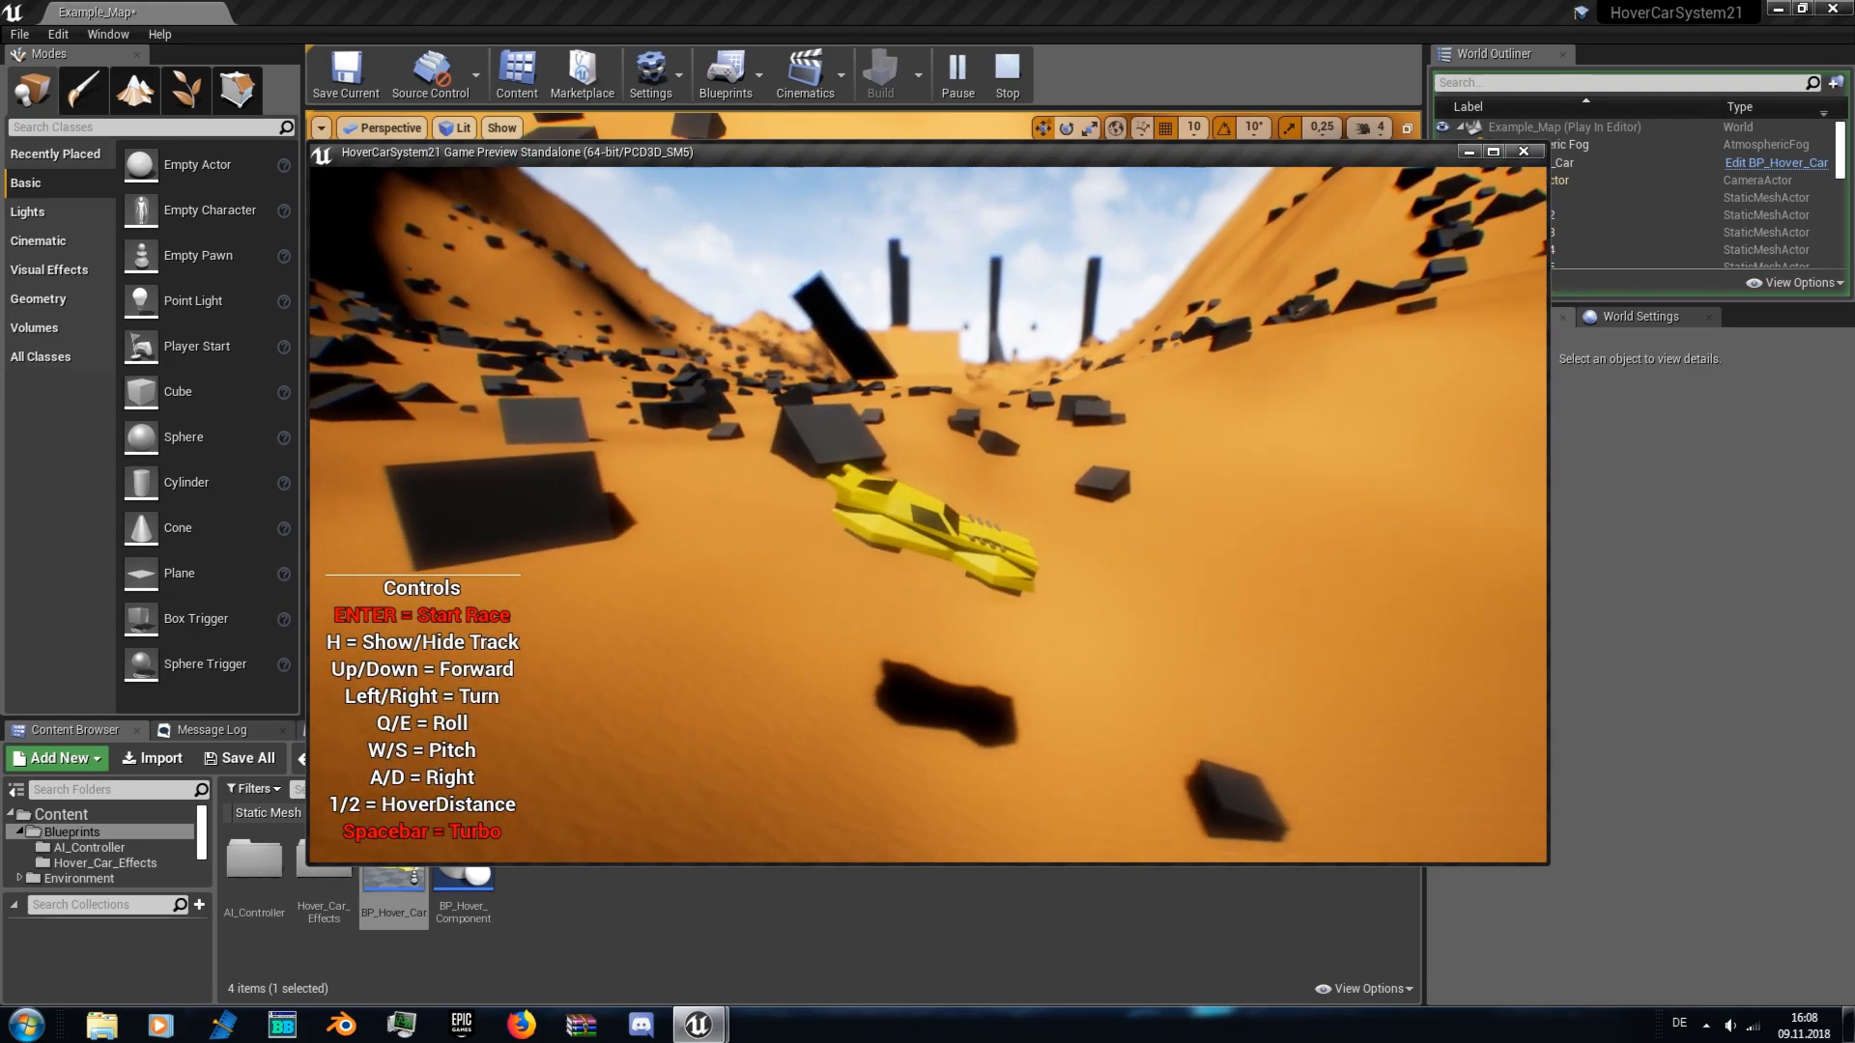
pyautogui.press('Left')
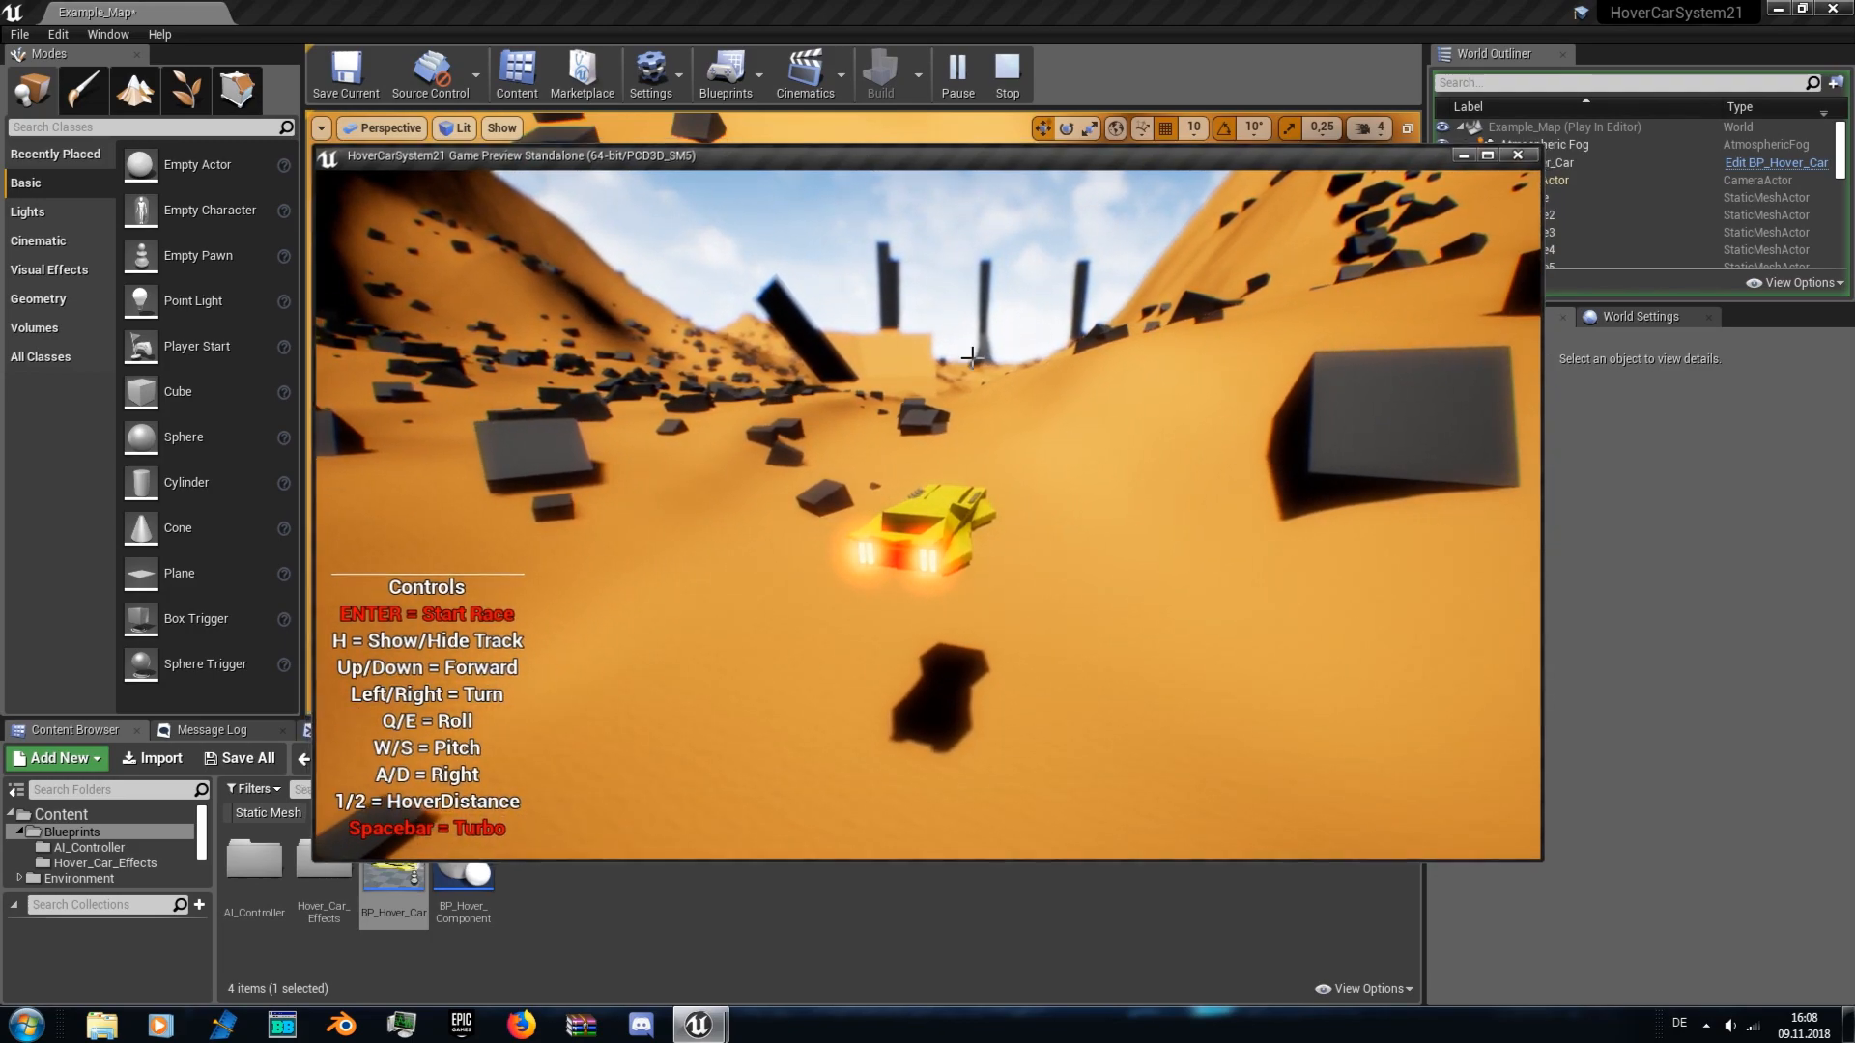
pyautogui.press('Escape')
pyautogui.scroll(4, 828, 526)
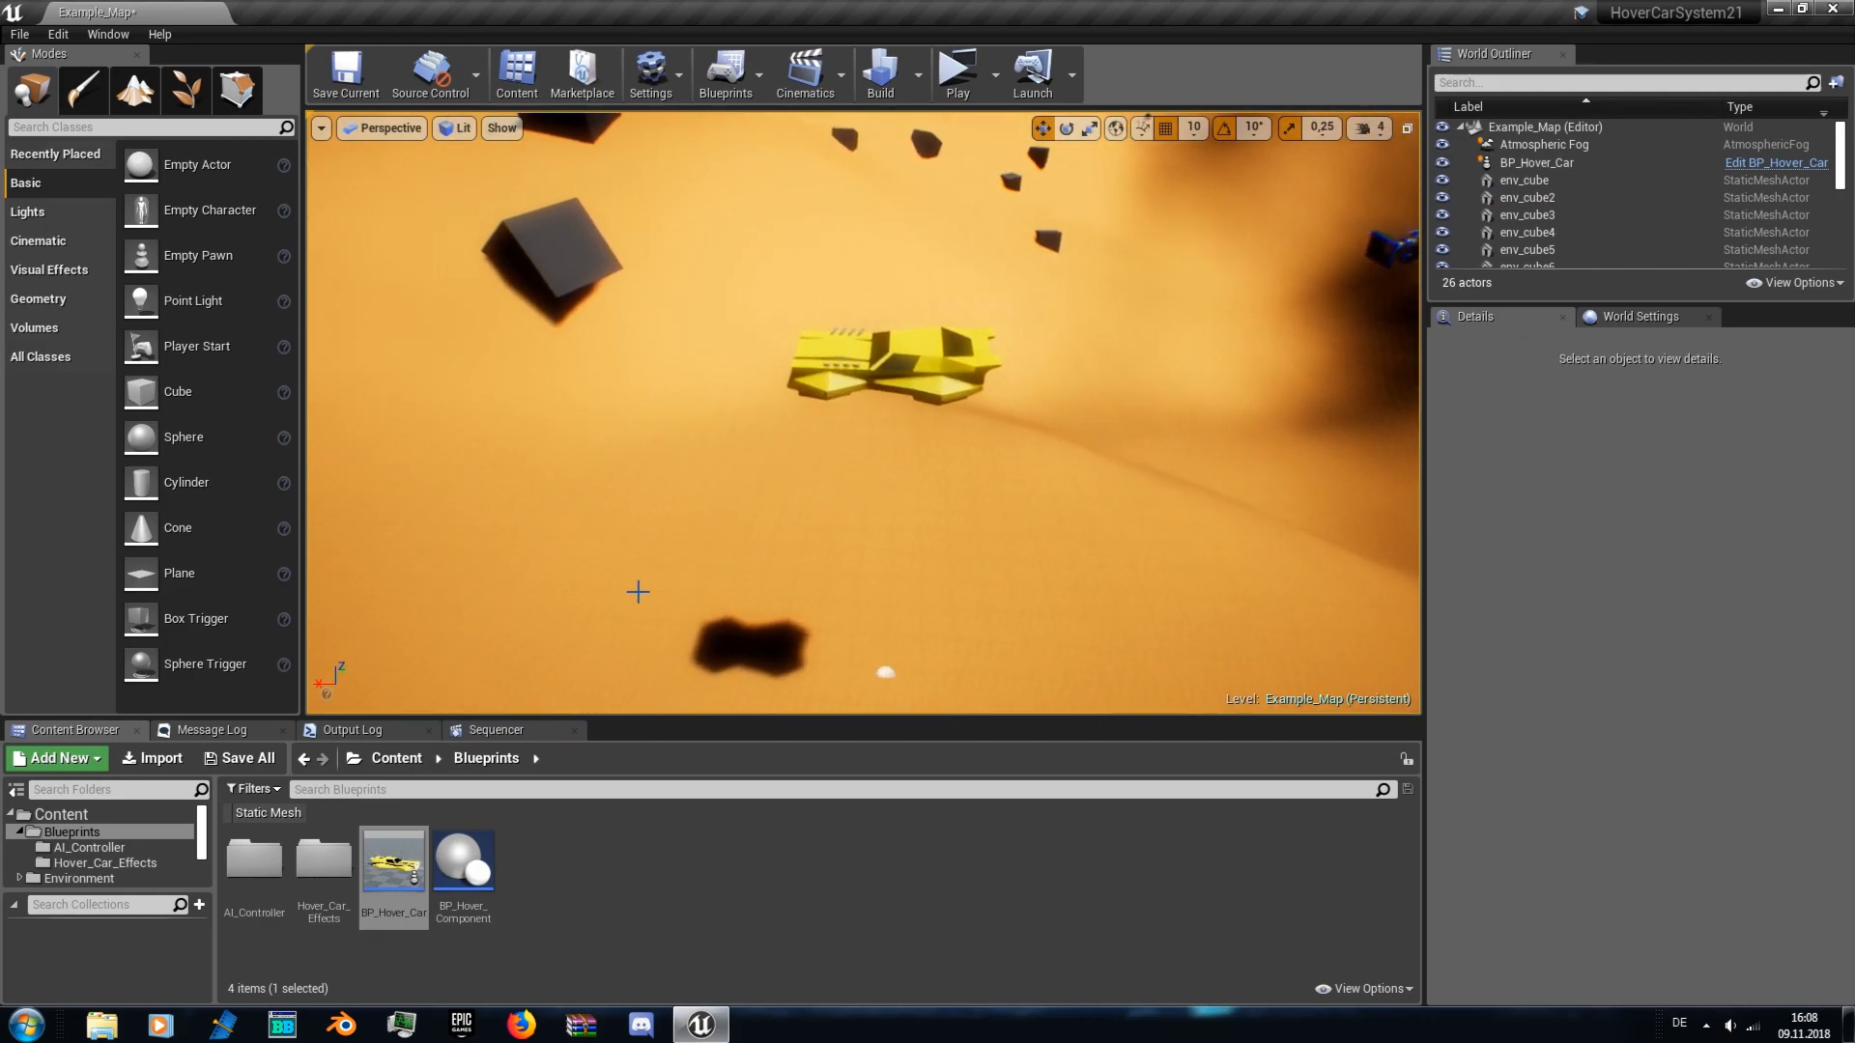
# - Place BP_Hover_Car_Effects from the Hover_Car_Effects folder in the level, delete it again and return to the Blueprints folder
pyautogui.doubleClick(352, 865)
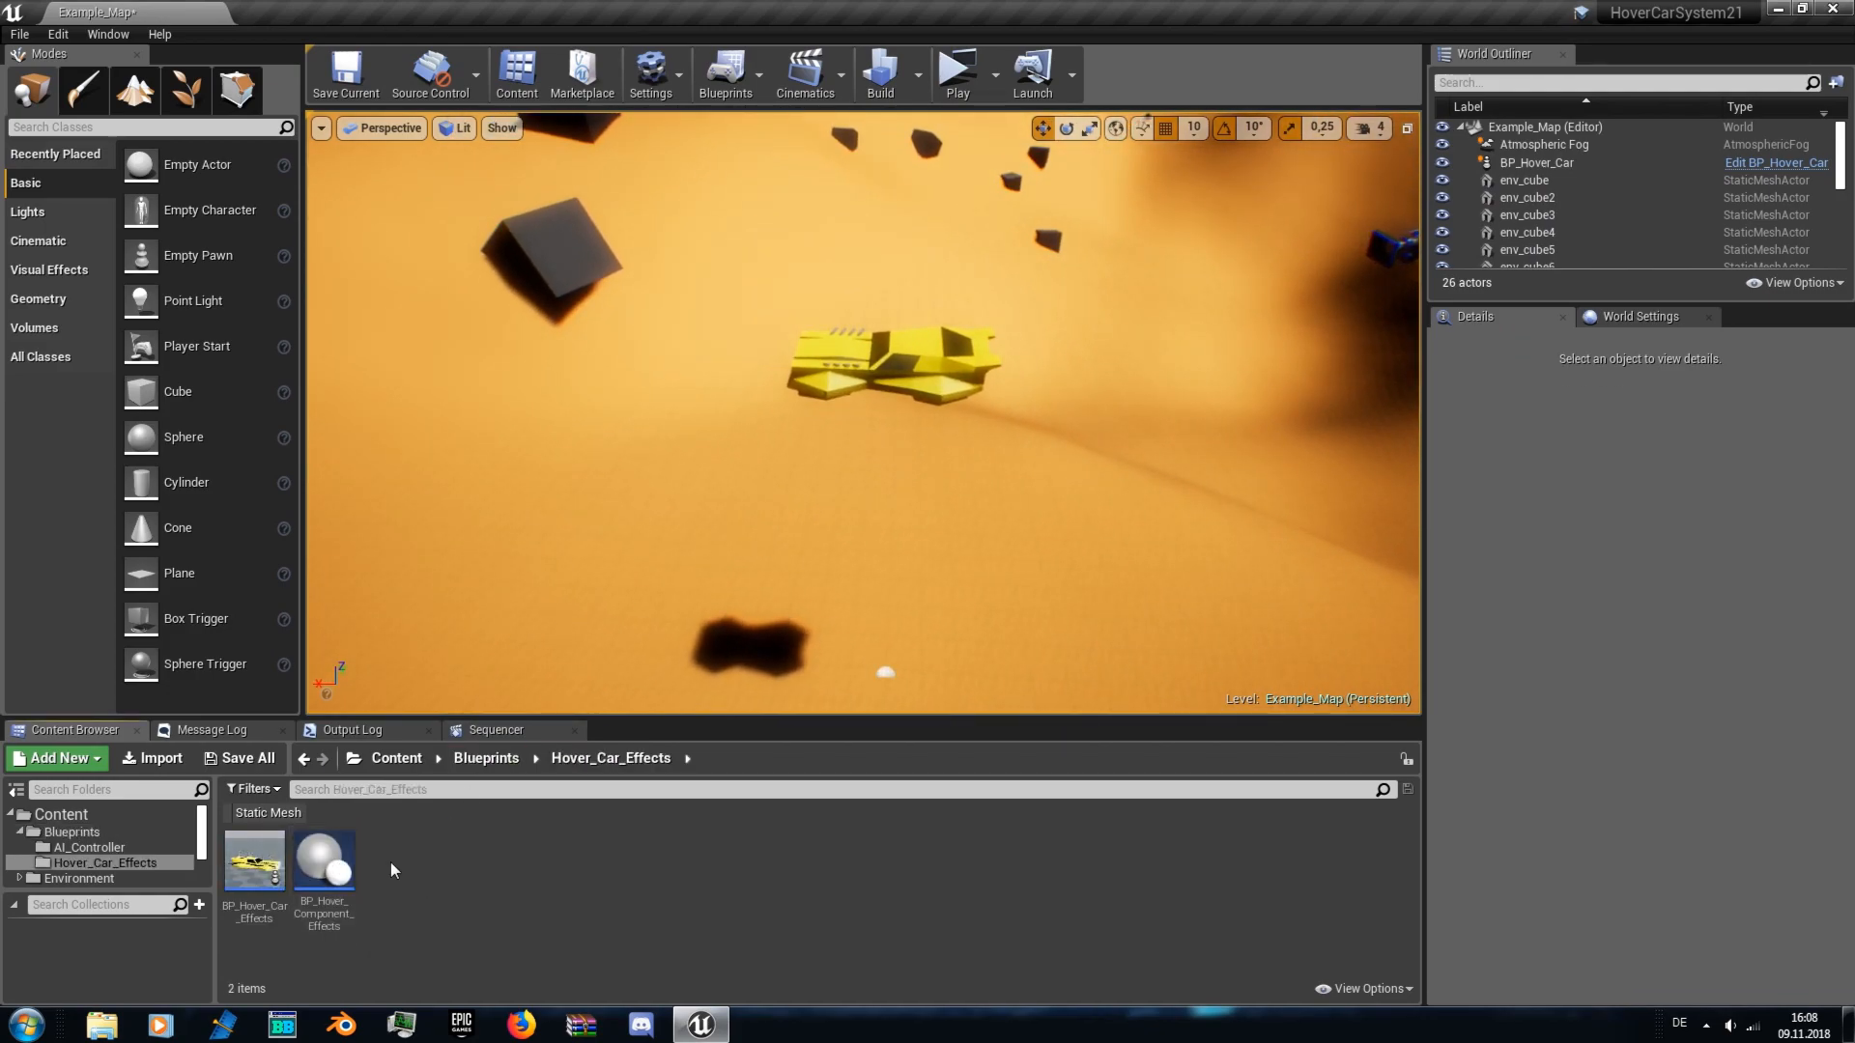
pyautogui.click(256, 875)
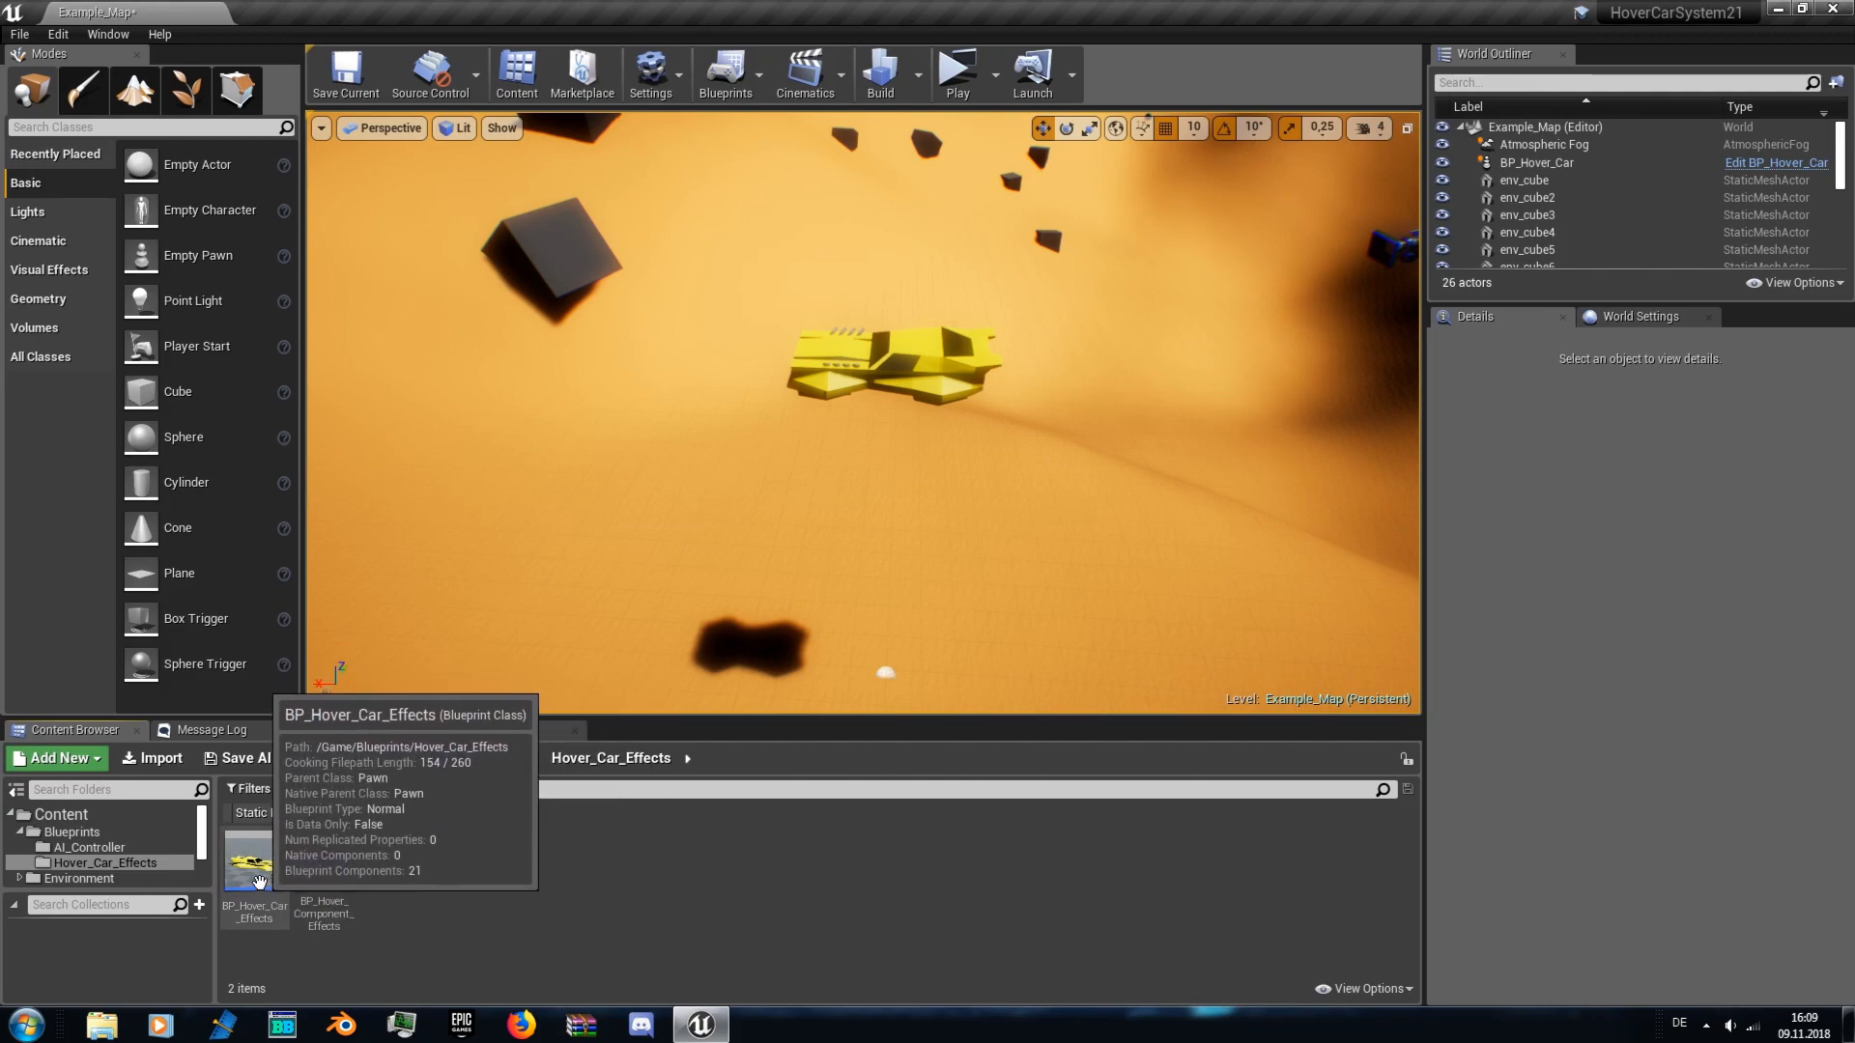
pyautogui.moveTo(259, 863); pyautogui.dragTo(763, 618)
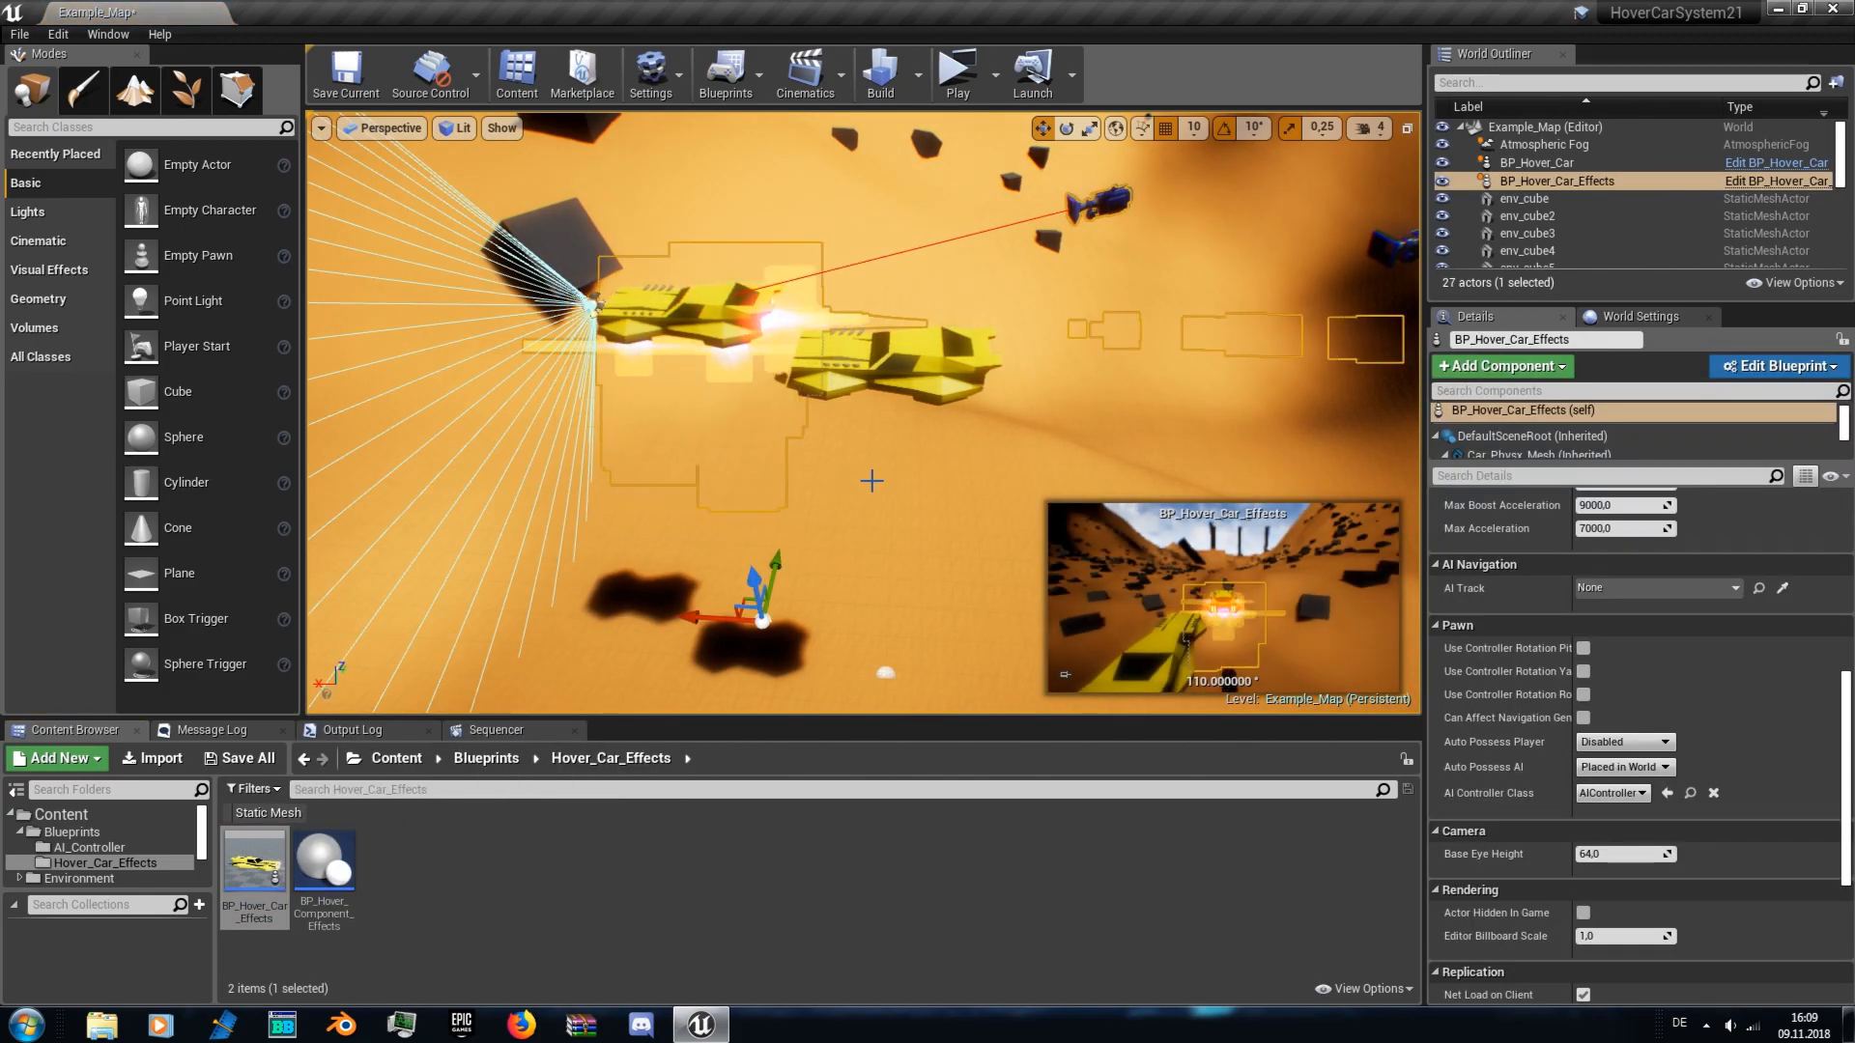
pyautogui.press('Delete')
pyautogui.click(514, 763)
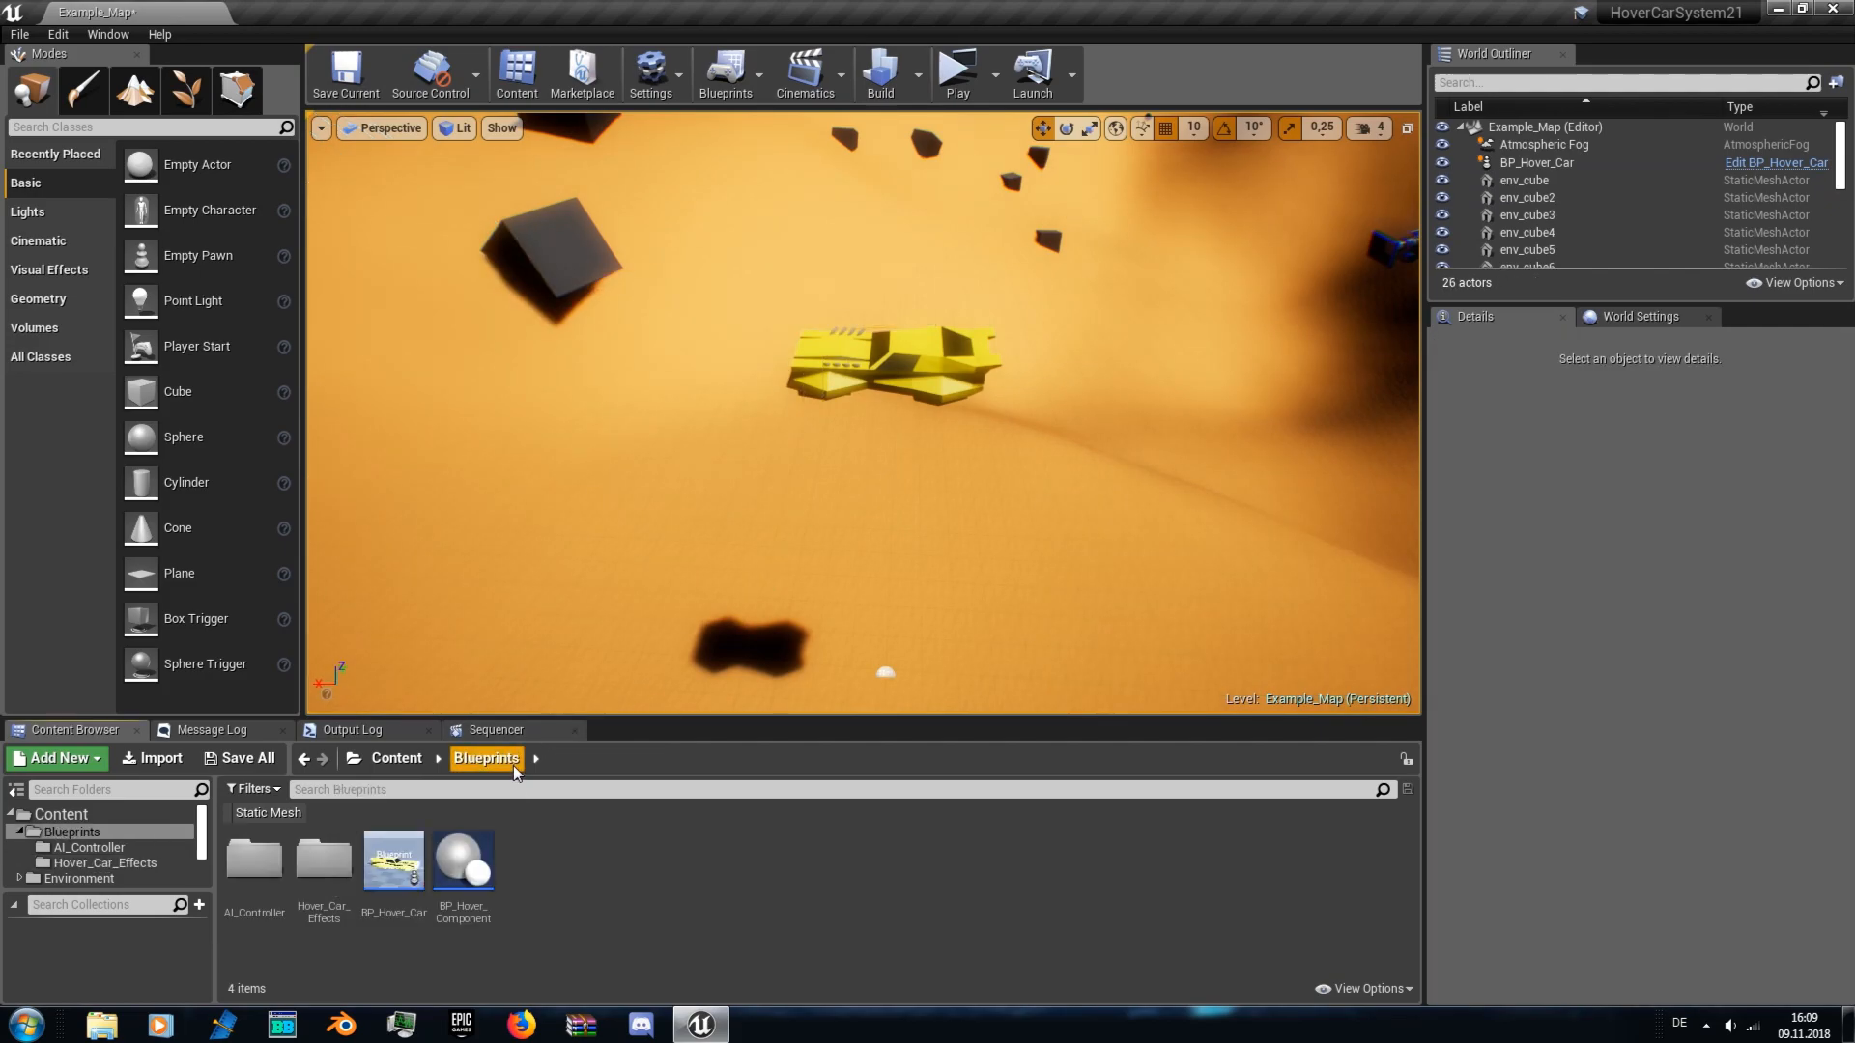
# - Set the Car Mesh of the BP_Hover_Car in the level to SM_Ambulance
pyautogui.click(394, 860)
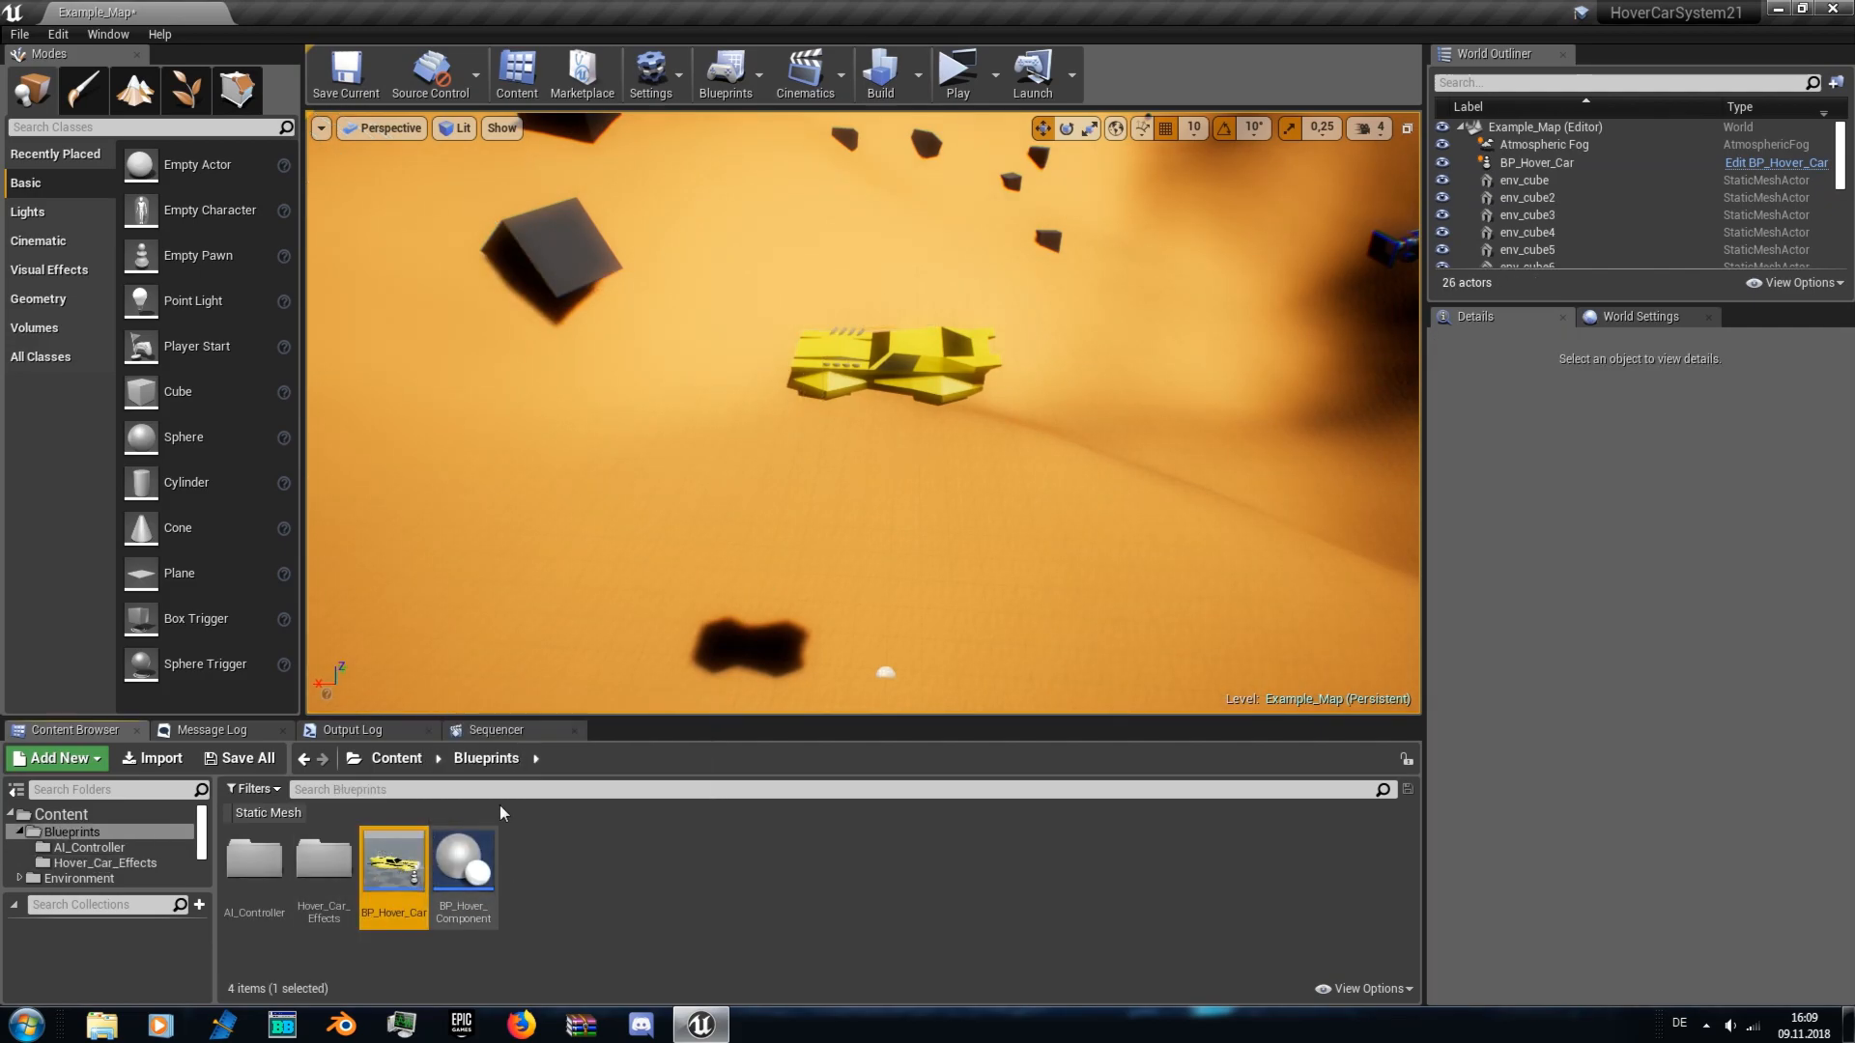
pyautogui.moveTo(846, 494); pyautogui.dragTo(845, 497, button='right')
pyautogui.click(832, 403)
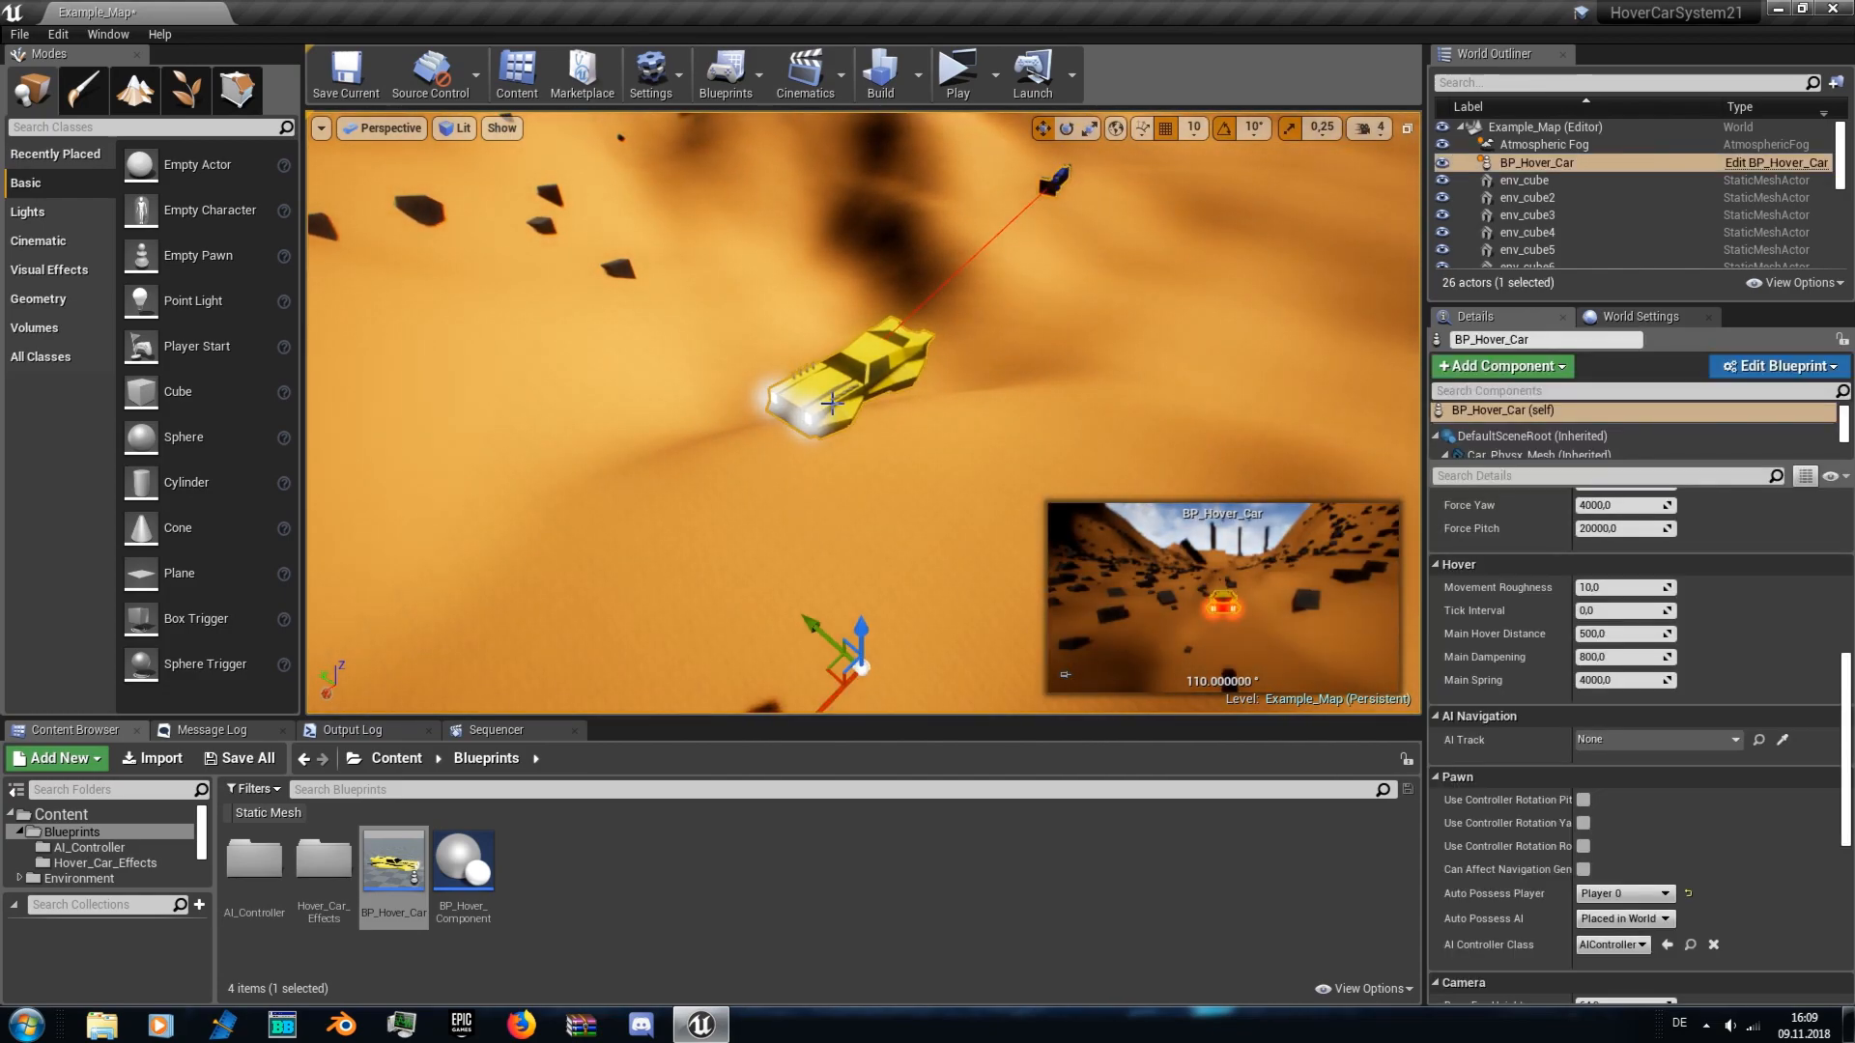
pyautogui.moveTo(755, 493); pyautogui.dragTo(767, 492, button='right')
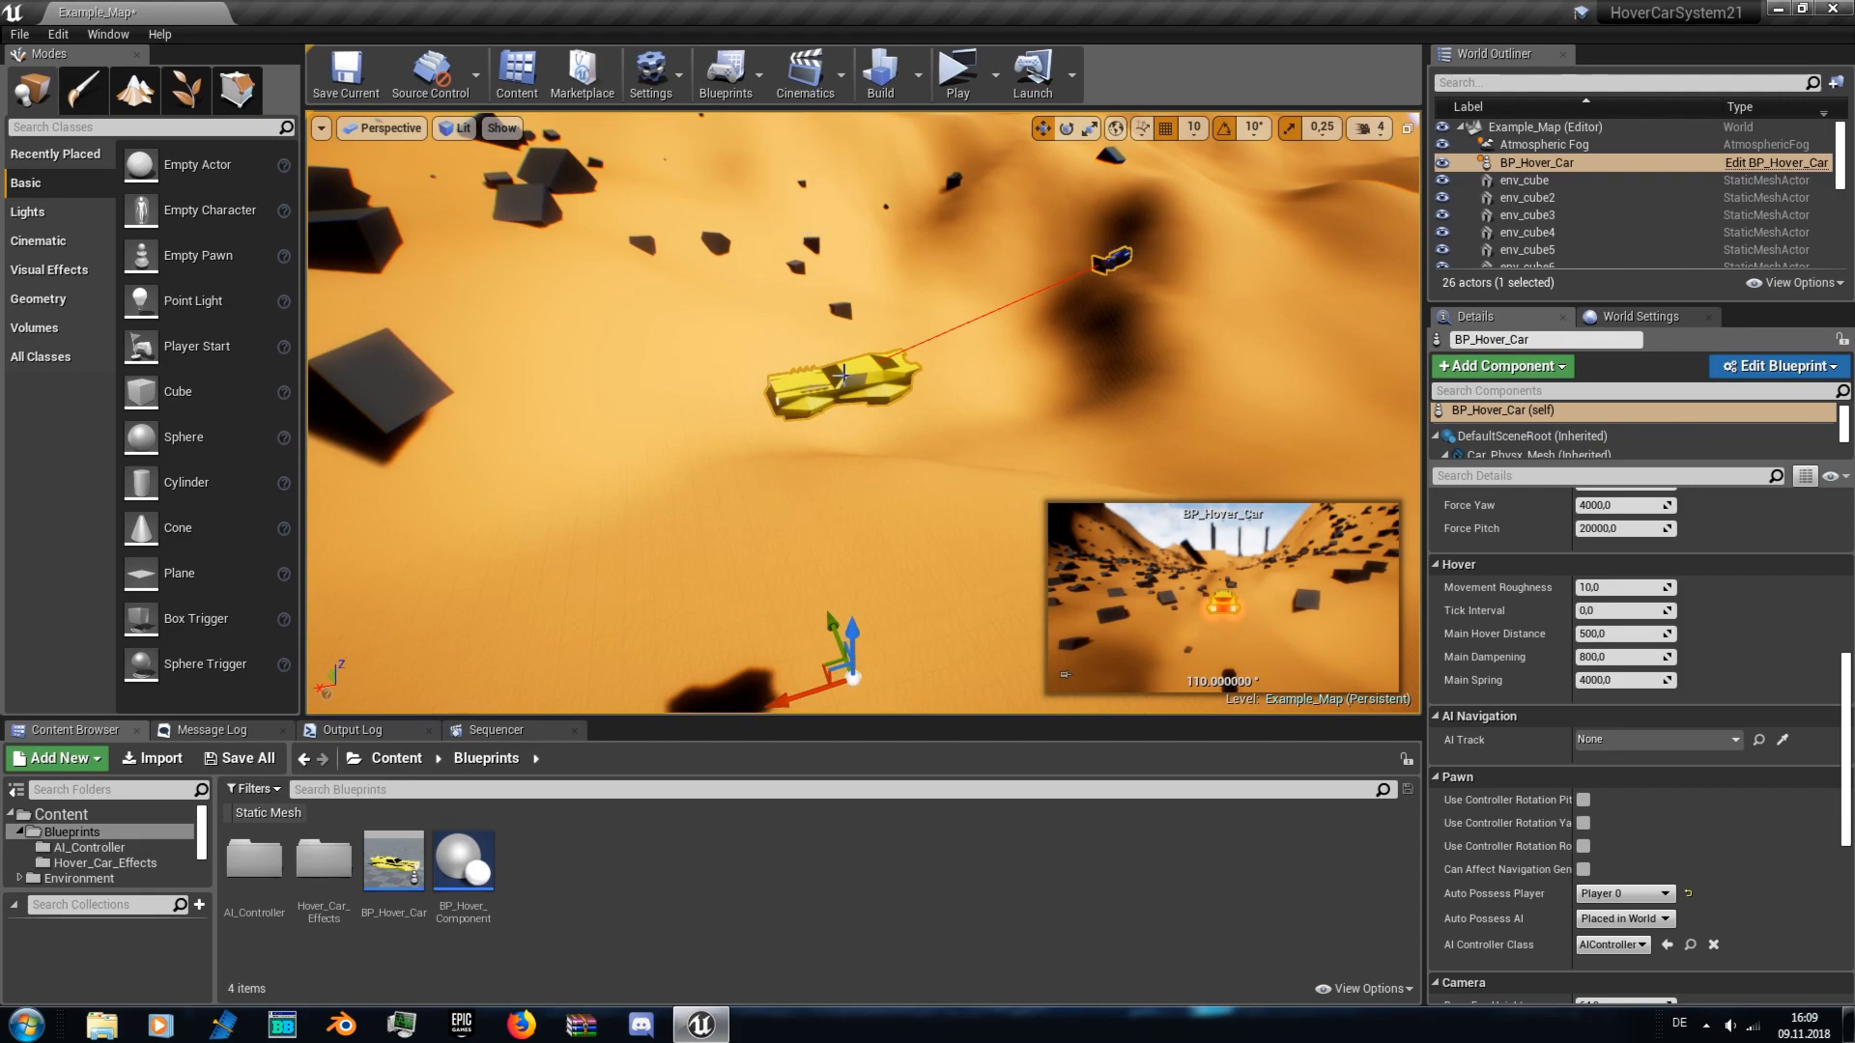
pyautogui.scroll(10, 1689, 703)
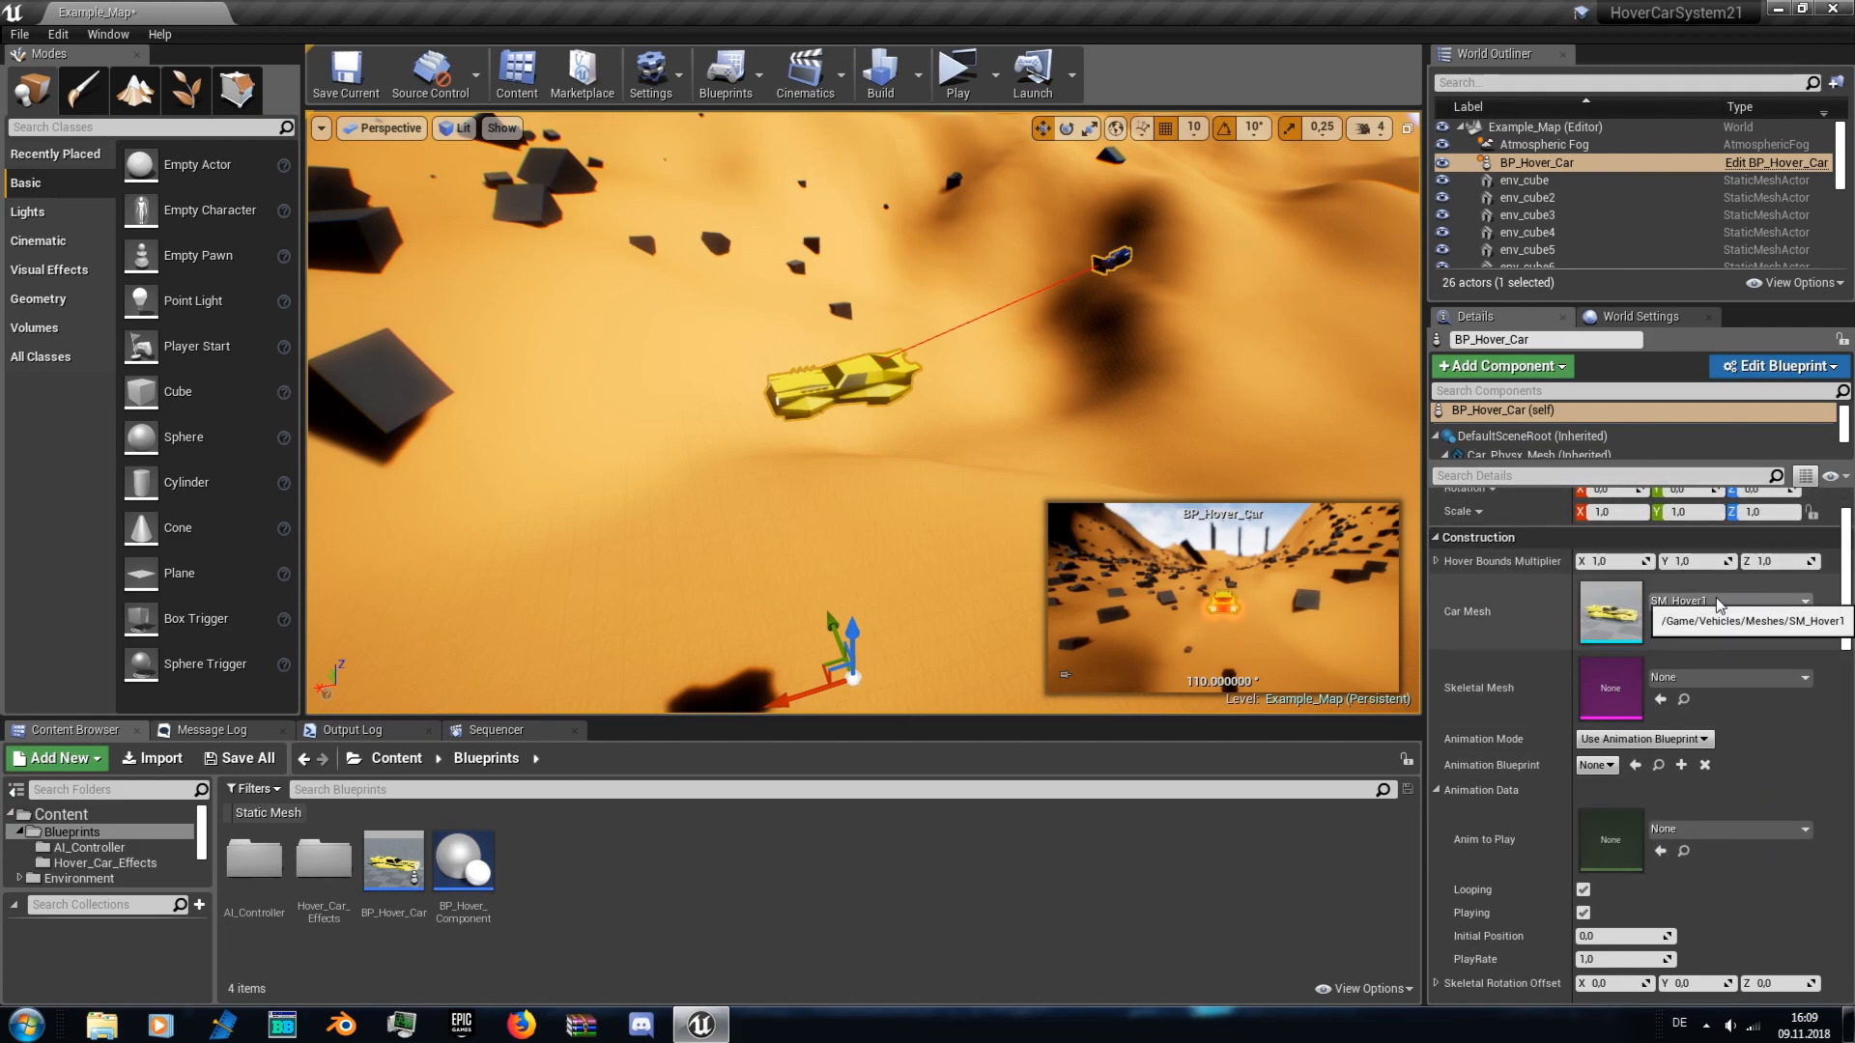
pyautogui.click(1716, 597)
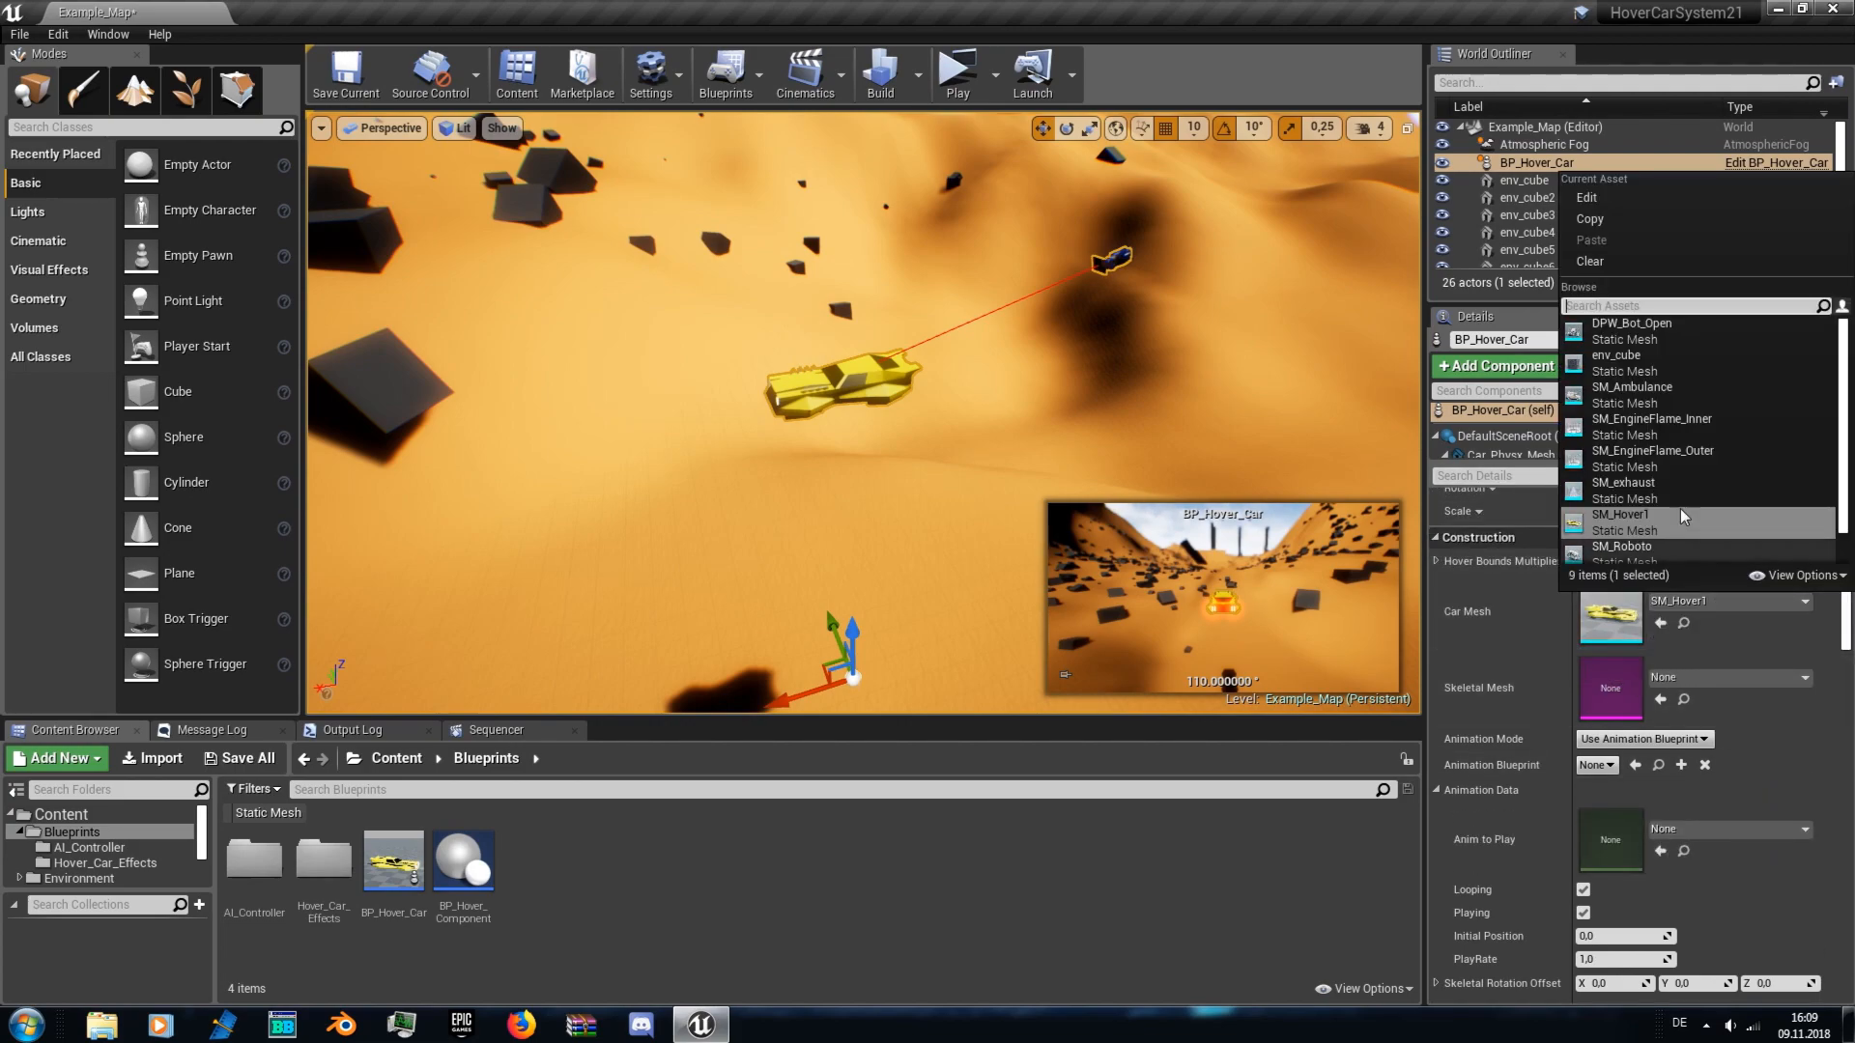
pyautogui.click(1667, 397)
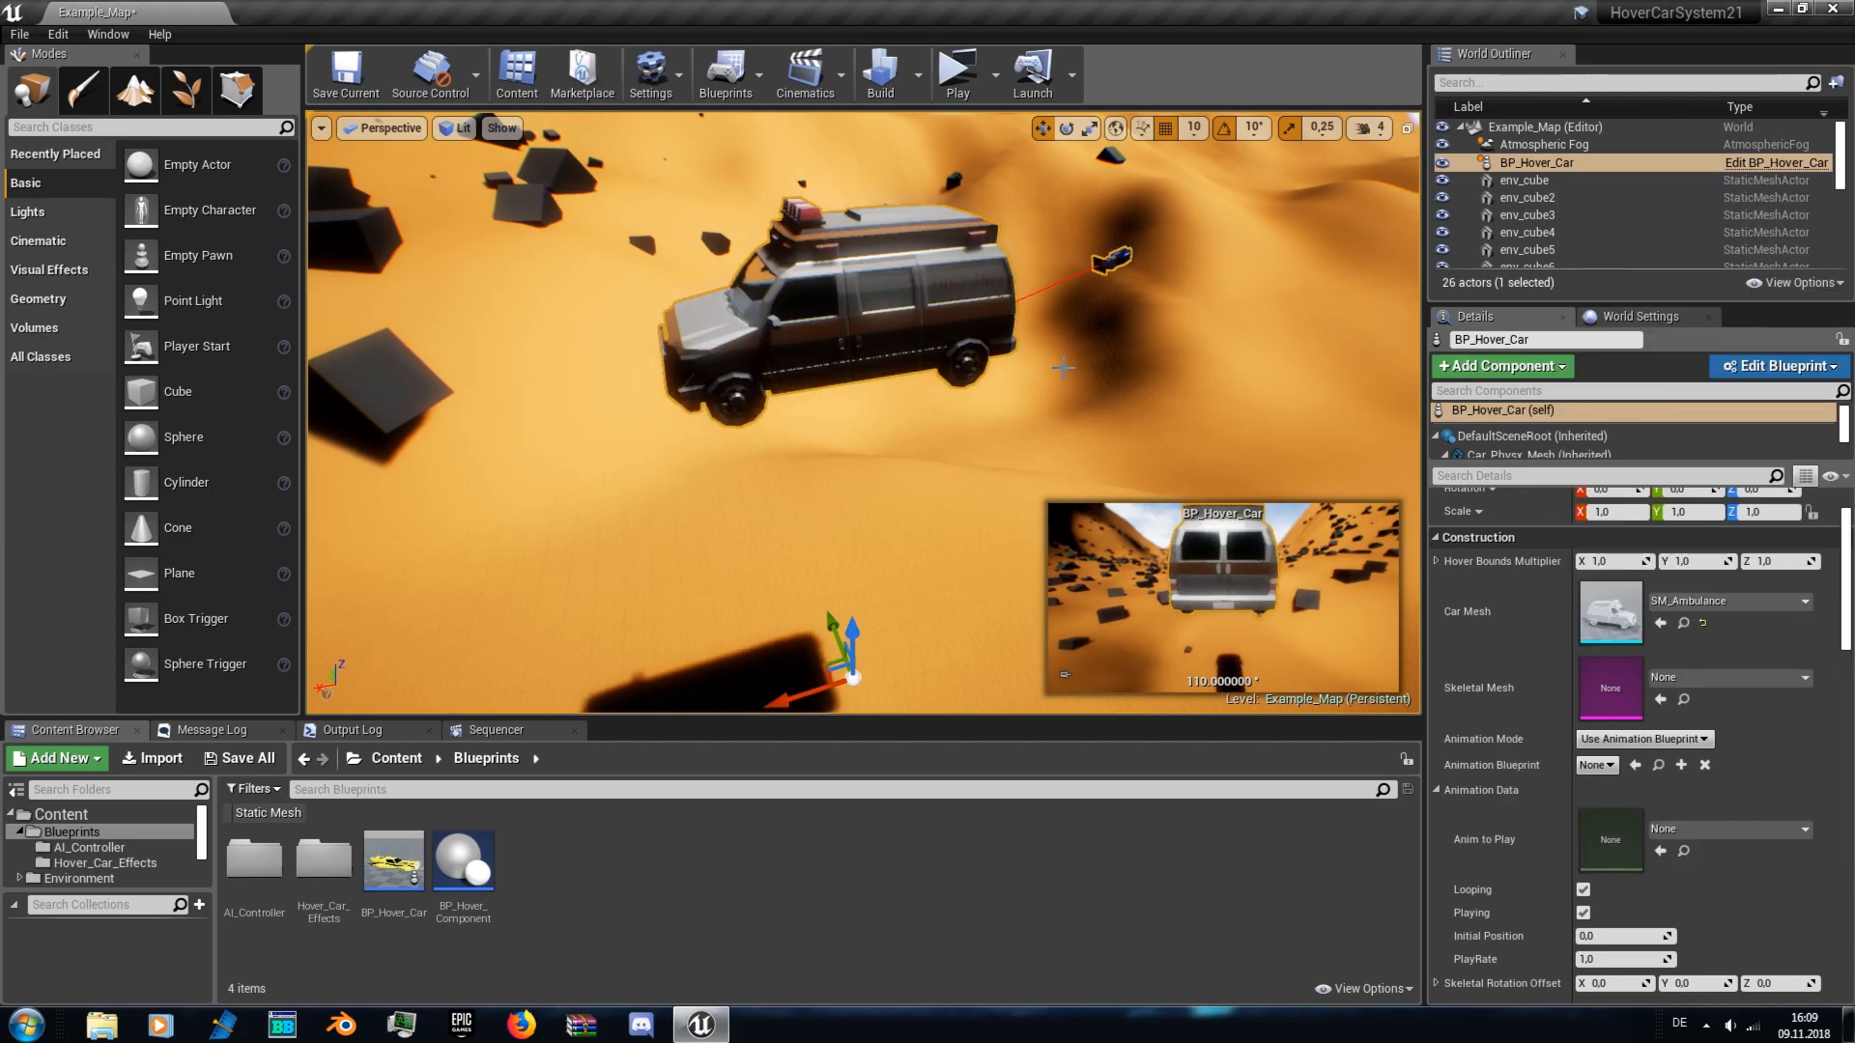
# - Play-test the level with the SM_Ambulance mesh, turning the vehicle both ways, and end the preview
pyautogui.moveTo(860, 415); pyautogui.dragTo(1127, 370, button='right')
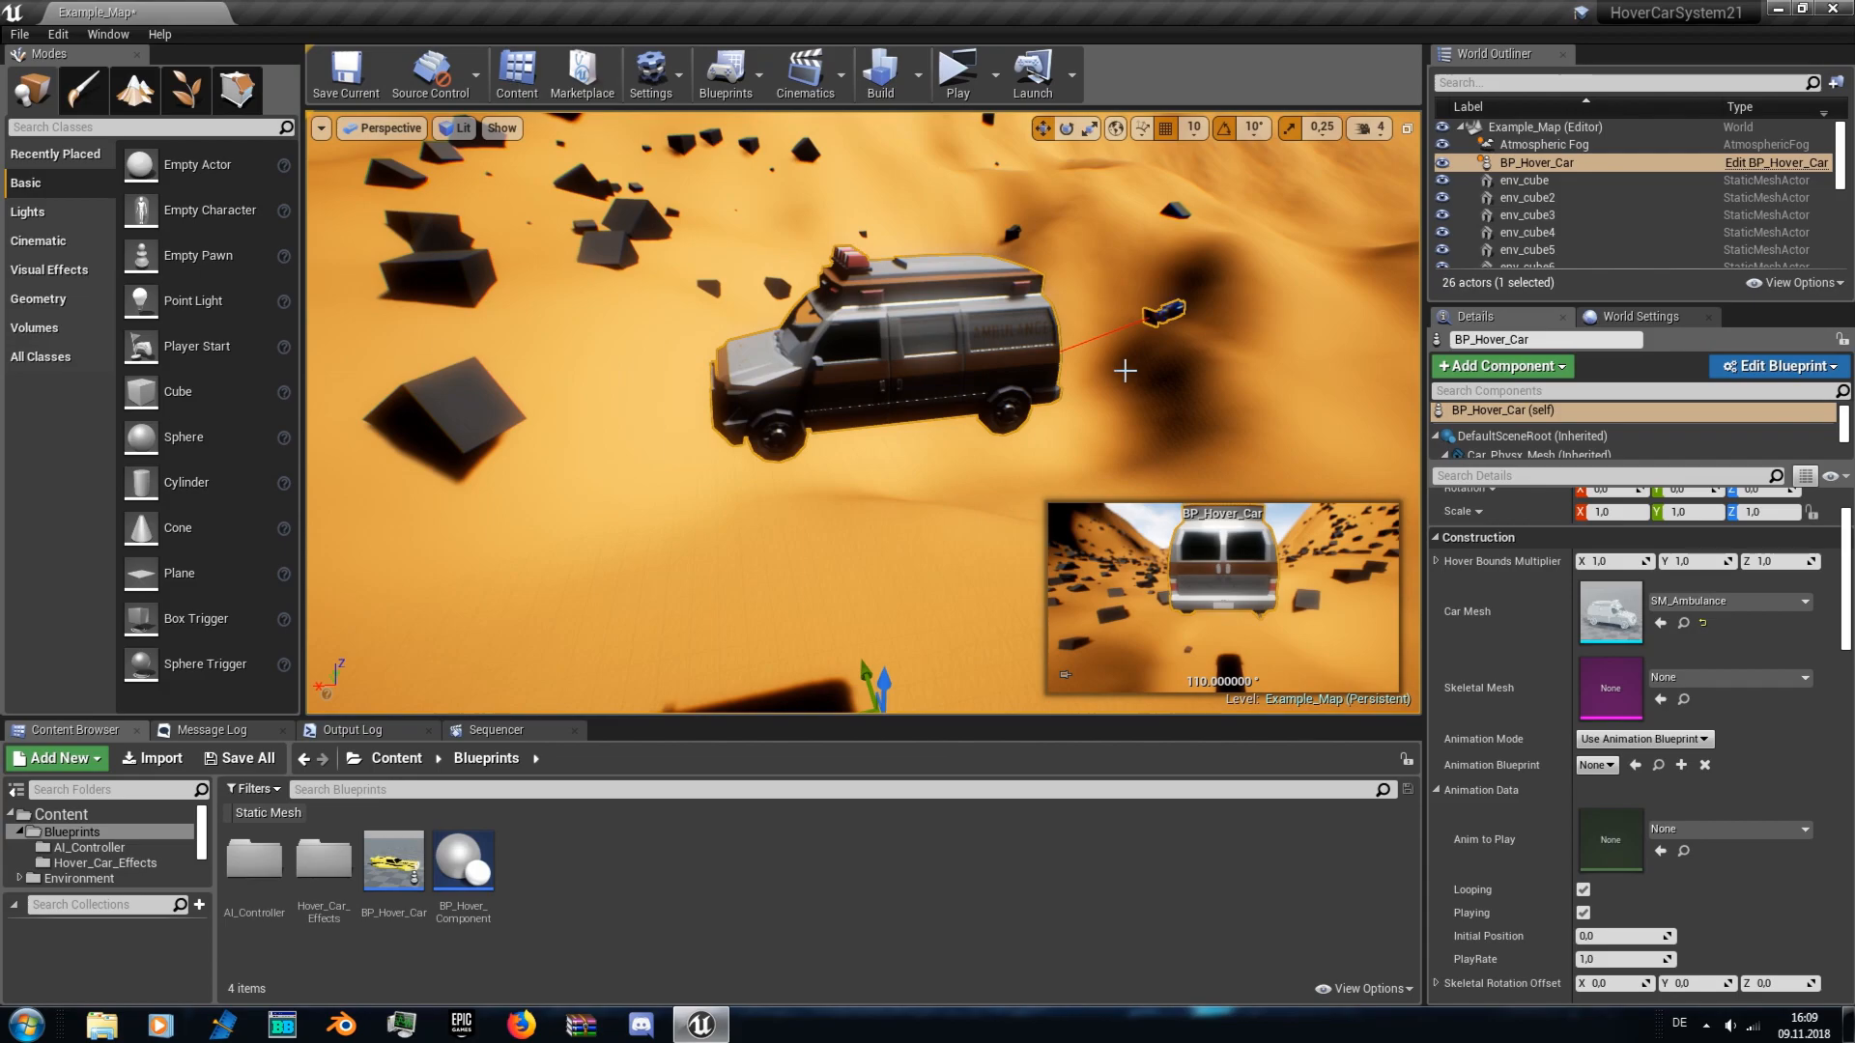
pyautogui.click(960, 75)
pyautogui.press('Left')
pyautogui.press('Right')
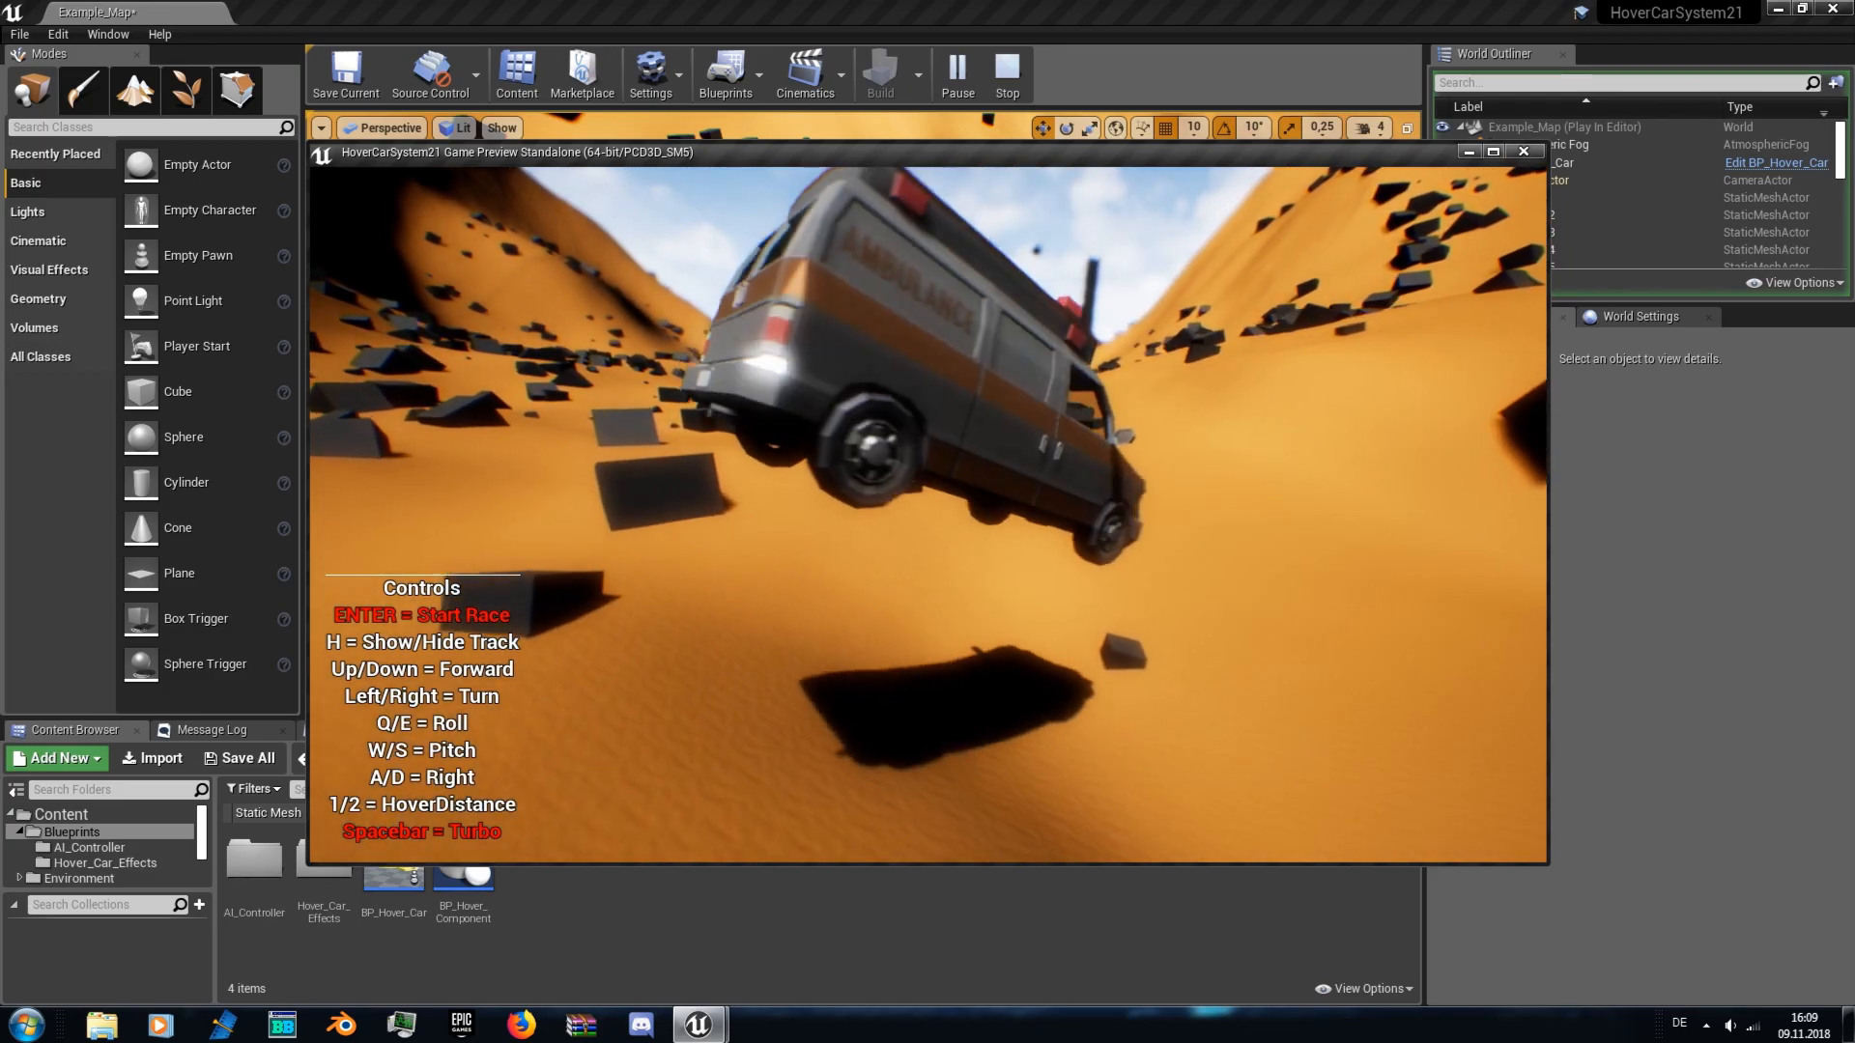
pyautogui.press('Left')
pyautogui.press('Right')
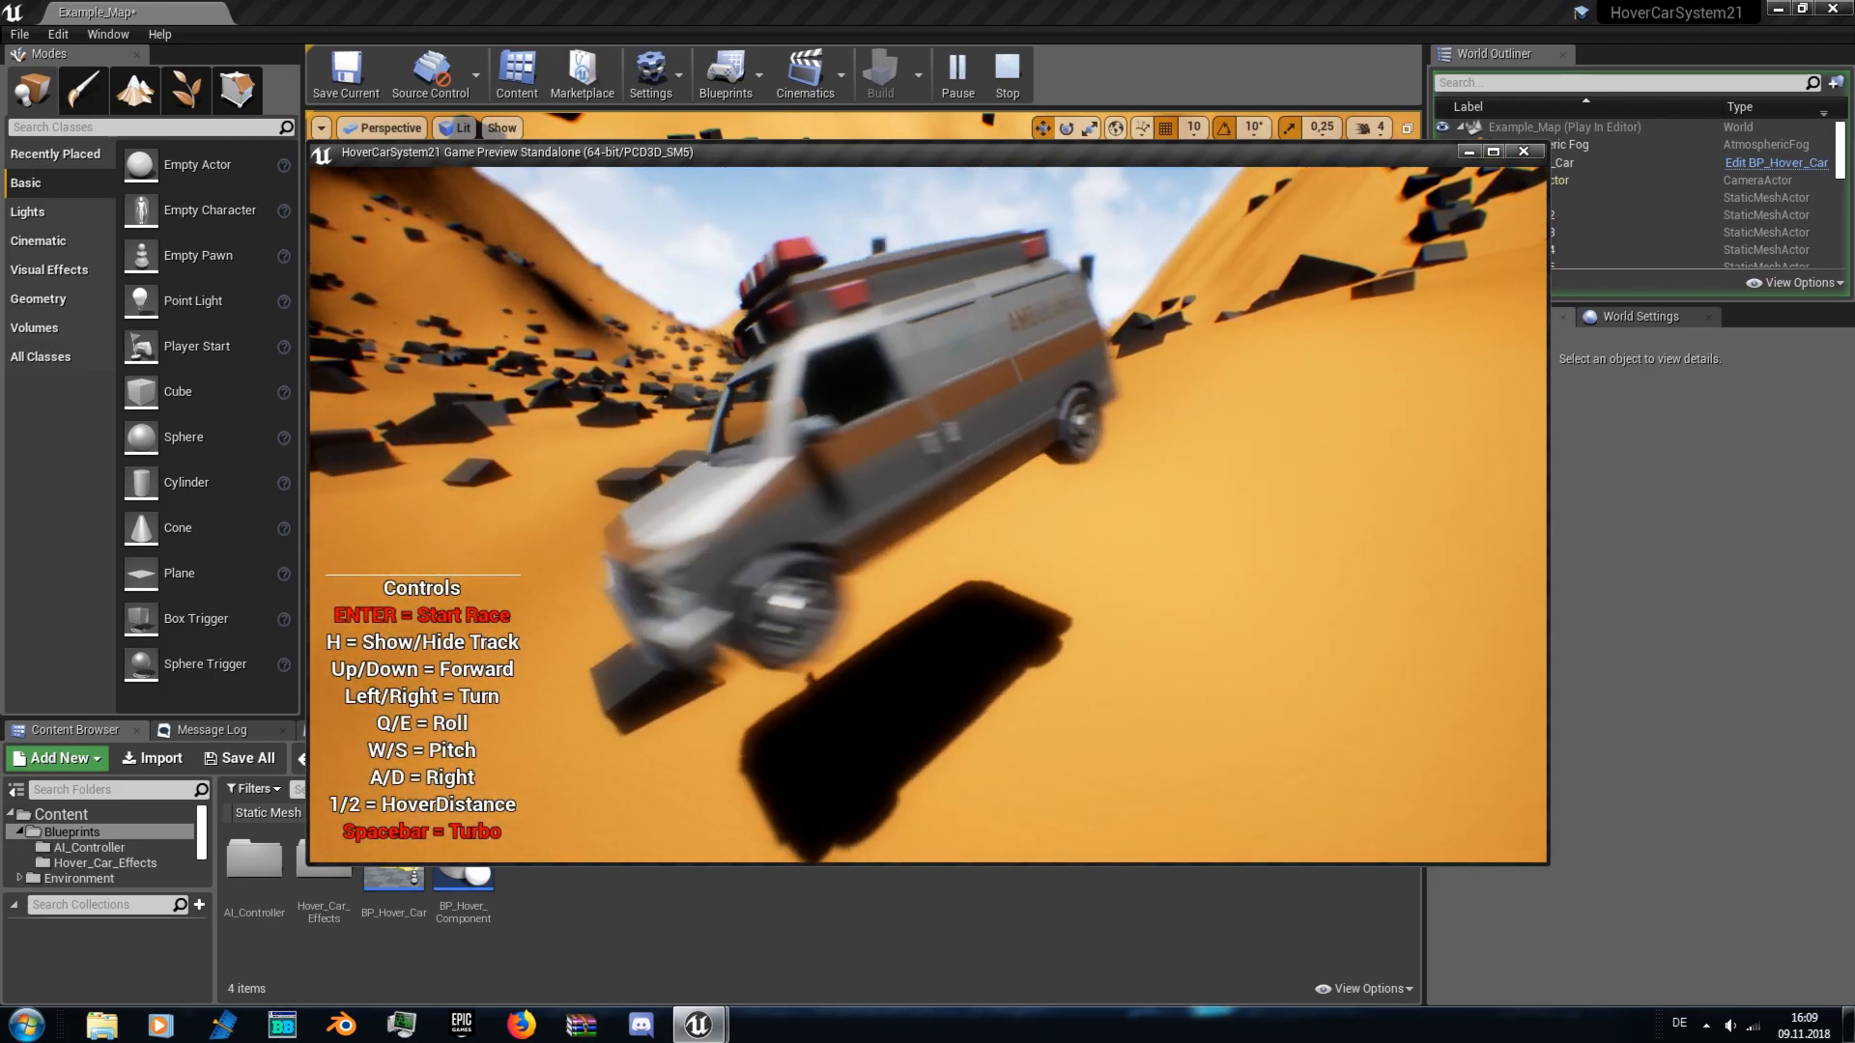
pyautogui.press('Escape')
# - Lower the Force Roll of the BP_Hover_Car in the level to about 5449 in its Movement settings
pyautogui.click(967, 379)
pyautogui.press('s')
pyautogui.moveTo(967, 379)
pyautogui.mouseDown(button='right')
pyautogui.moveTo(967, 410)
pyautogui.moveTo(968, 378)
pyautogui.mouseUp(button='right')
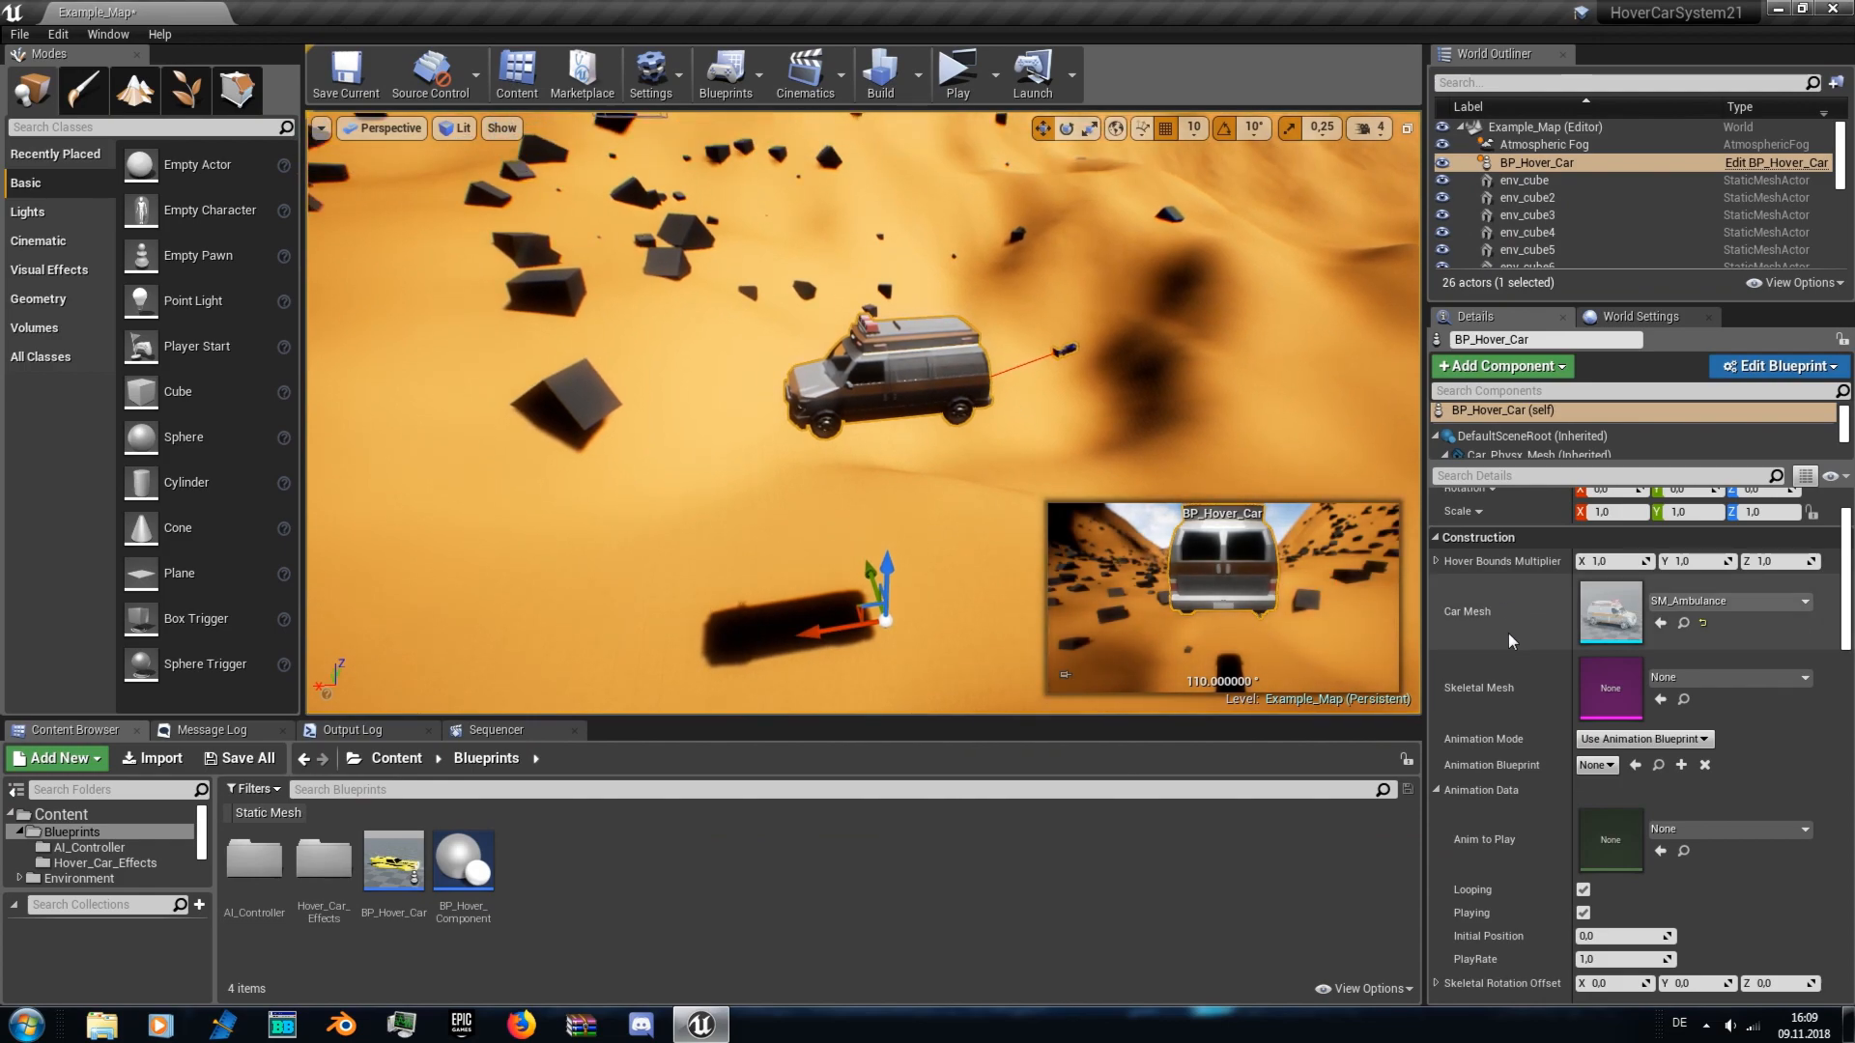
pyautogui.scroll(-5, 1479, 646)
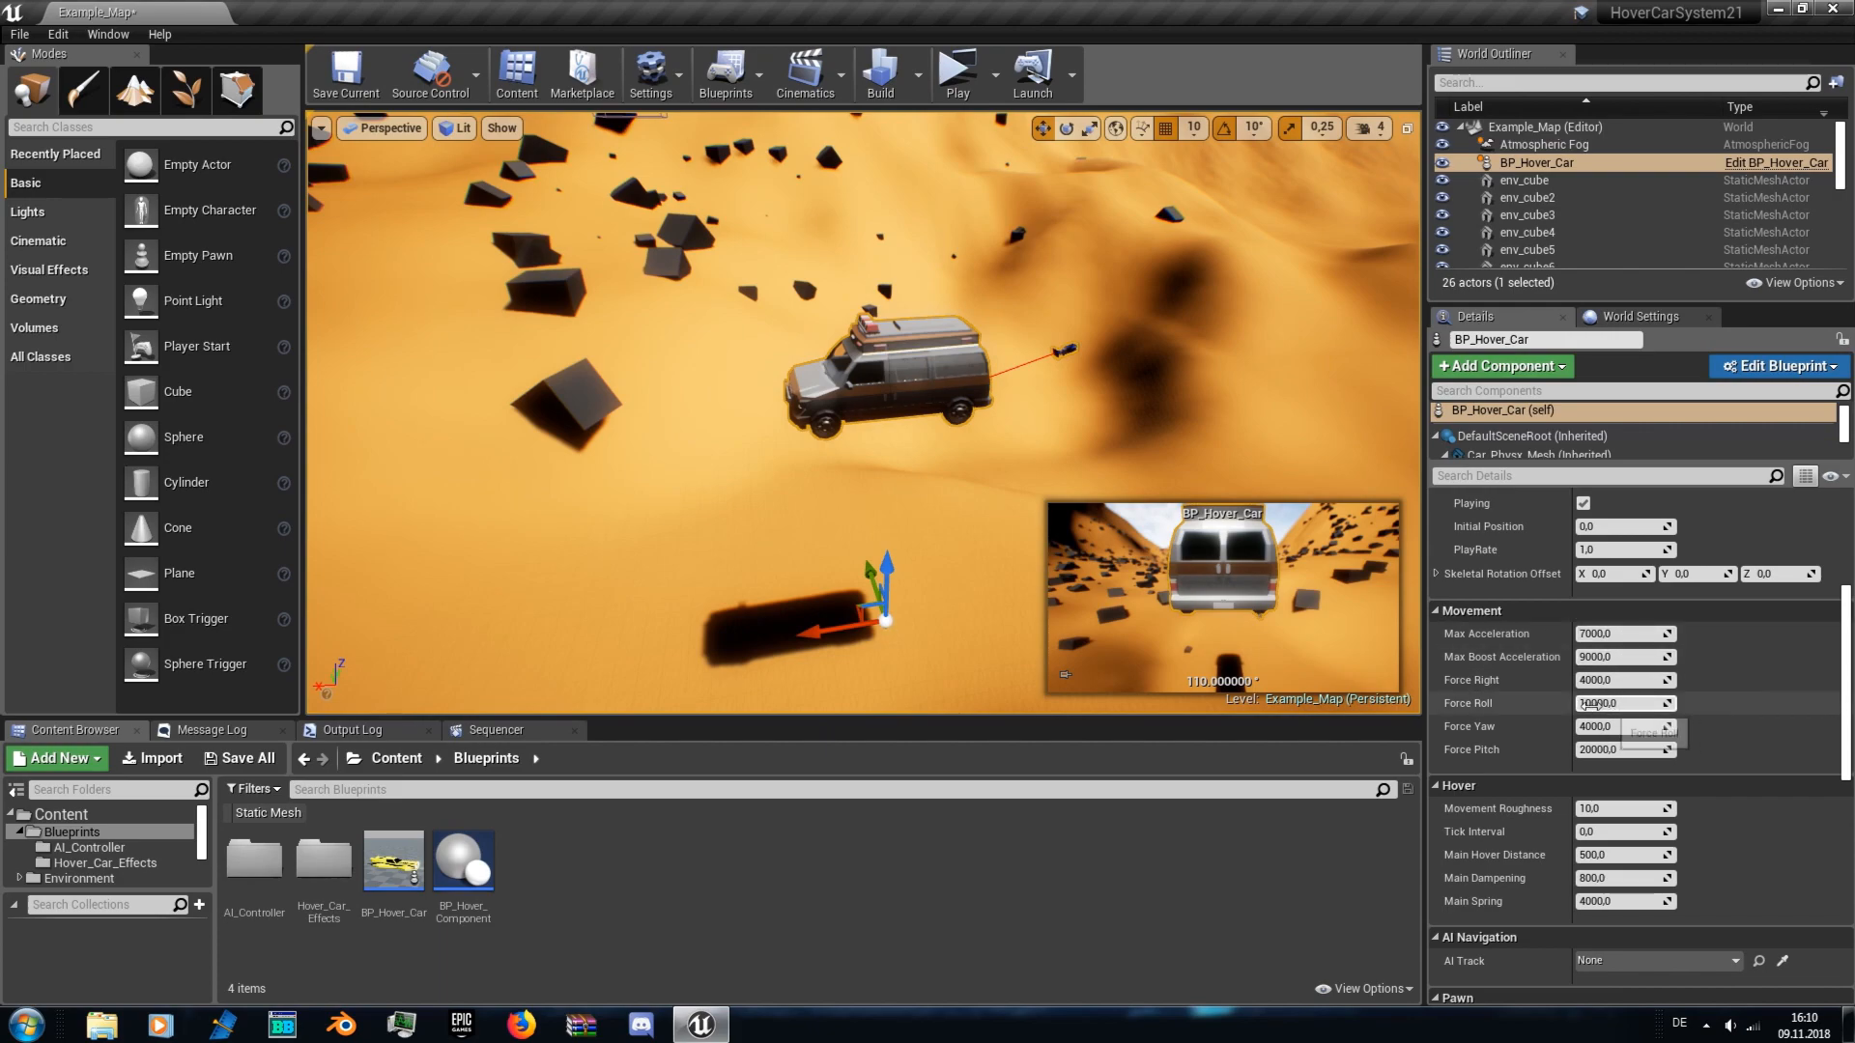
pyautogui.moveTo(1062, 386); pyautogui.dragTo(1061, 384, button='right')
pyautogui.press('w')
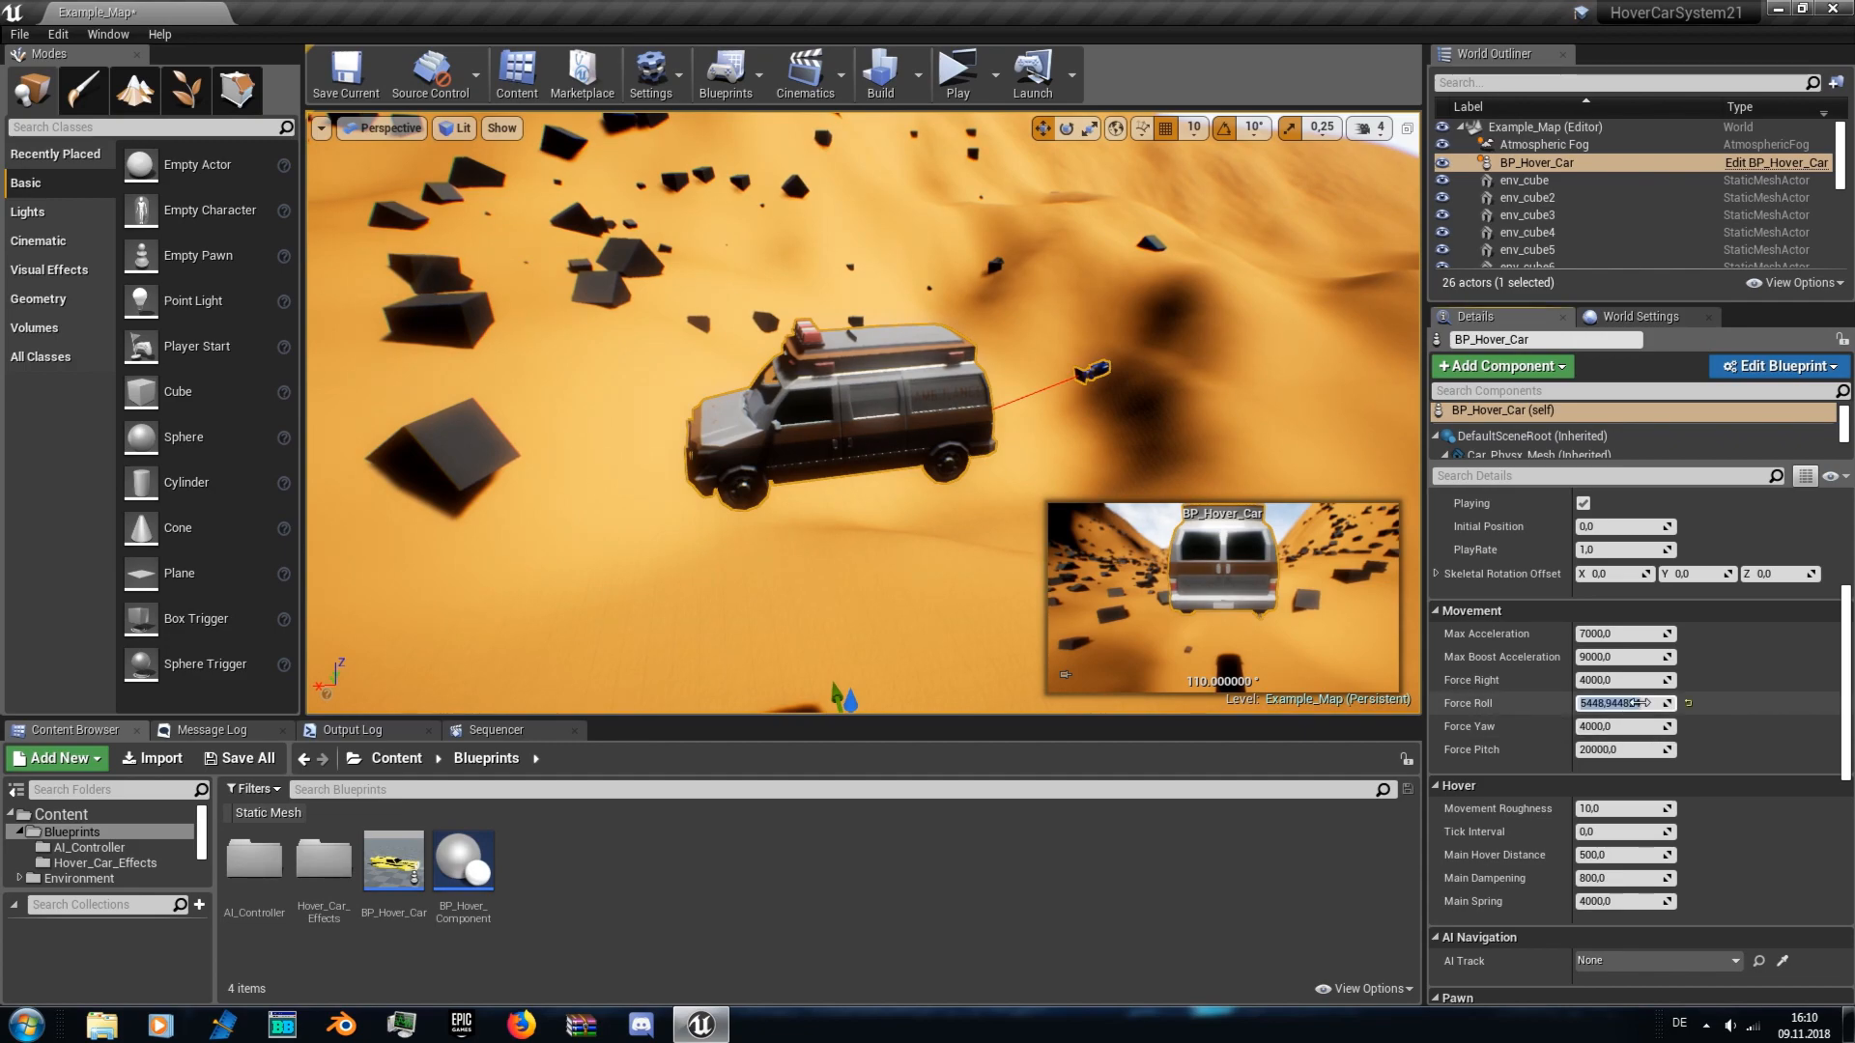
# - Play-test the level by rolling the ambulance to both sides, and end the preview
pyautogui.click(958, 73)
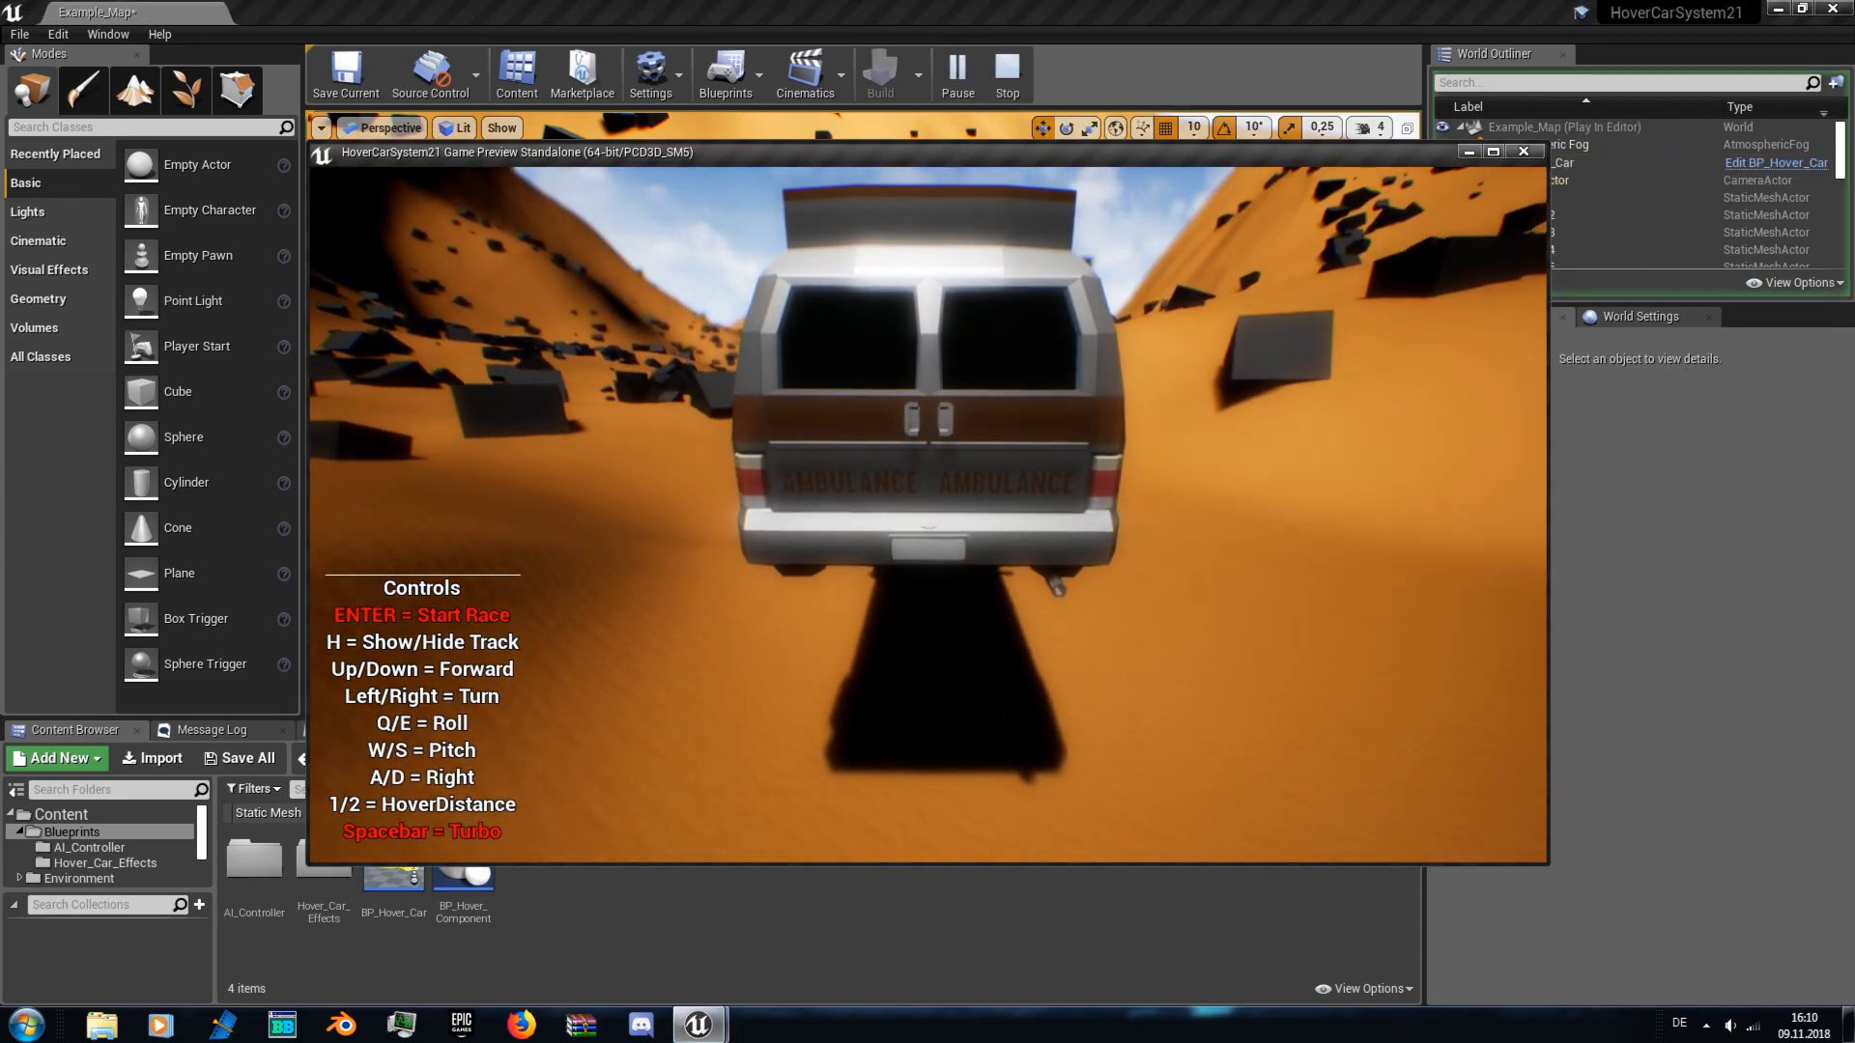
pyautogui.press('q')
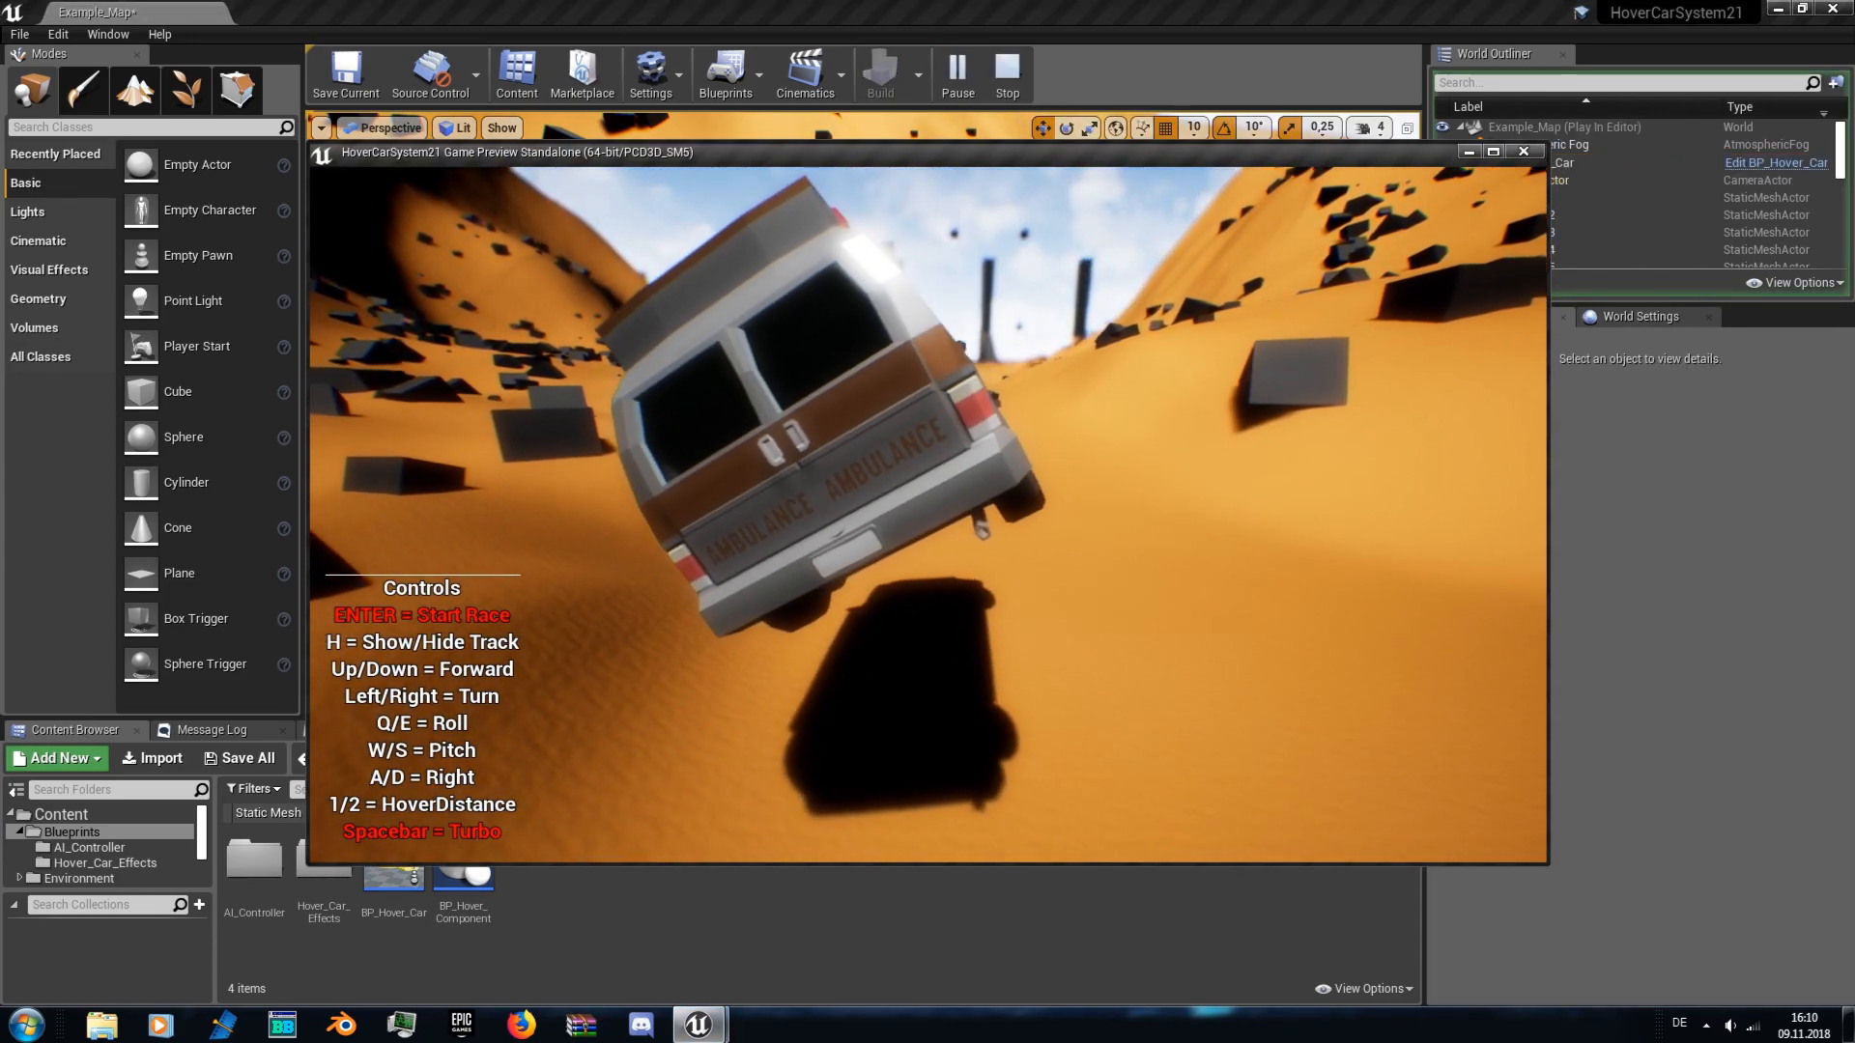
pyautogui.press('e')
pyautogui.press('e')
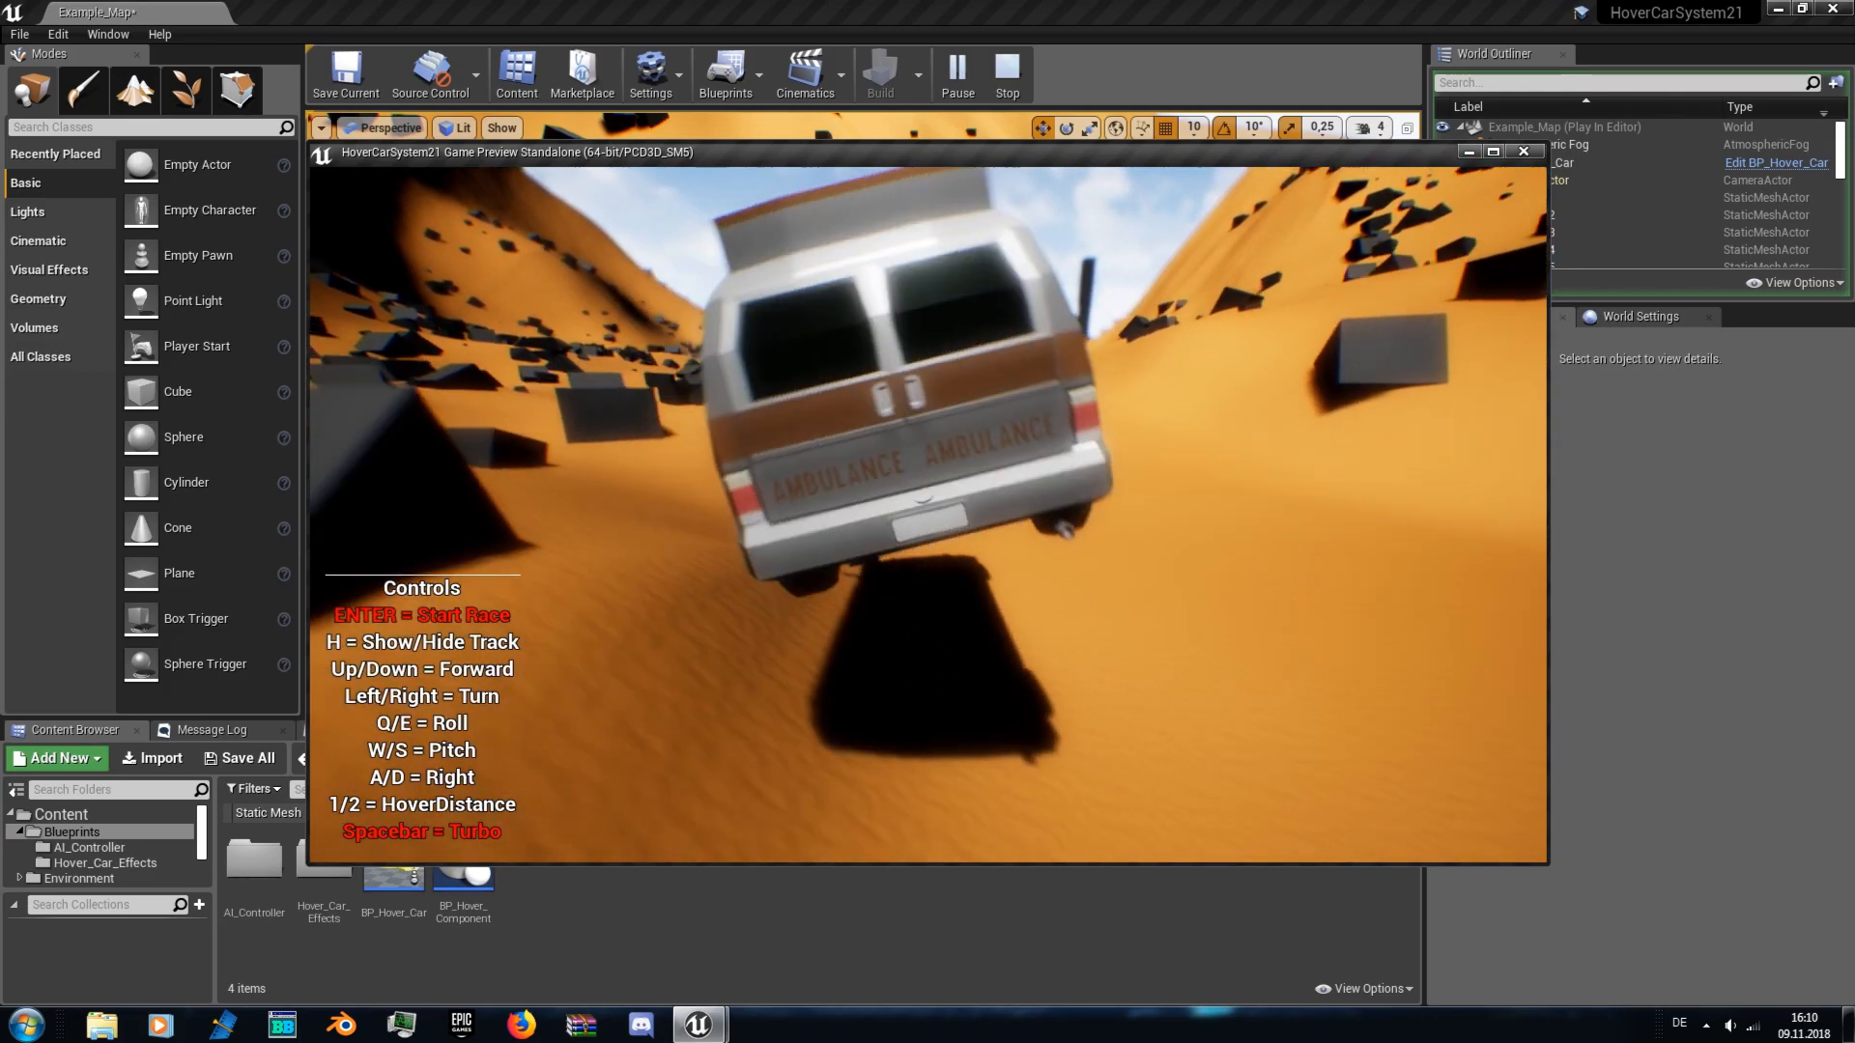
pyautogui.press('Escape')
# - Raise the Movement Roughness of BP_Hover_Car to about 140 in its Hover settings
pyautogui.click(985, 355)
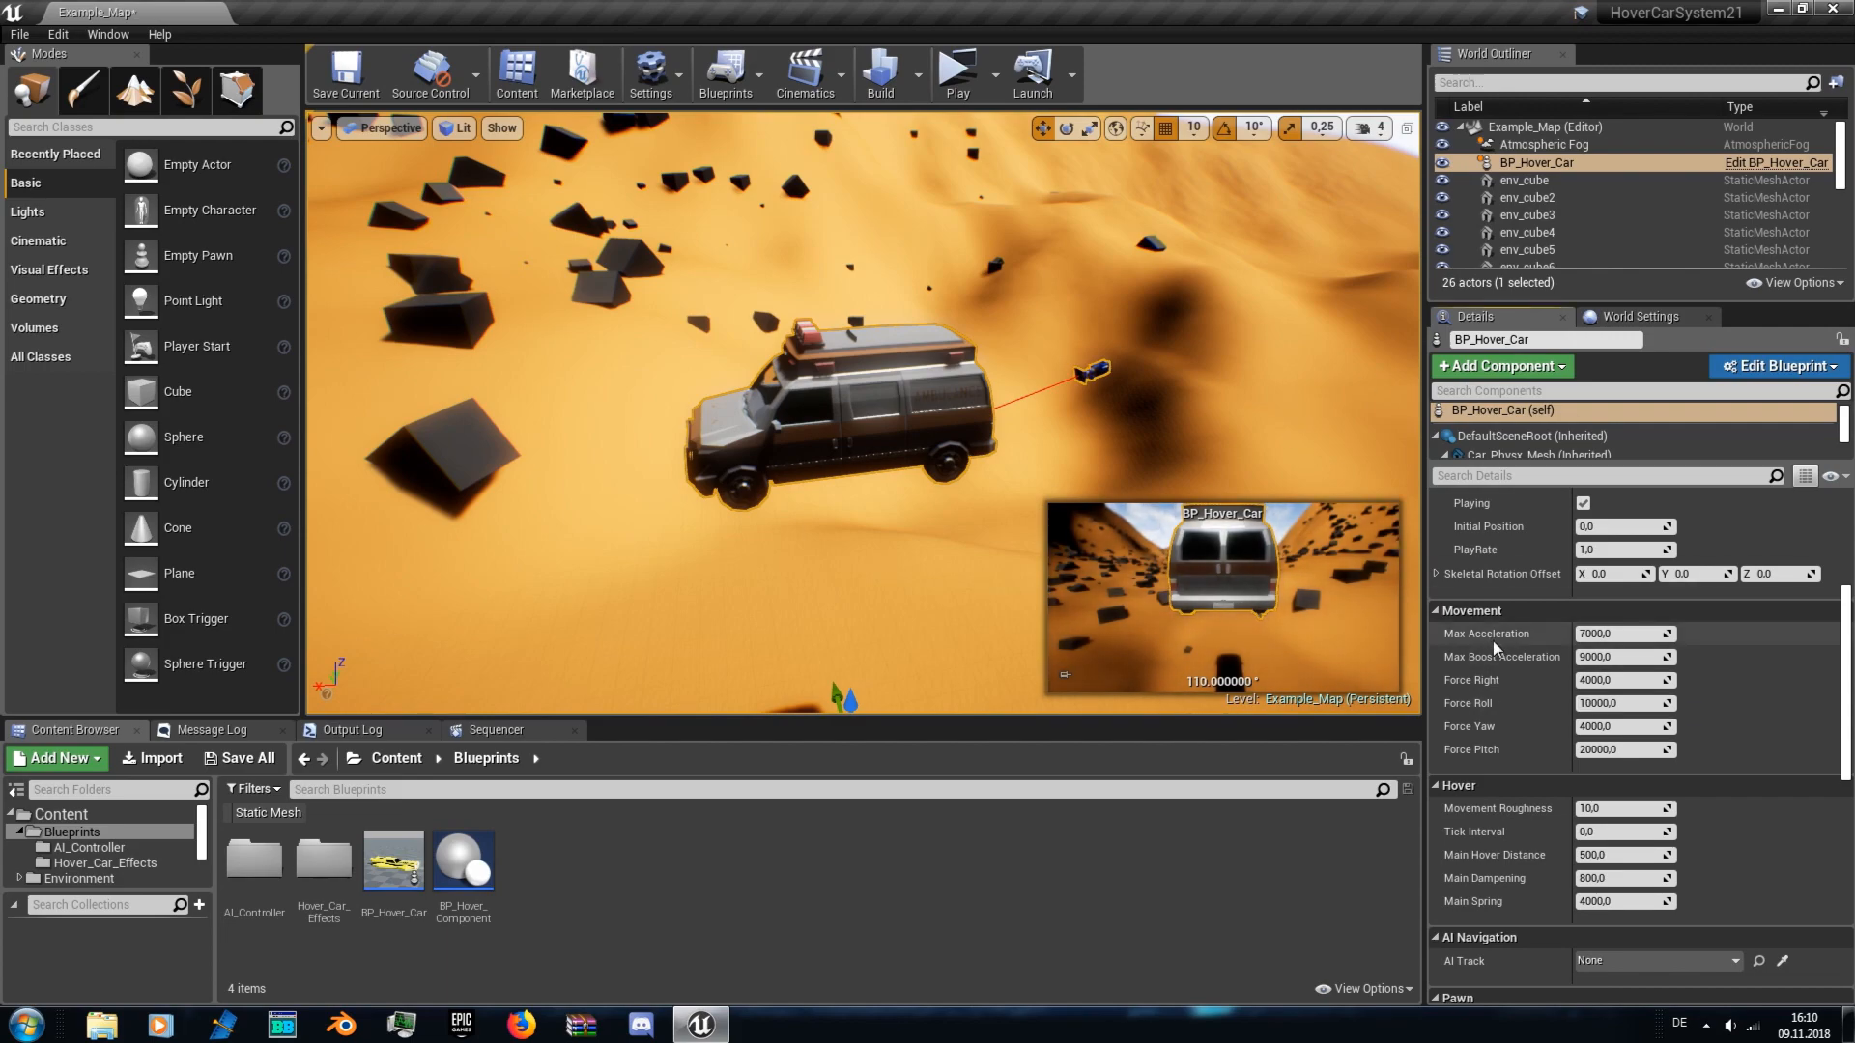
pyautogui.scroll(-1, 1493, 646)
pyautogui.scroll(-3, 1484, 767)
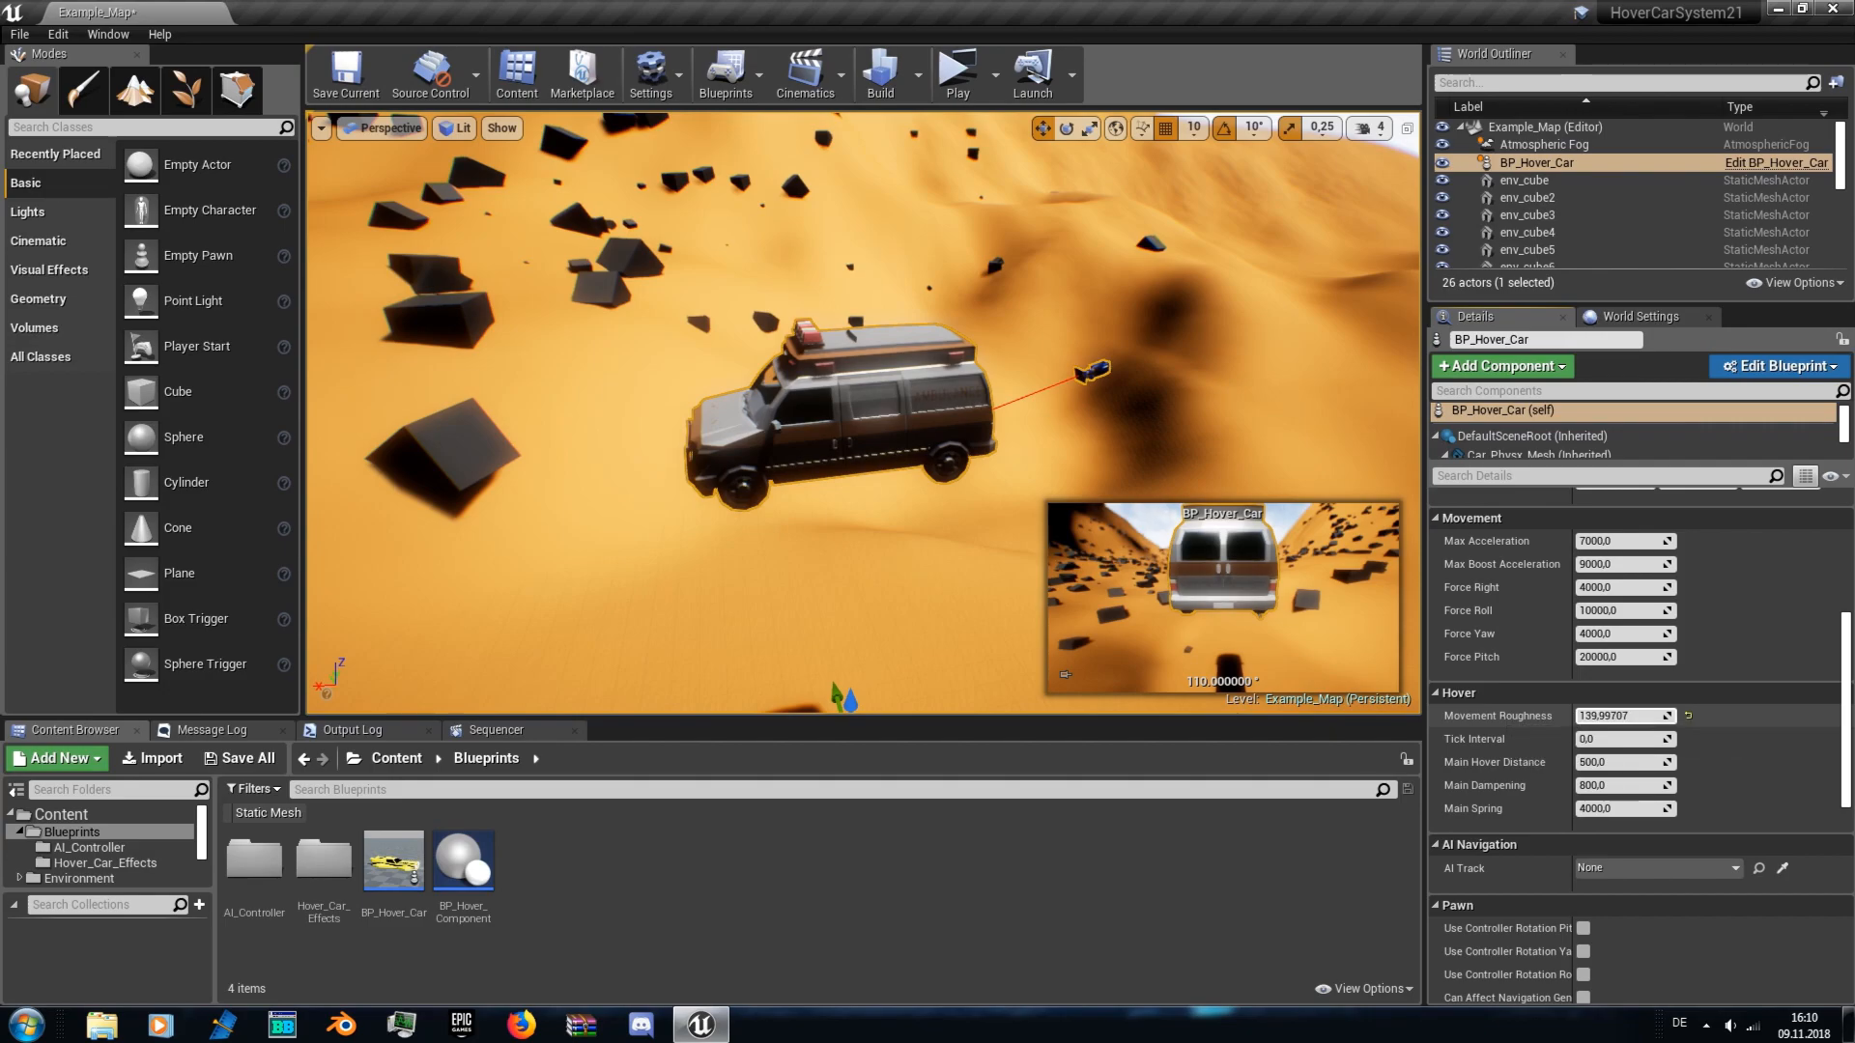
# - Play-test the raised roughness by driving the ambulance through the canyon, steering alternately left and right, and end the preview
pyautogui.click(970, 94)
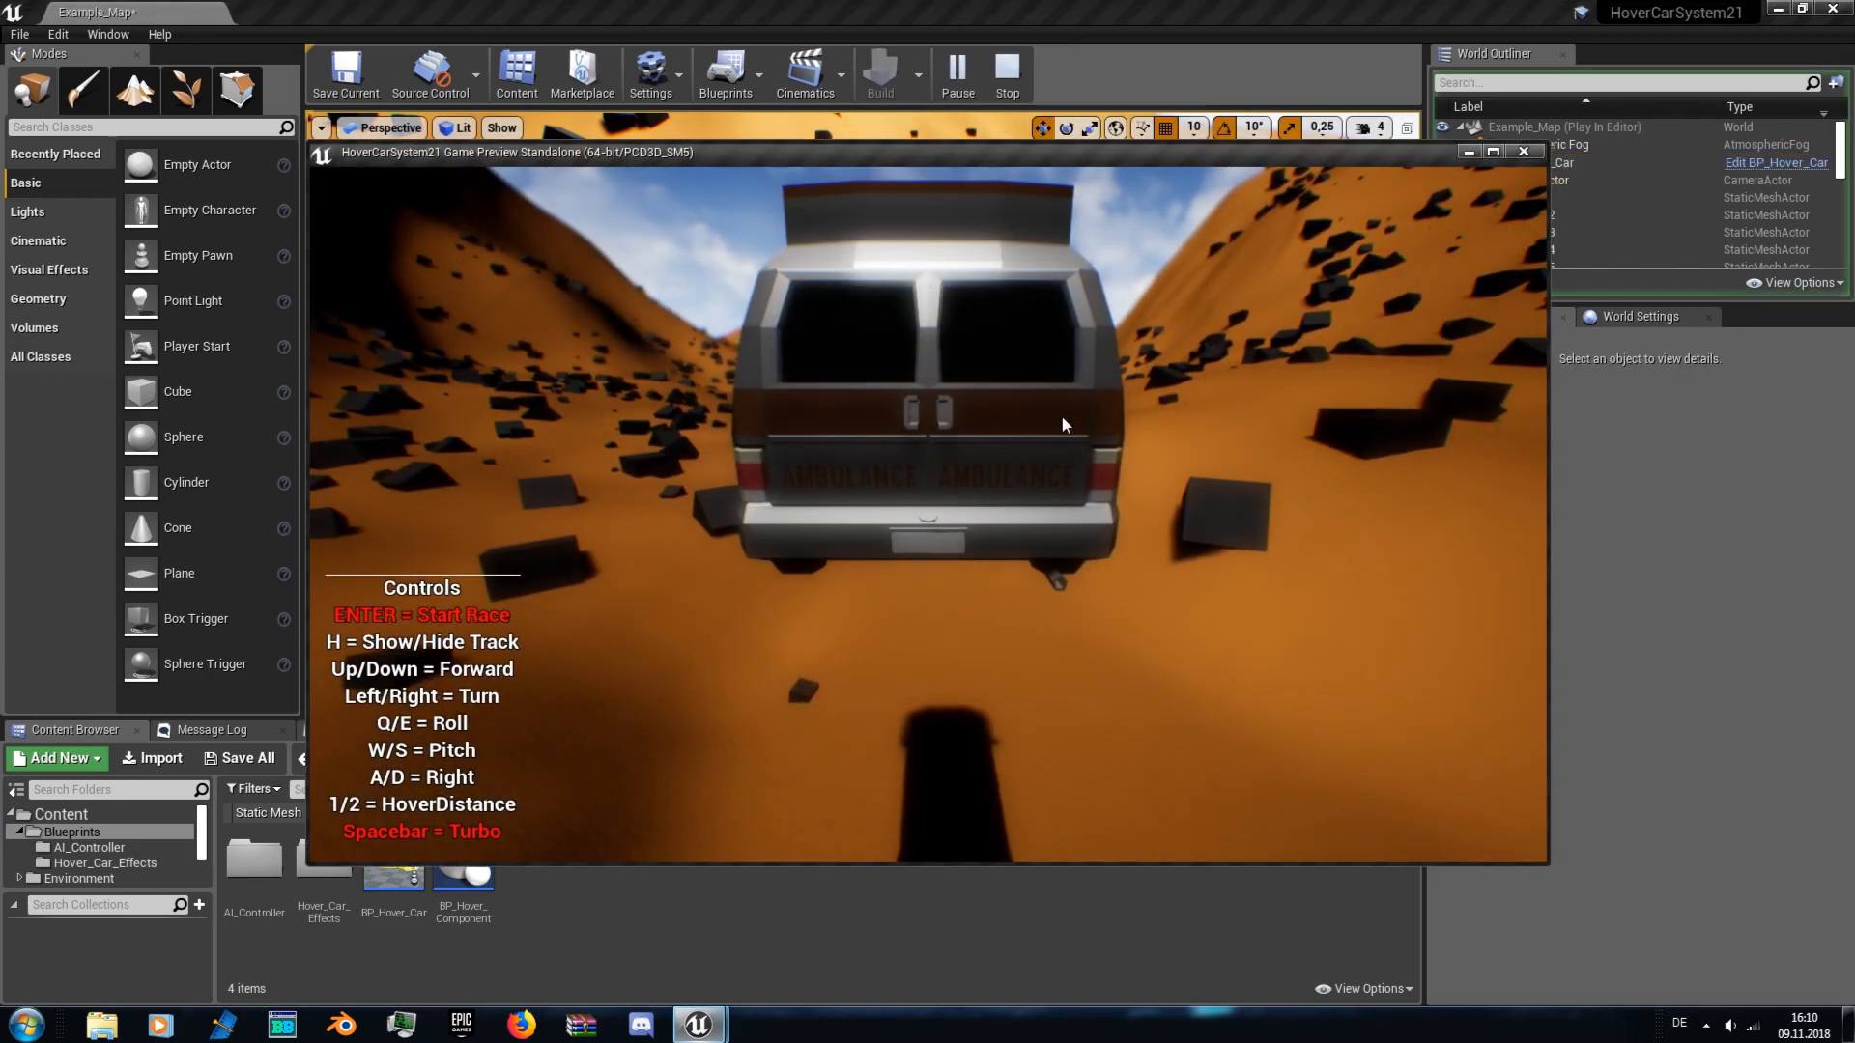
pyautogui.press('Right')
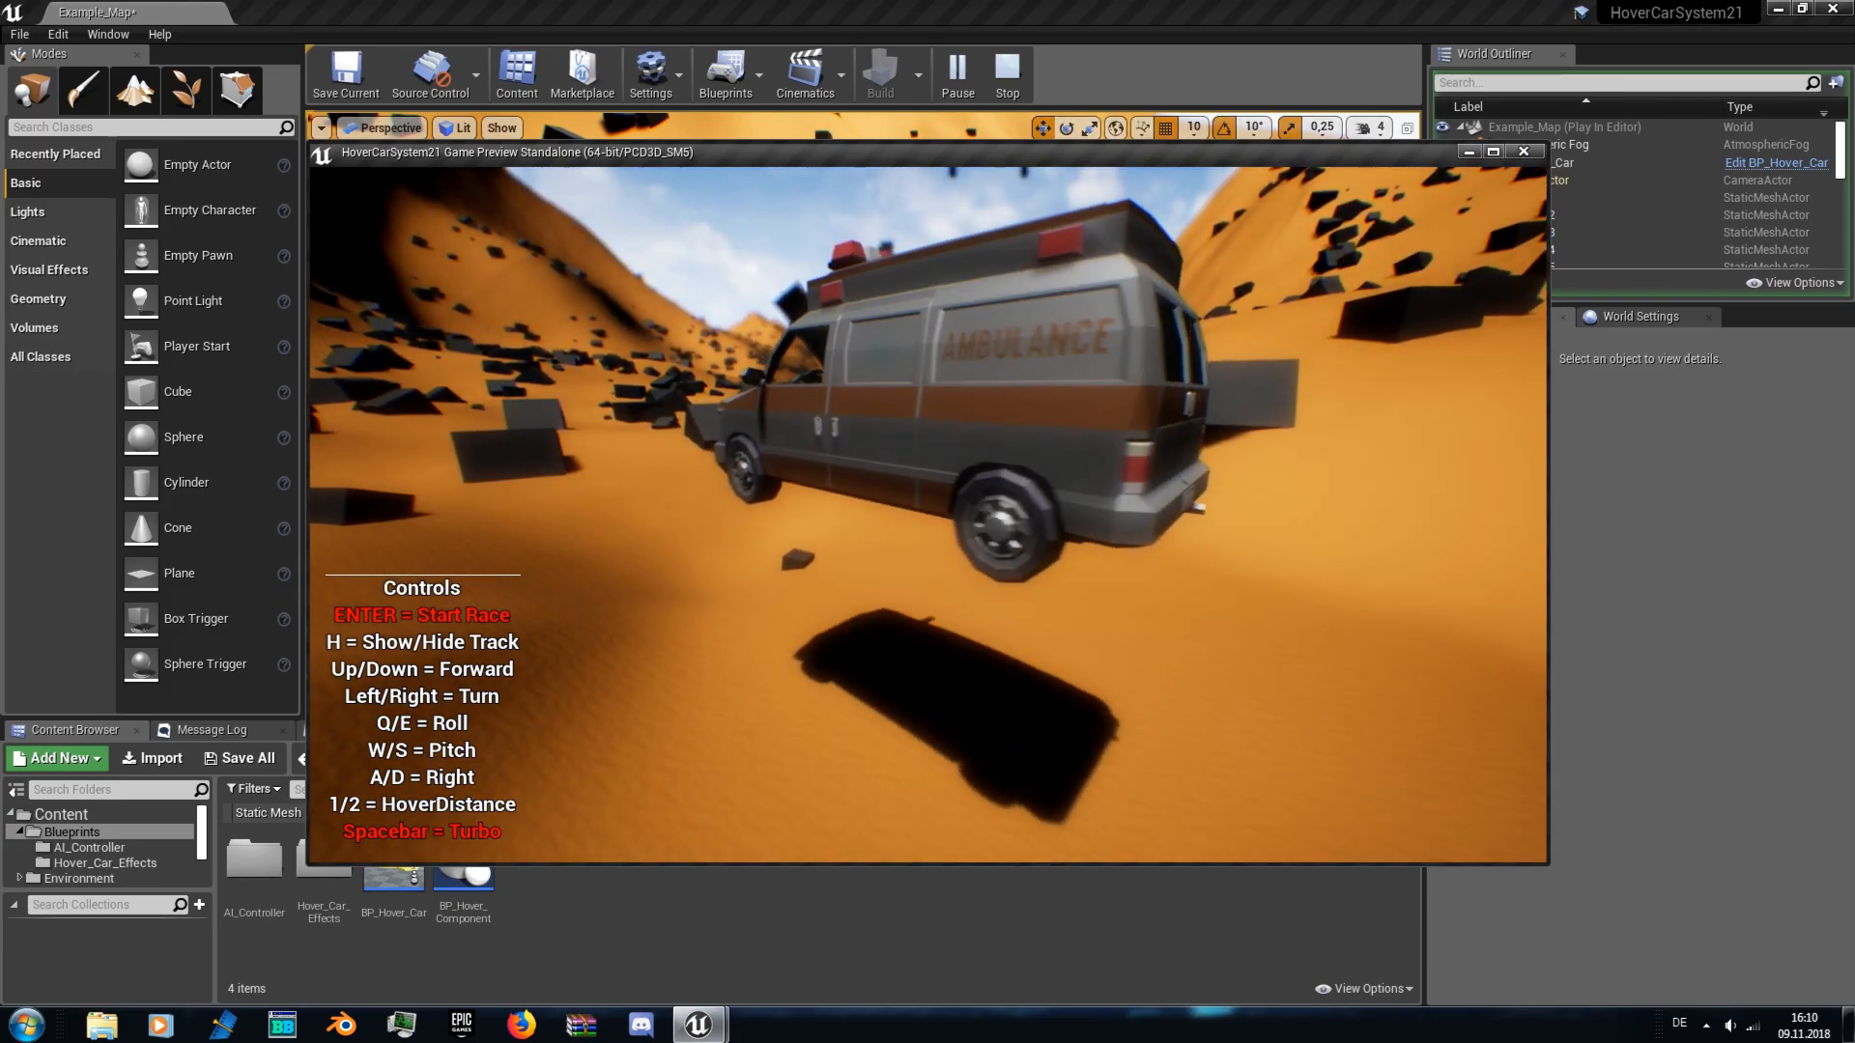
pyautogui.press('Left')
pyautogui.press('Right')
pyautogui.press('Left')
pyautogui.press('Right')
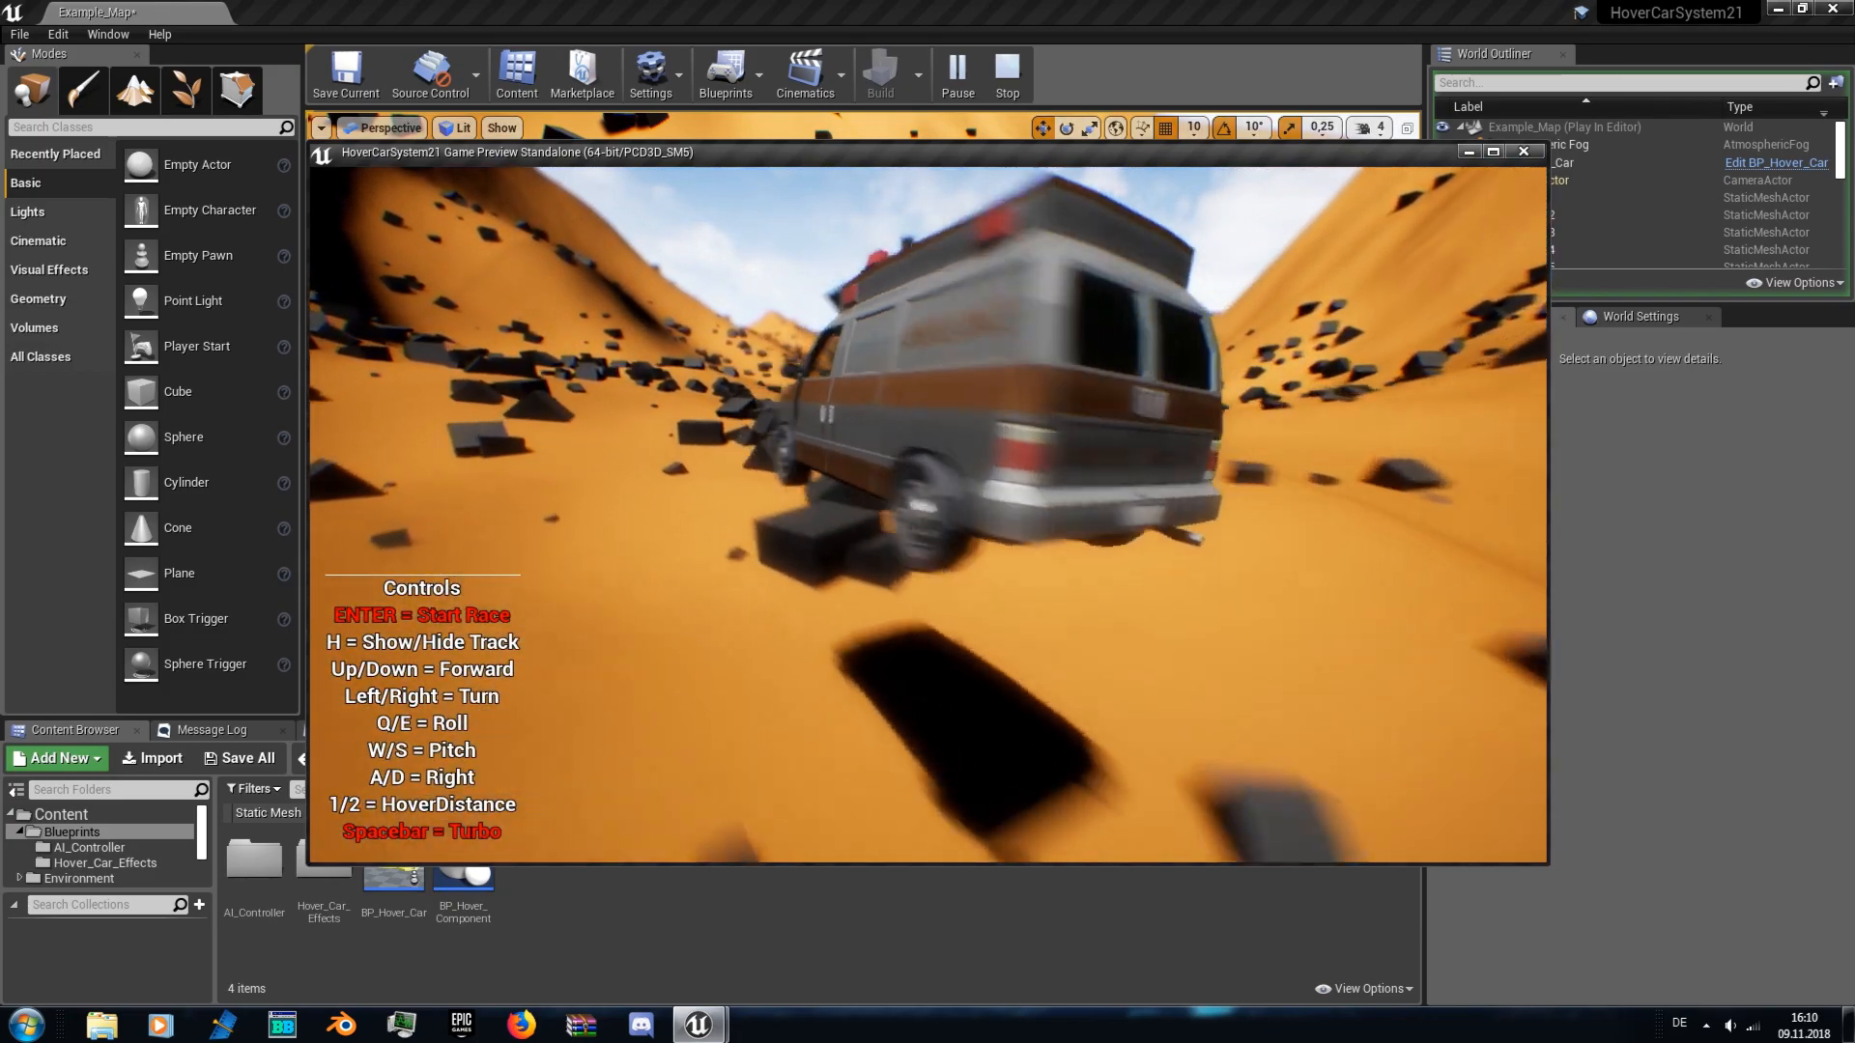
pyautogui.press('Left')
pyautogui.press('Right')
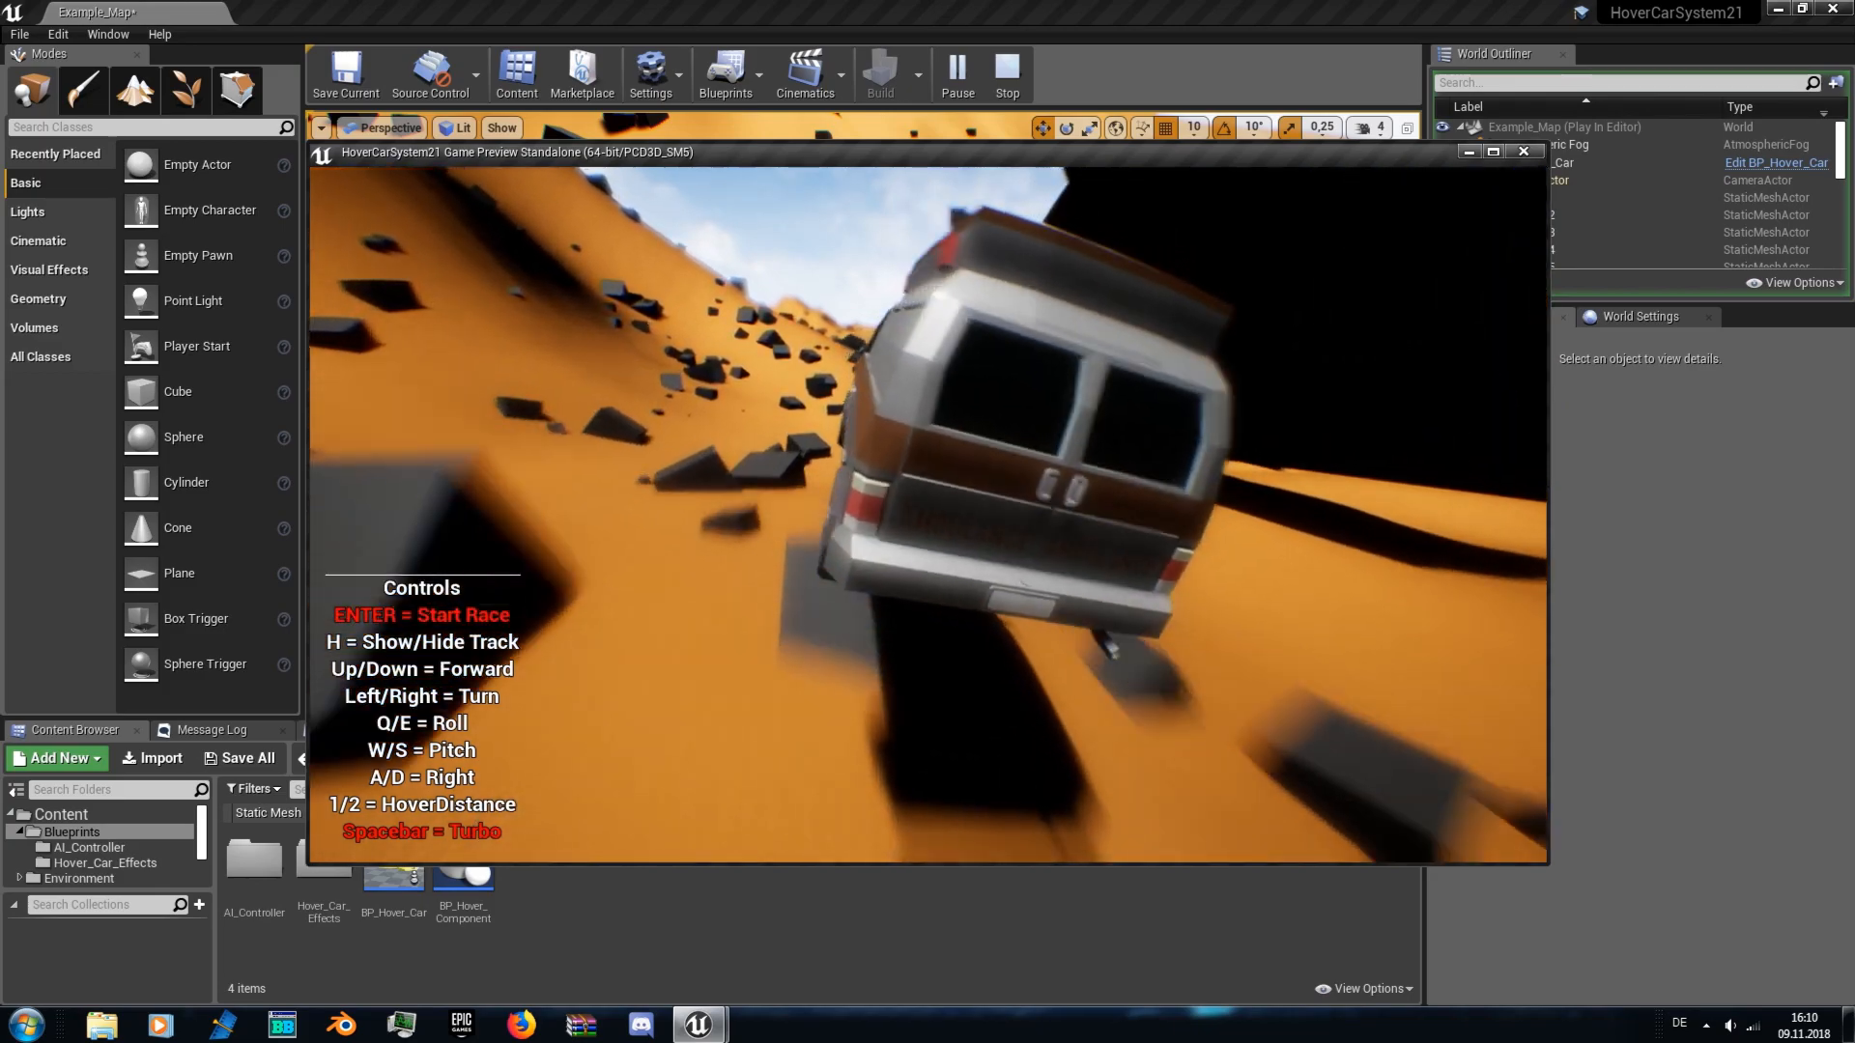
pyautogui.press('Left')
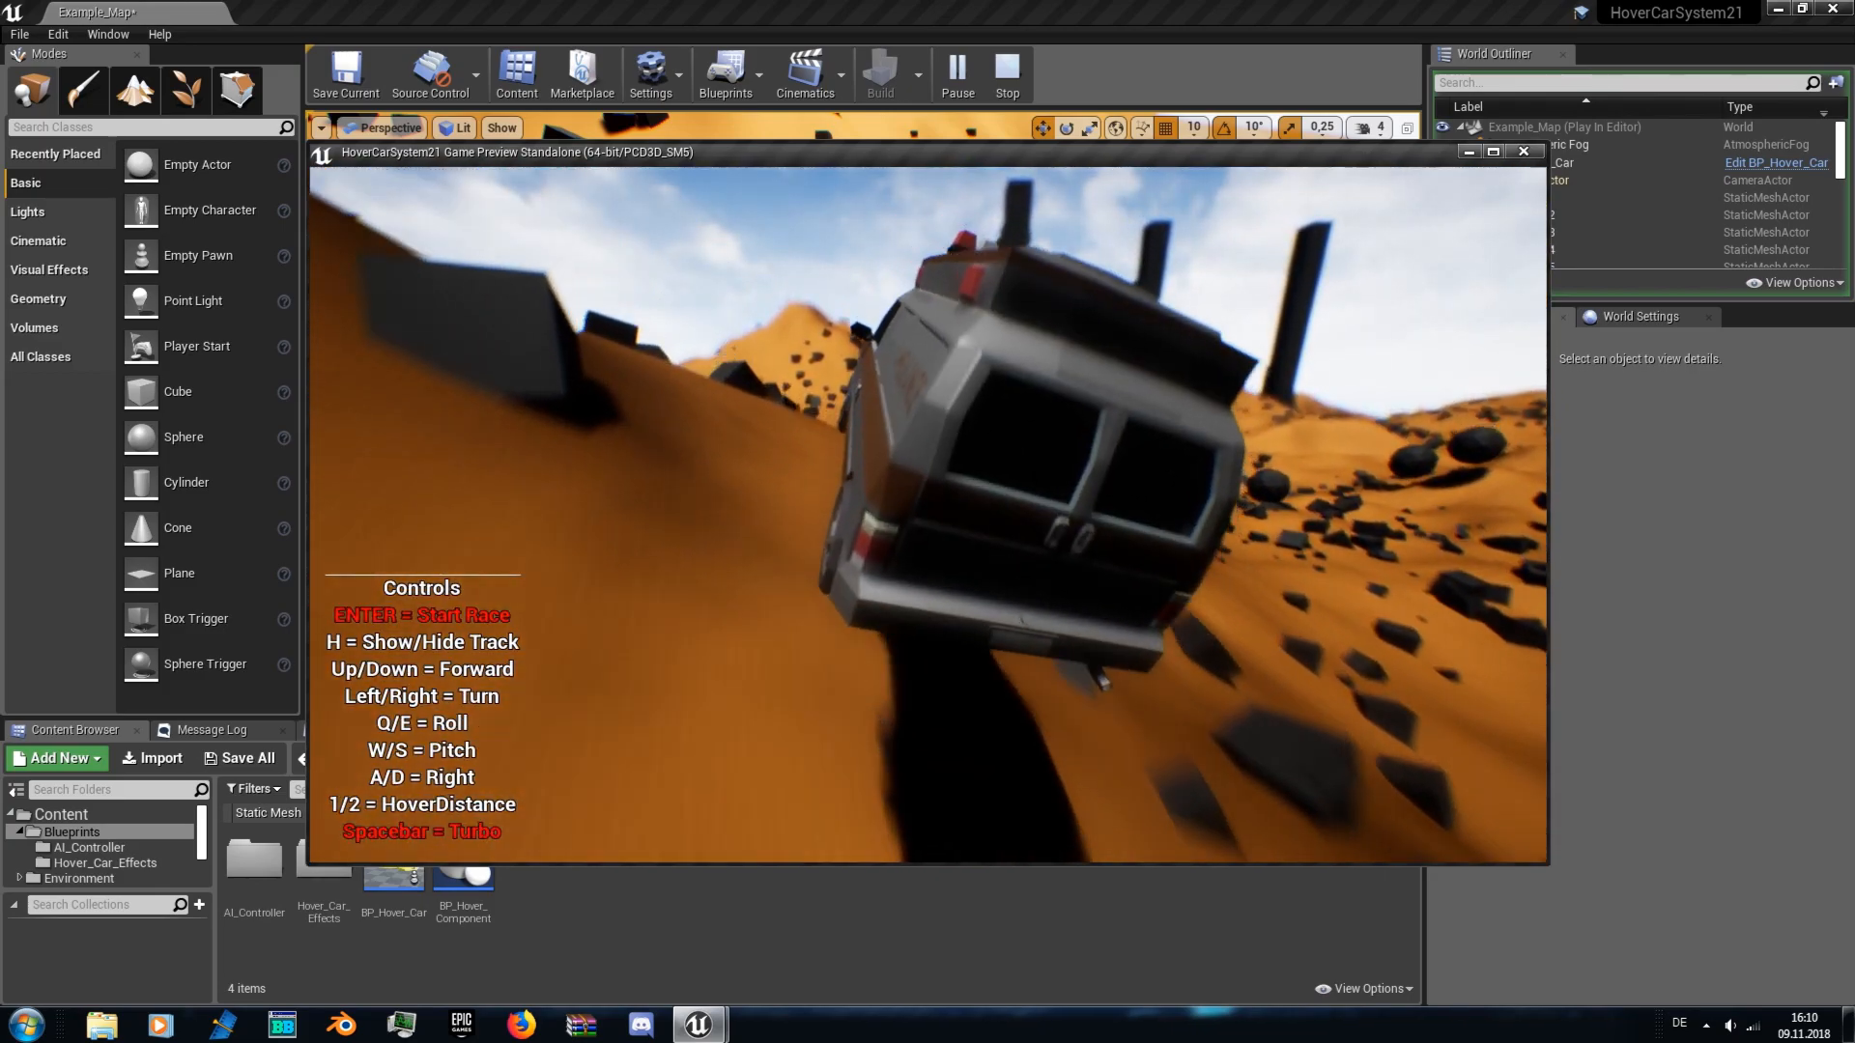
pyautogui.press('Escape')
# - Raise the Movement Roughness of BP_Hover_Car to about 258 and play-test it by driving forward and turning right
pyautogui.click(891, 441)
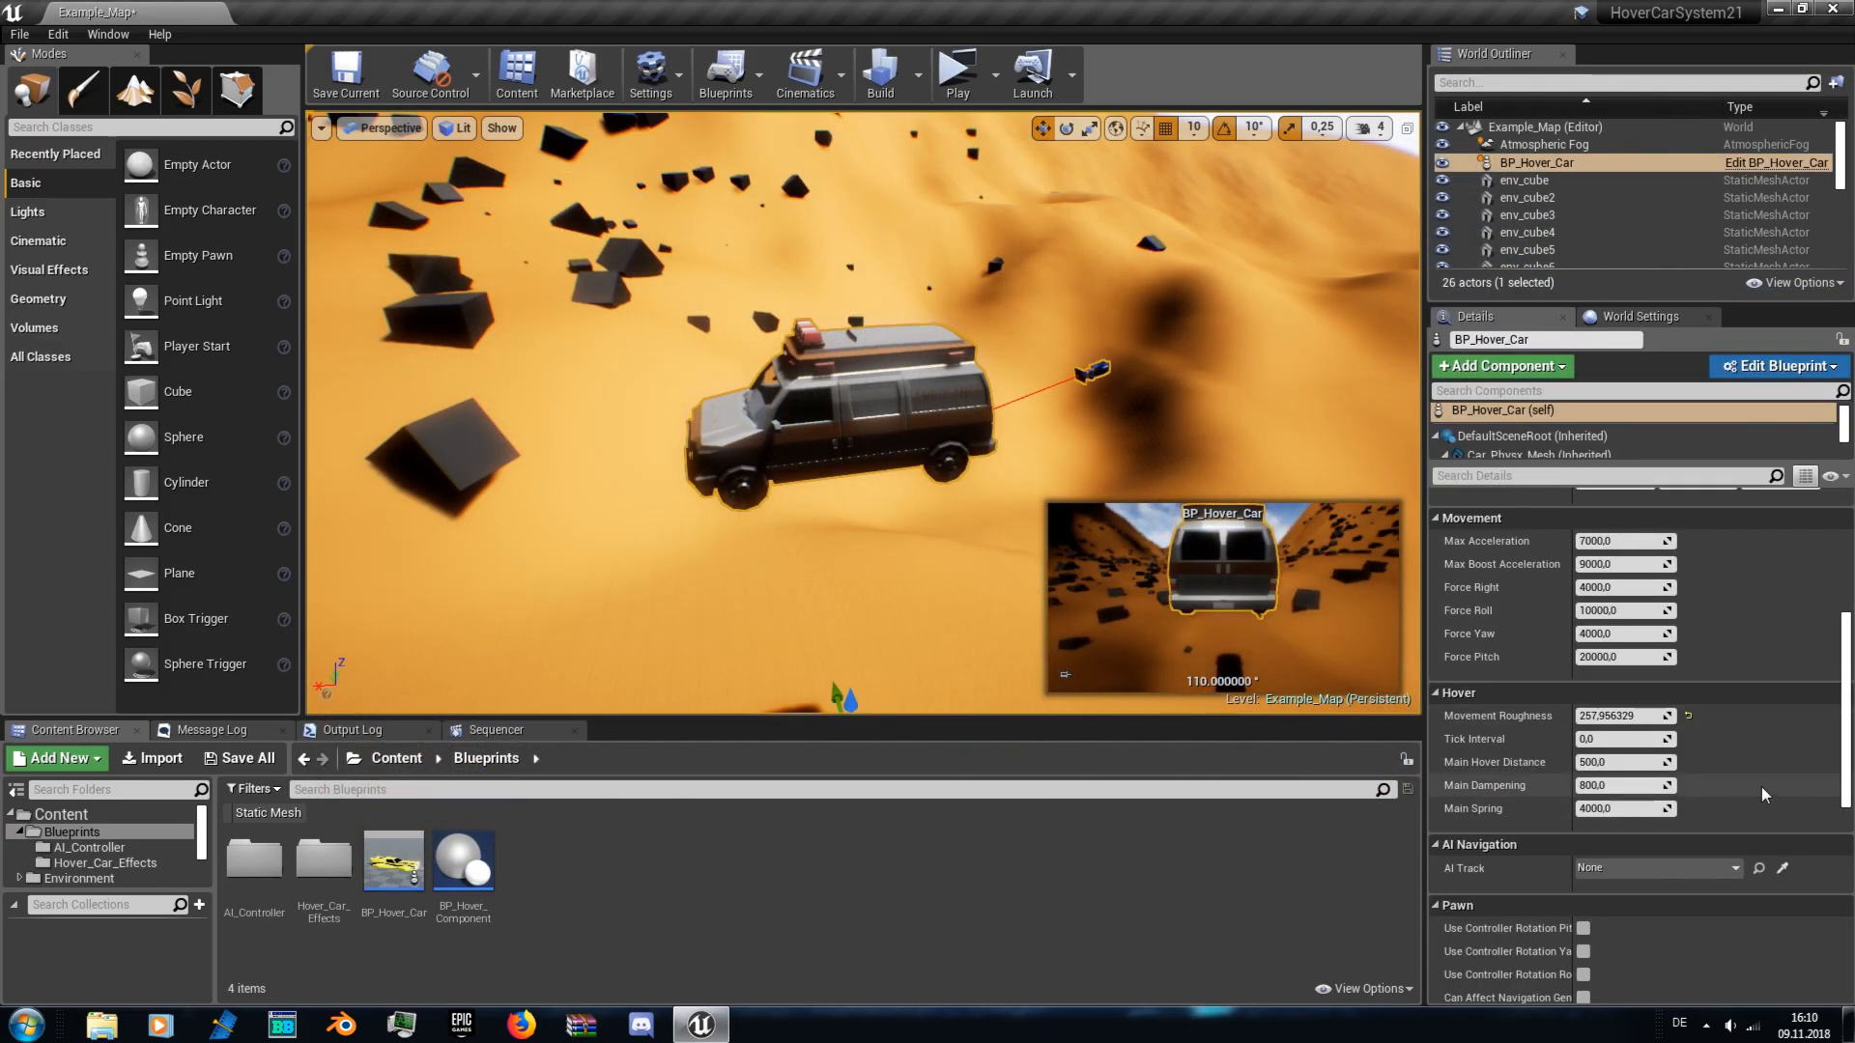
pyautogui.click(954, 75)
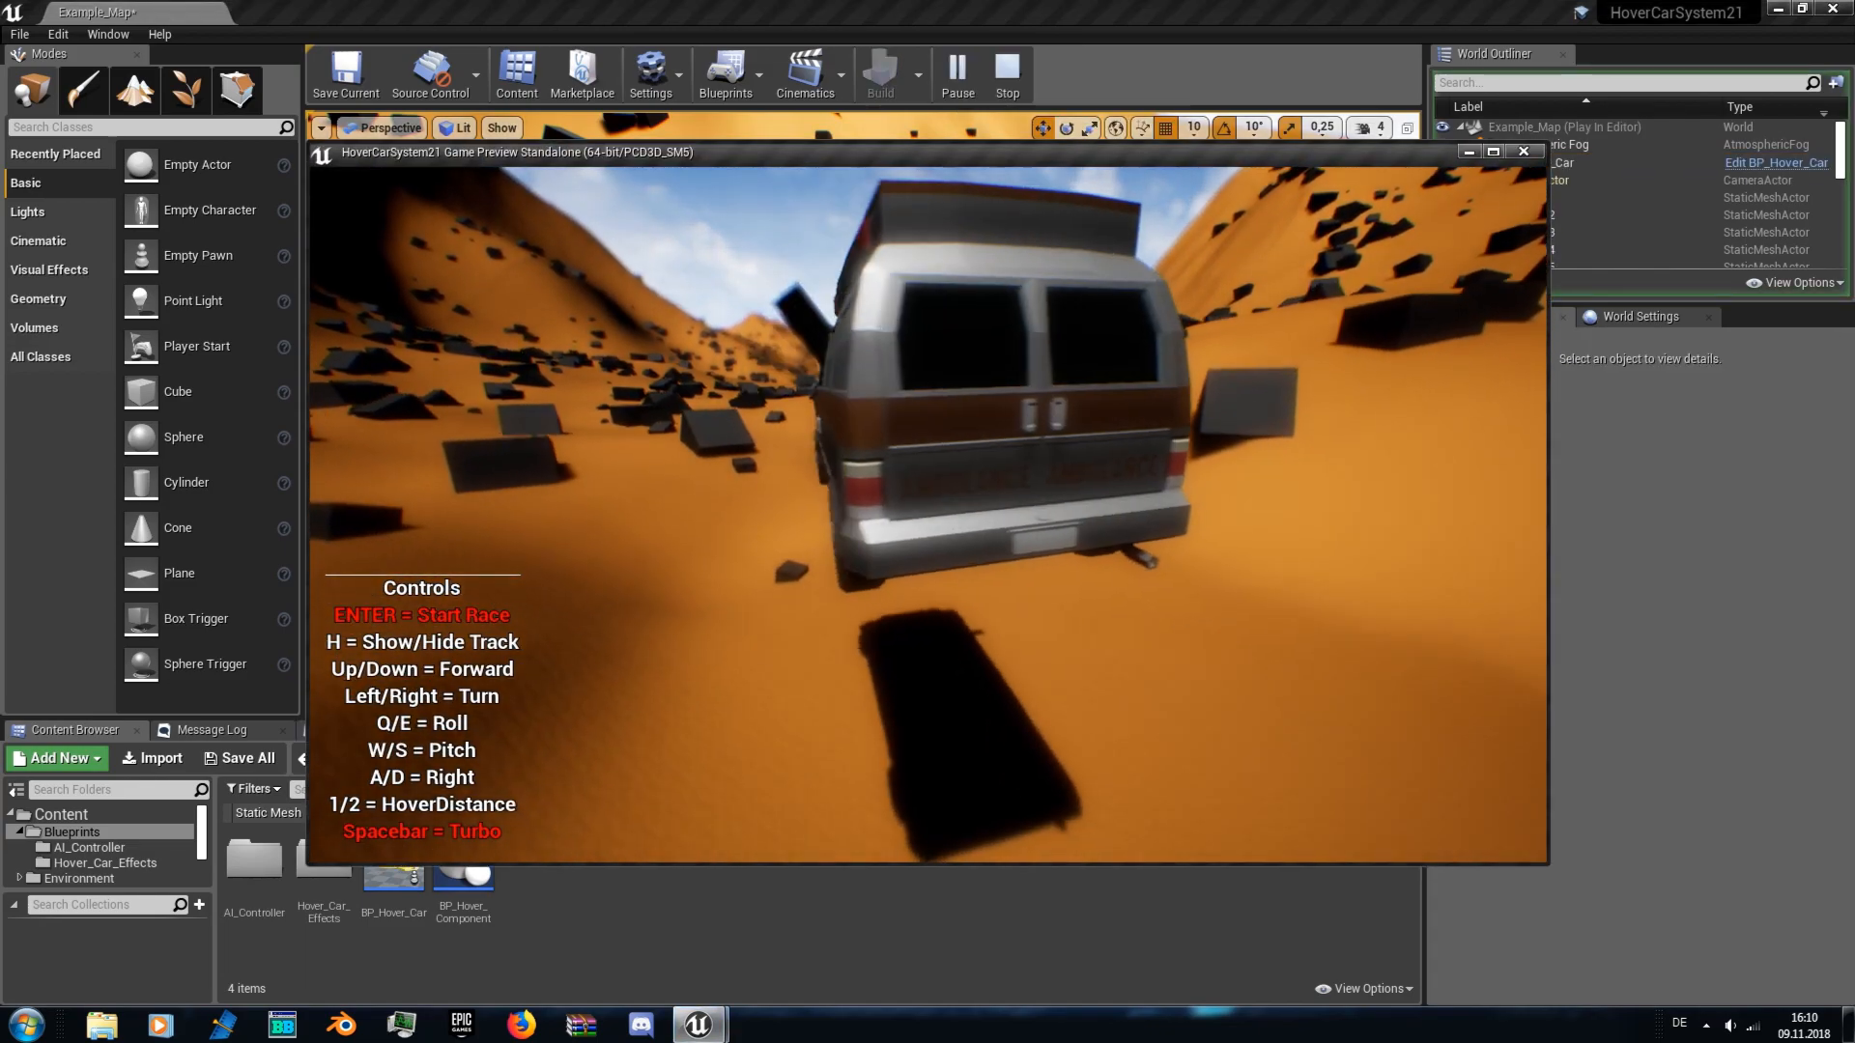
pyautogui.press('Up')
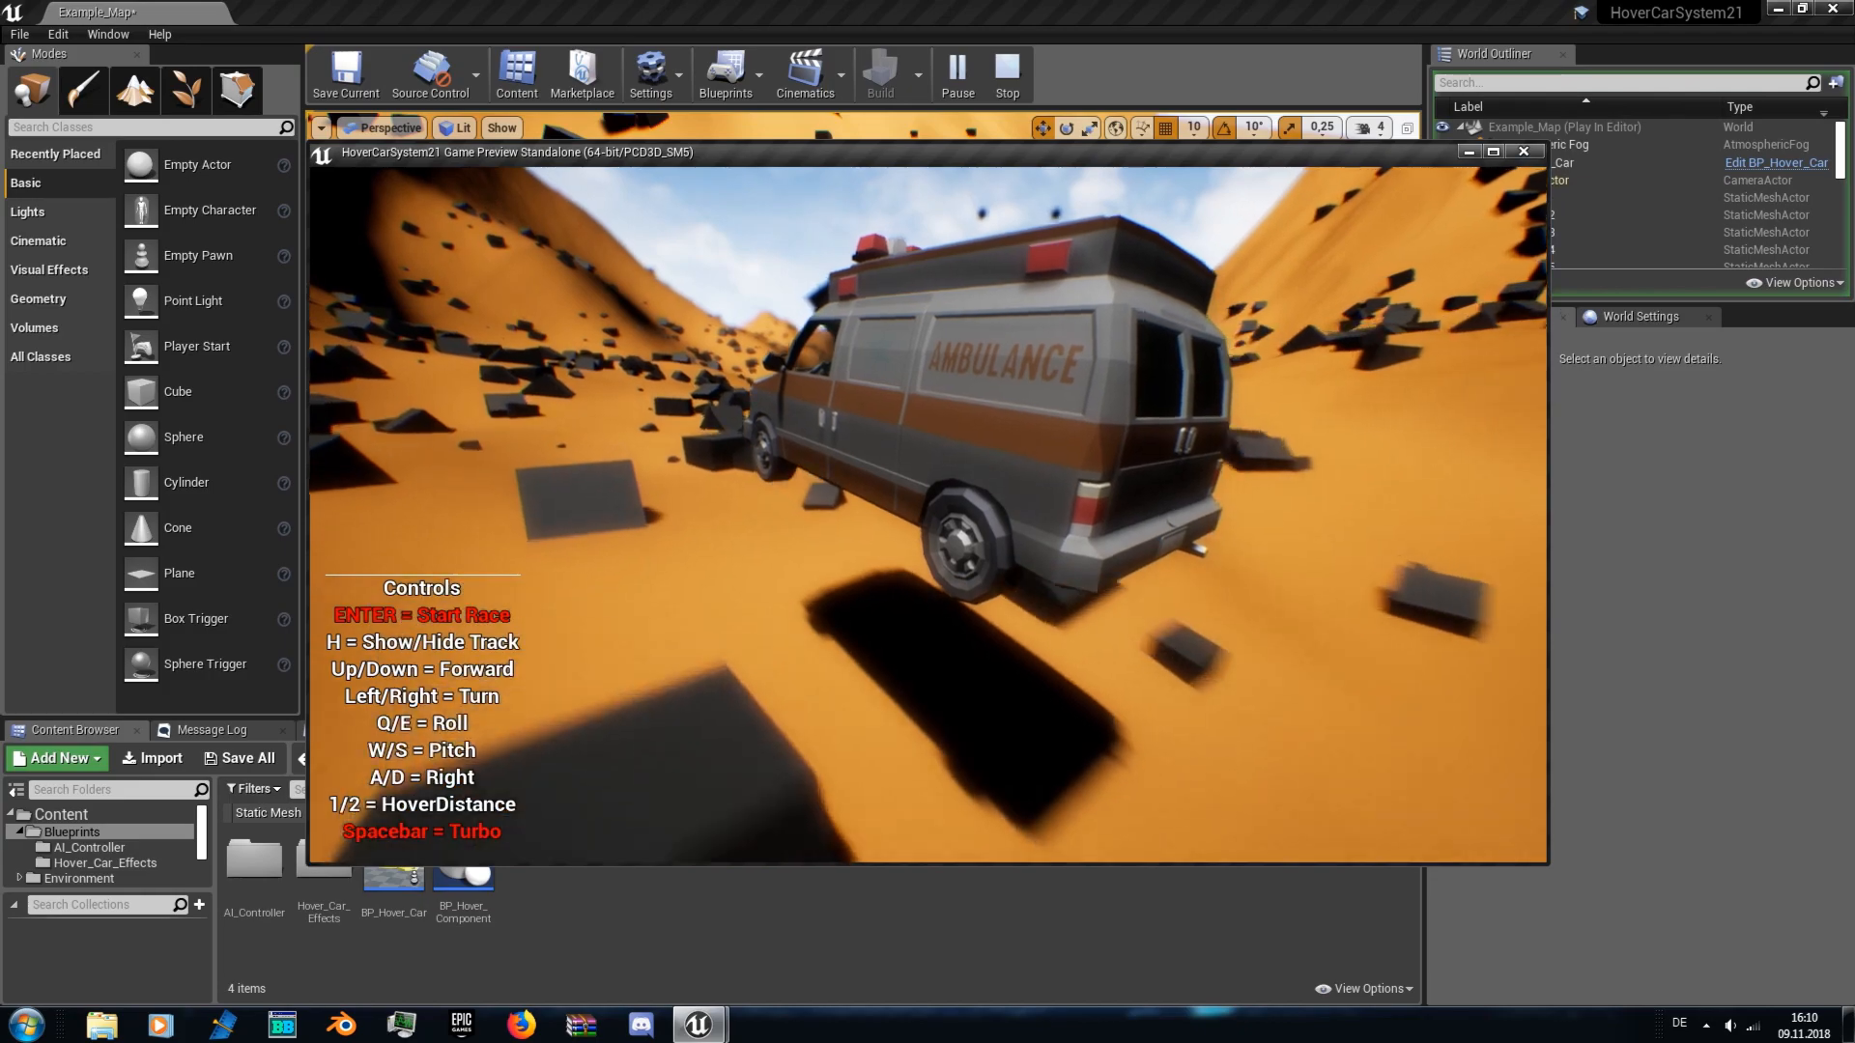
pyautogui.press('Right')
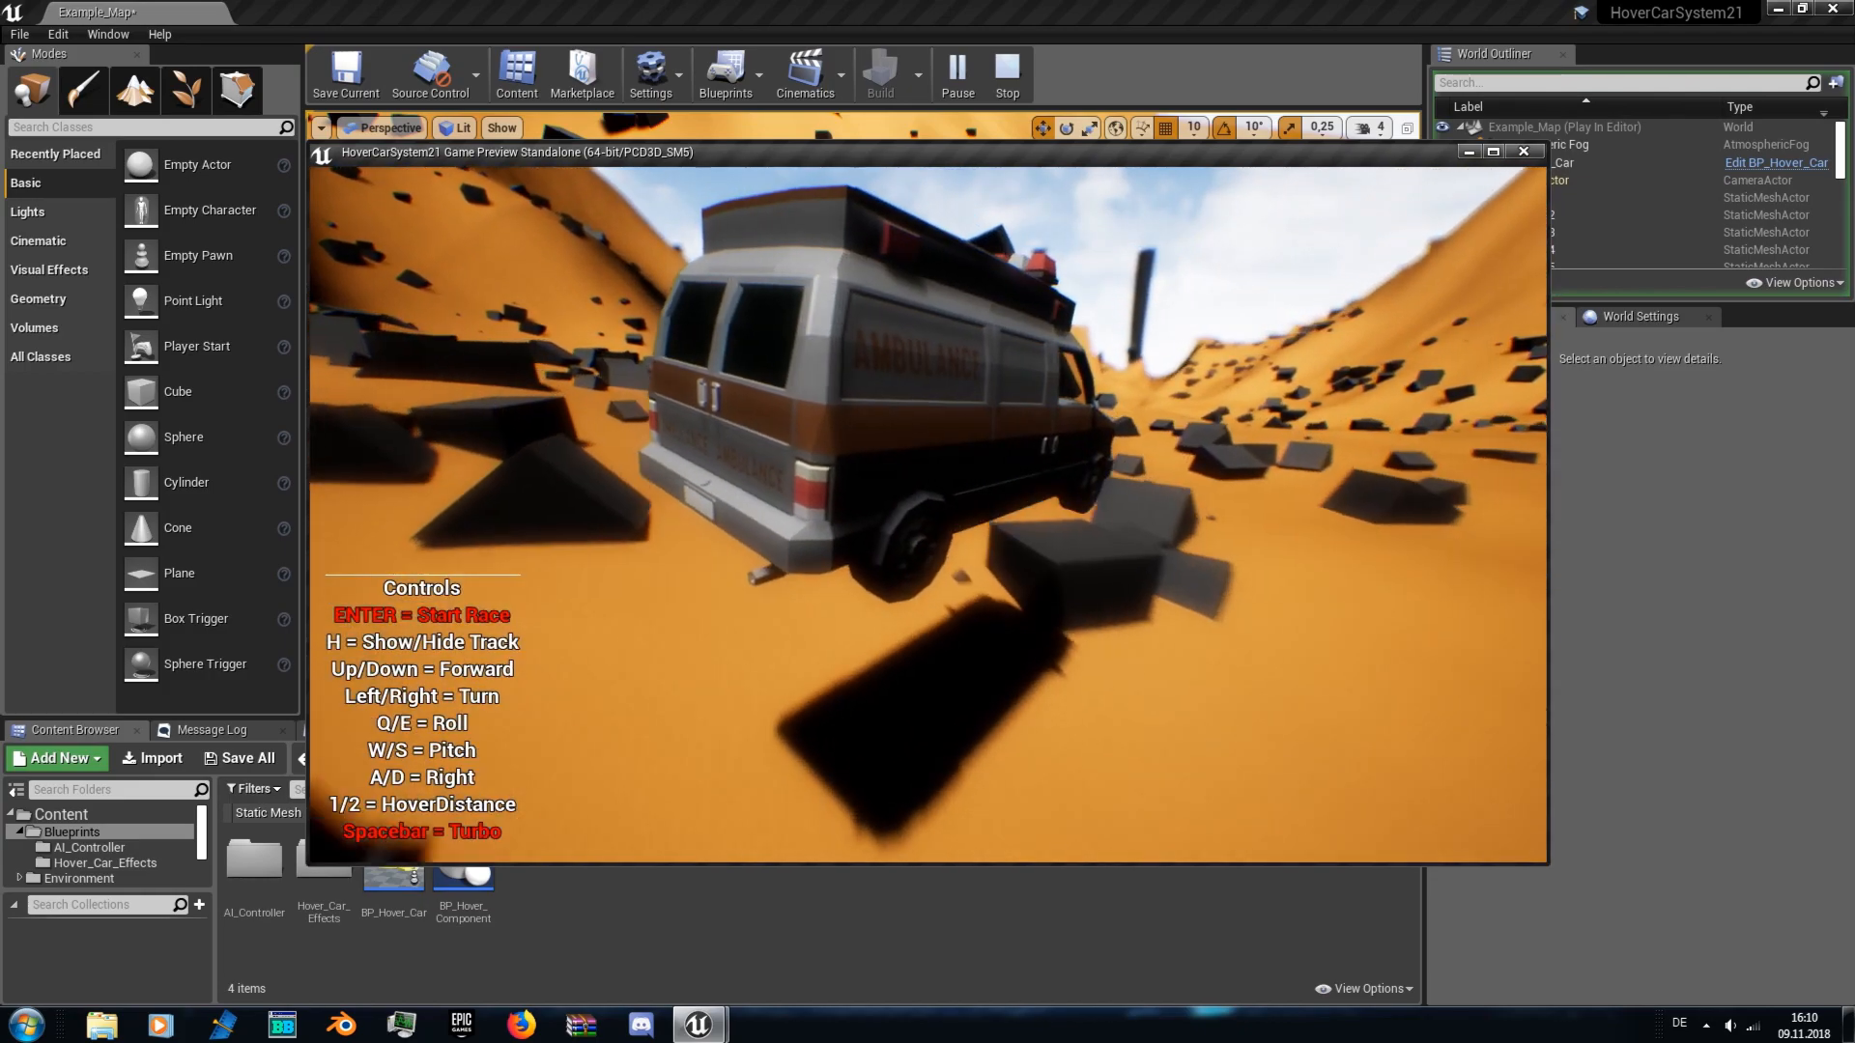
pyautogui.press('Up')
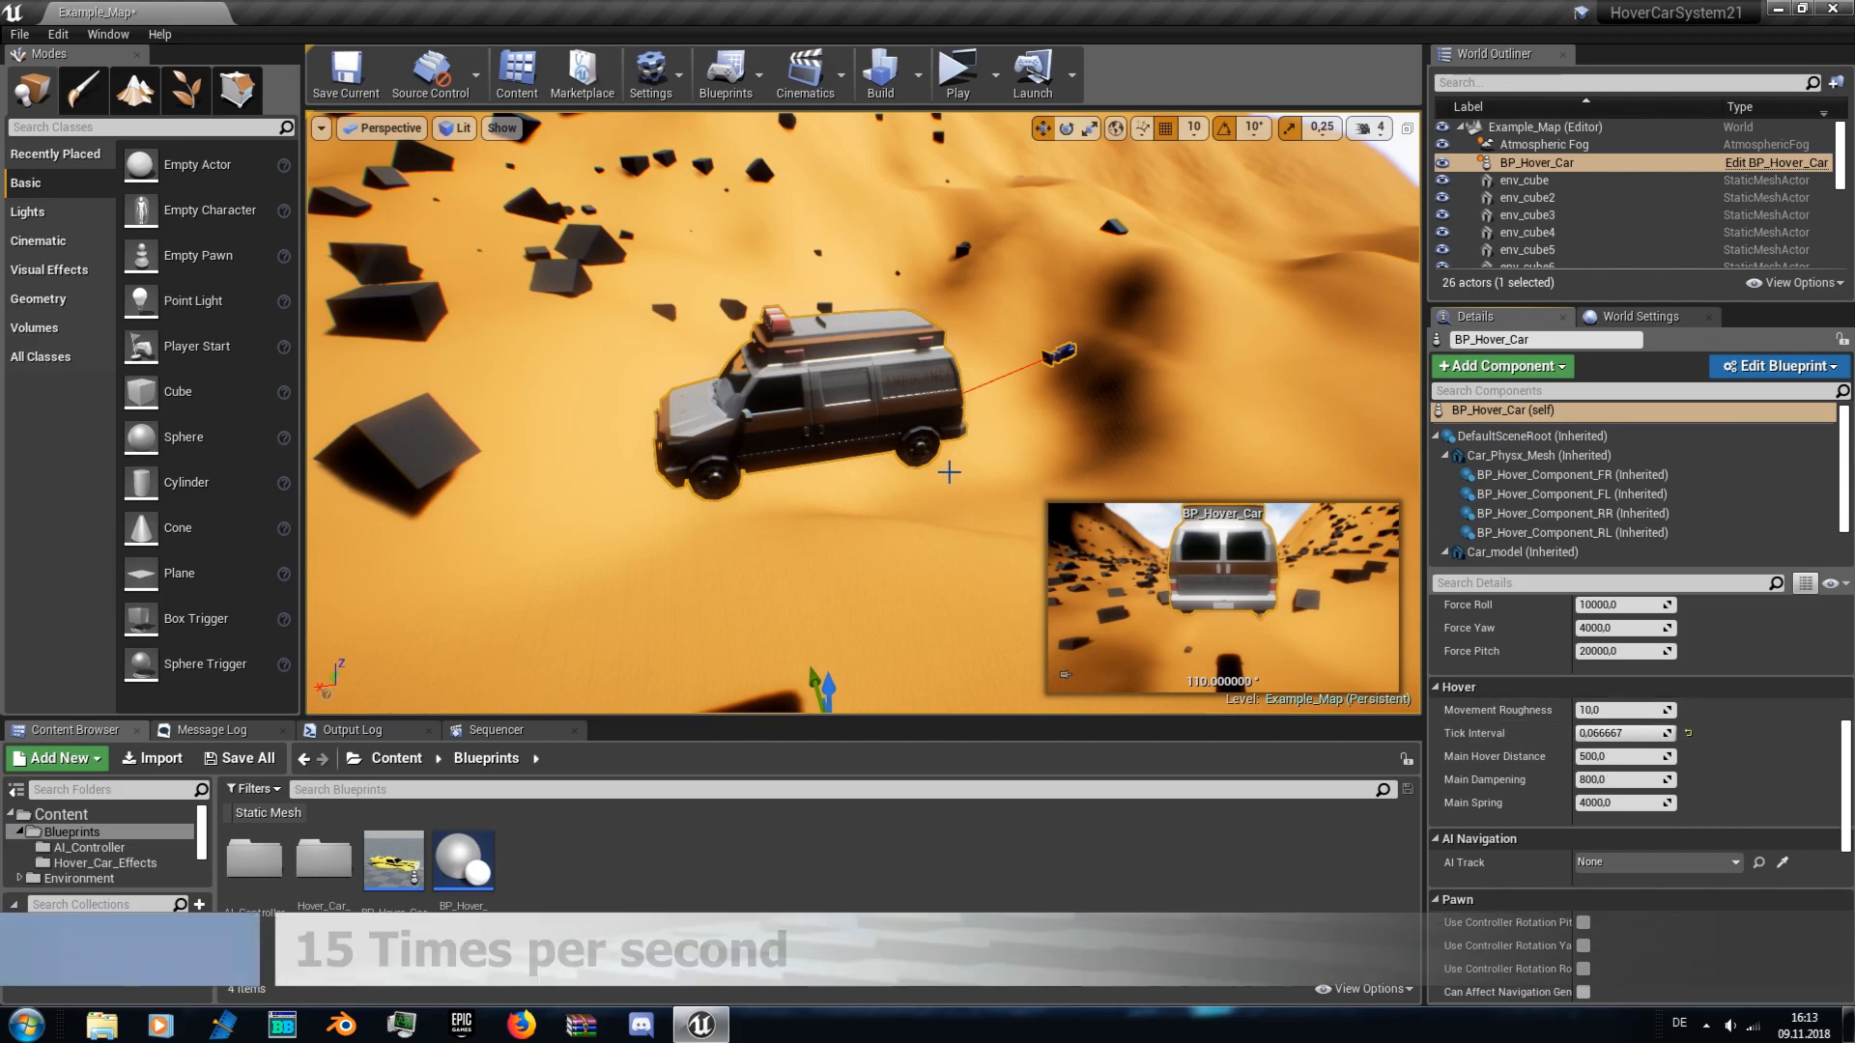
# - Play-test the car with a Tick Interval of 0,066667, turning it both ways and rolling it, and end the preview
pyautogui.click(957, 74)
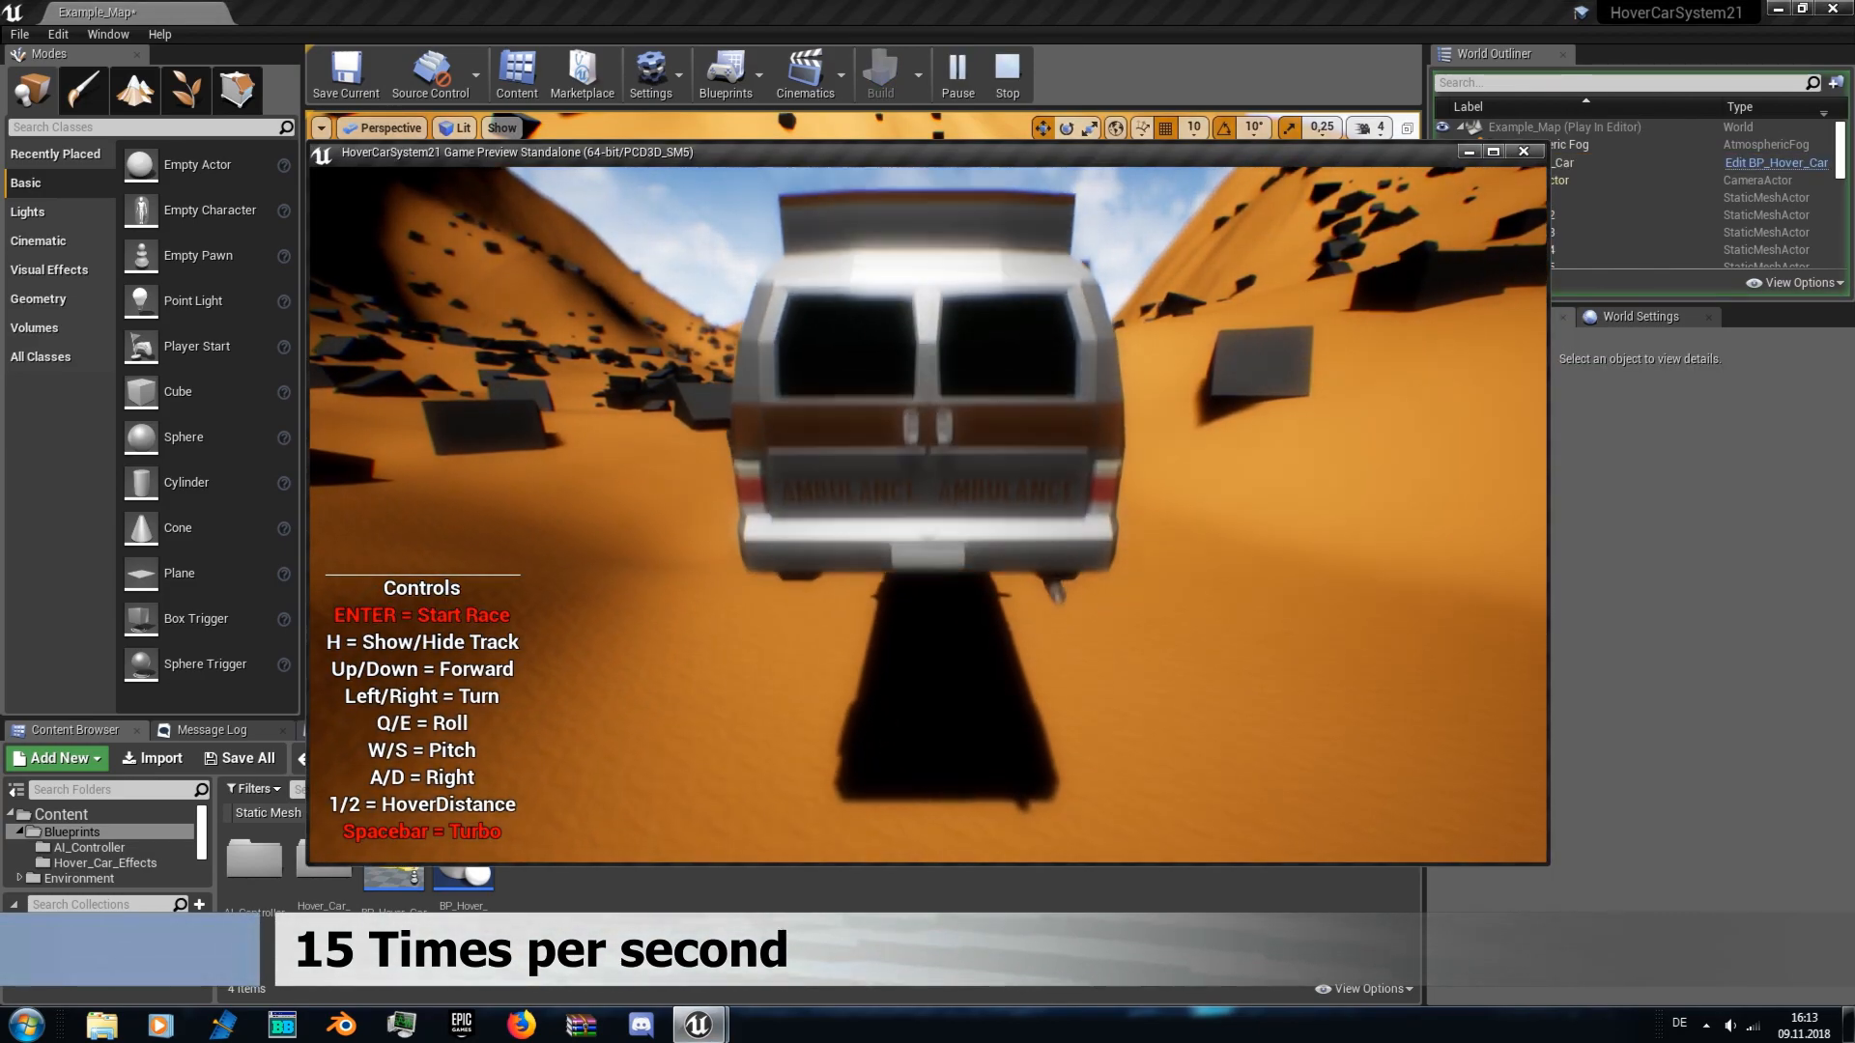
pyautogui.press('Right')
pyautogui.press('Left')
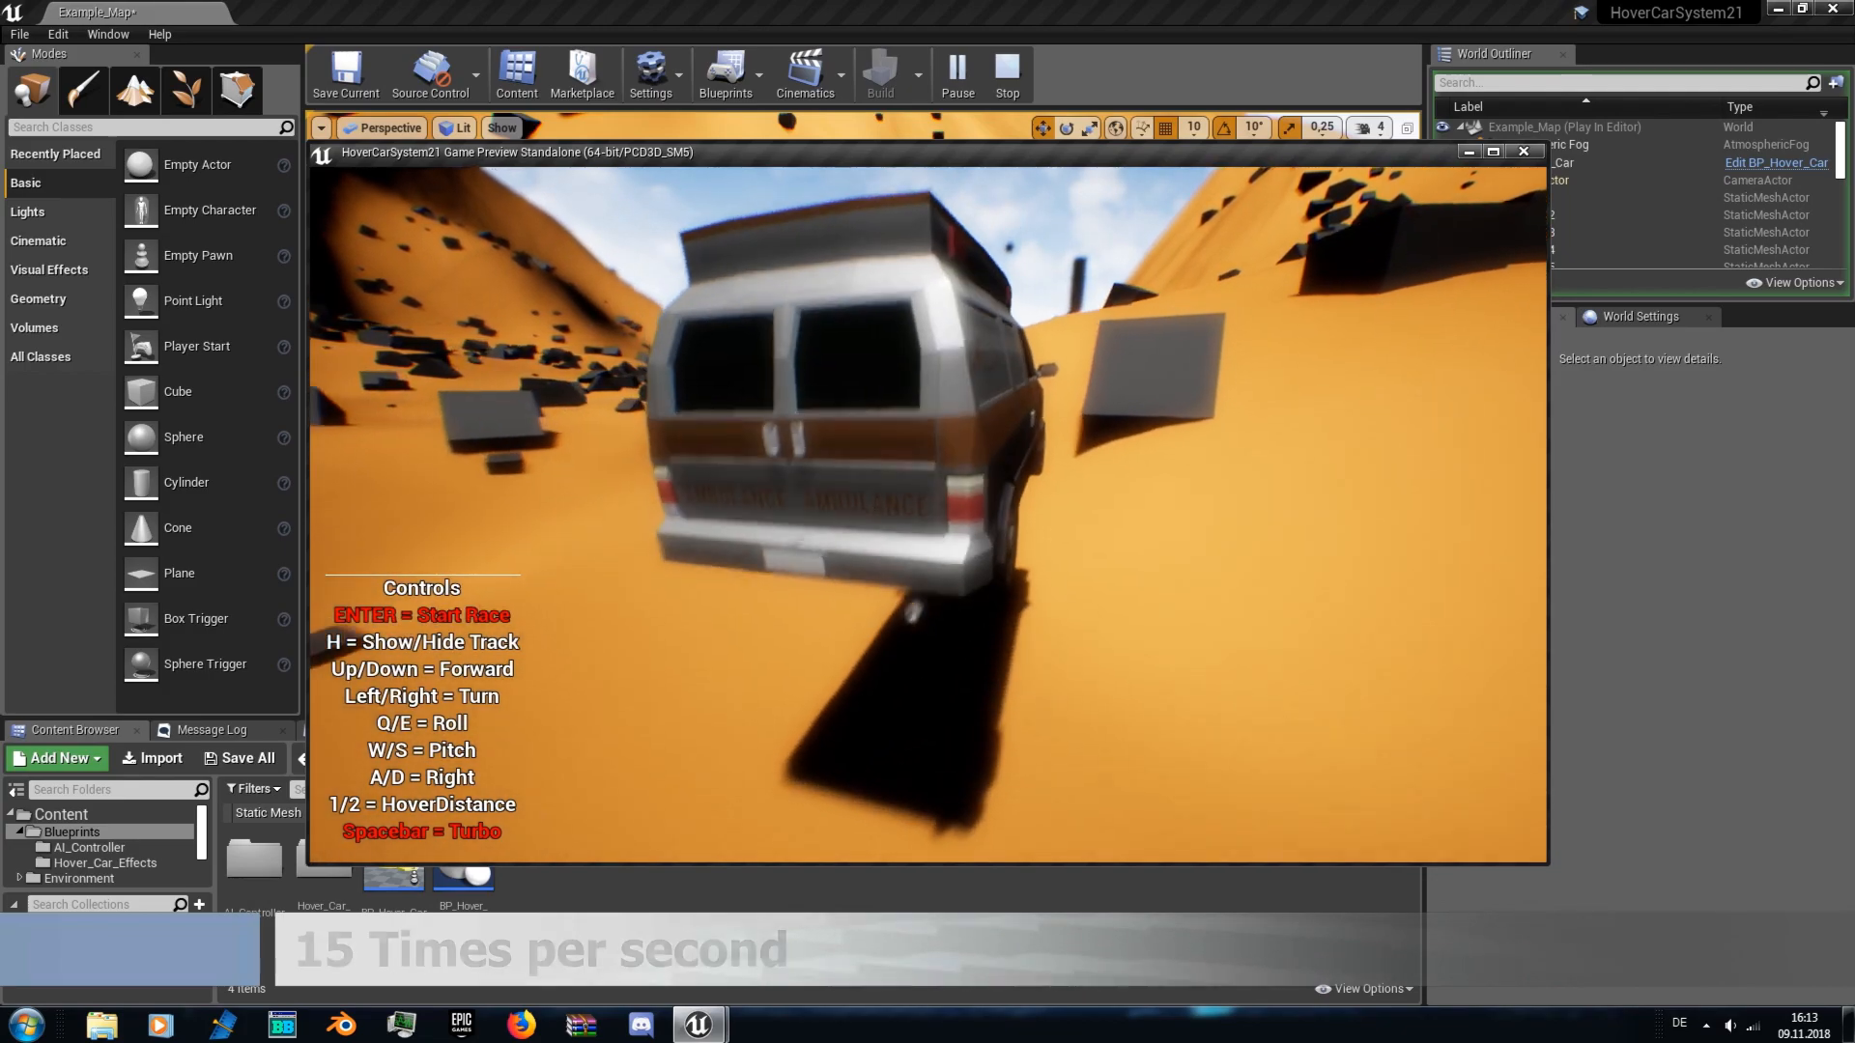
pyautogui.press('q')
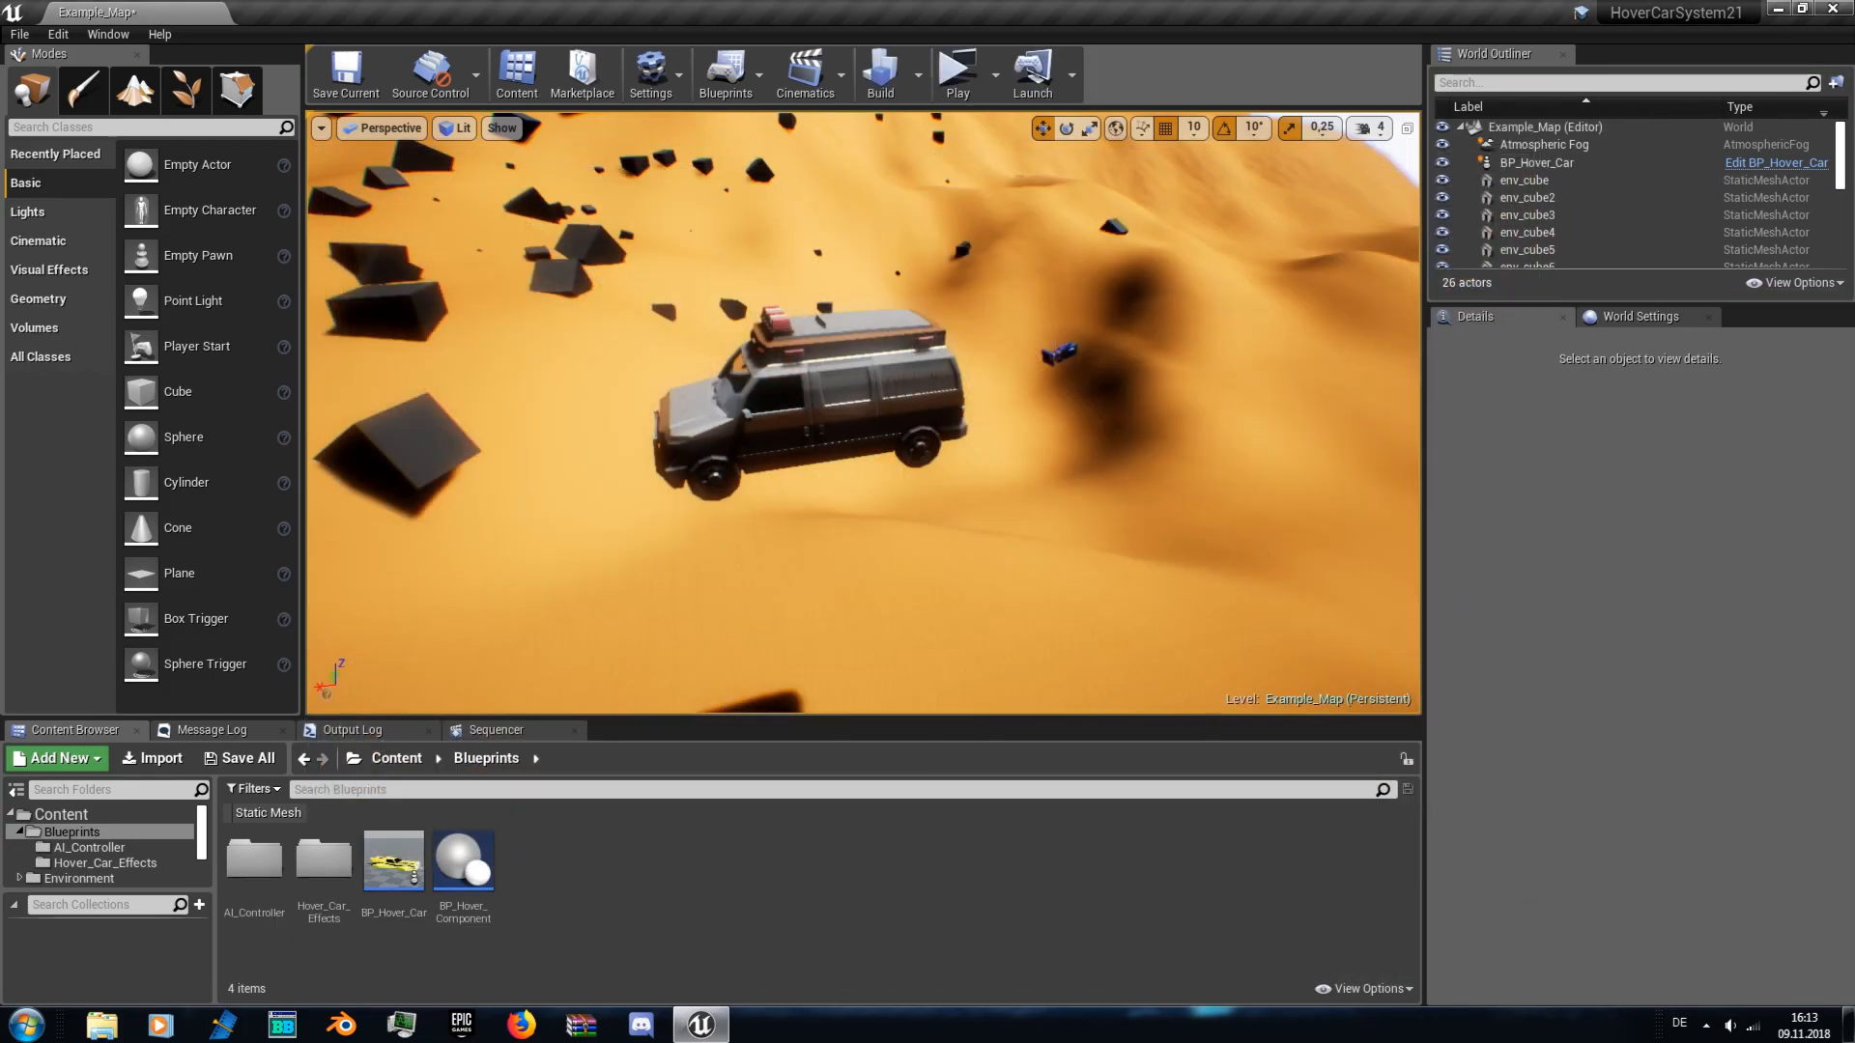
# - Lower the Main Hover Distance of BP_Hover_Car to about 202 and play-test it by turning and rolling the car
pyautogui.click(739, 431)
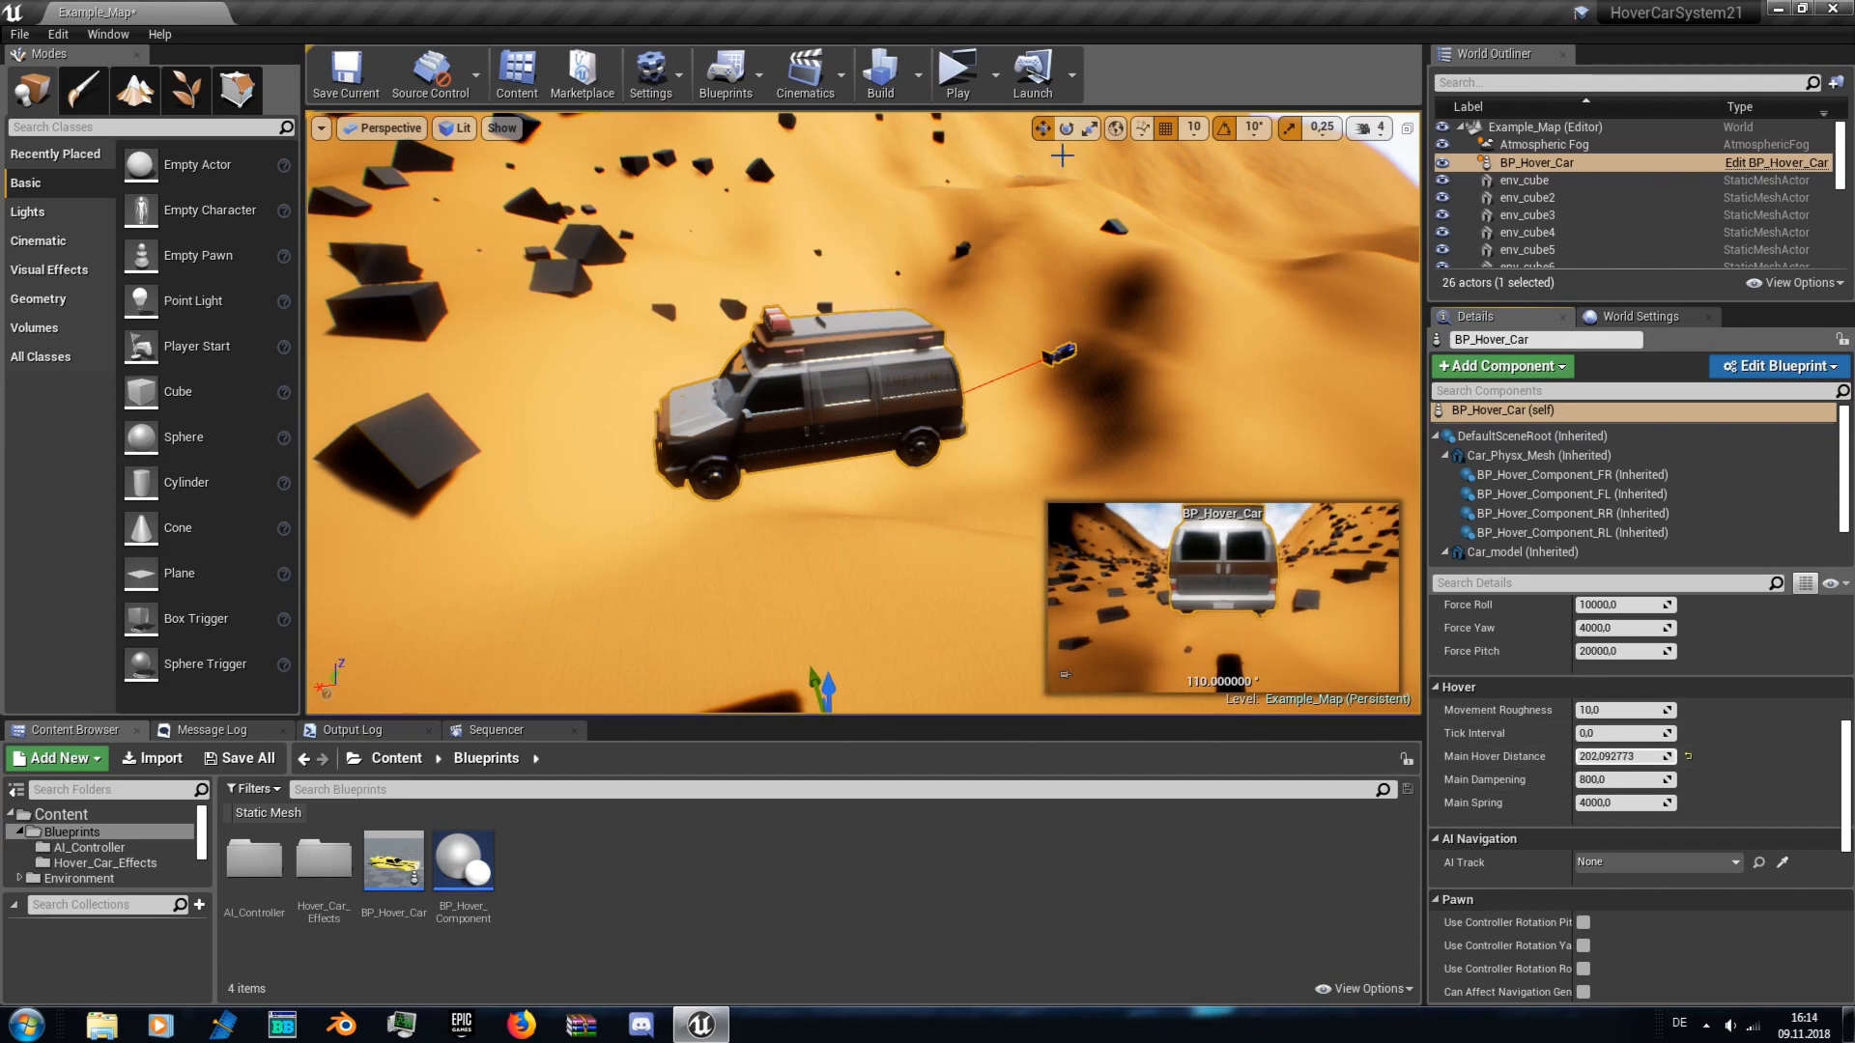
pyautogui.click(955, 75)
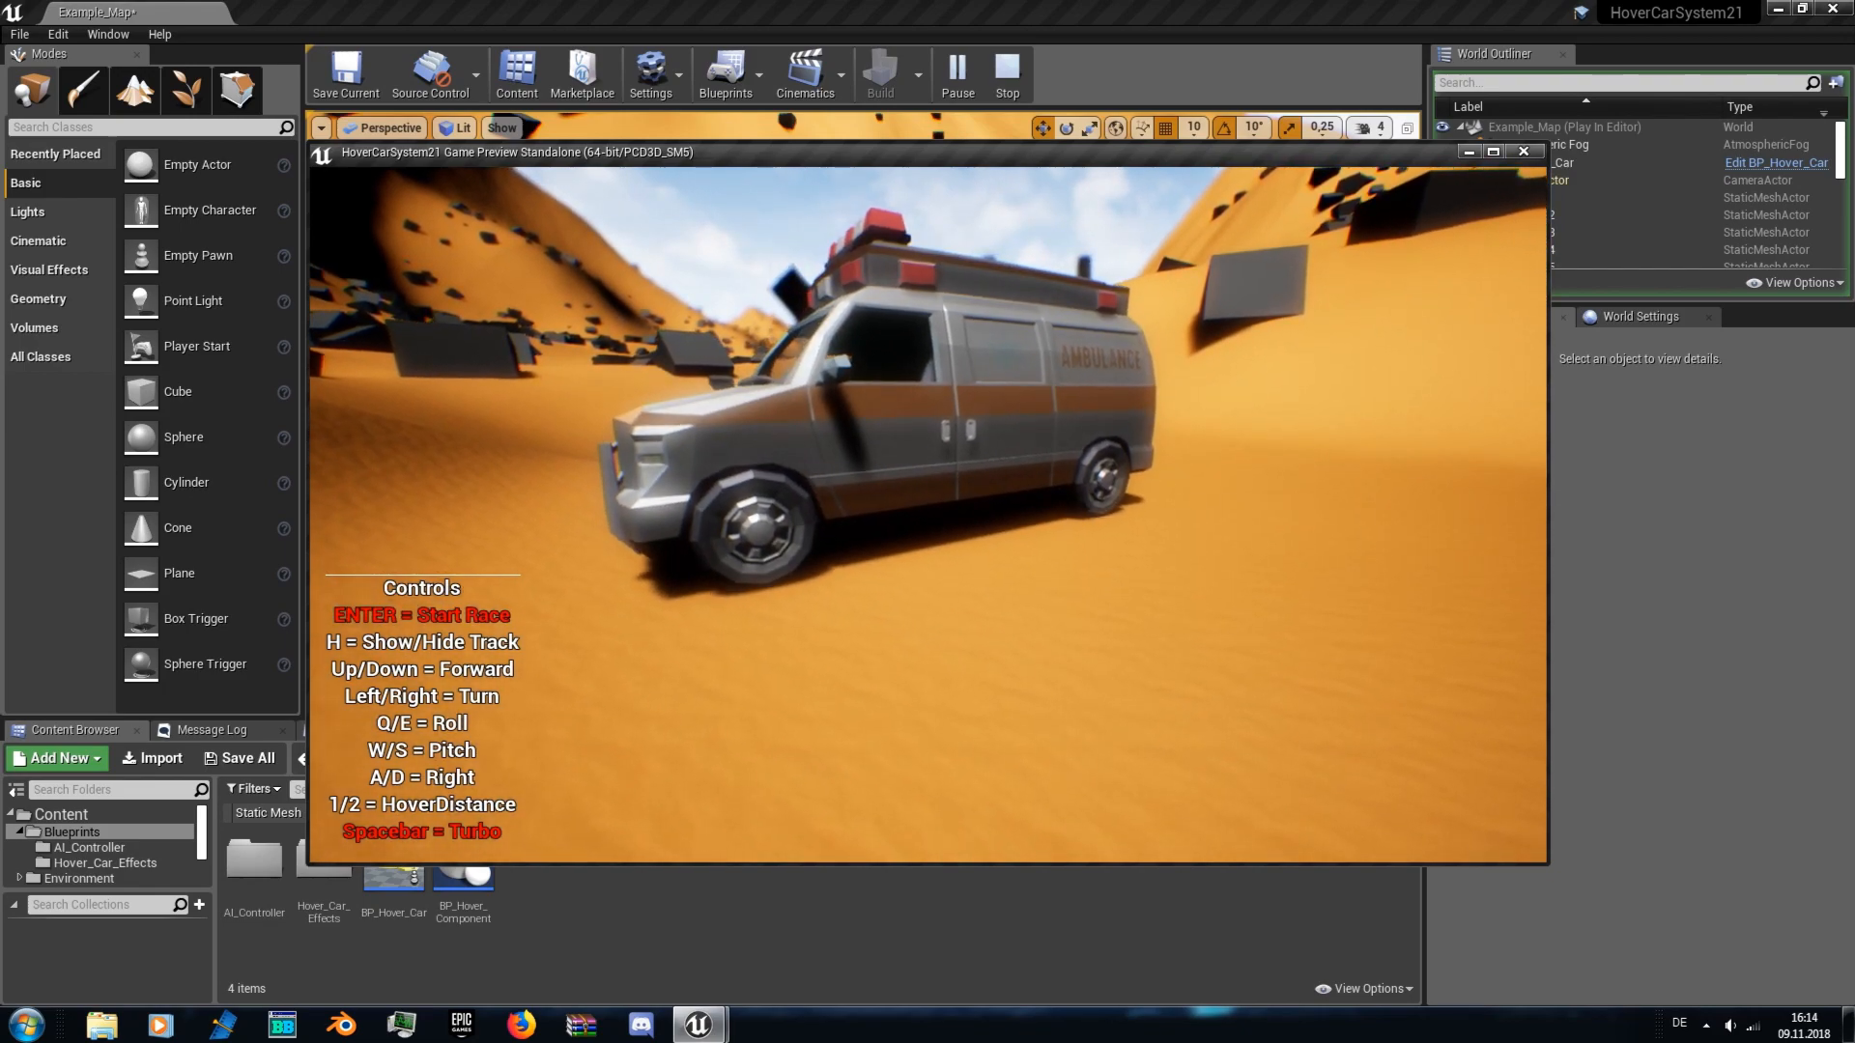
pyautogui.press('Left')
pyautogui.press('Left')
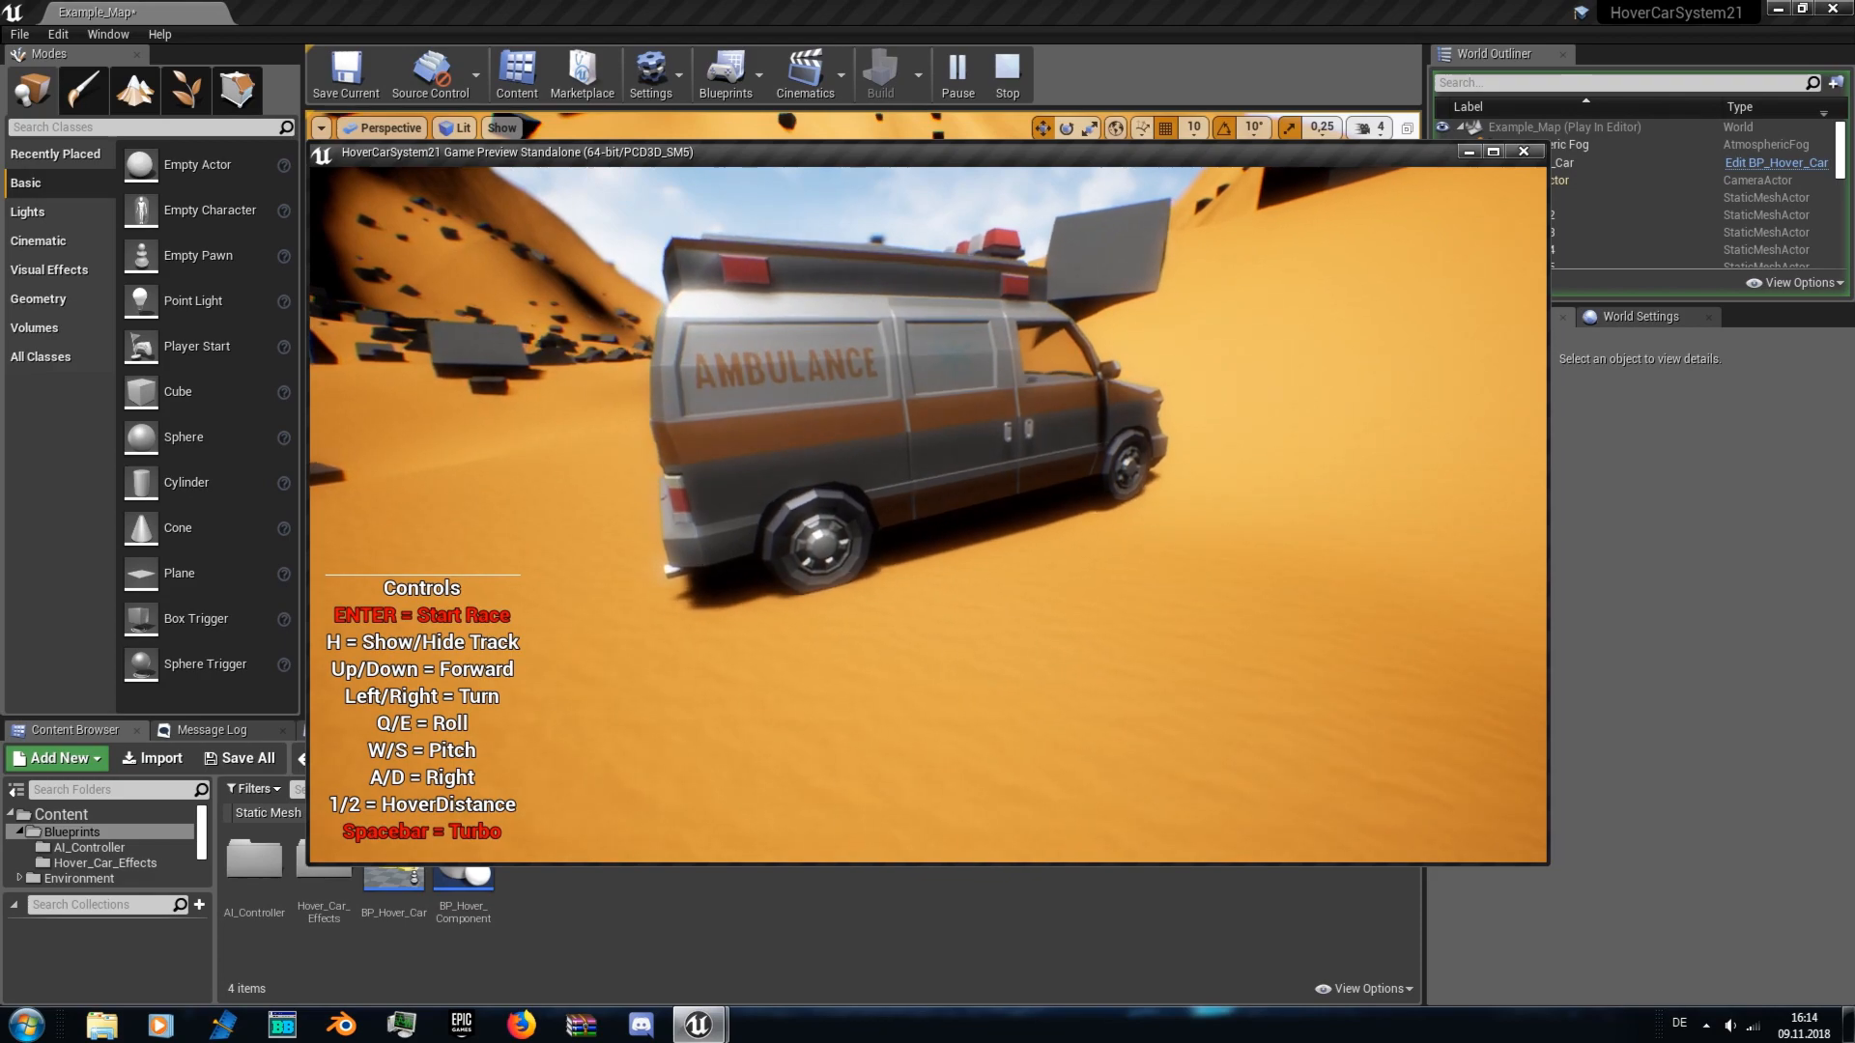
pyautogui.press('Left')
pyautogui.press('Right')
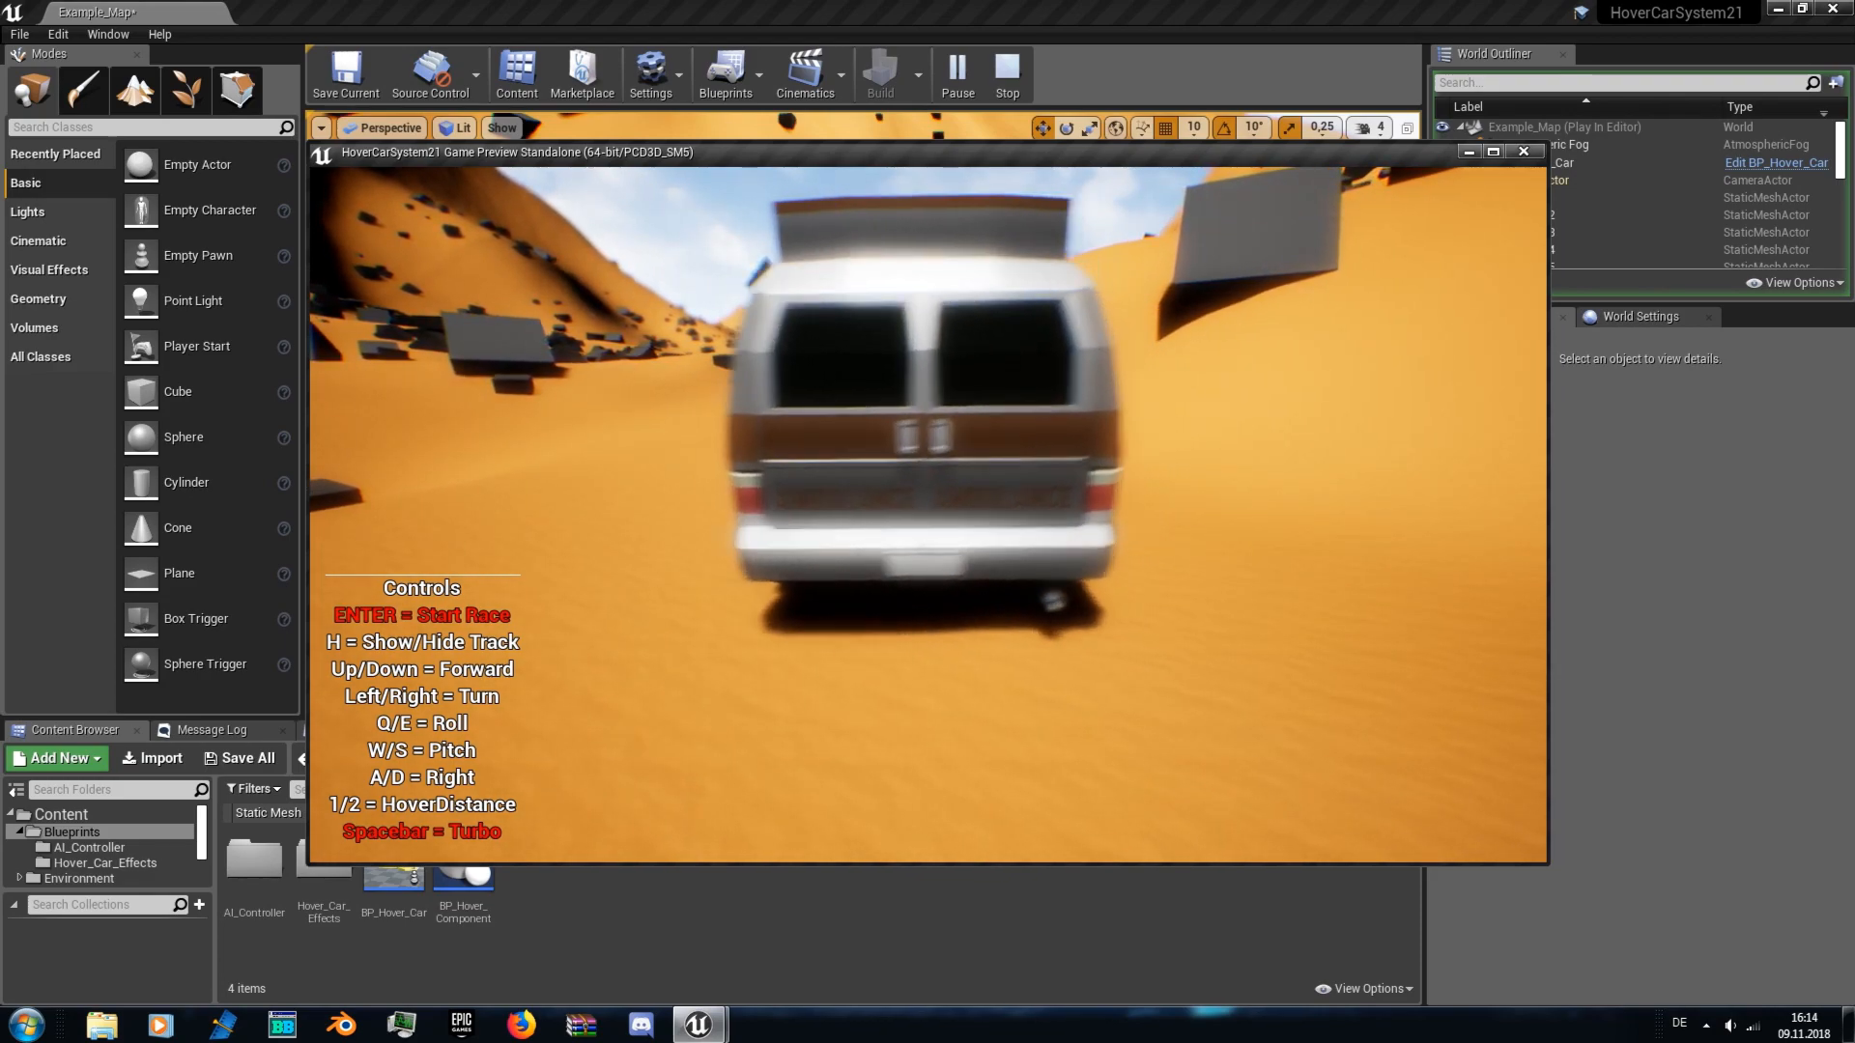
pyautogui.press('e')
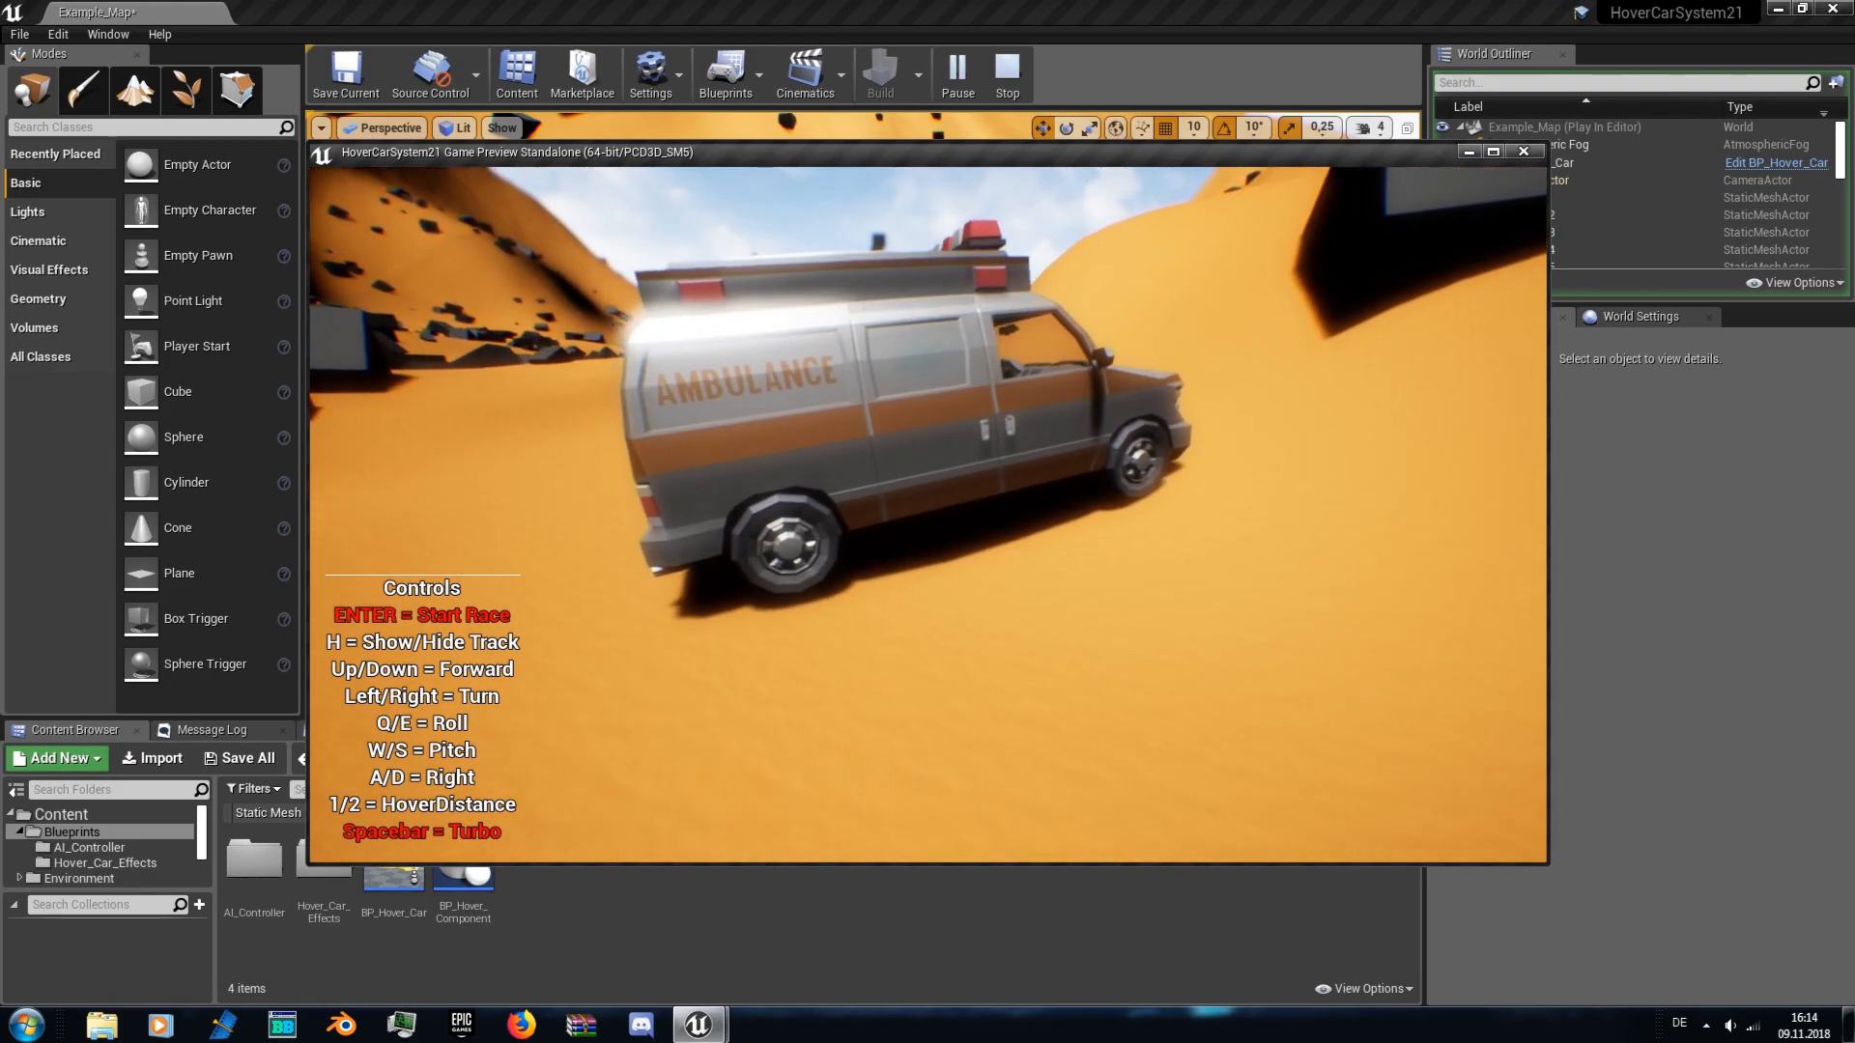
# - Drive the ambulance forward over the scattered rocks, steering left and right, and end the preview
pyautogui.press('Left')
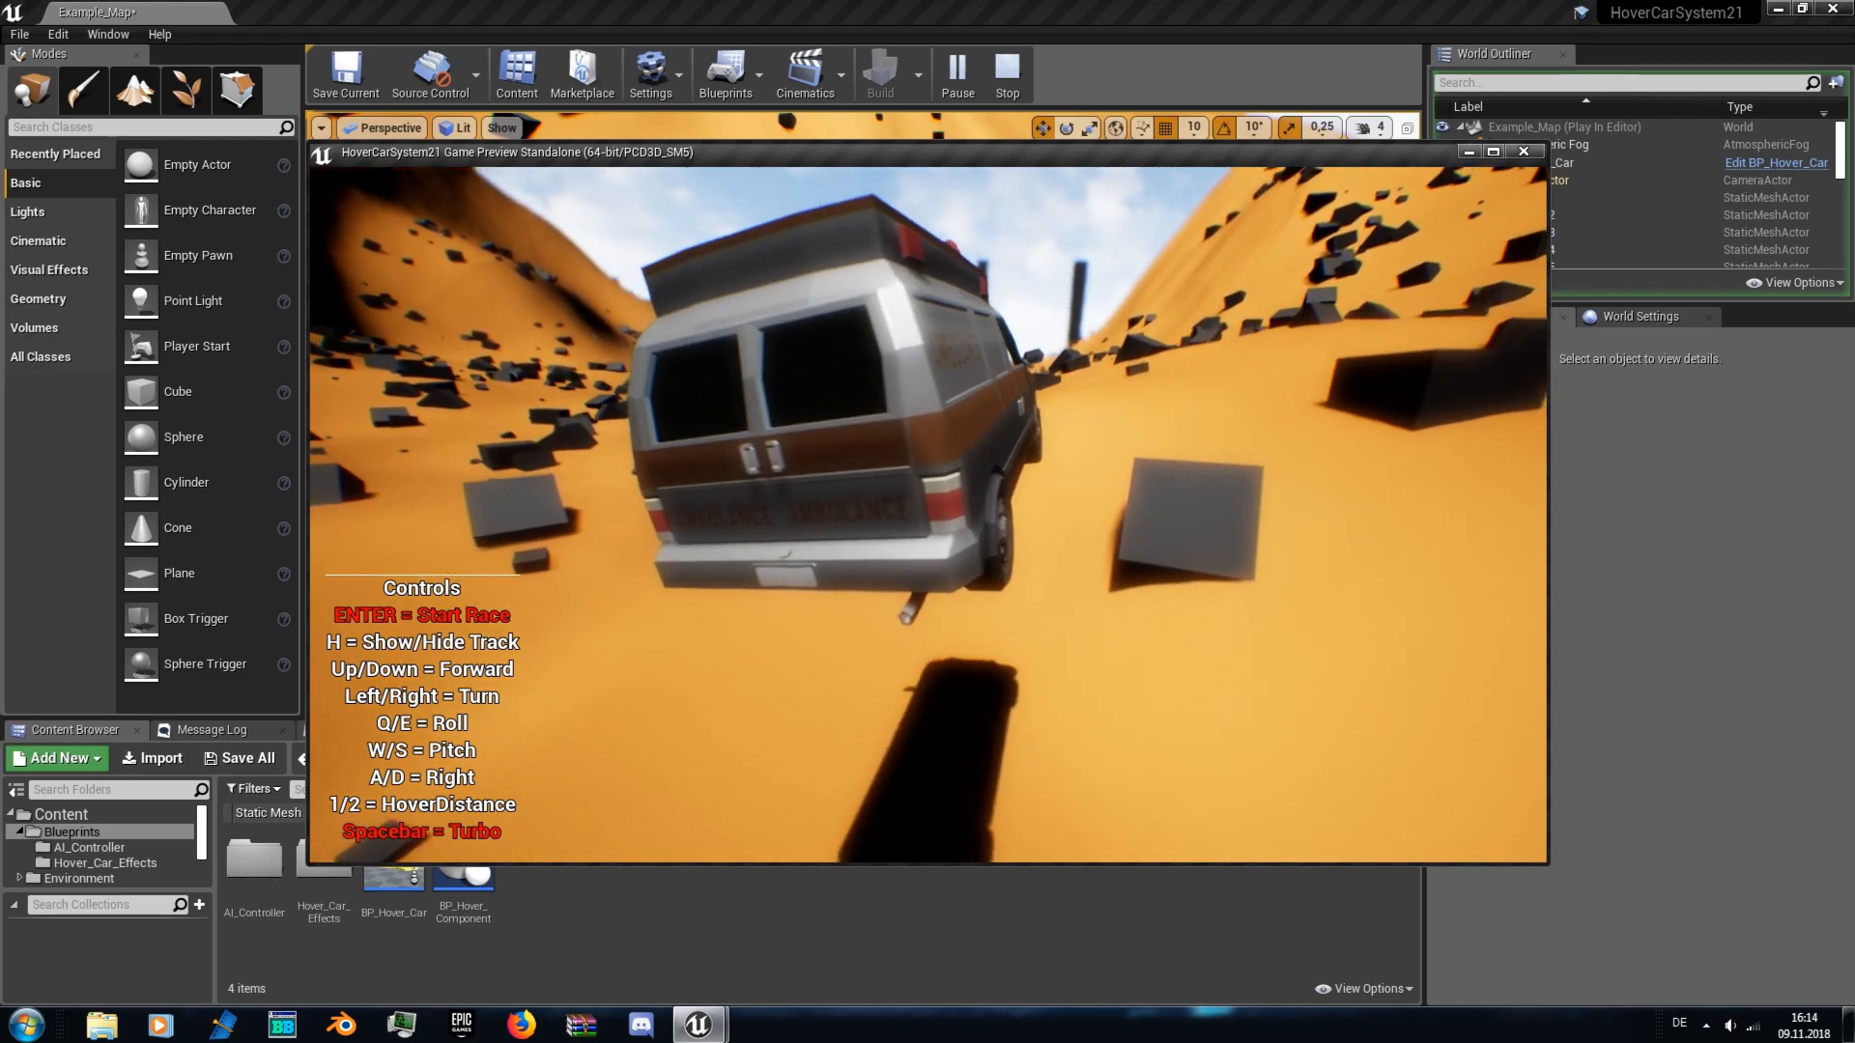
pyautogui.press('Left')
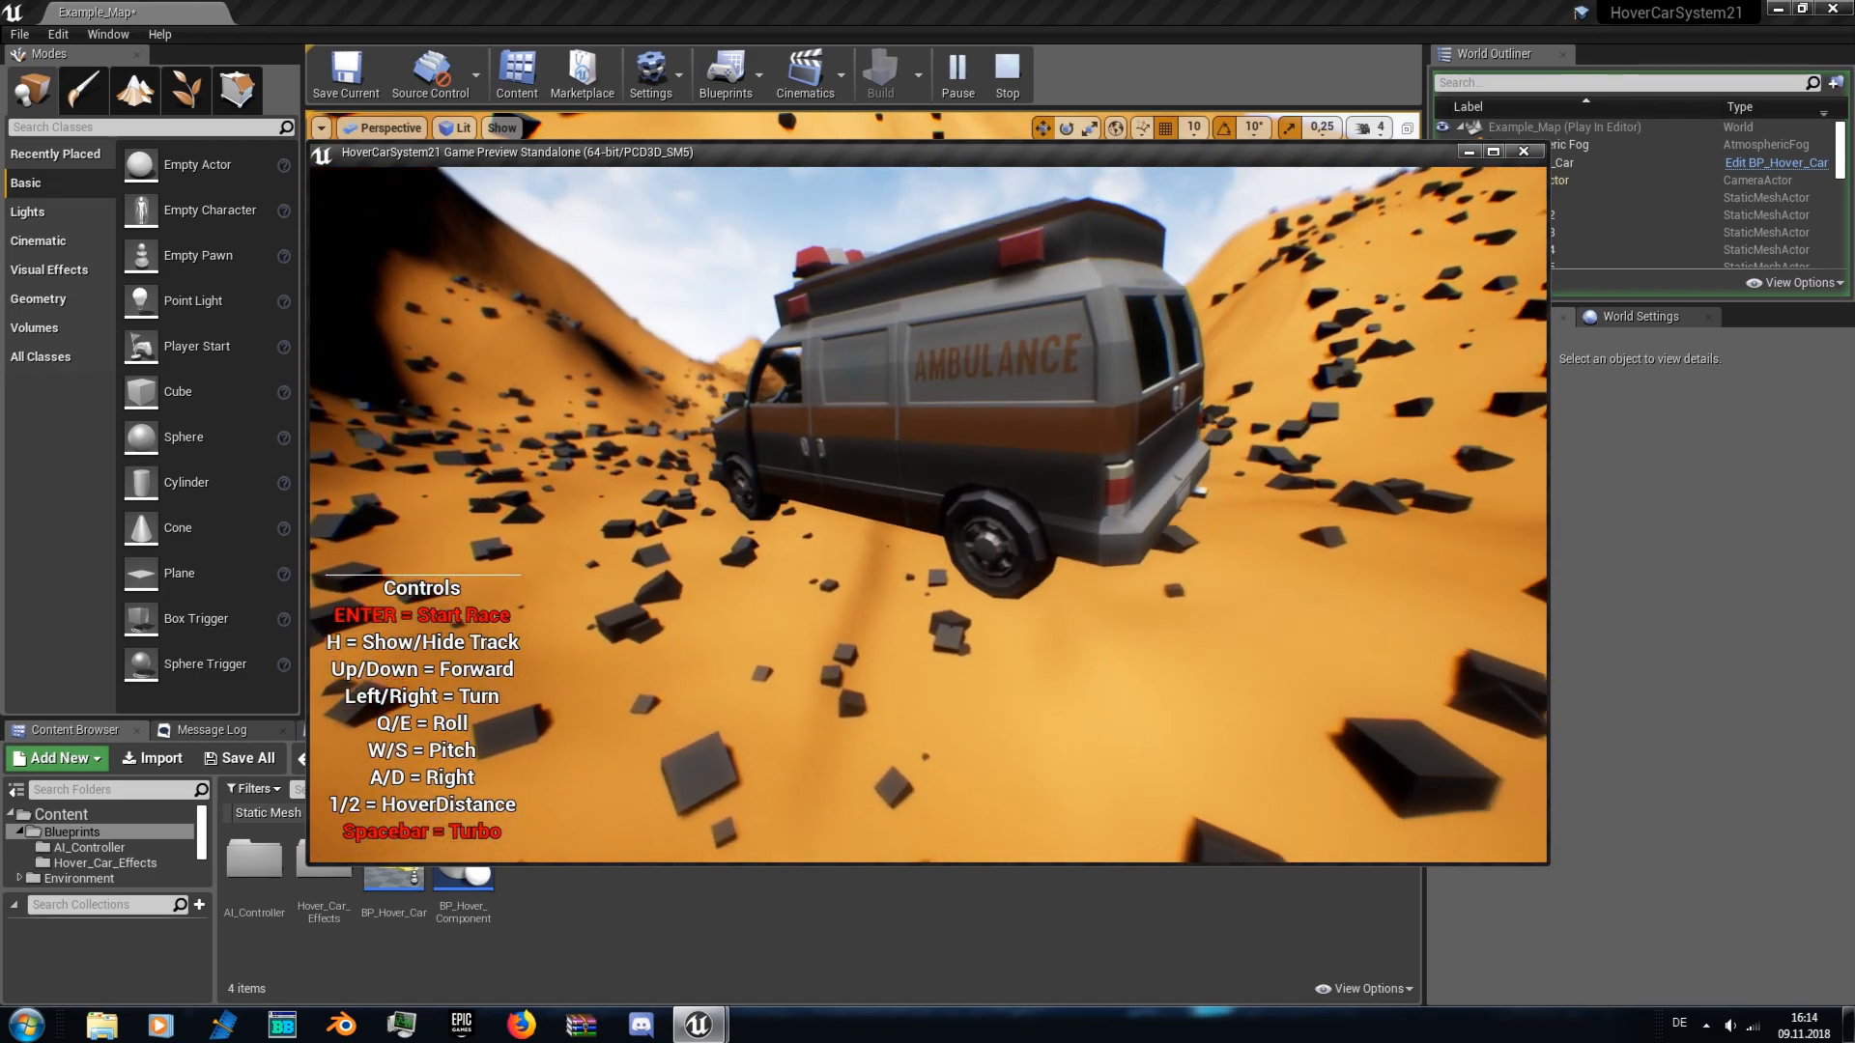
pyautogui.press('Right')
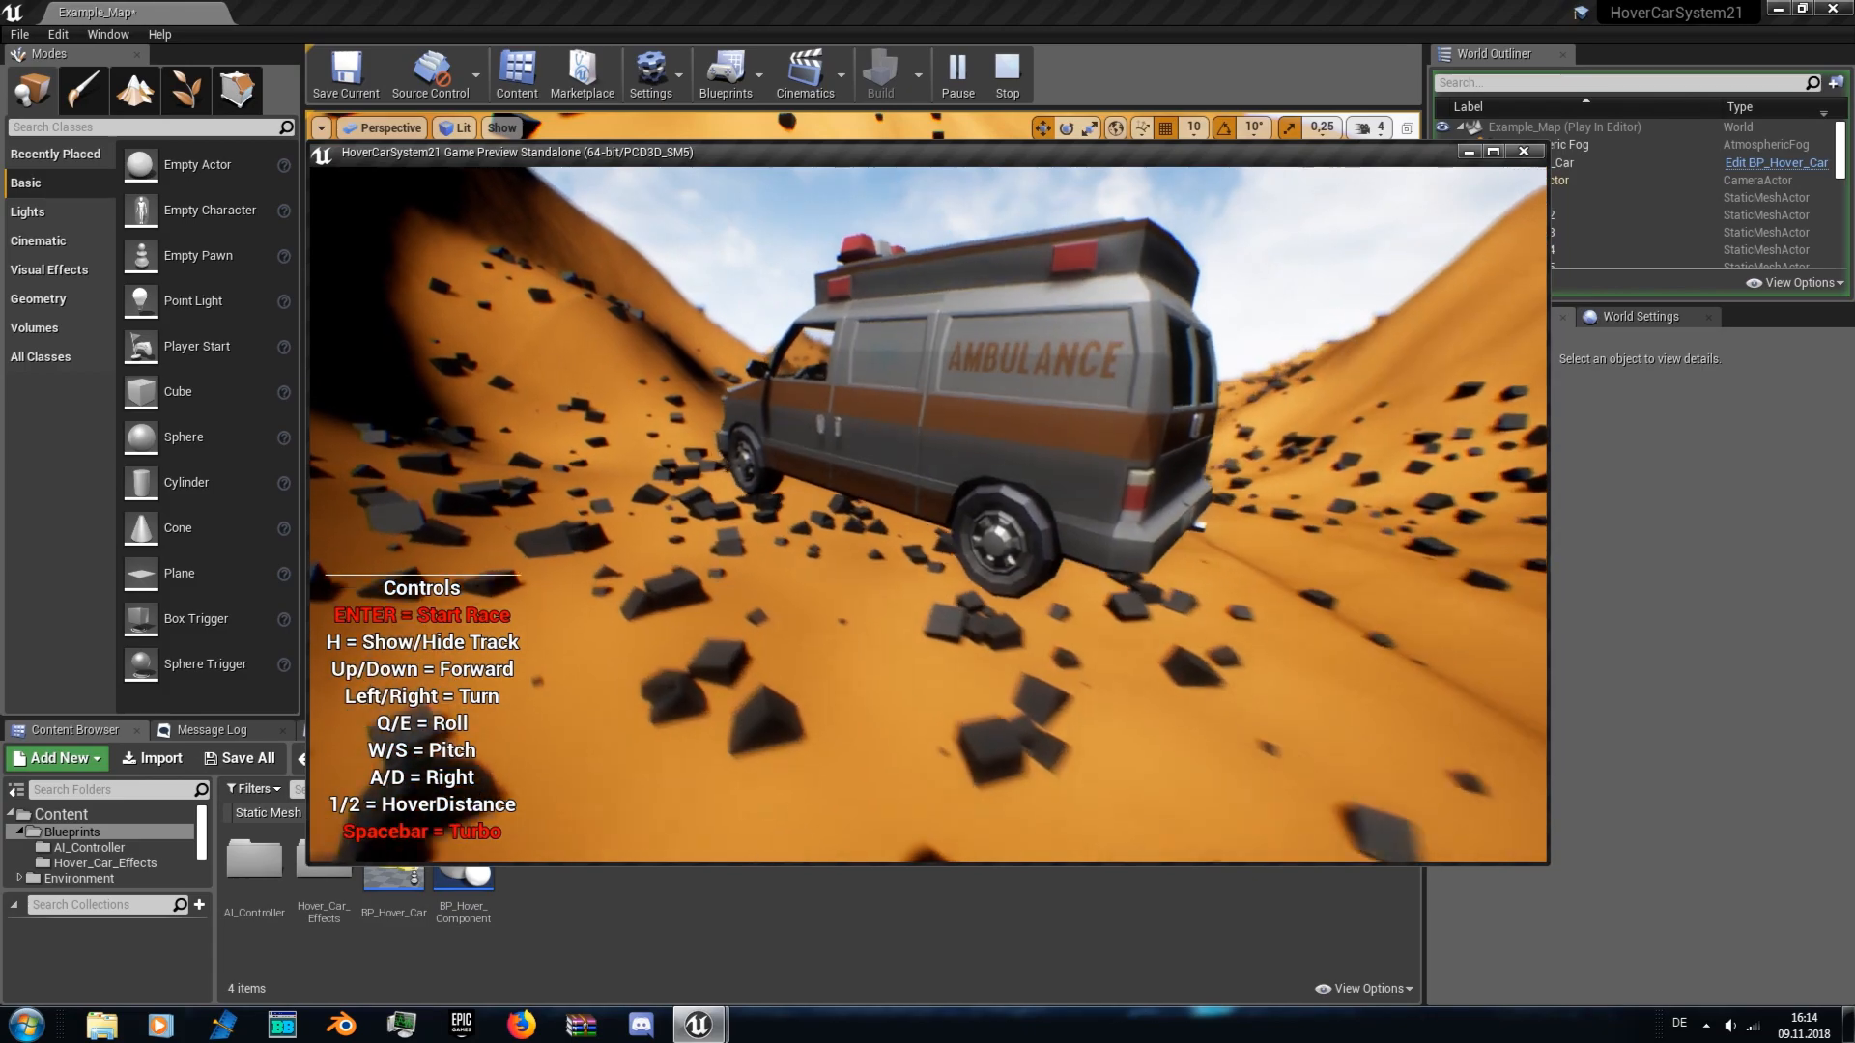
pyautogui.press('Up')
pyautogui.press('Left')
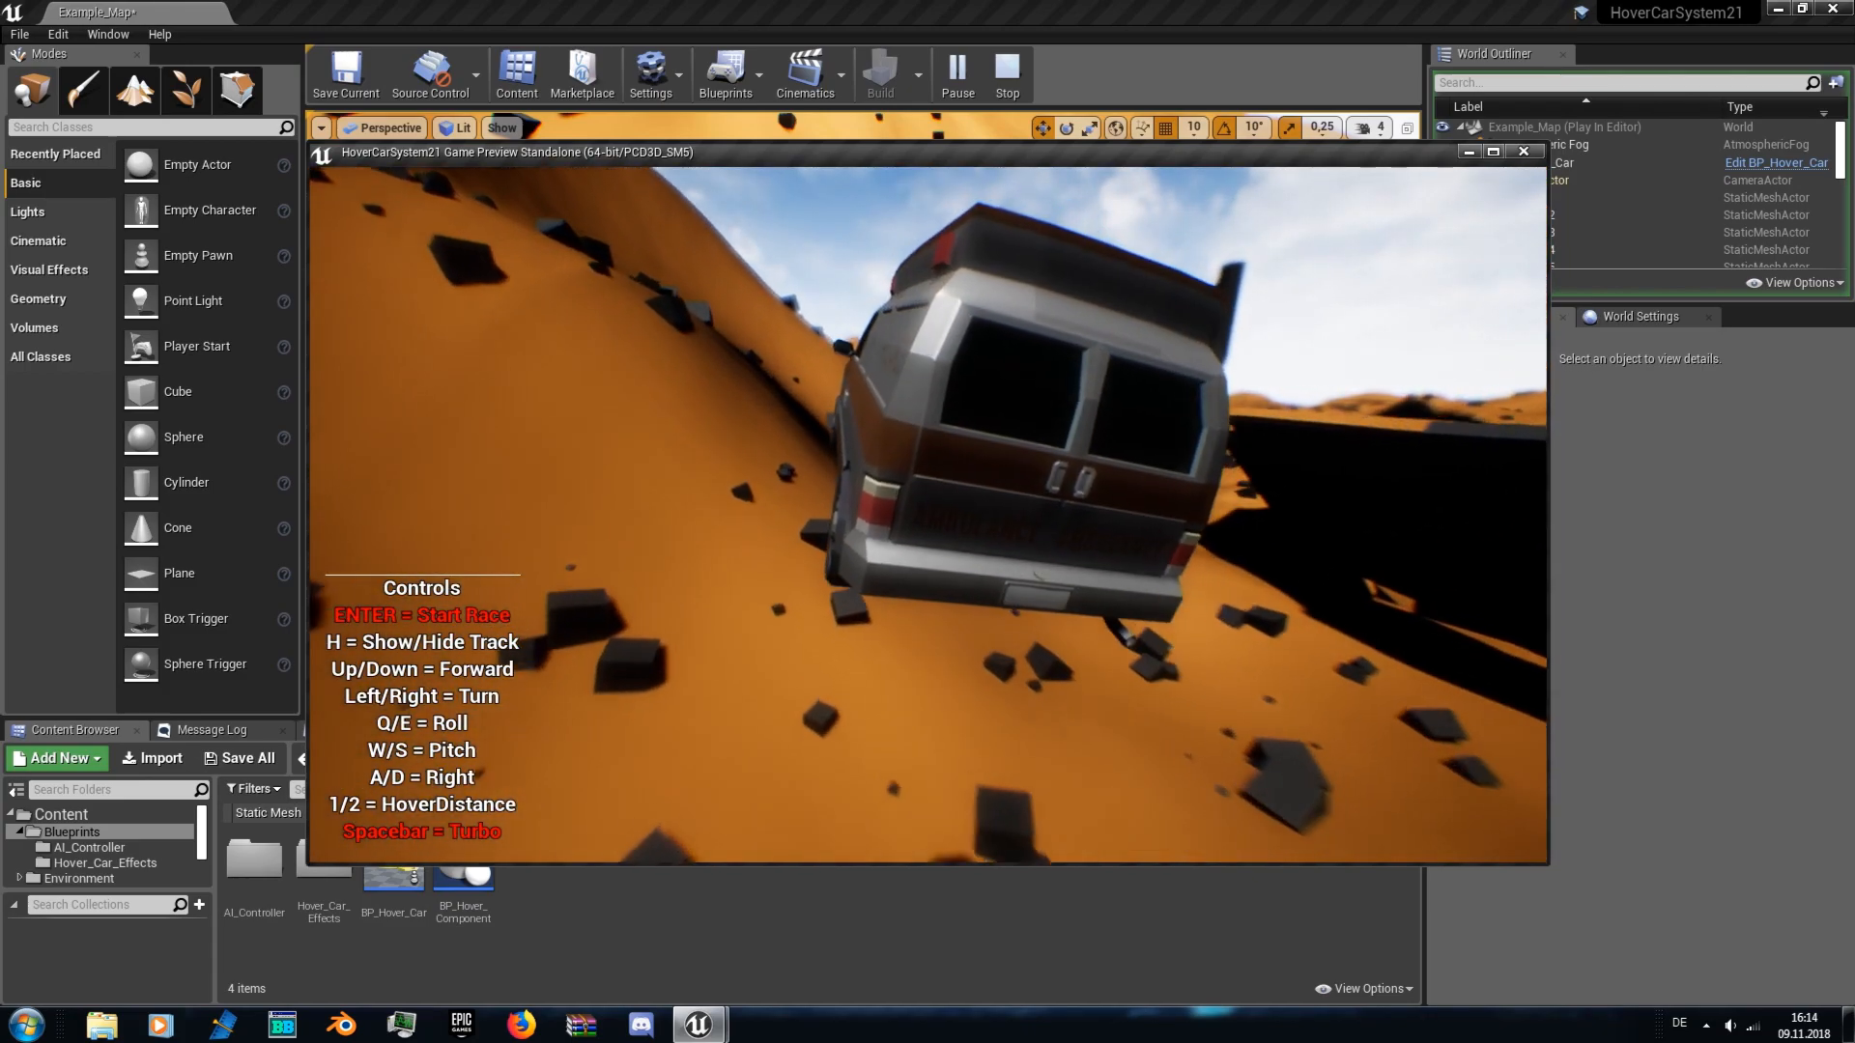
pyautogui.press('Escape')
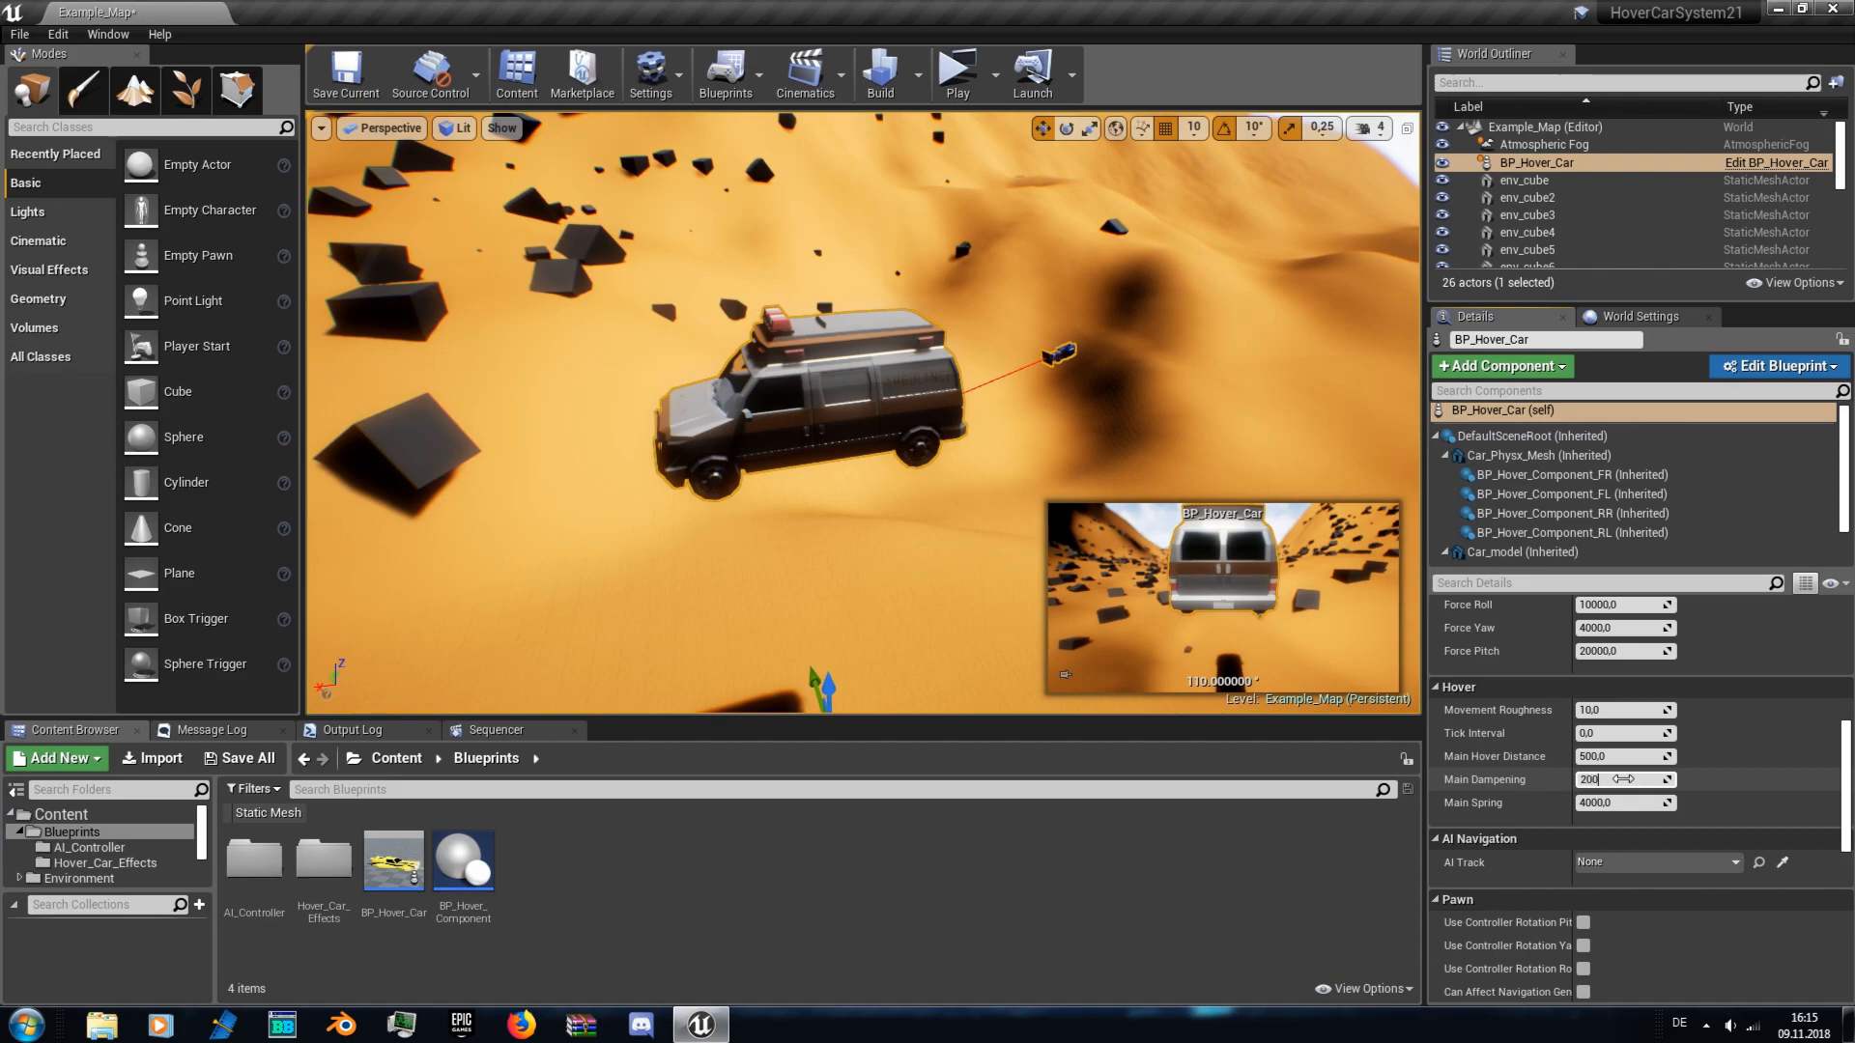
# - Set the Main Dampening of BP_Hover_Car to 200 and play-test it by turning the car left
pyautogui.click(957, 73)
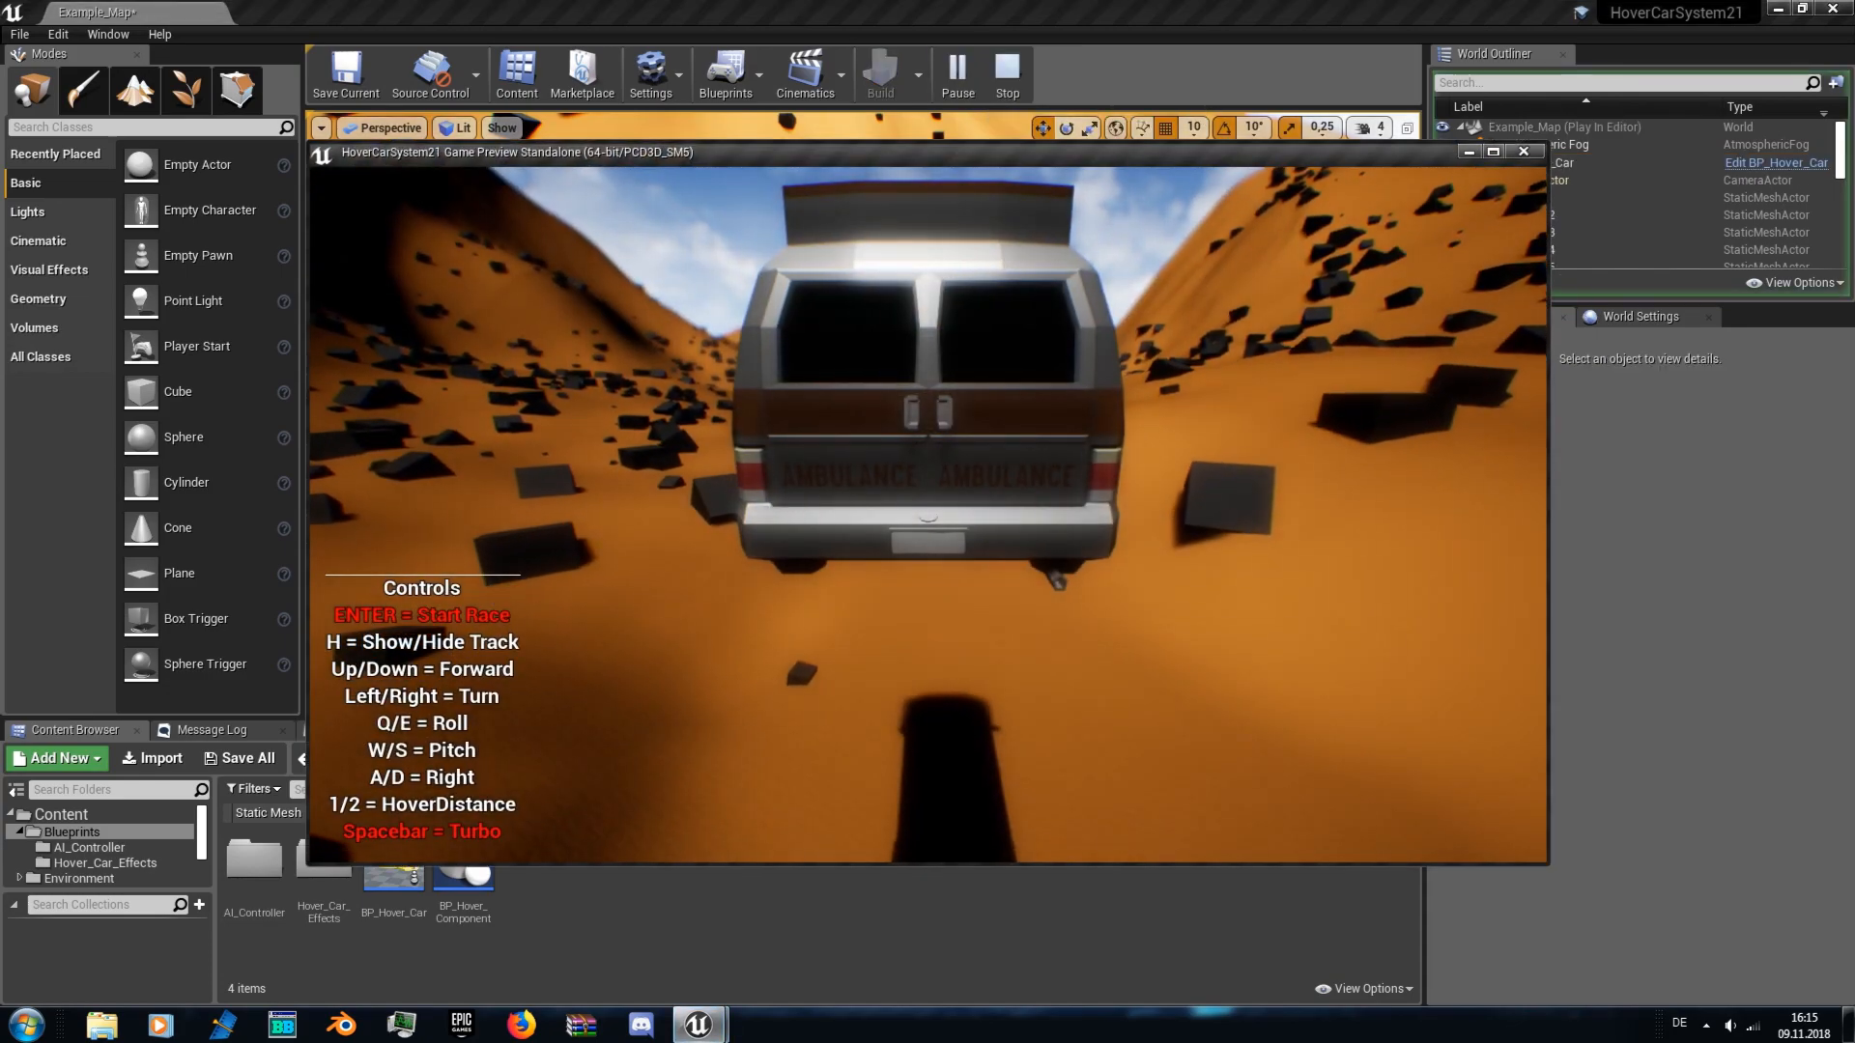
pyautogui.press('Left')
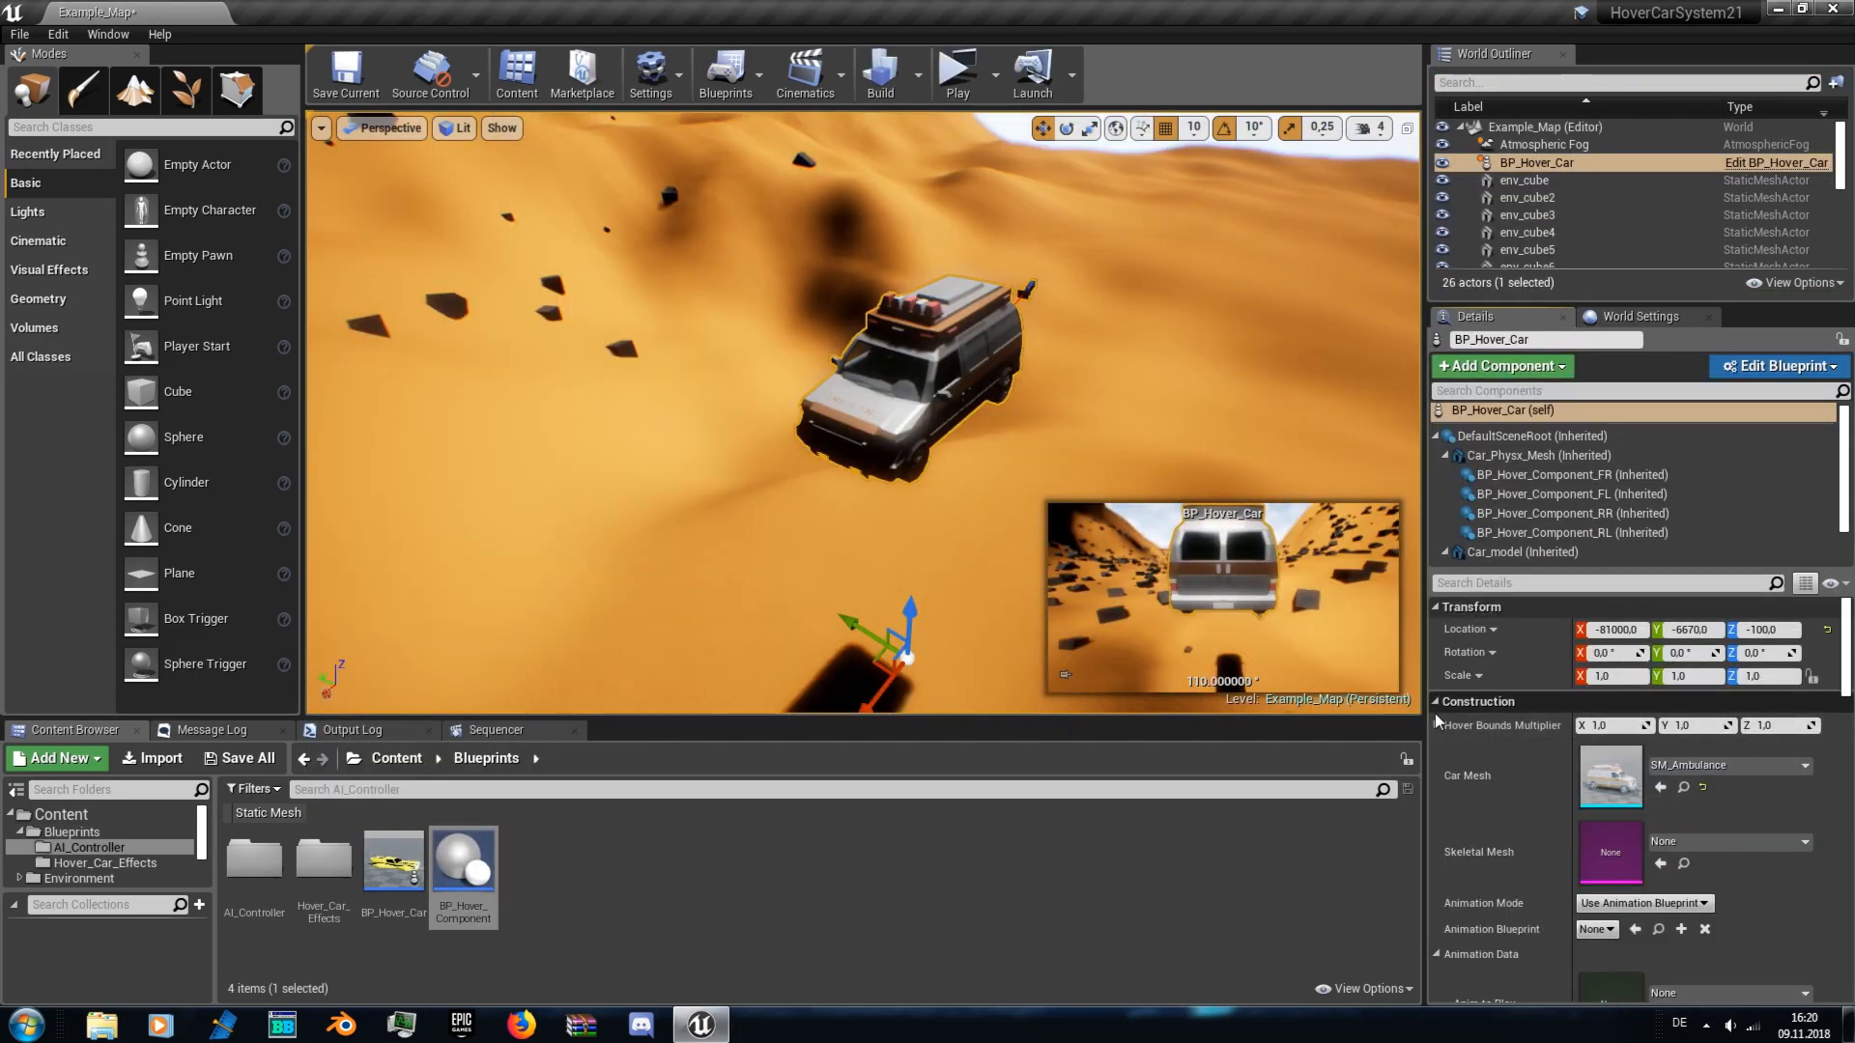
# - Set the Hover Bounds Multiplier of BP_Hover_Car to 0,8 on the X, Y and Z axes
pyautogui.press('f')
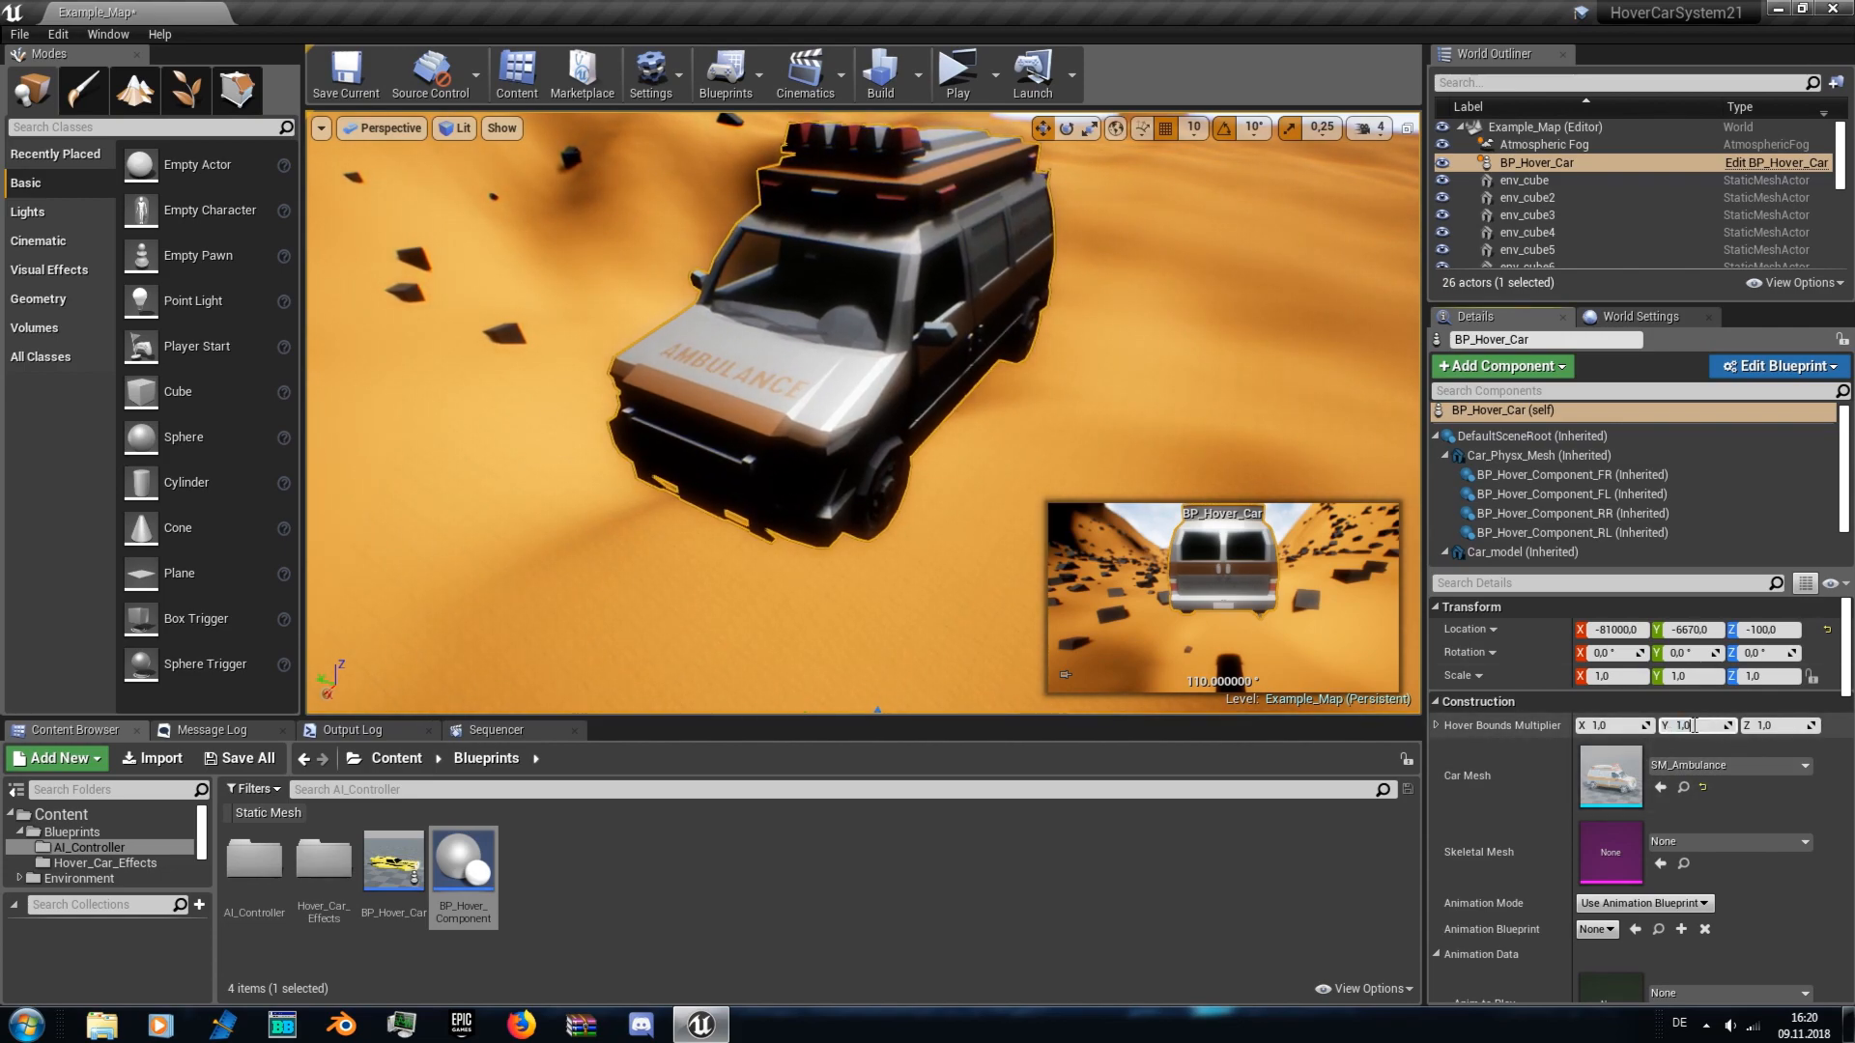
pyautogui.write('0,8')
pyautogui.press('Return')
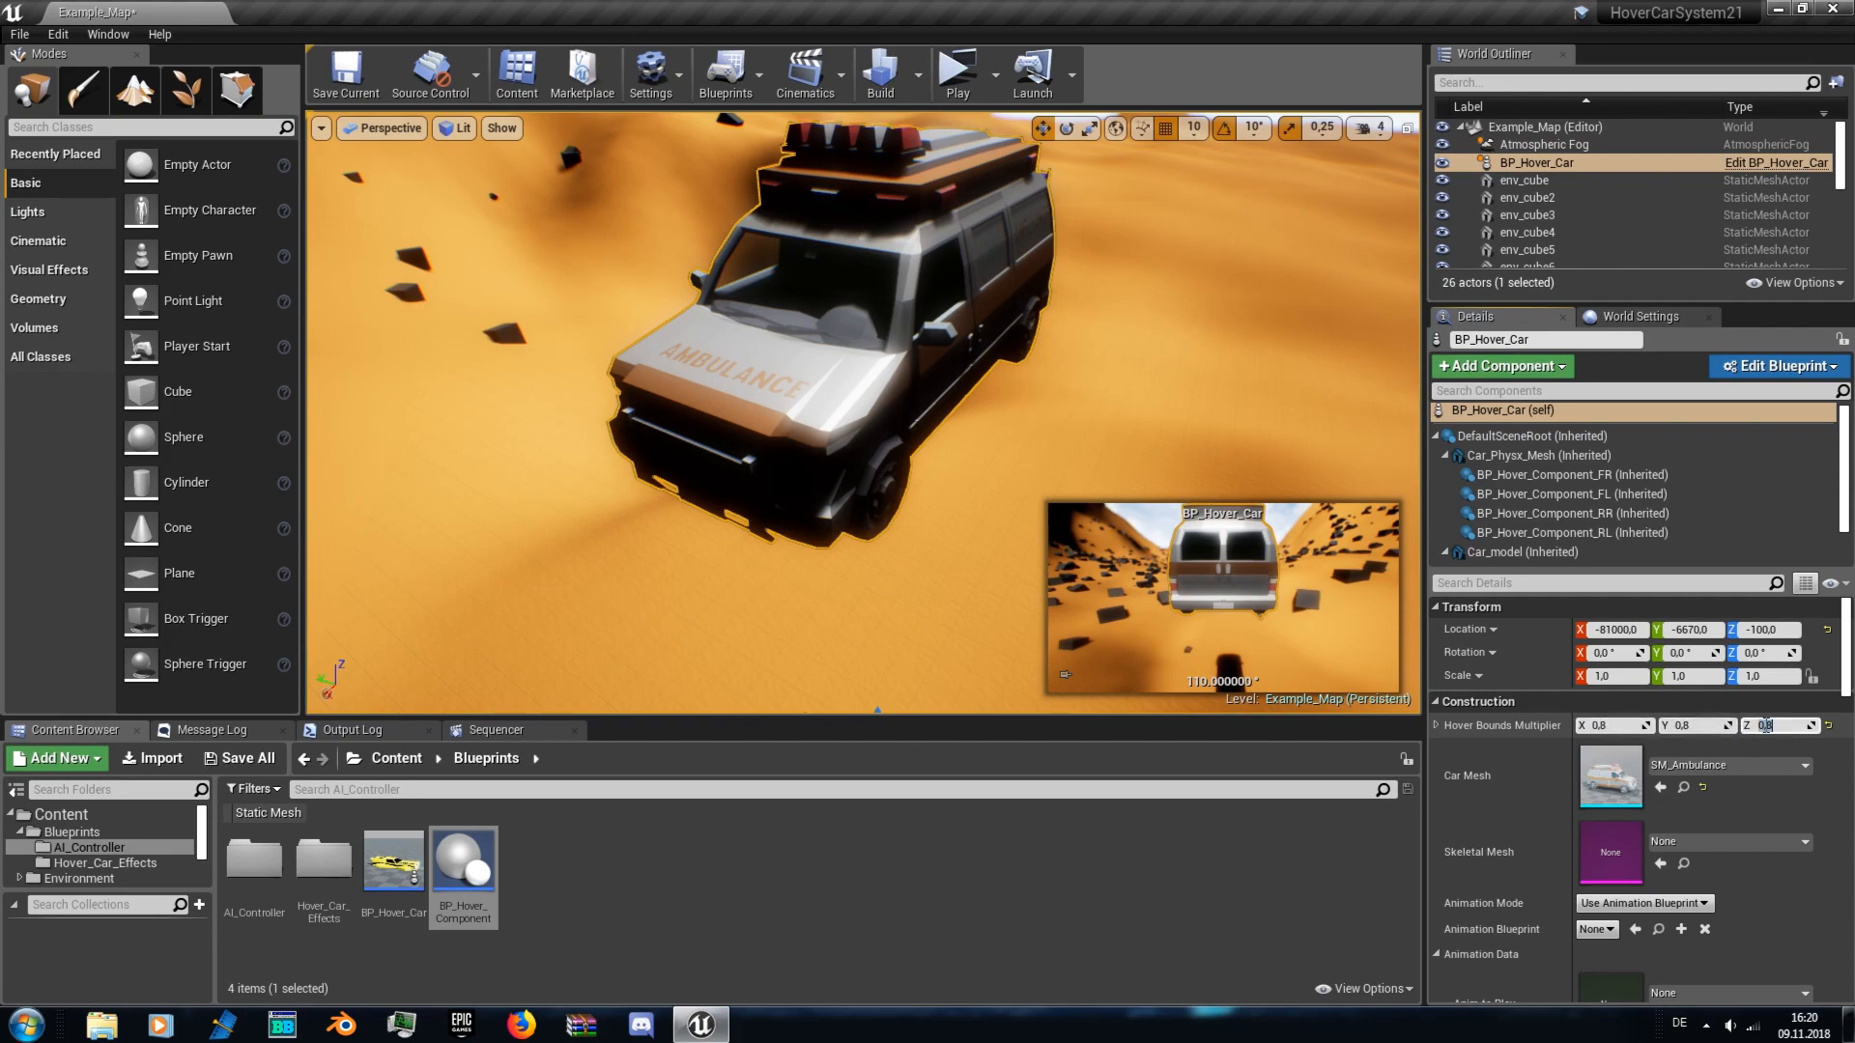
pyautogui.press('Return')
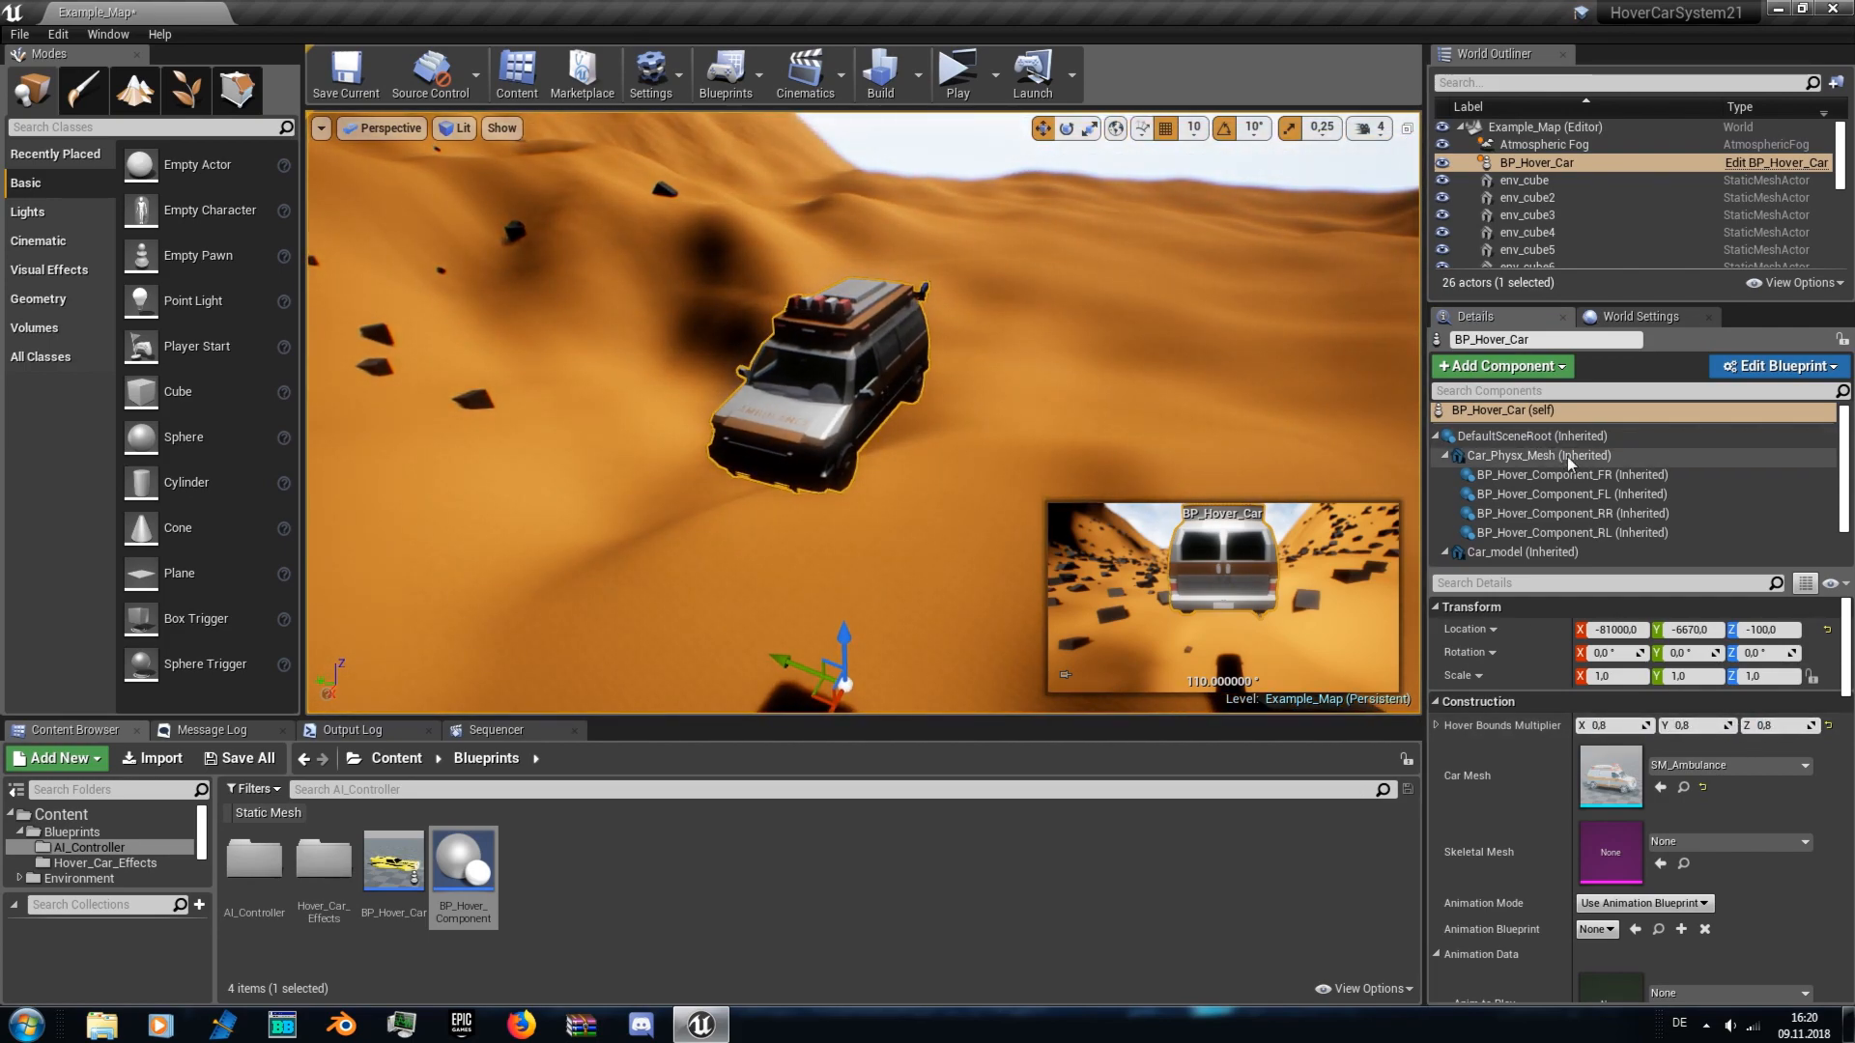
# - Inspect where the front left, rear right and rear left hover components sit on the ambulance
pyautogui.click(1565, 493)
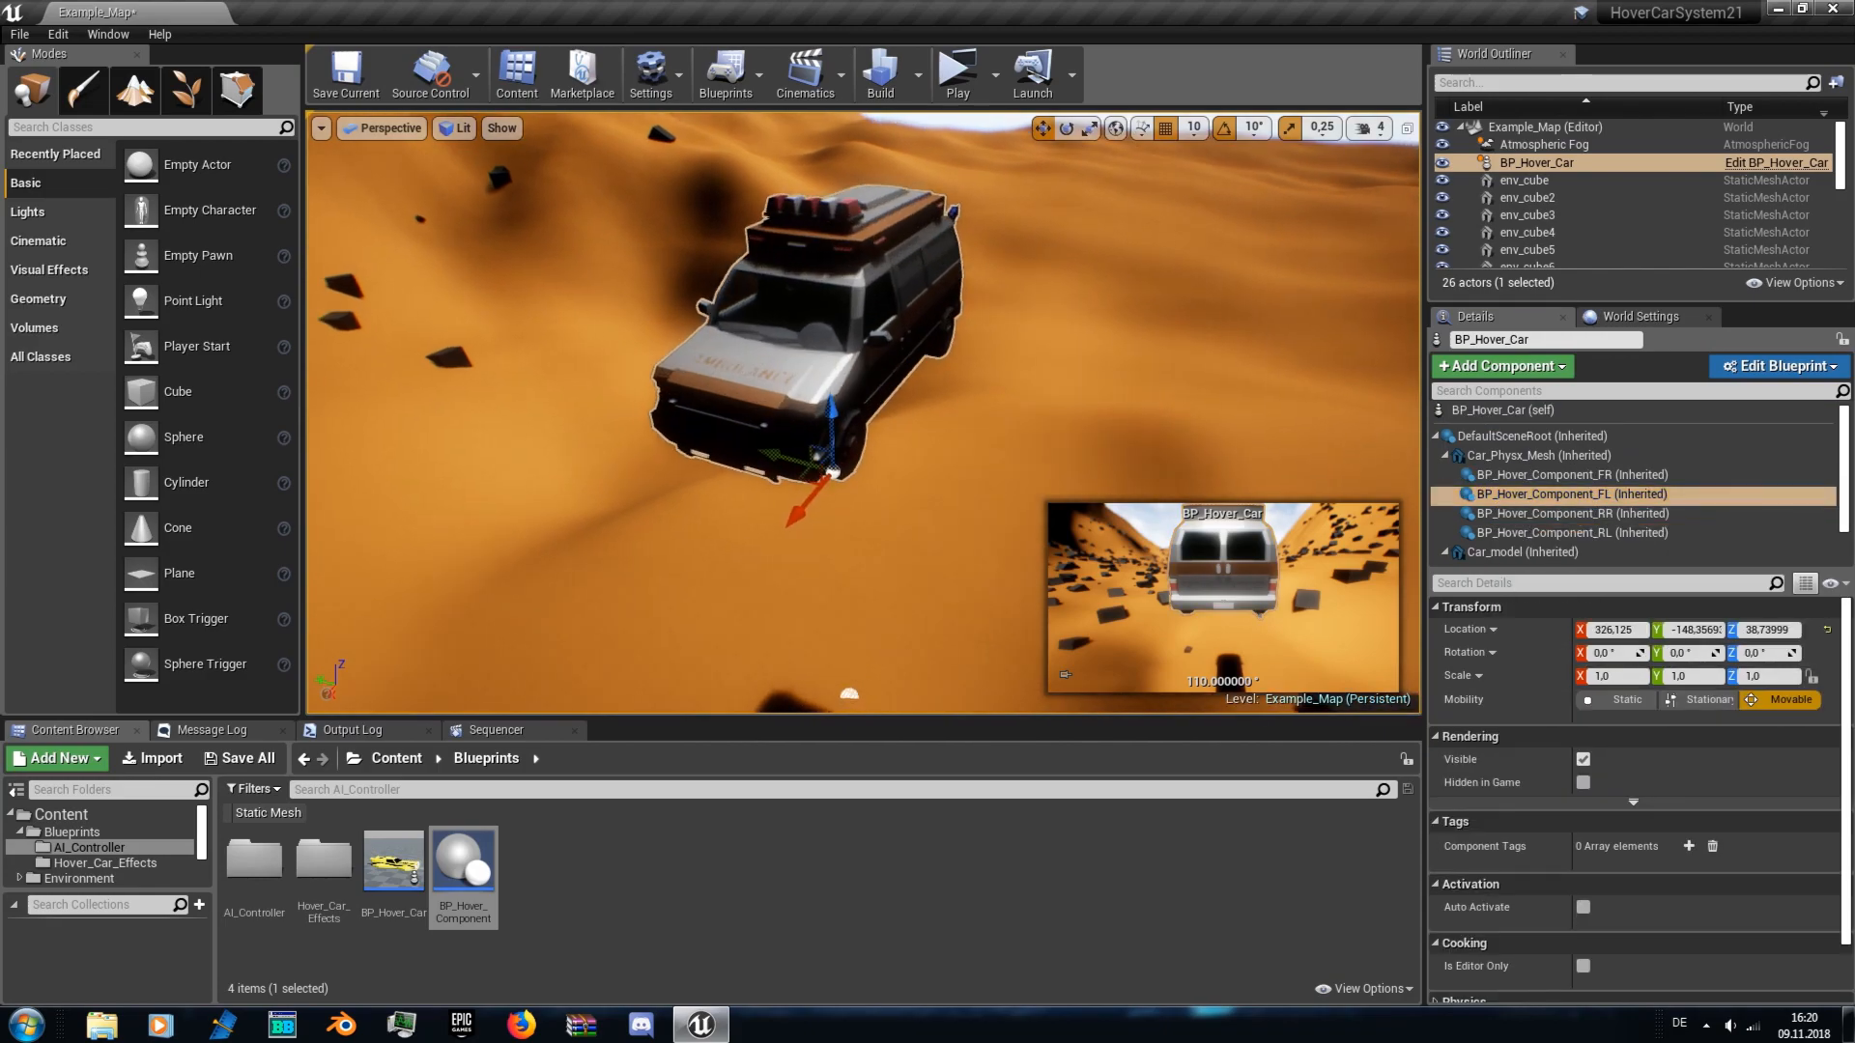
pyautogui.click(1596, 515)
pyautogui.moveTo(1221, 361); pyautogui.dragTo(1034, 343, button='right')
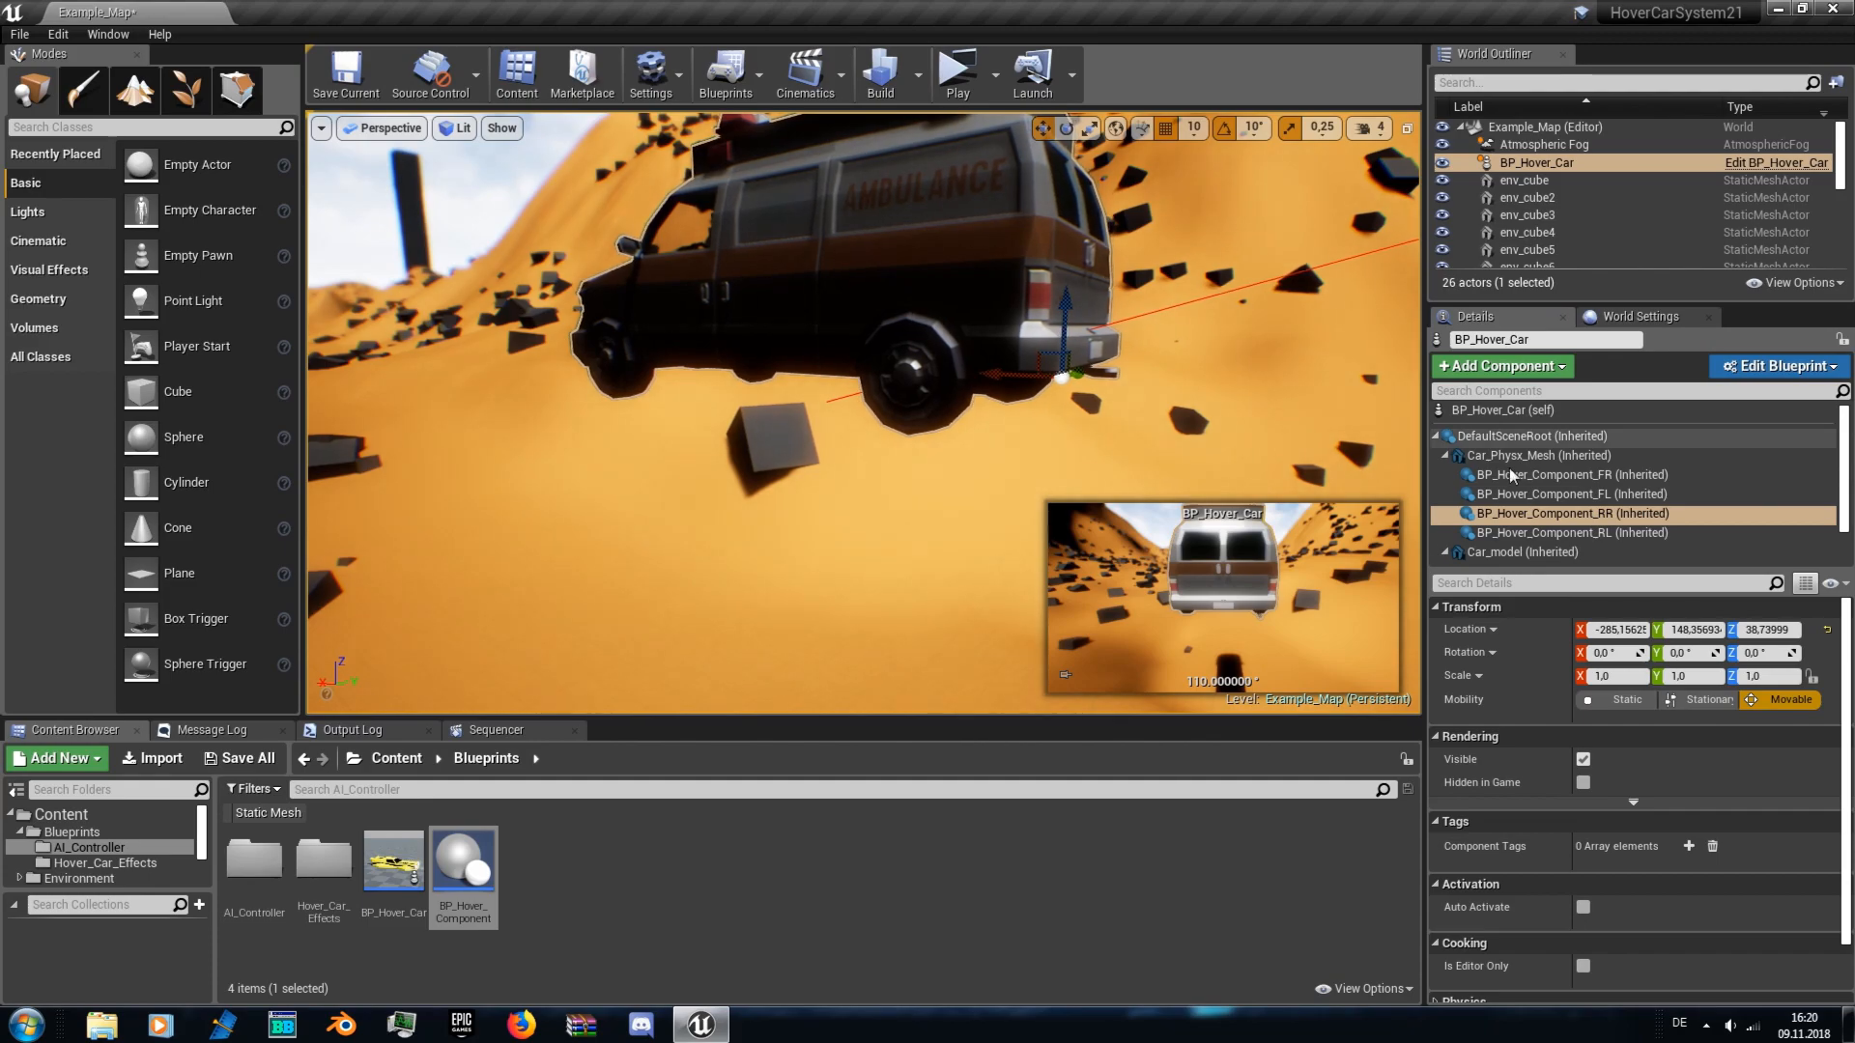
pyautogui.click(1603, 539)
pyautogui.moveTo(895, 291); pyautogui.dragTo(1082, 217, button='right')
pyautogui.moveTo(1069, 428)
pyautogui.mouseDown(button='right')
pyautogui.moveTo(1072, 464)
pyautogui.moveTo(1049, 425)
pyautogui.moveTo(1063, 459)
pyautogui.moveTo(1070, 428)
pyautogui.mouseUp(button='right')
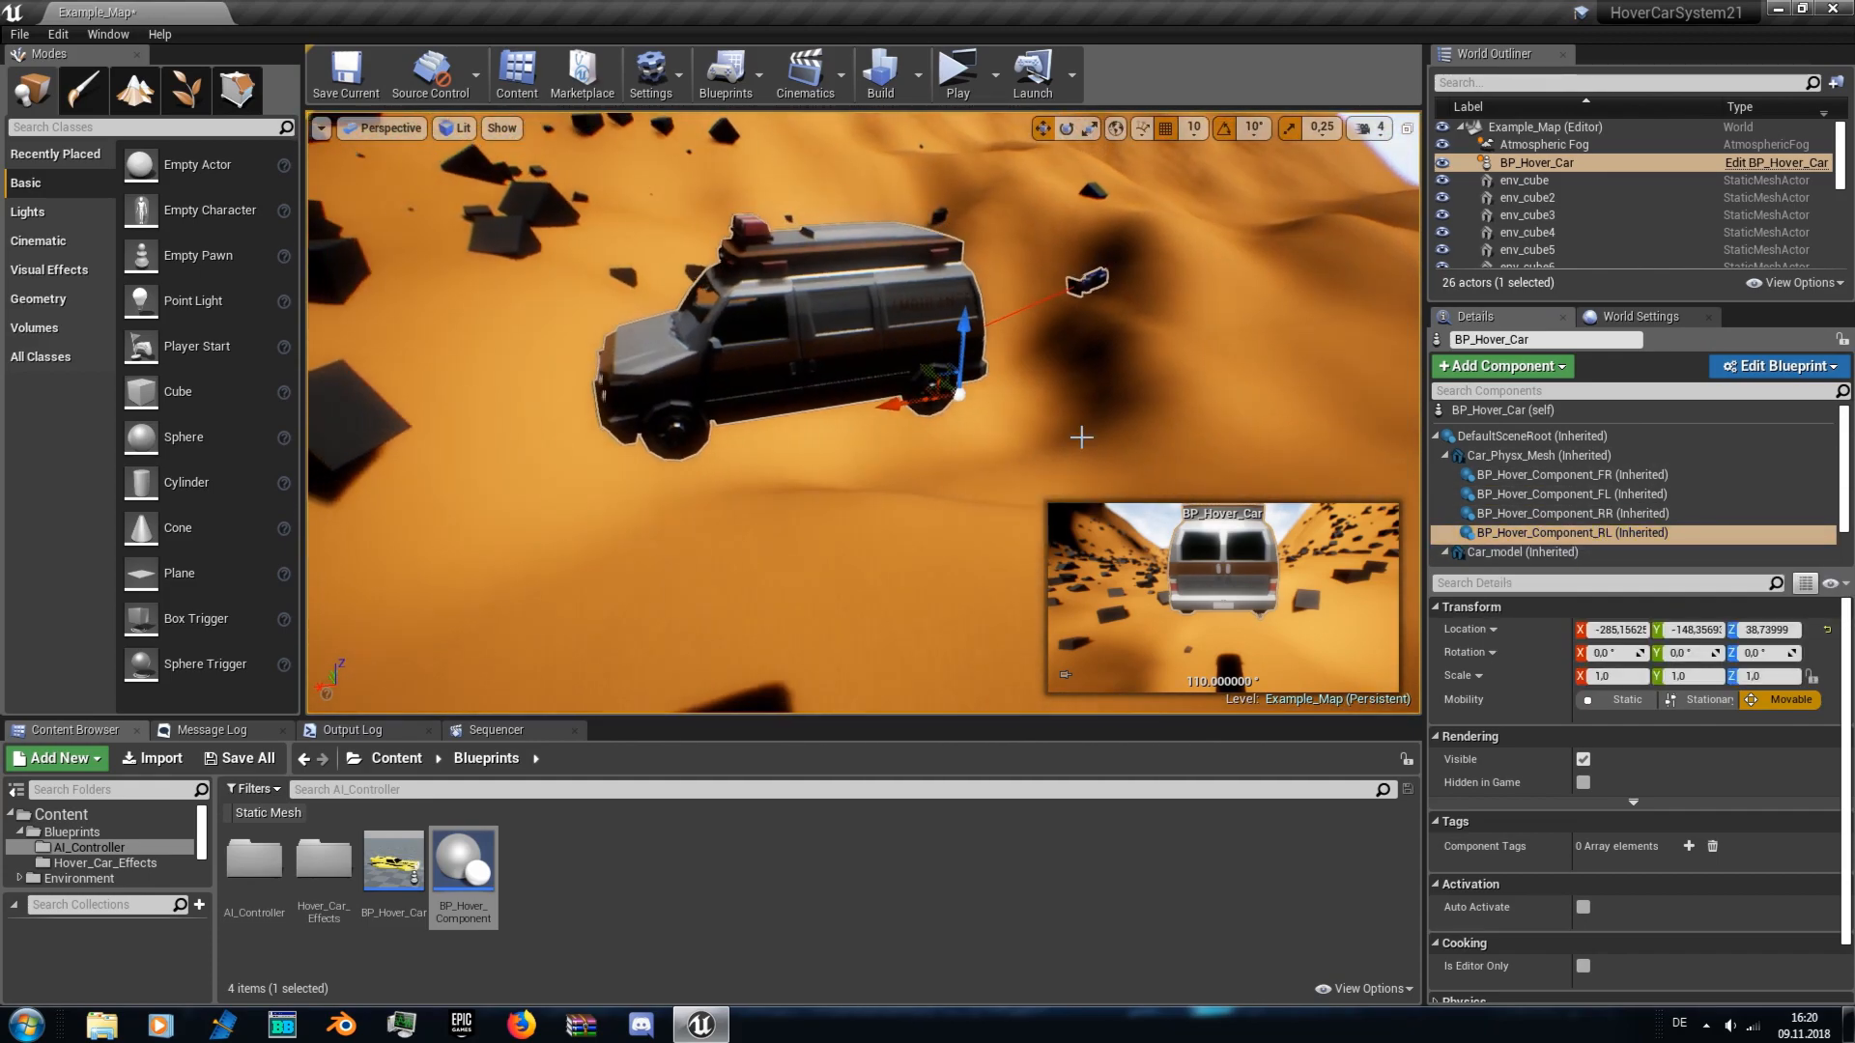
# - Reselect BP_Hover_Car itself and reset its Hover Bounds Multiplier to the default
pyautogui.click(1505, 411)
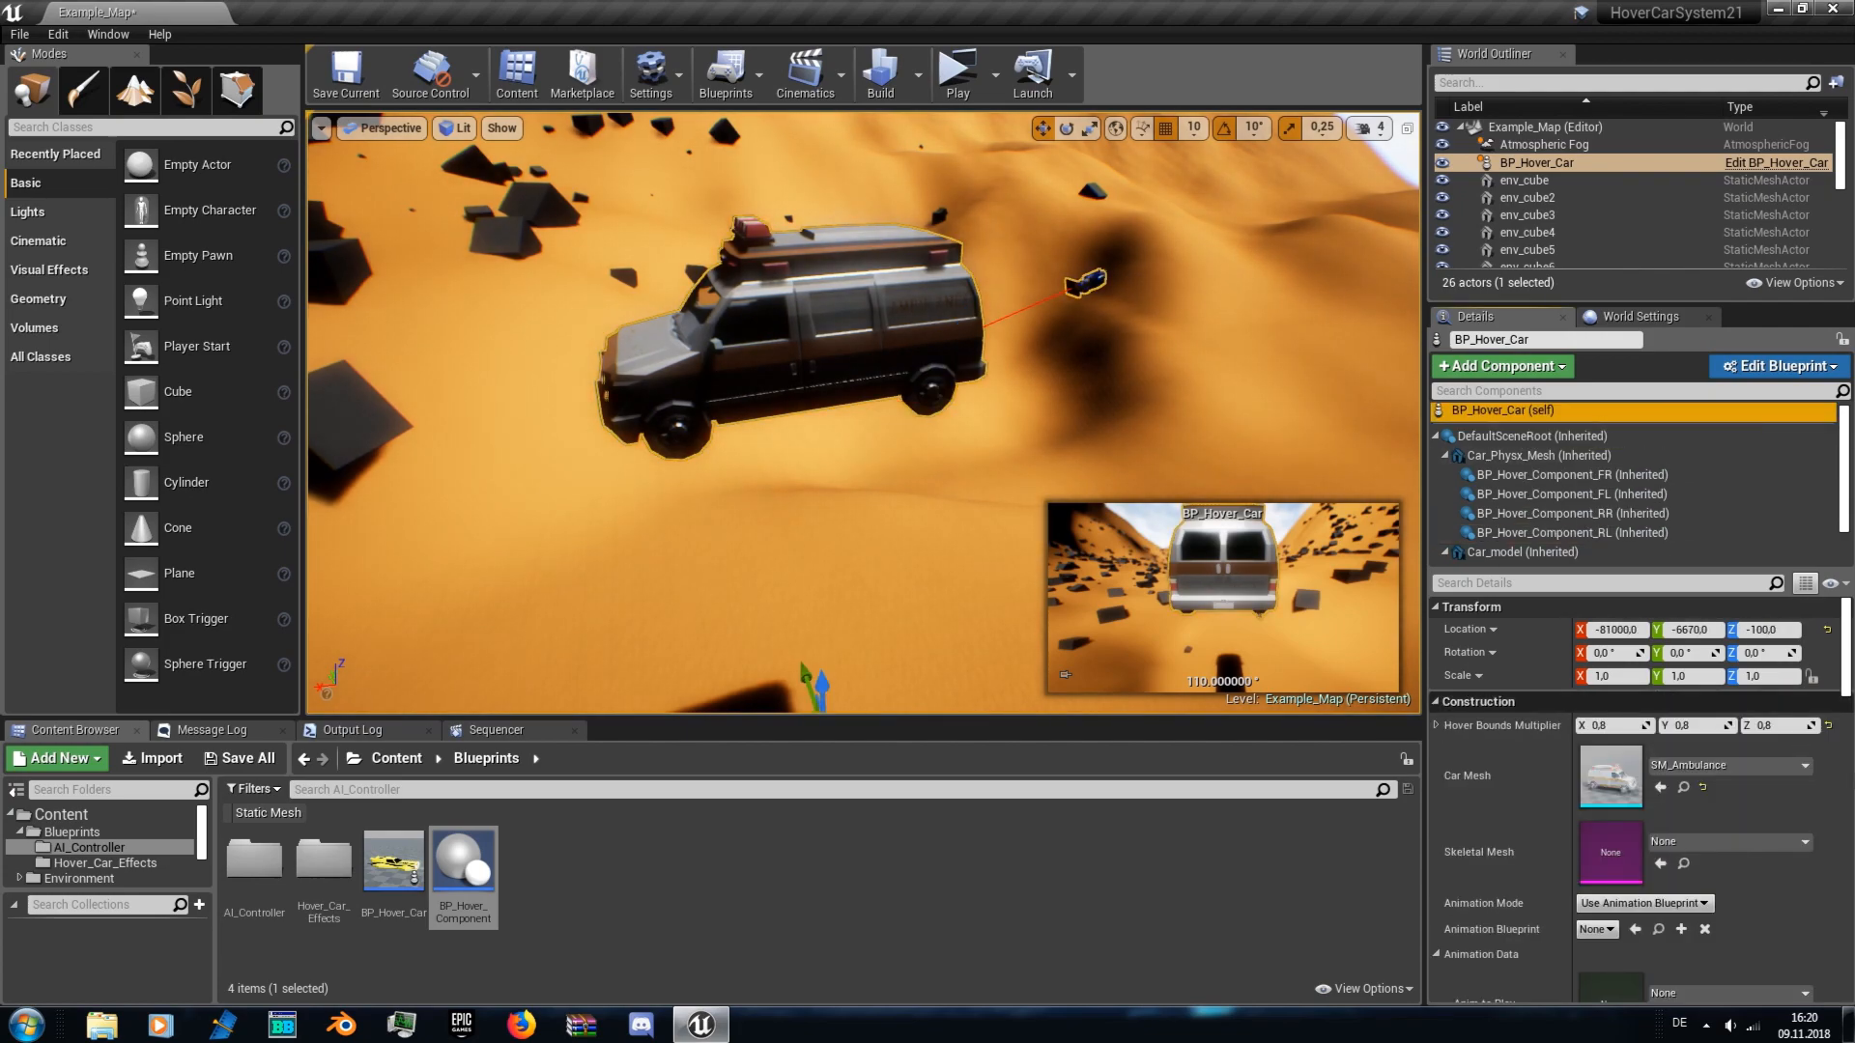
pyautogui.click(1828, 726)
# - Locate the SM_Ambulance mesh in the project, open it for editing, and display its bounds
pyautogui.click(1686, 788)
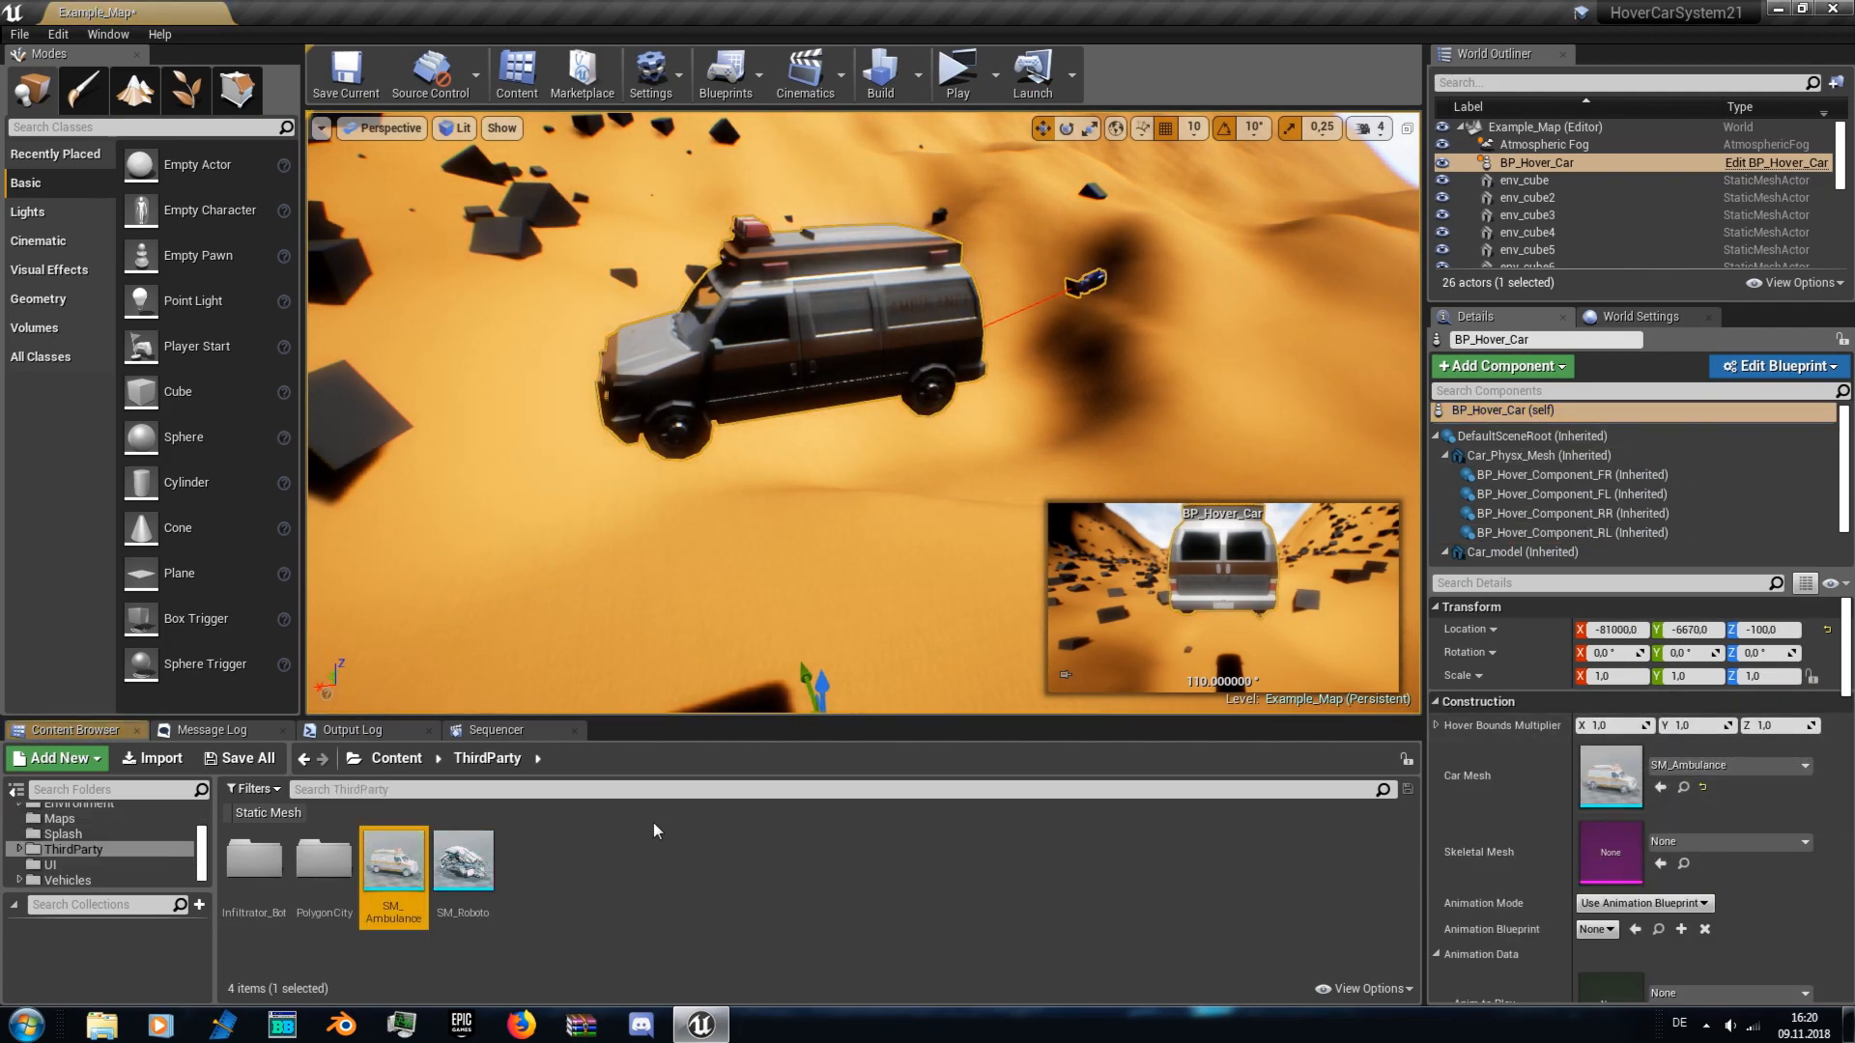
pyautogui.doubleClick(395, 861)
pyautogui.moveTo(855, 173); pyautogui.dragTo(358, 19)
pyautogui.moveTo(491, 344); pyautogui.dragTo(538, 425)
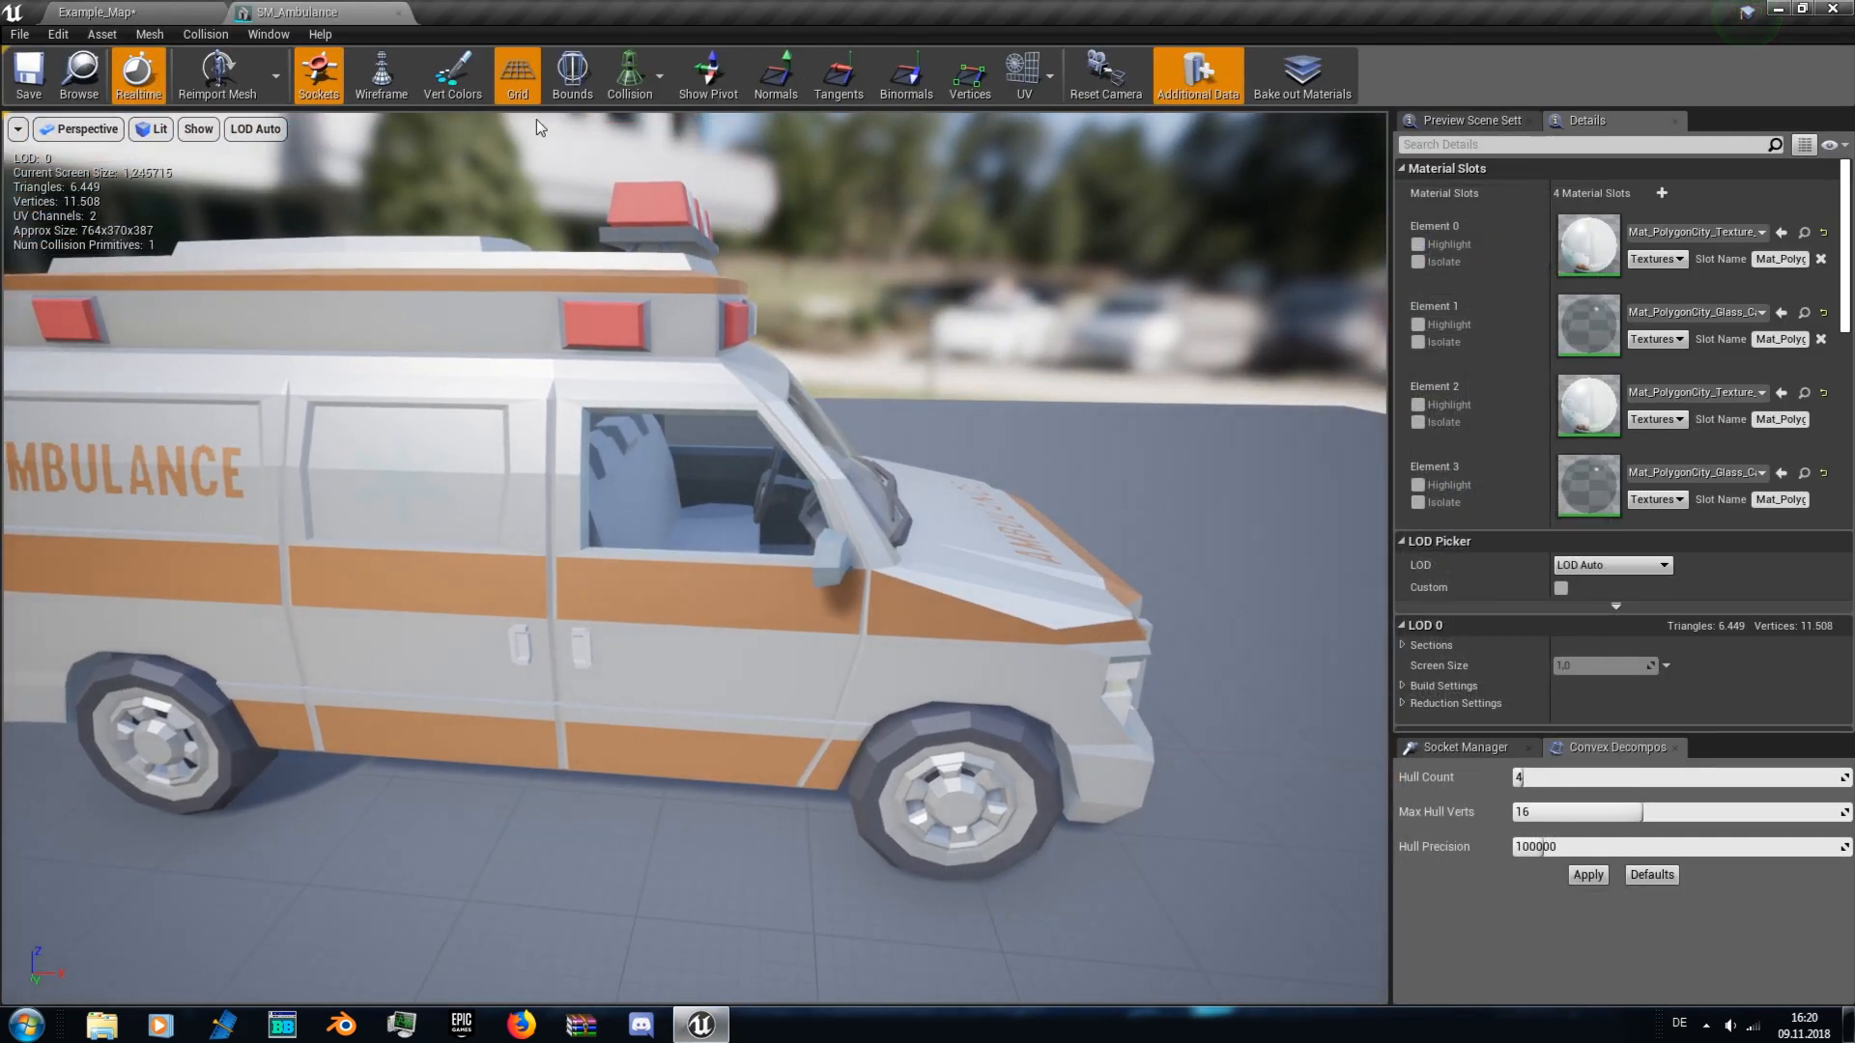
pyautogui.click(573, 78)
# - Examine the ambulance's bounding box from the front, side and rear, and close the SM_Ambulance mesh
pyautogui.moveTo(542, 251); pyautogui.dragTo(266, 264)
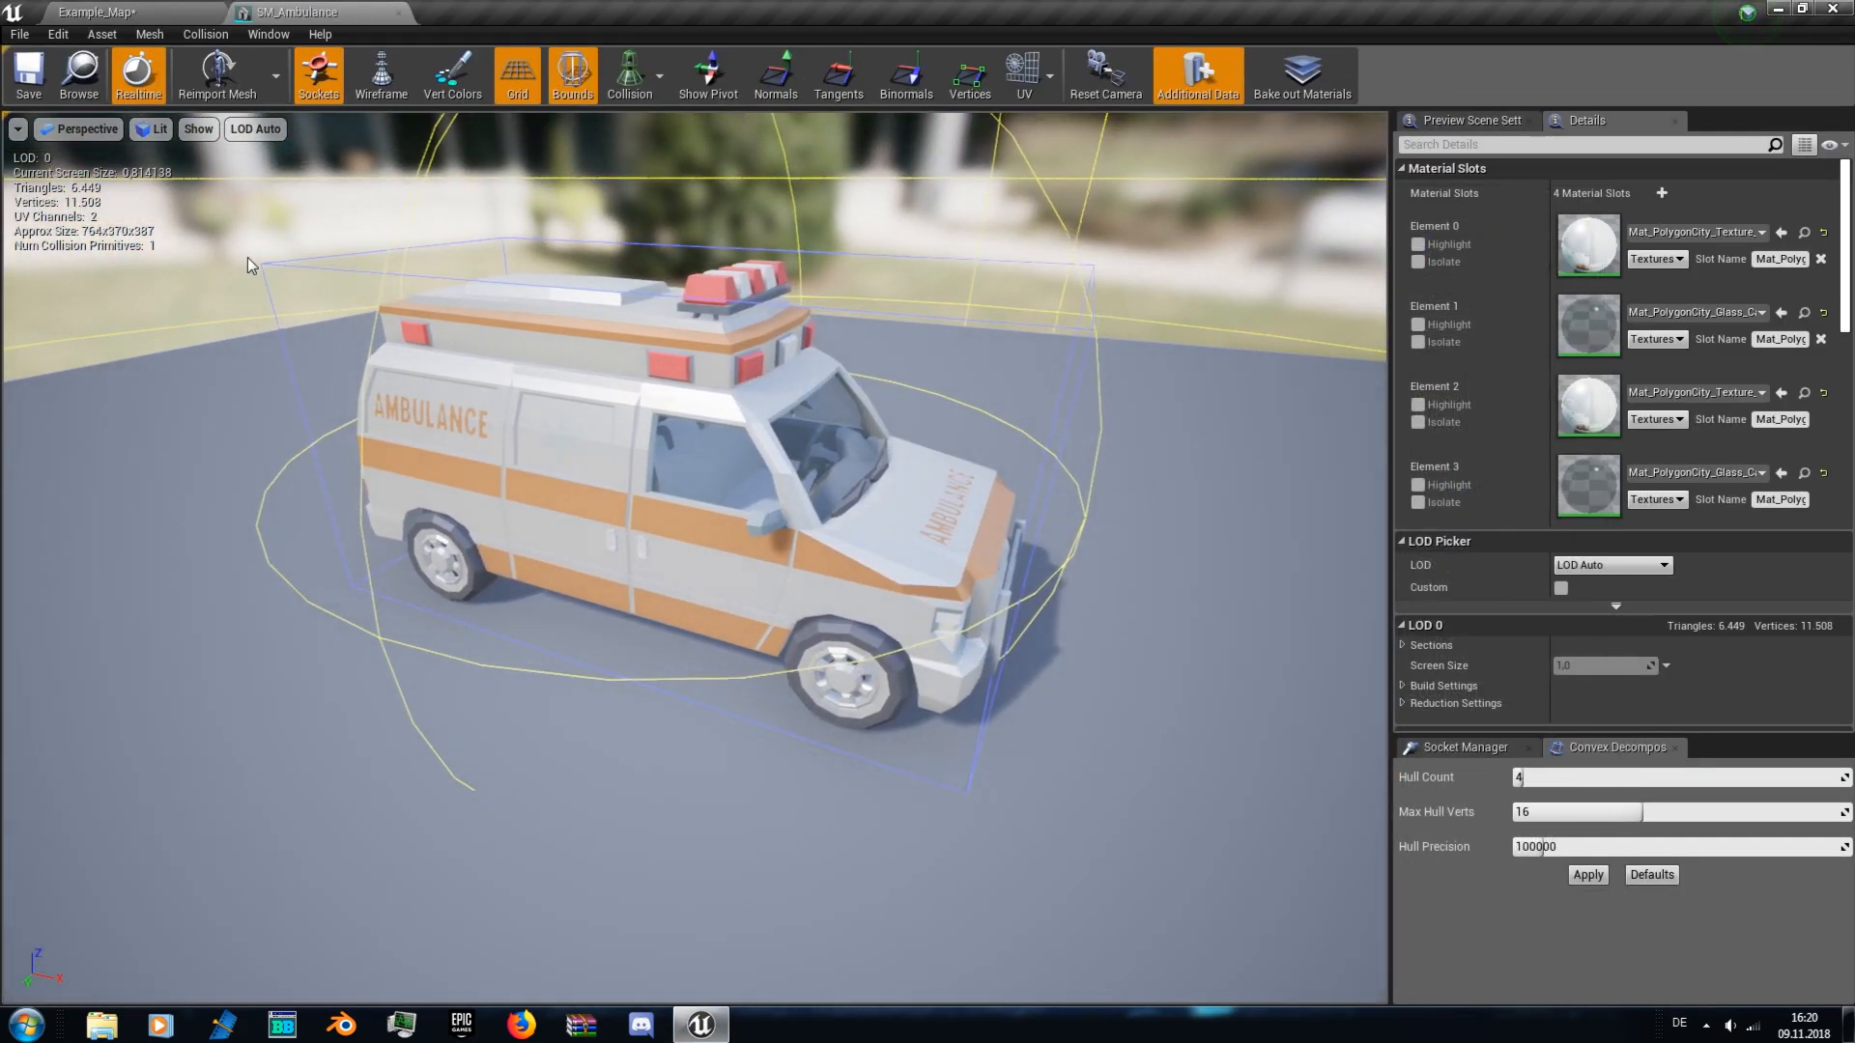
pyautogui.moveTo(992, 696); pyautogui.dragTo(1353, 674)
pyautogui.moveTo(774, 762); pyautogui.dragTo(1005, 764)
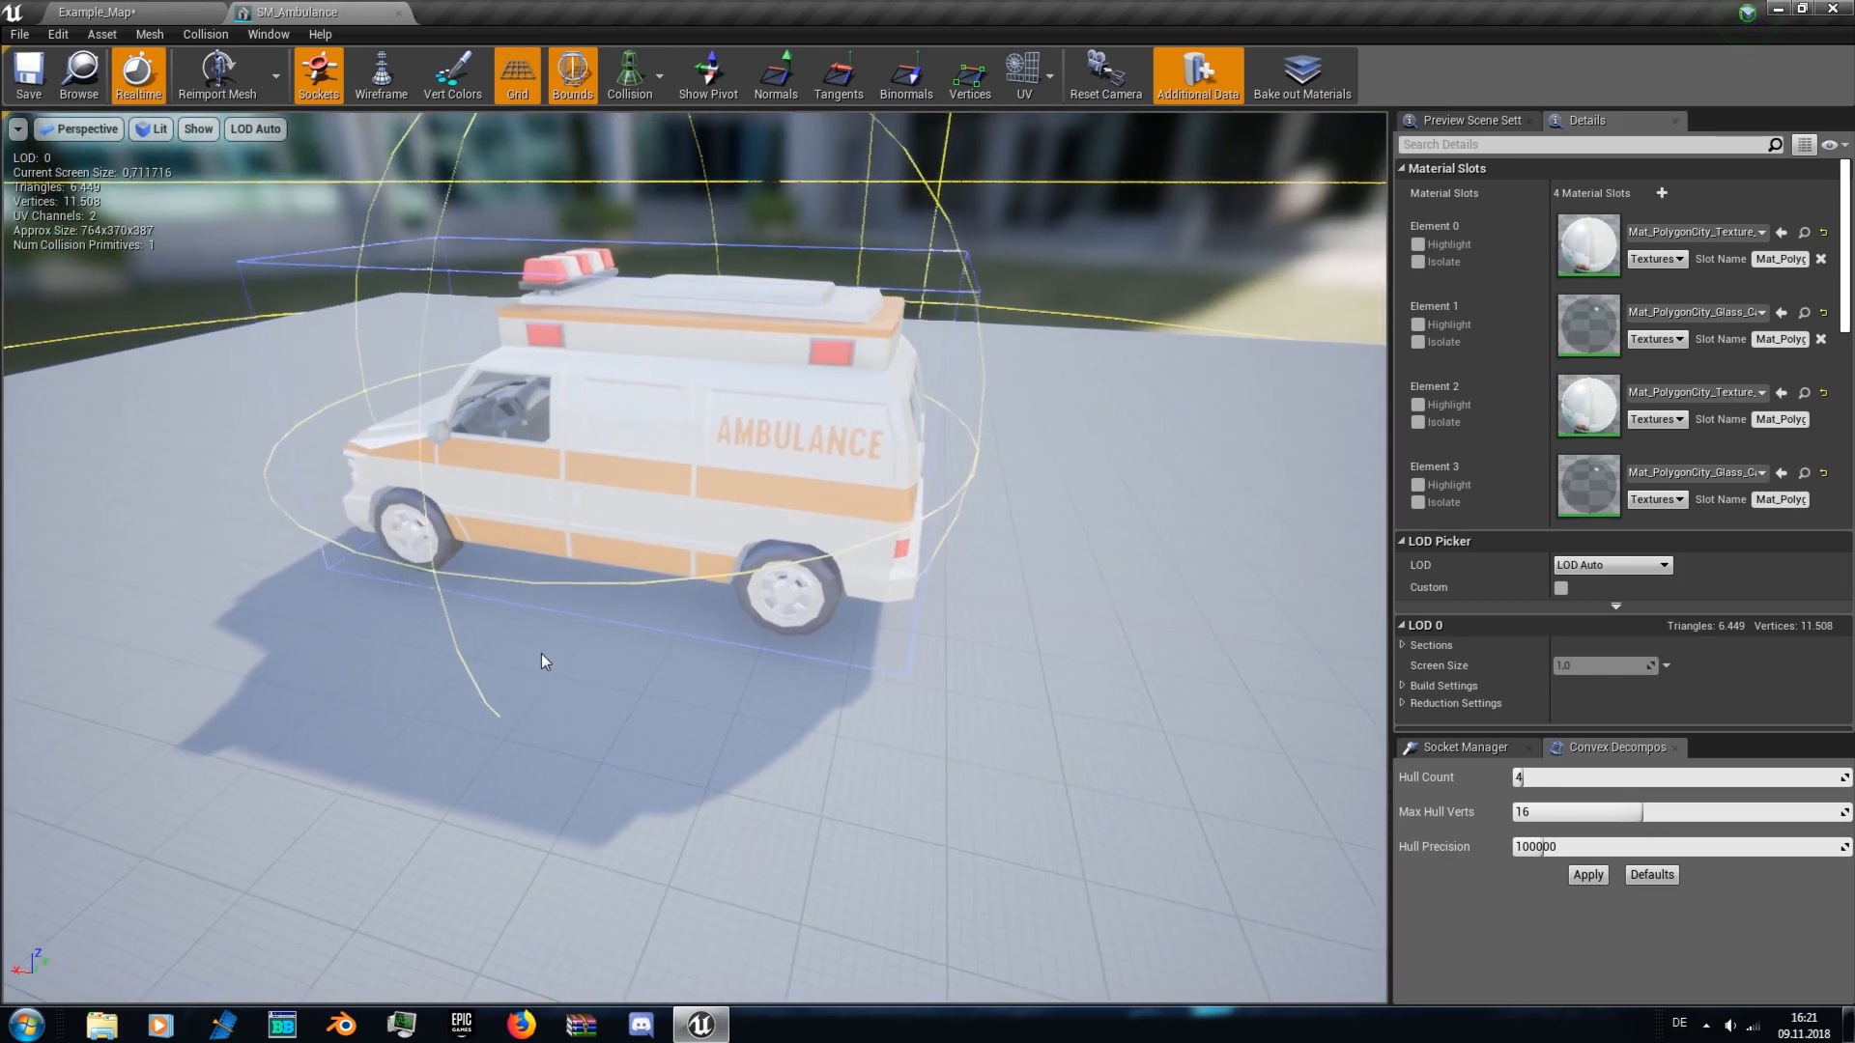
pyautogui.moveTo(571, 667); pyautogui.dragTo(662, 684, button='middle')
pyautogui.moveTo(662, 483); pyautogui.dragTo(406, 440)
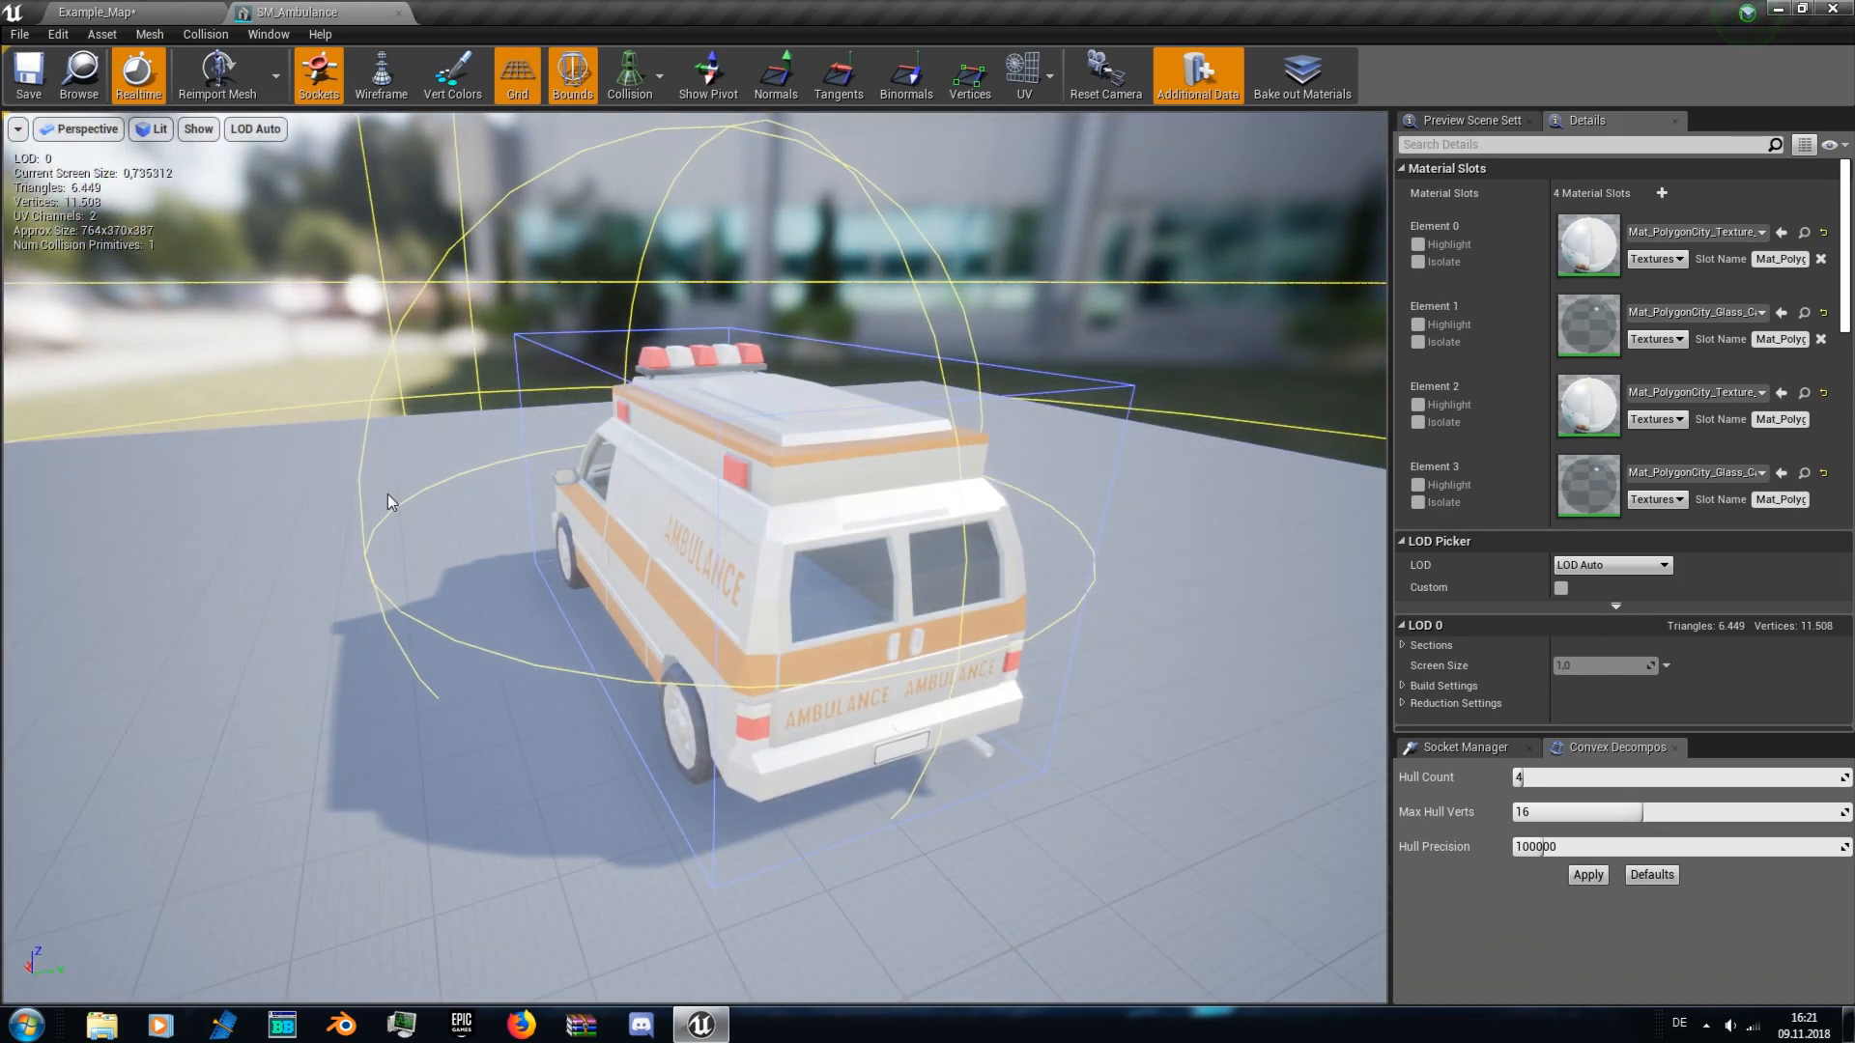
pyautogui.moveTo(514, 356); pyautogui.dragTo(343, 736)
pyautogui.moveTo(901, 516); pyautogui.dragTo(541, 590)
pyautogui.click(398, 14)
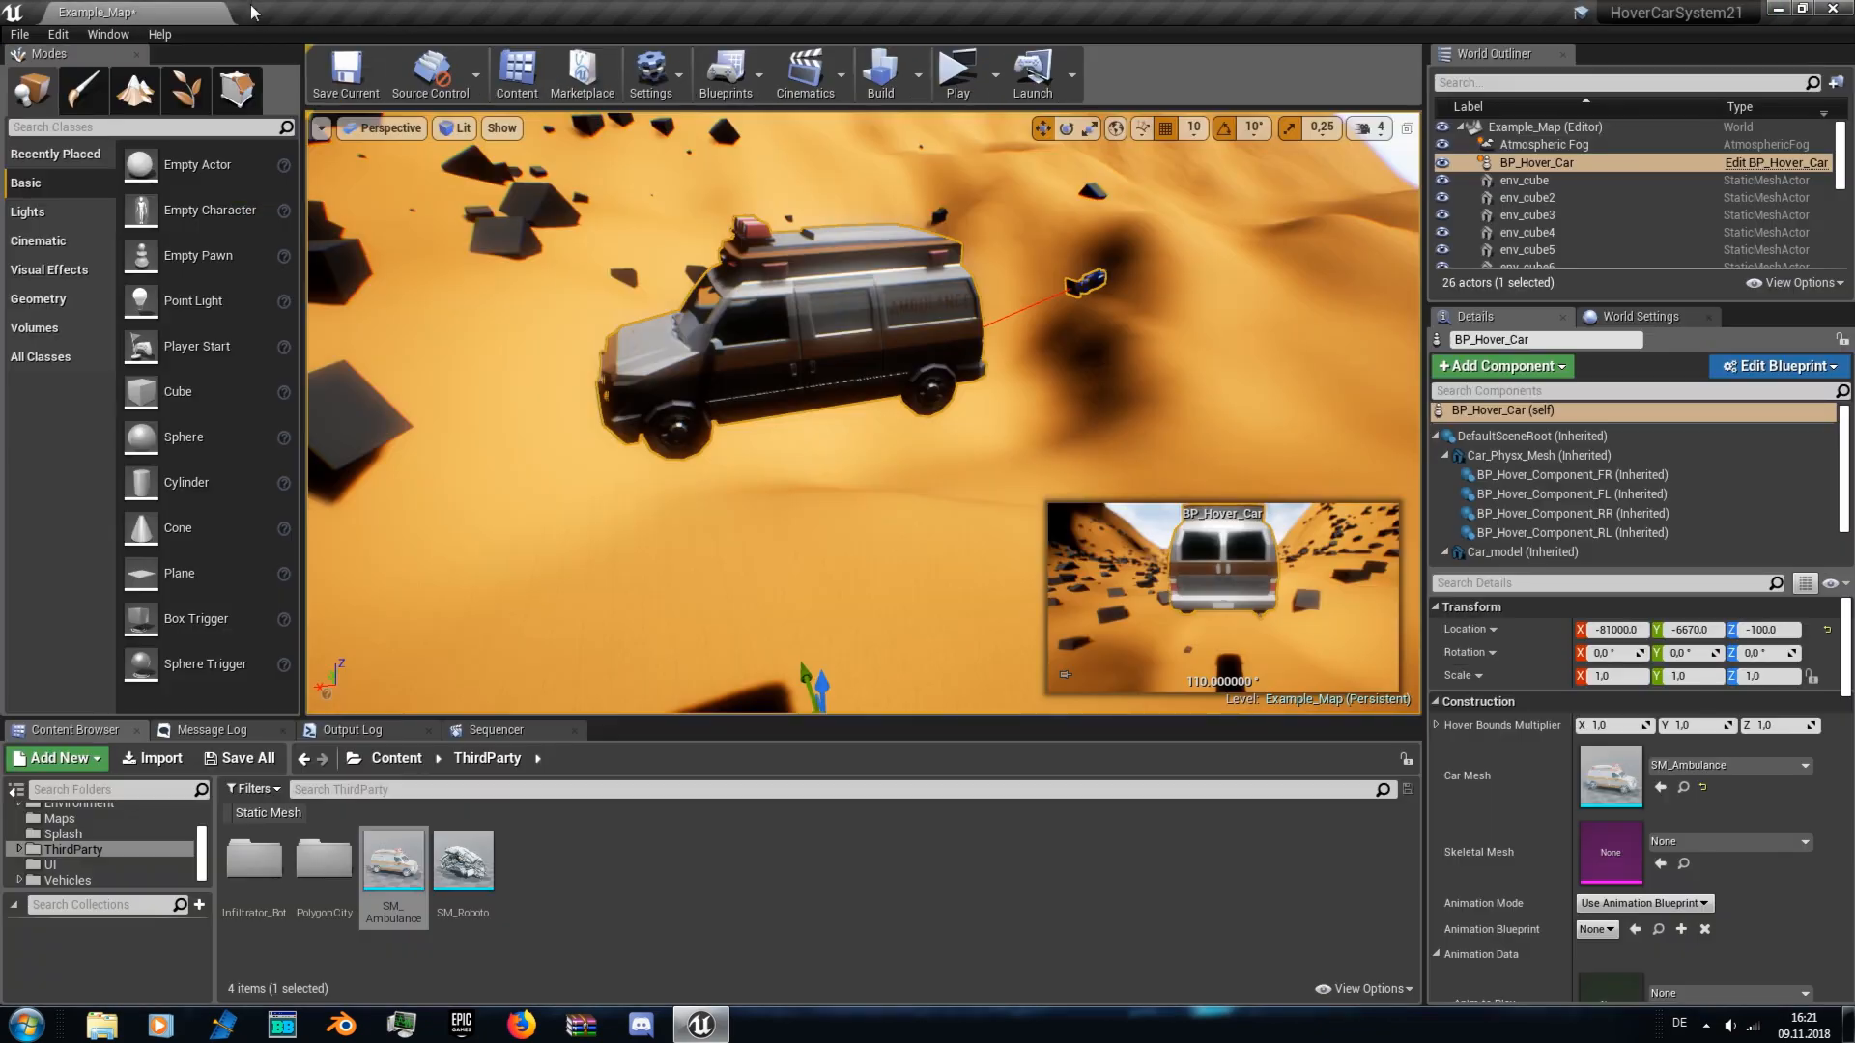
# - Check the position of the front right hover component and reselect BP_Hover_Car itself
pyautogui.press('f')
pyautogui.click(1675, 493)
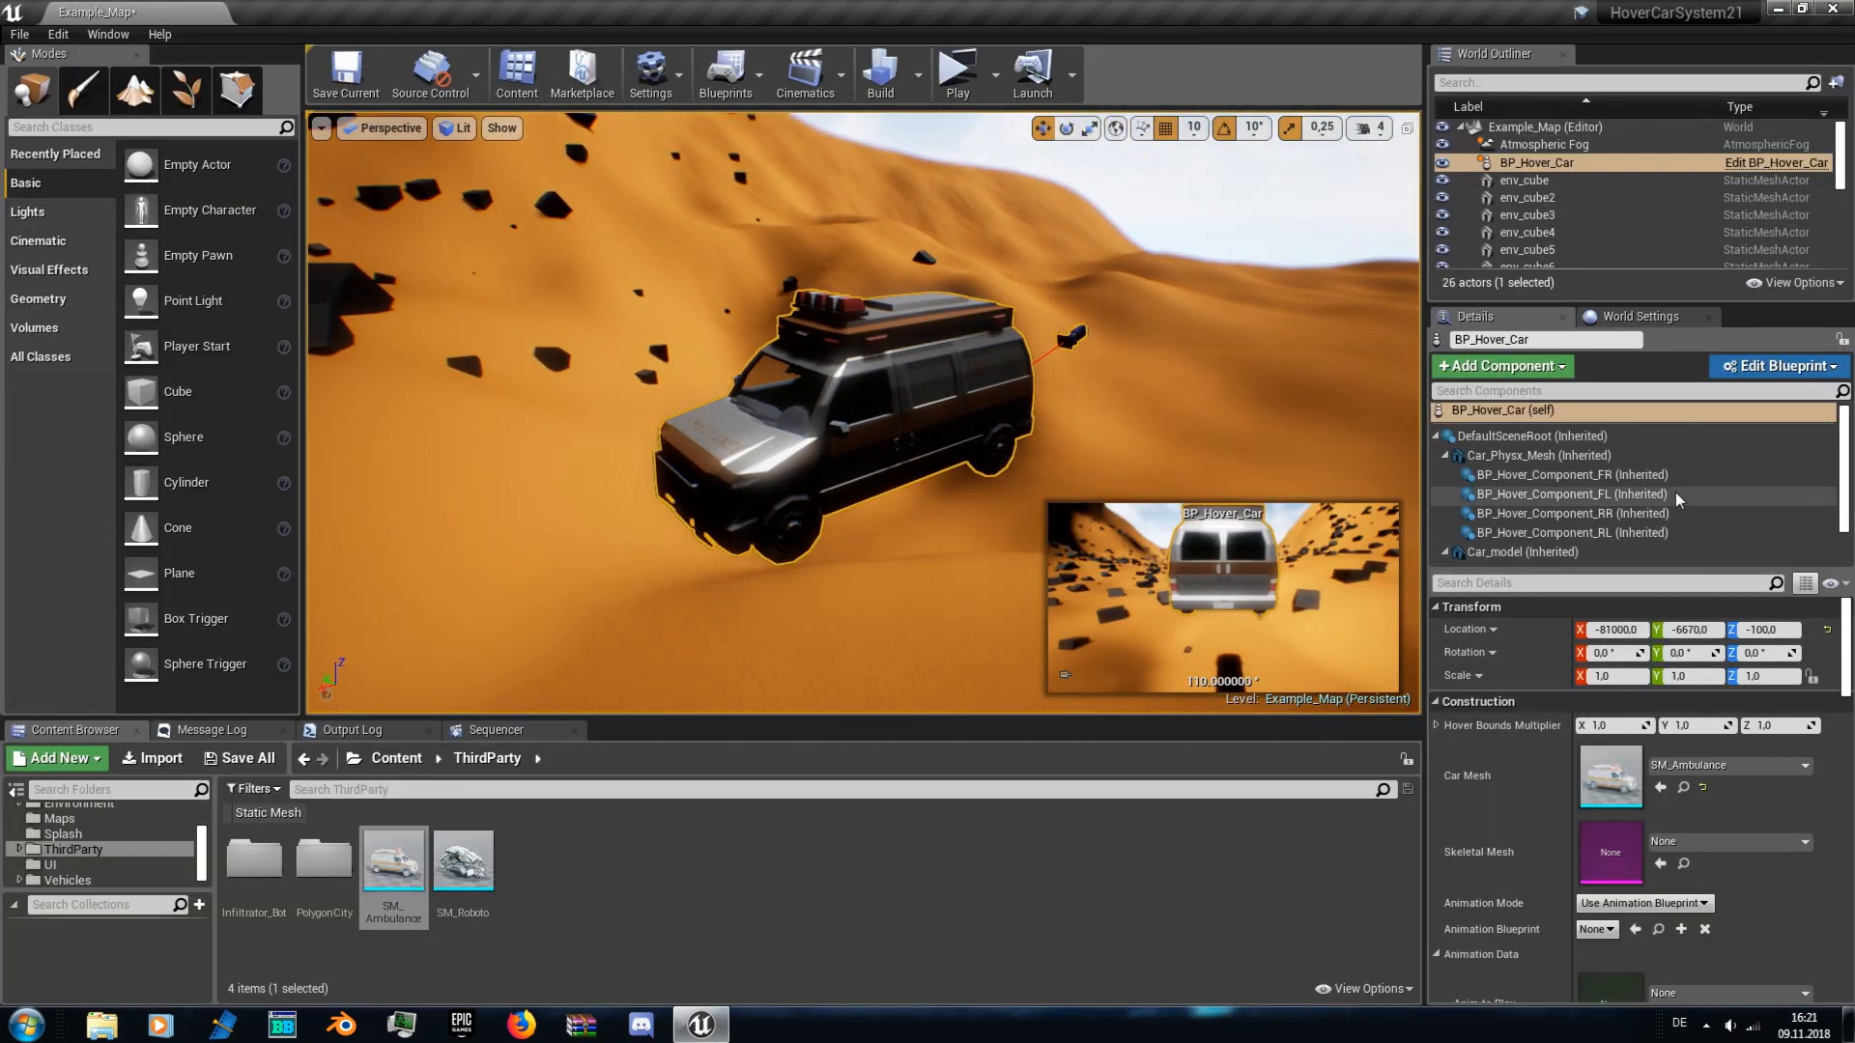
pyautogui.click(1619, 474)
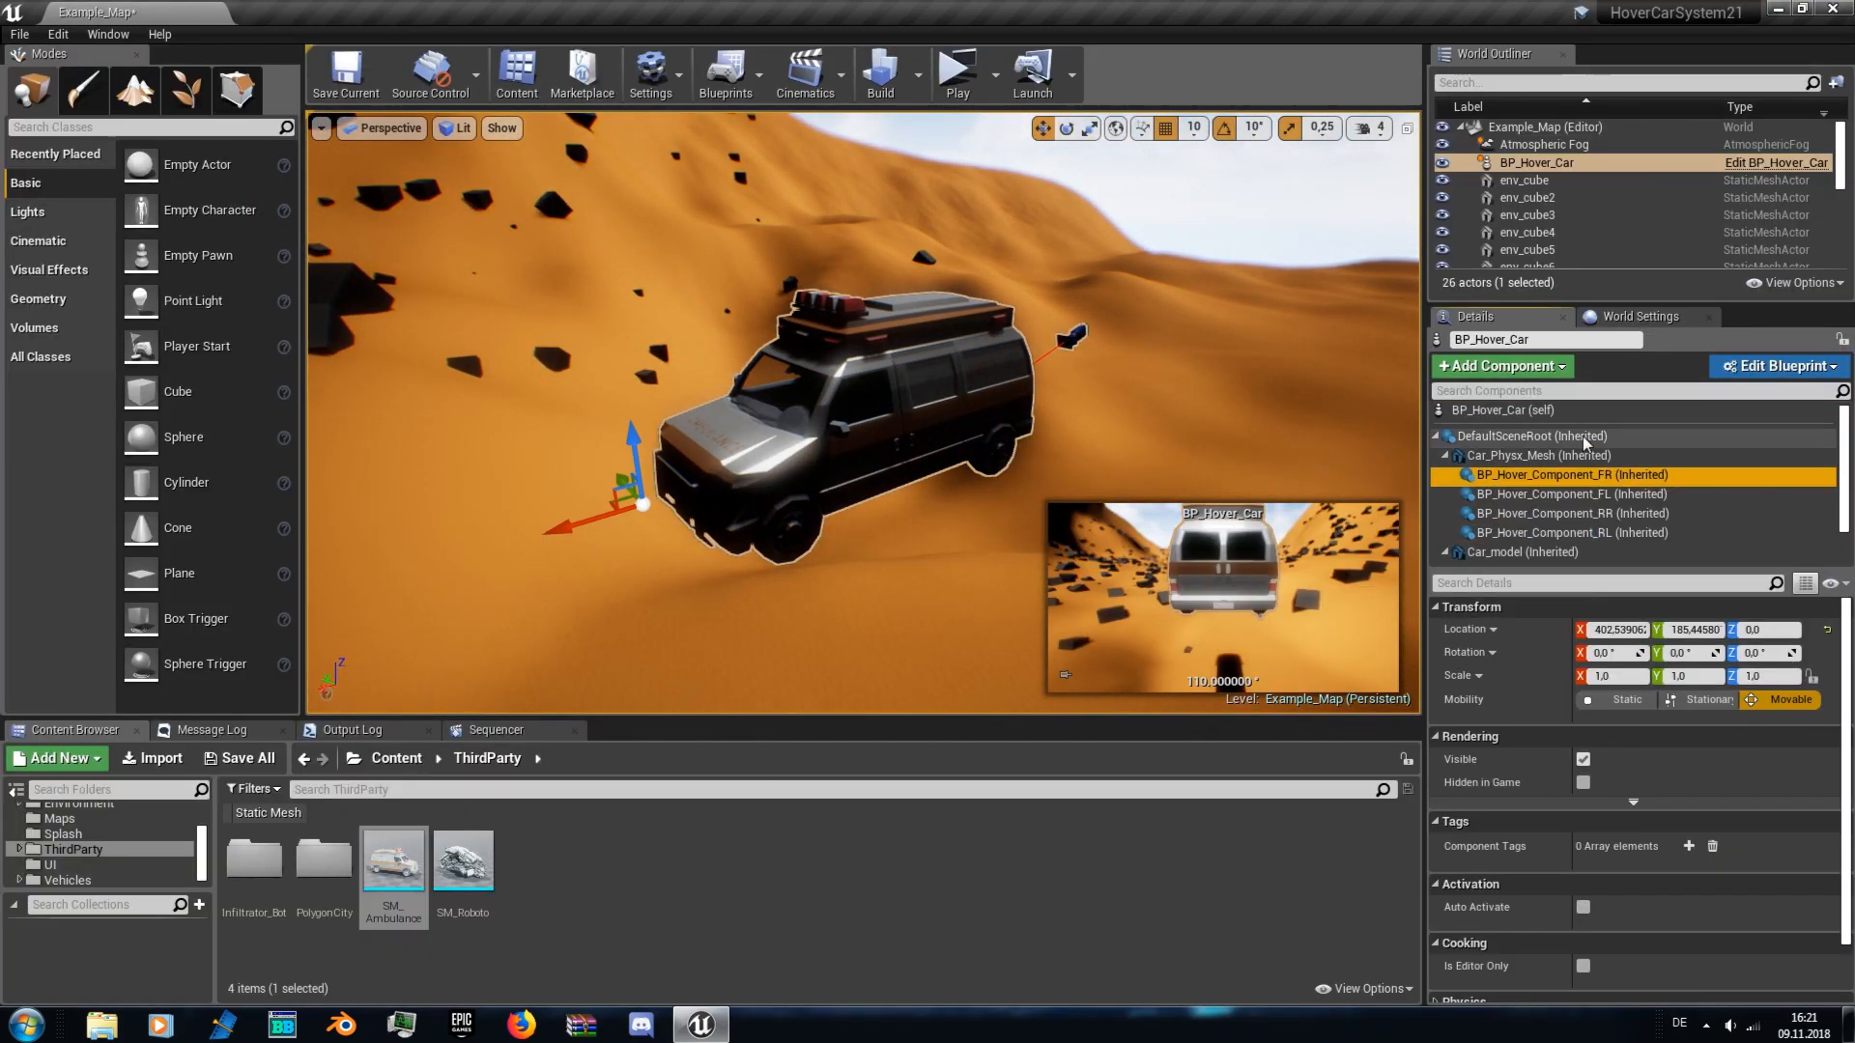
pyautogui.click(1542, 409)
# - Assign DPW_Robot_Export as the Skeletal Mesh of BP_Hover_Car and view the robot up close
pyautogui.scroll(-2, 1546, 720)
pyautogui.click(1720, 788)
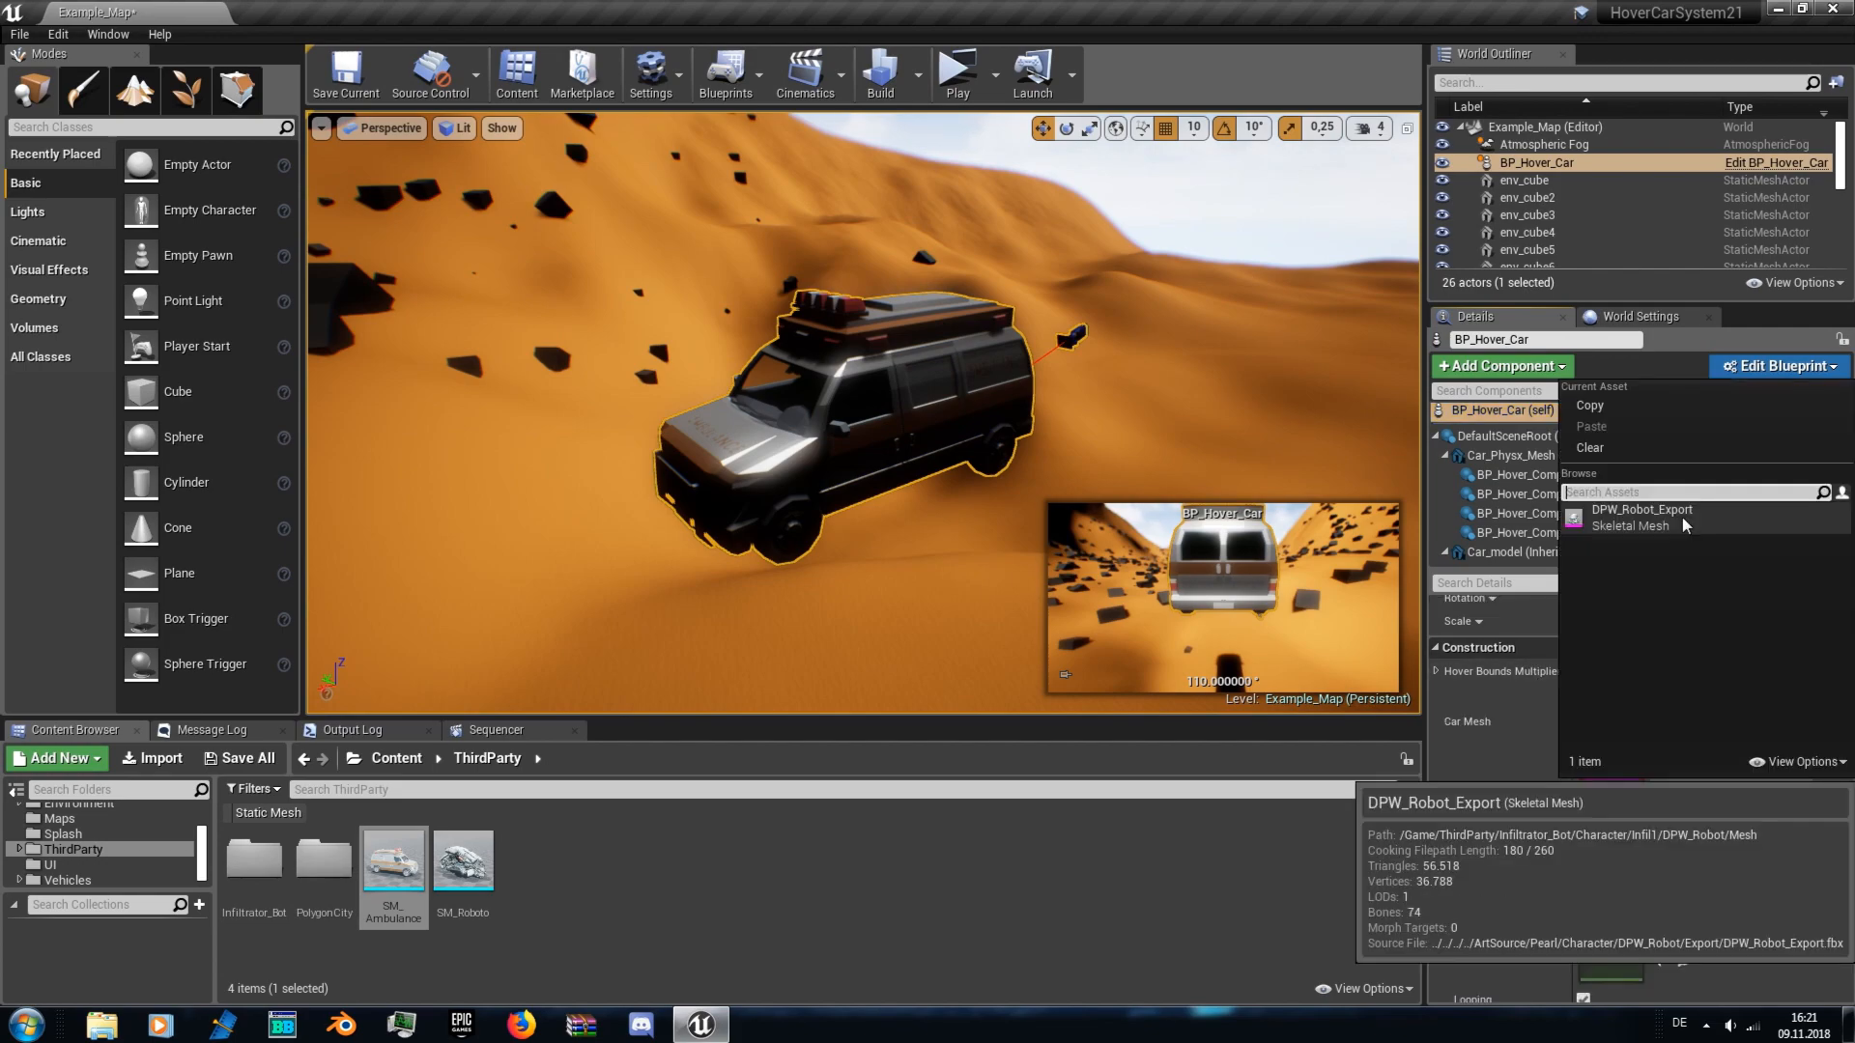
pyautogui.click(1512, 768)
pyautogui.scroll(-2, 1787, 753)
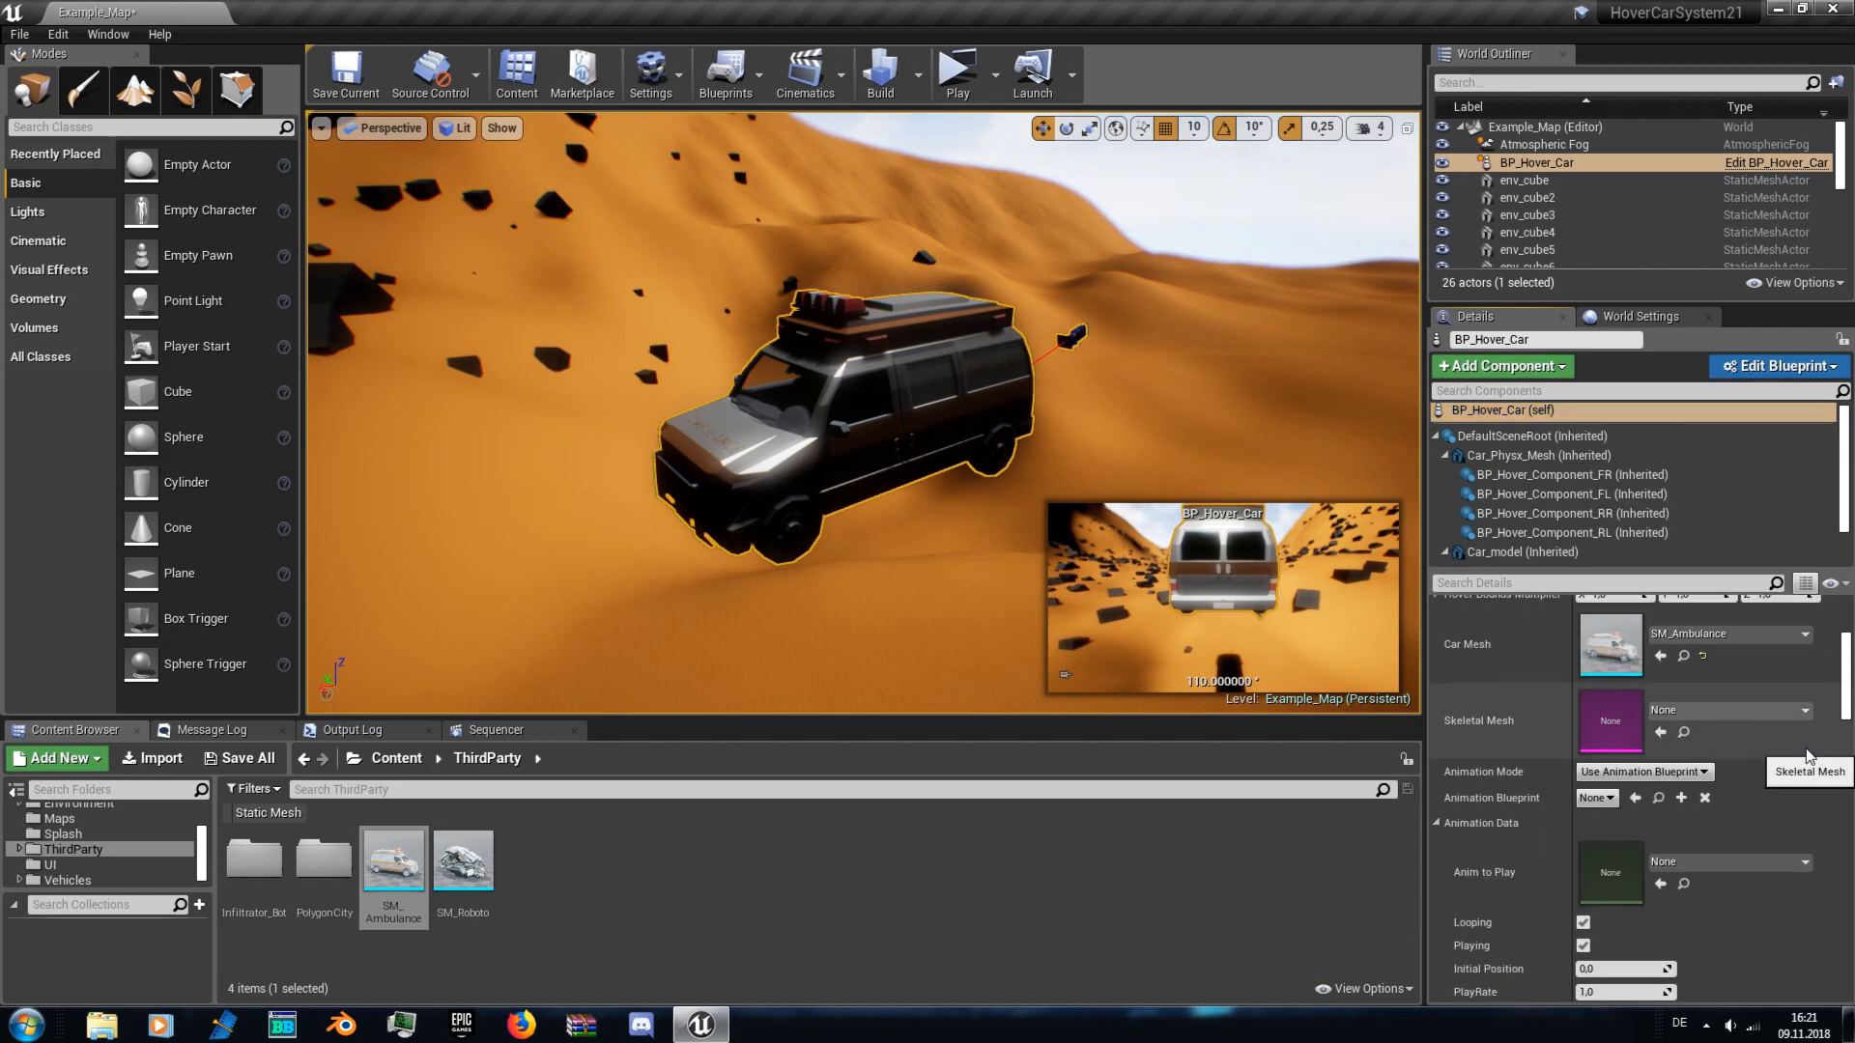
pyautogui.scroll(4, 1805, 744)
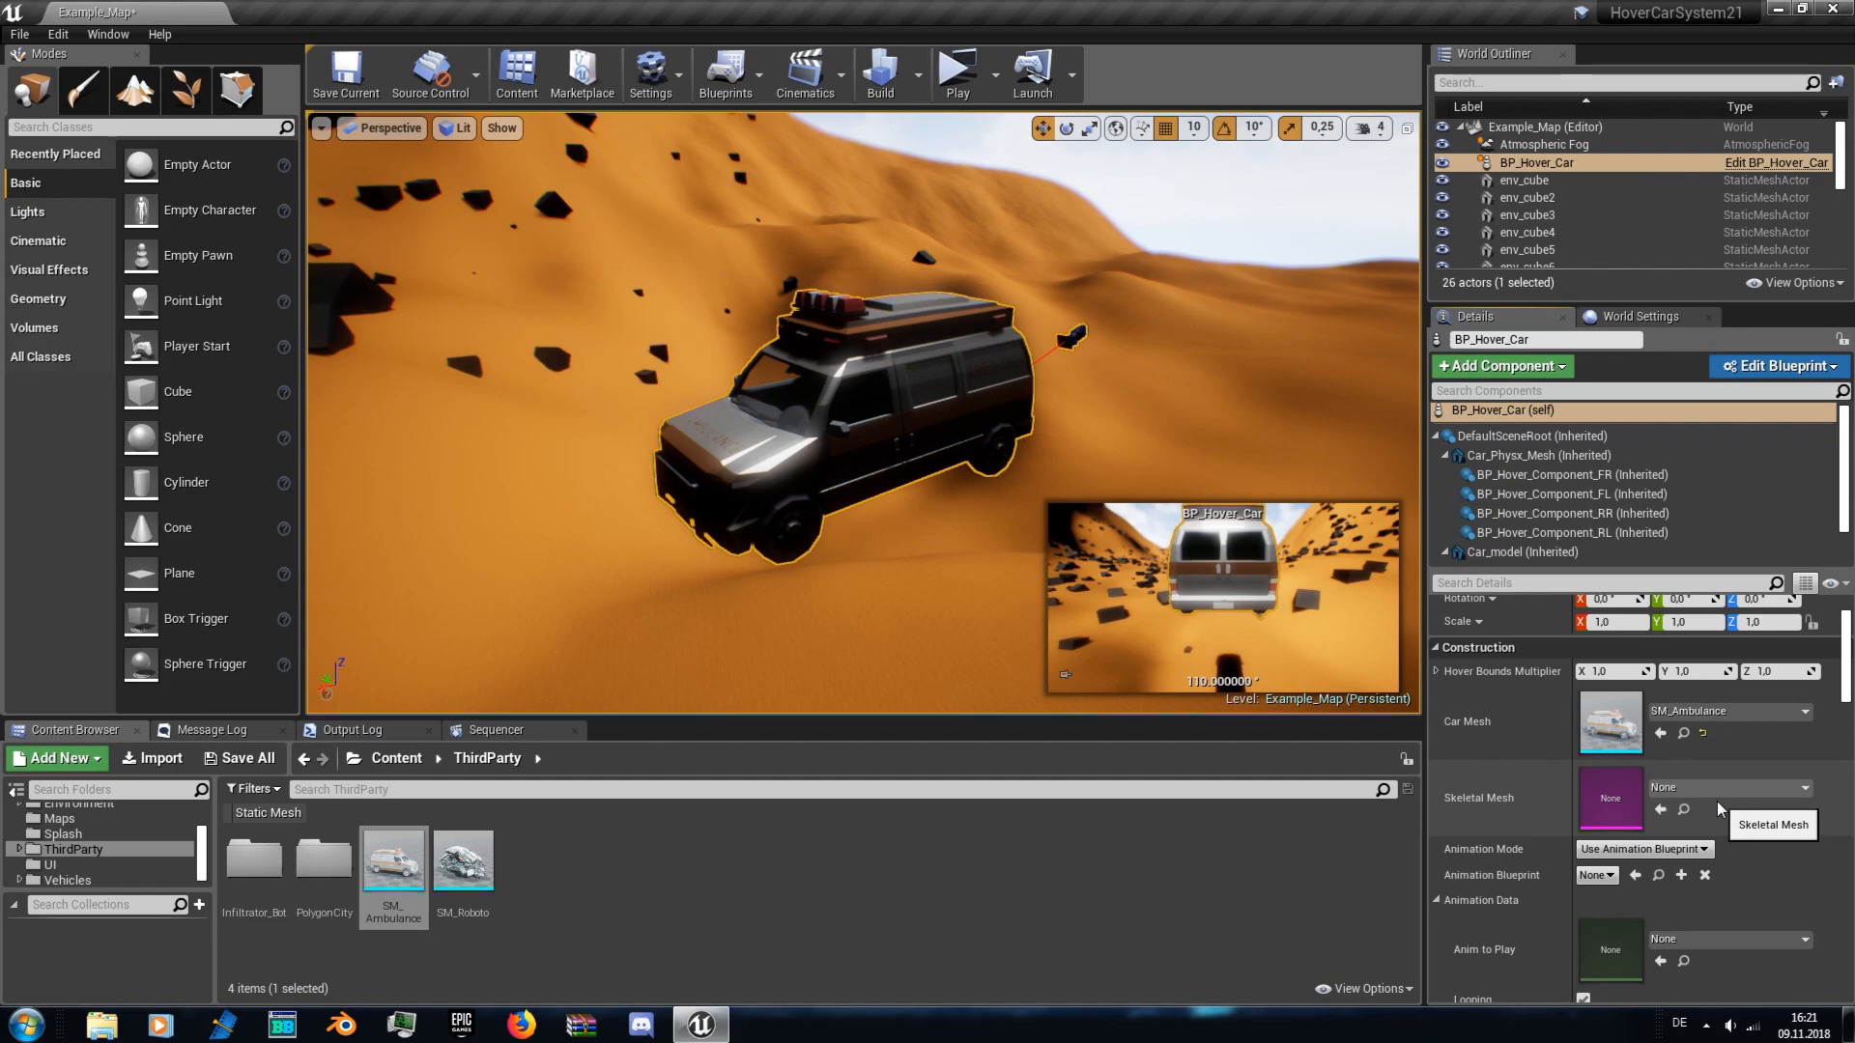
pyautogui.click(1718, 788)
pyautogui.click(1662, 524)
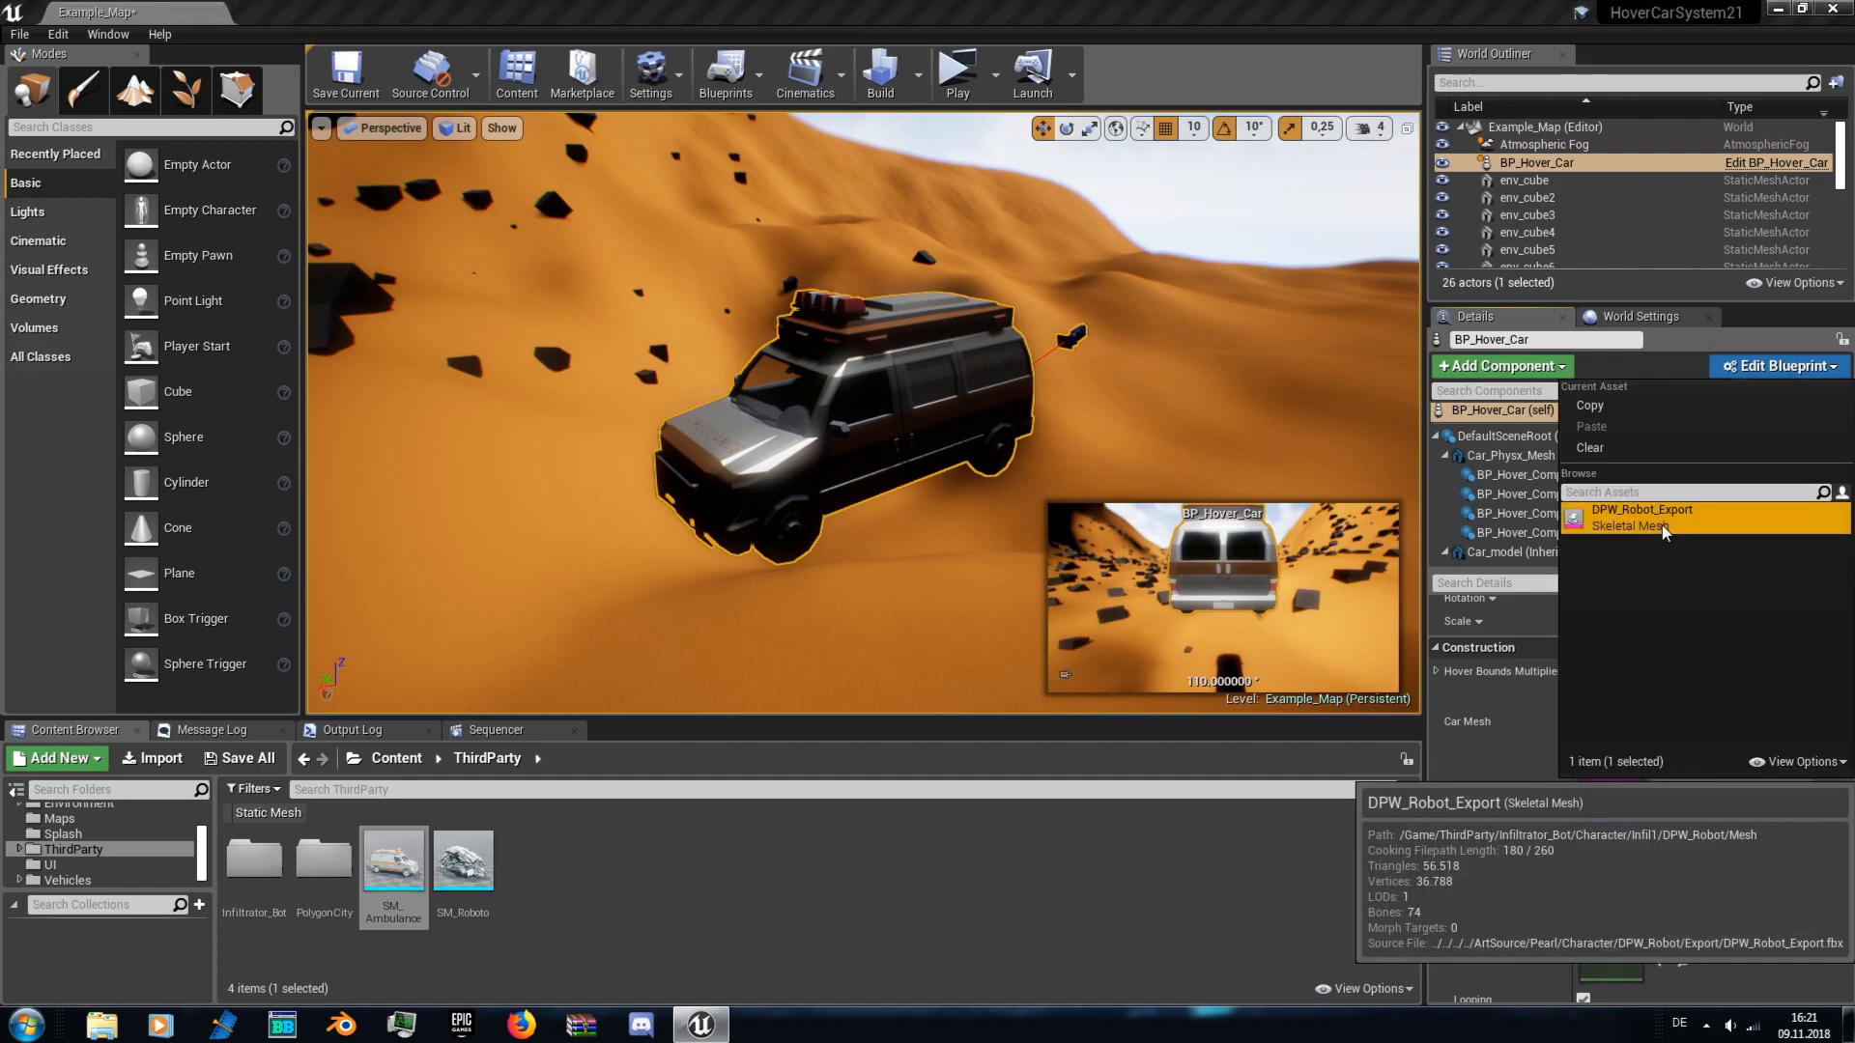
pyautogui.moveTo(1092, 415); pyautogui.dragTo(957, 326, button='right')
pyautogui.press('w')
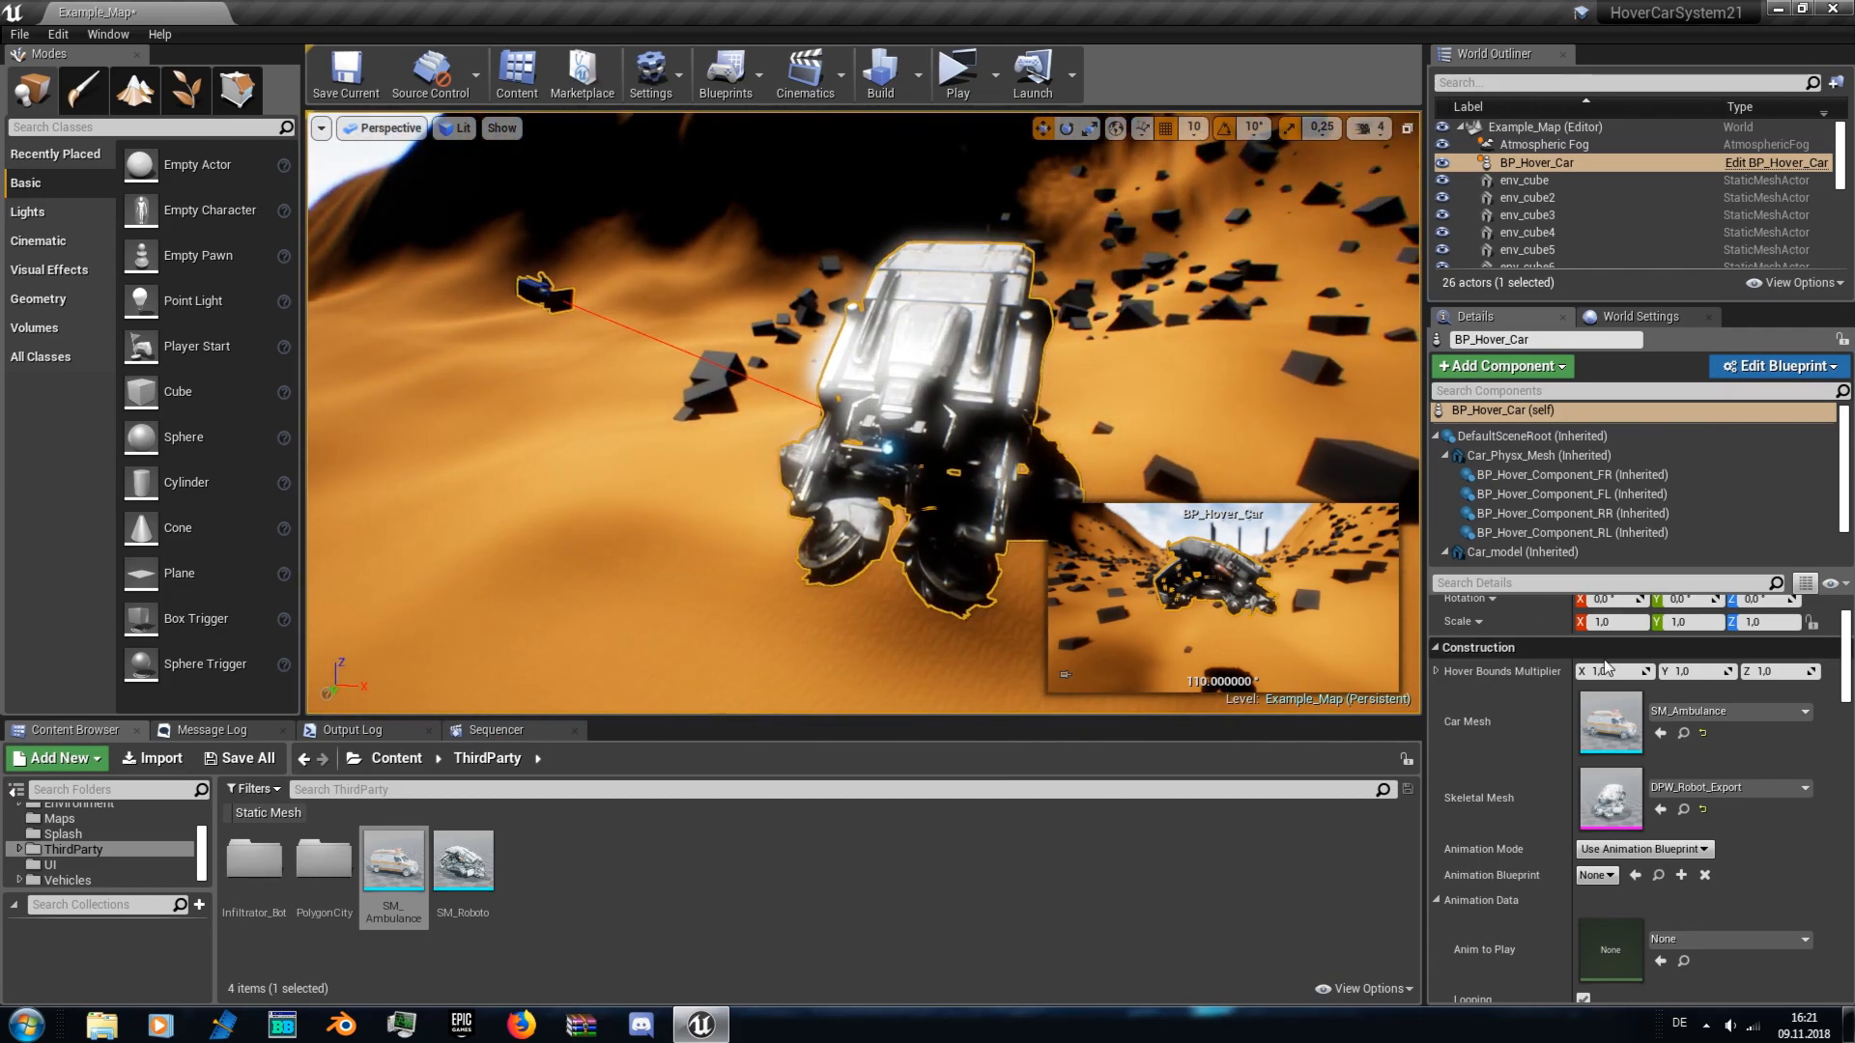
# - Reset the Skeletal Mesh to None and choose DPW_Robot_Export for it again
pyautogui.click(1704, 813)
pyautogui.click(1706, 788)
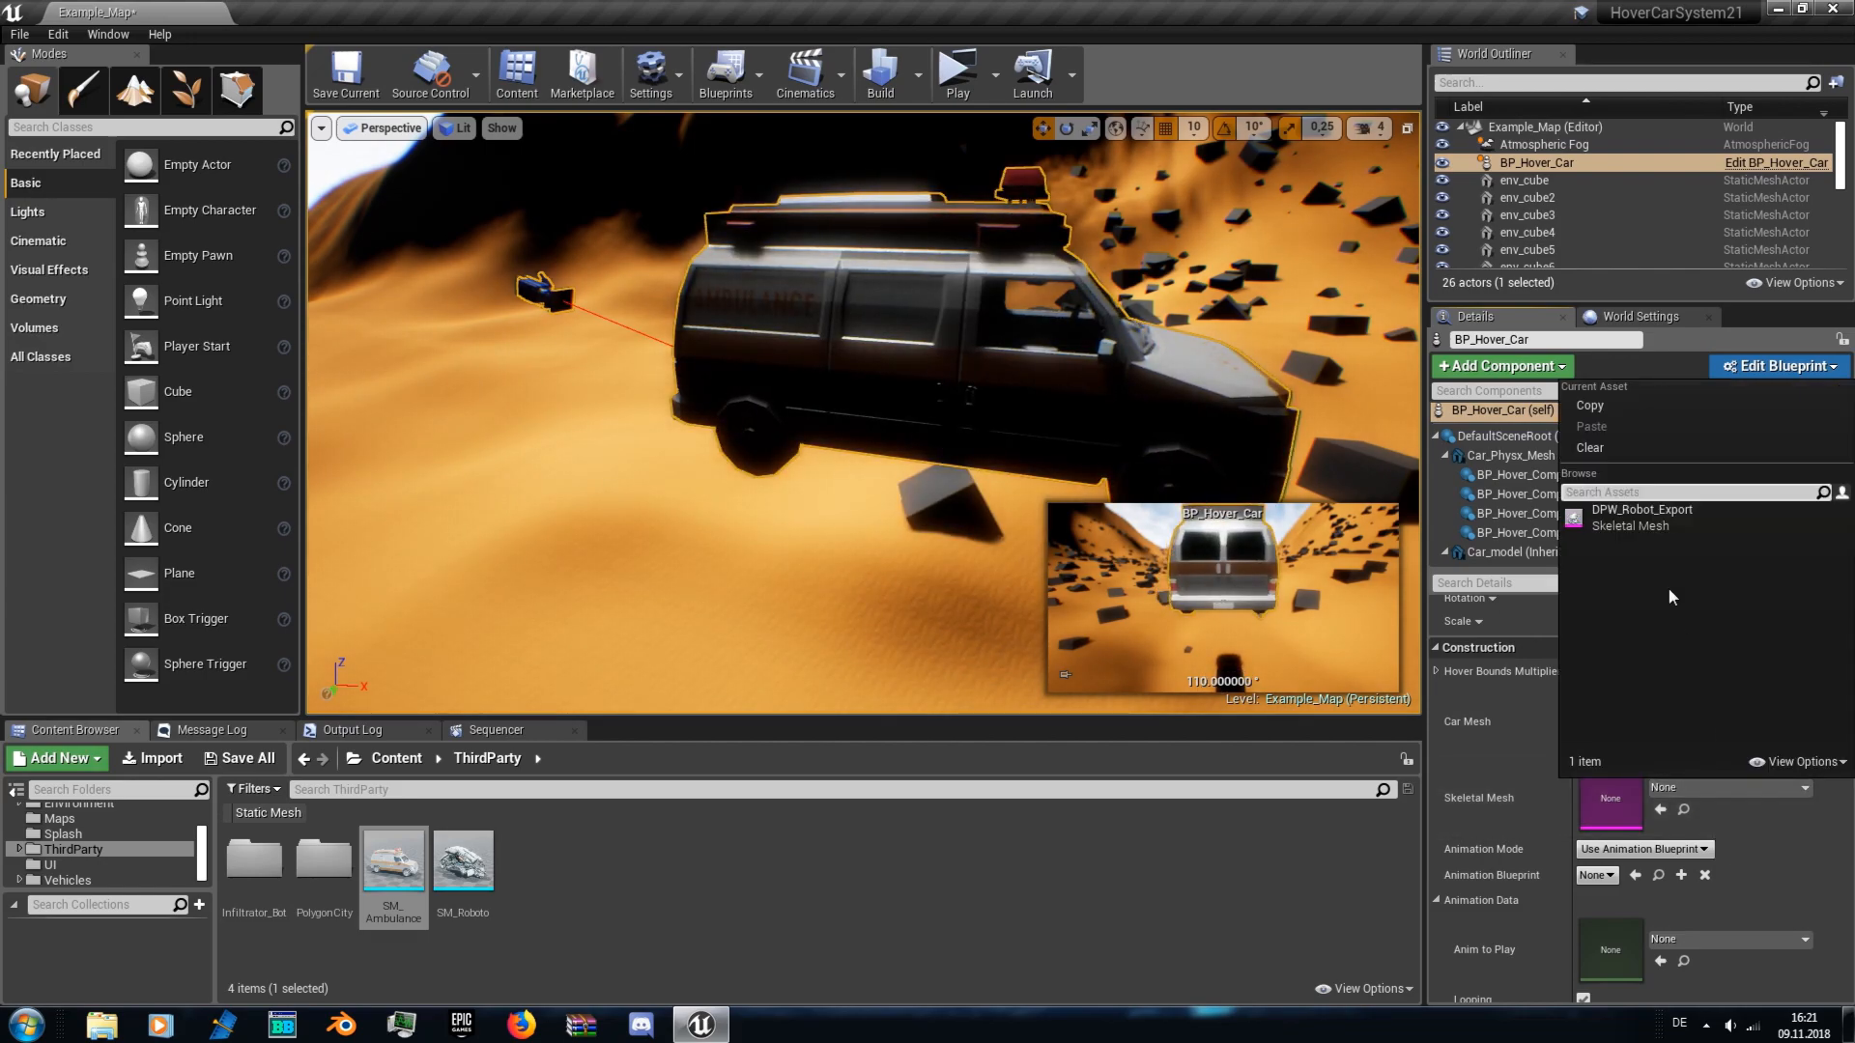
pyautogui.click(1643, 517)
pyautogui.moveTo(863, 414); pyautogui.dragTo(1014, 362, button='right')
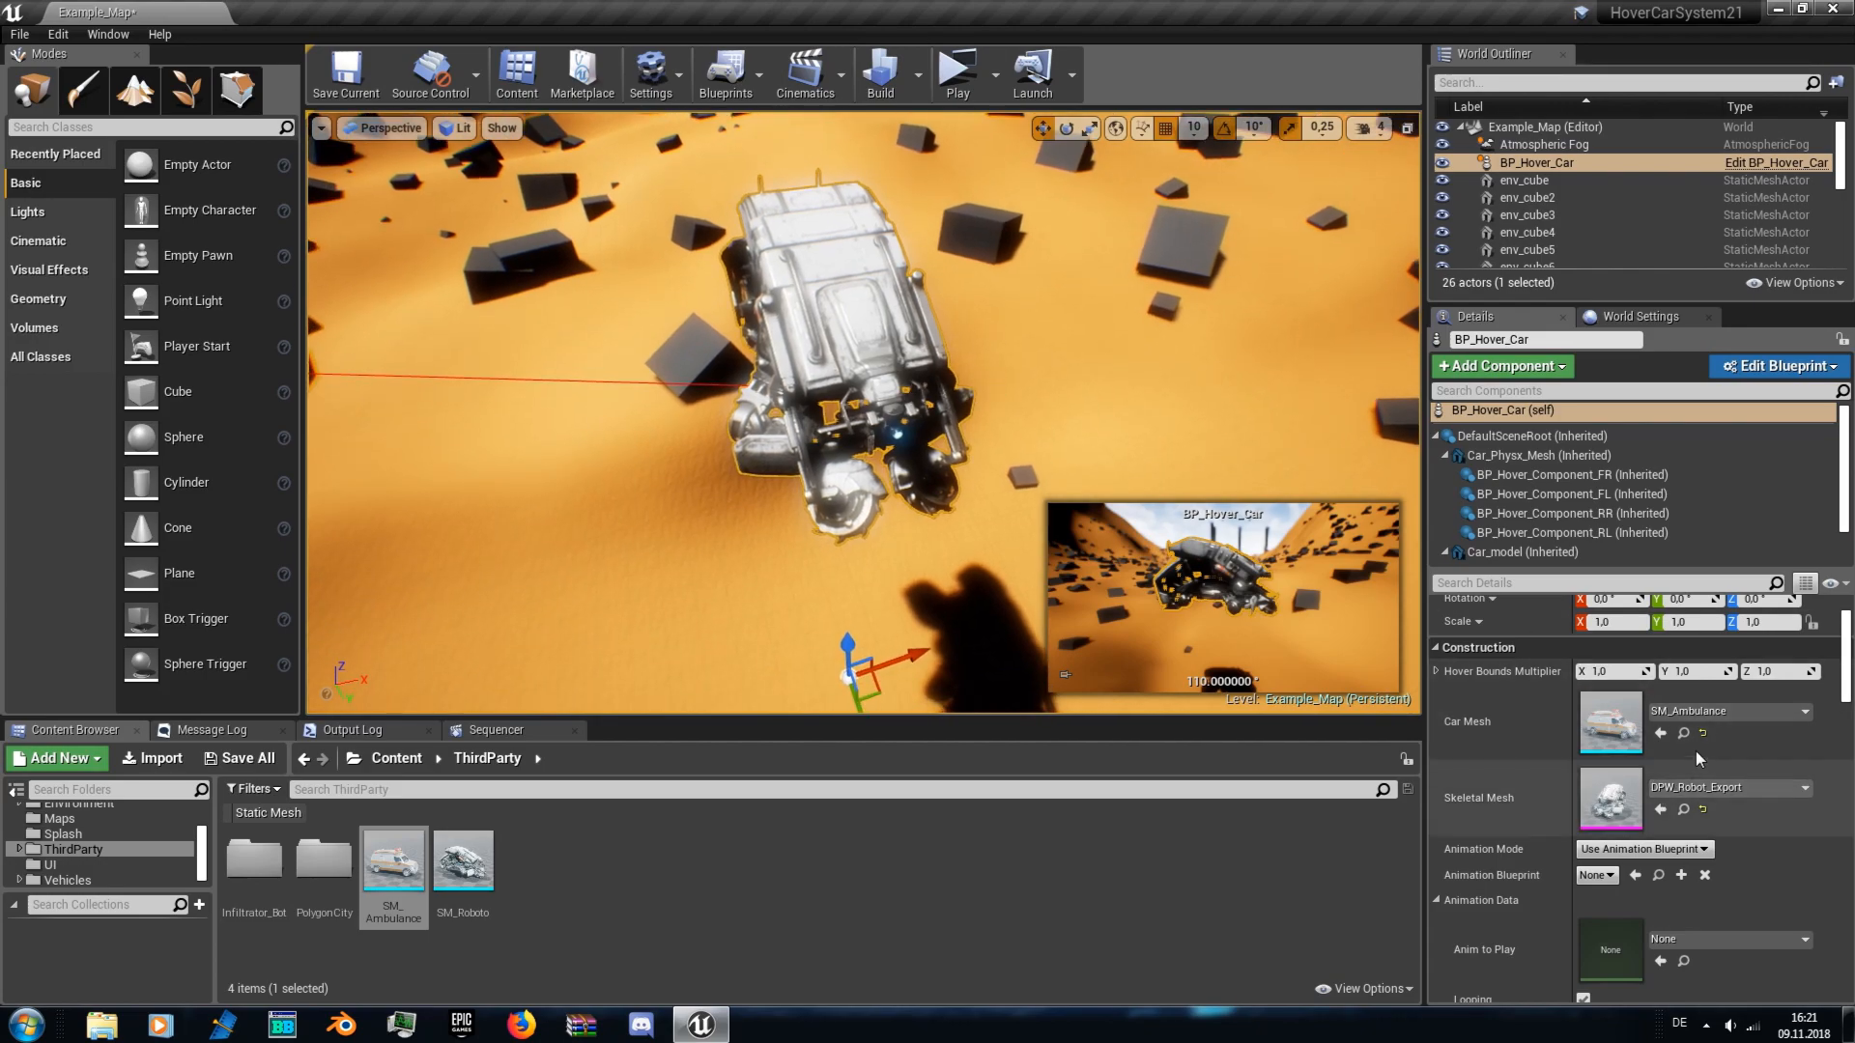
# - Set the Z value of the Skeletal Rotation Offset to -90 for the robot mesh
pyautogui.scroll(-2, 1696, 744)
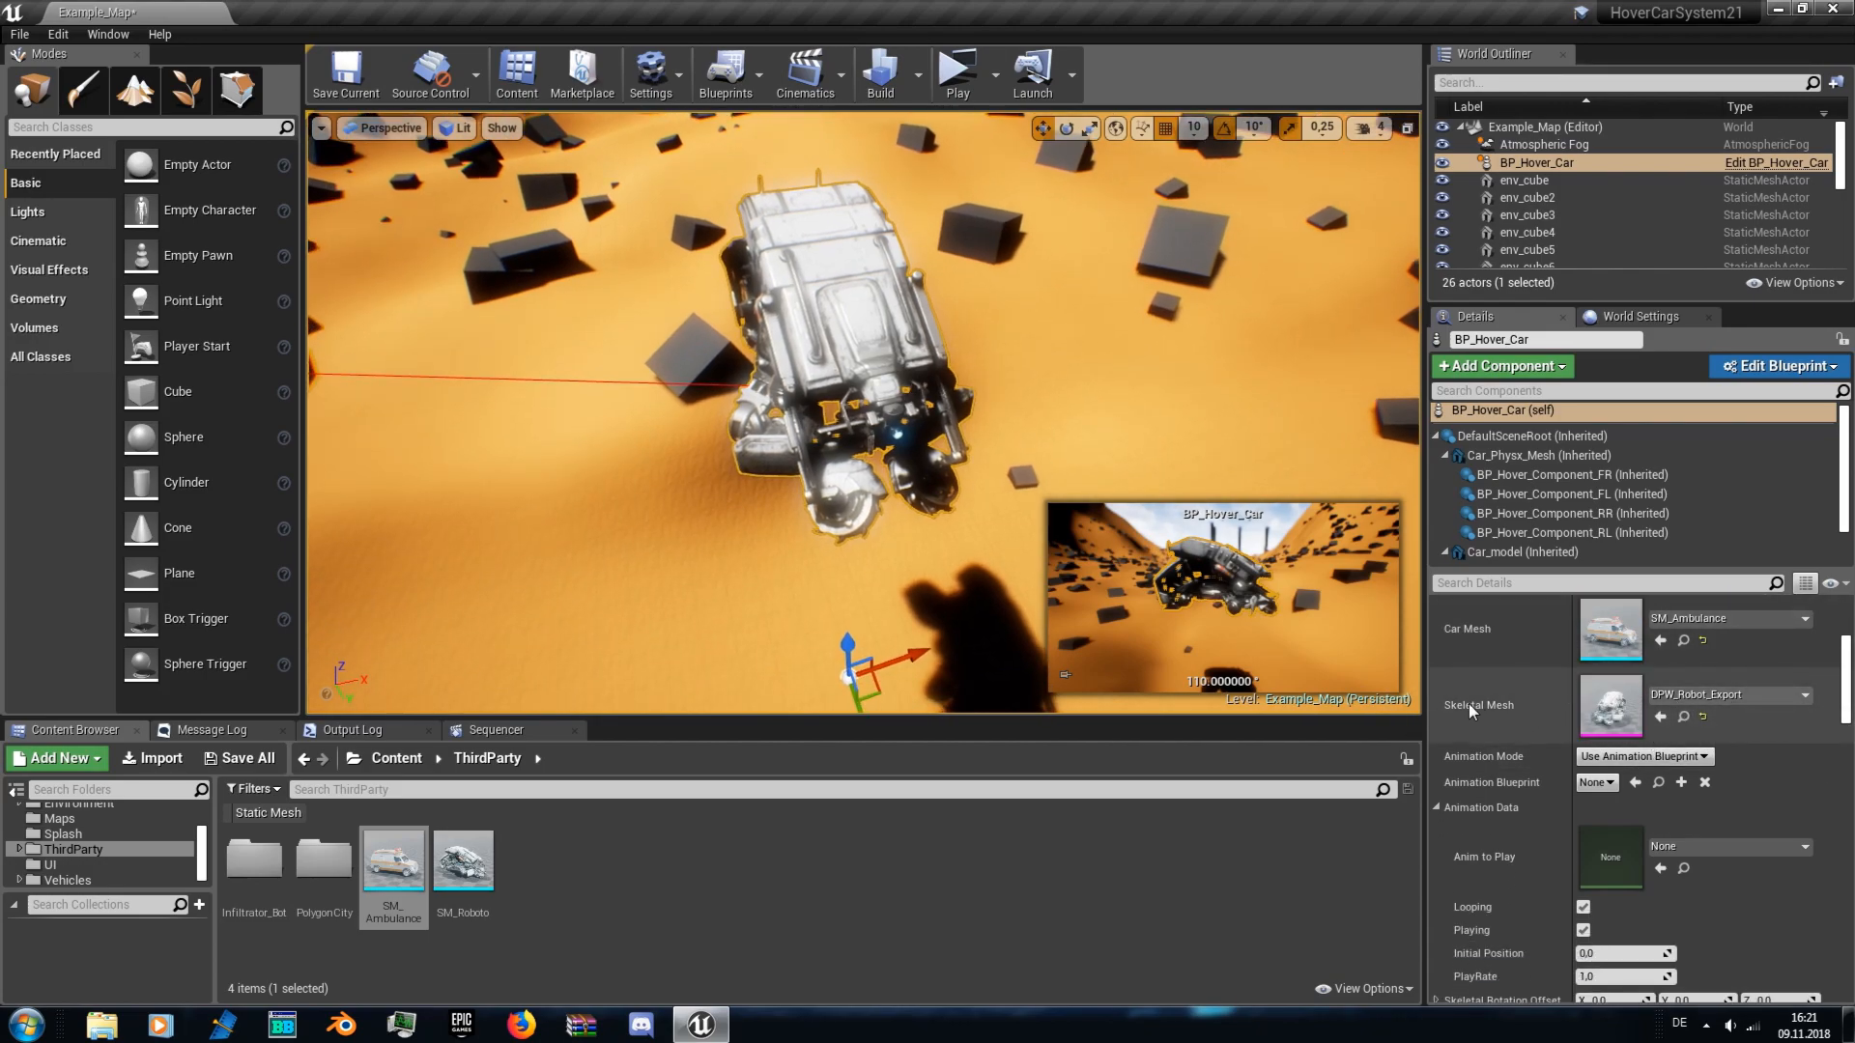
pyautogui.scroll(-1, 1632, 721)
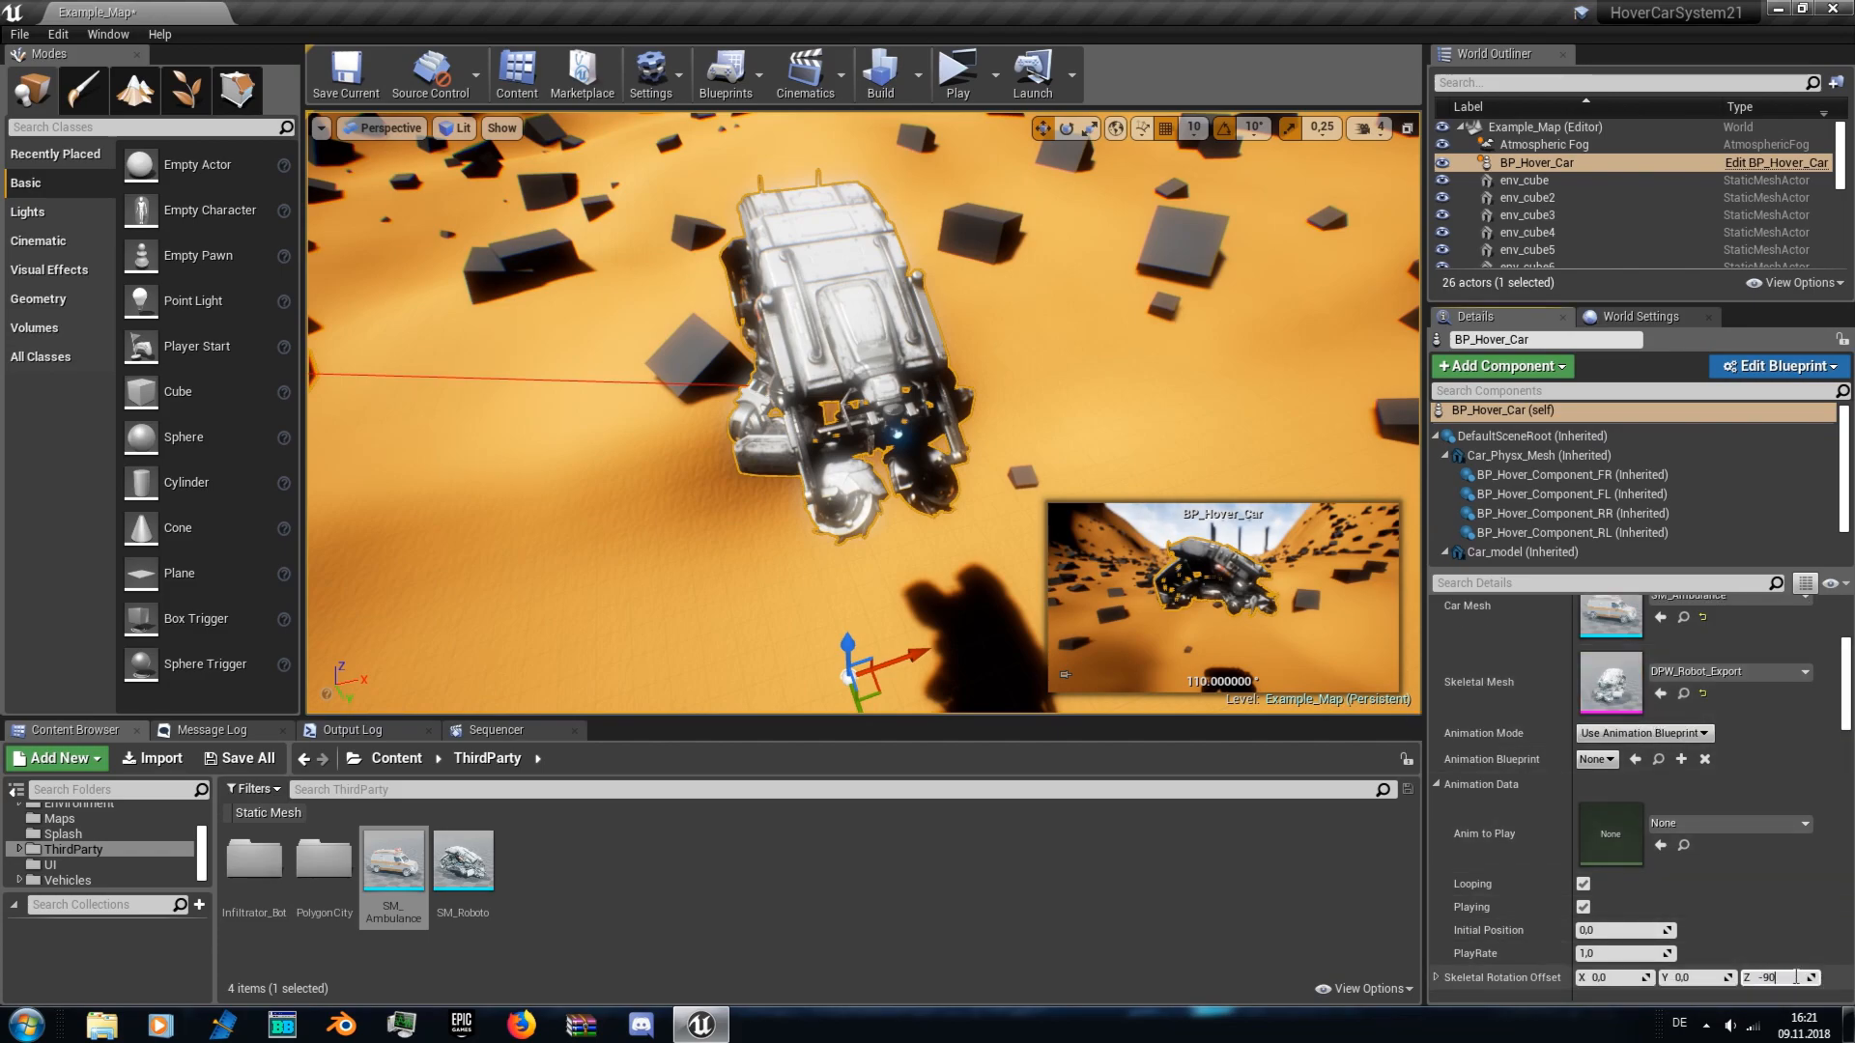
pyautogui.press('Return')
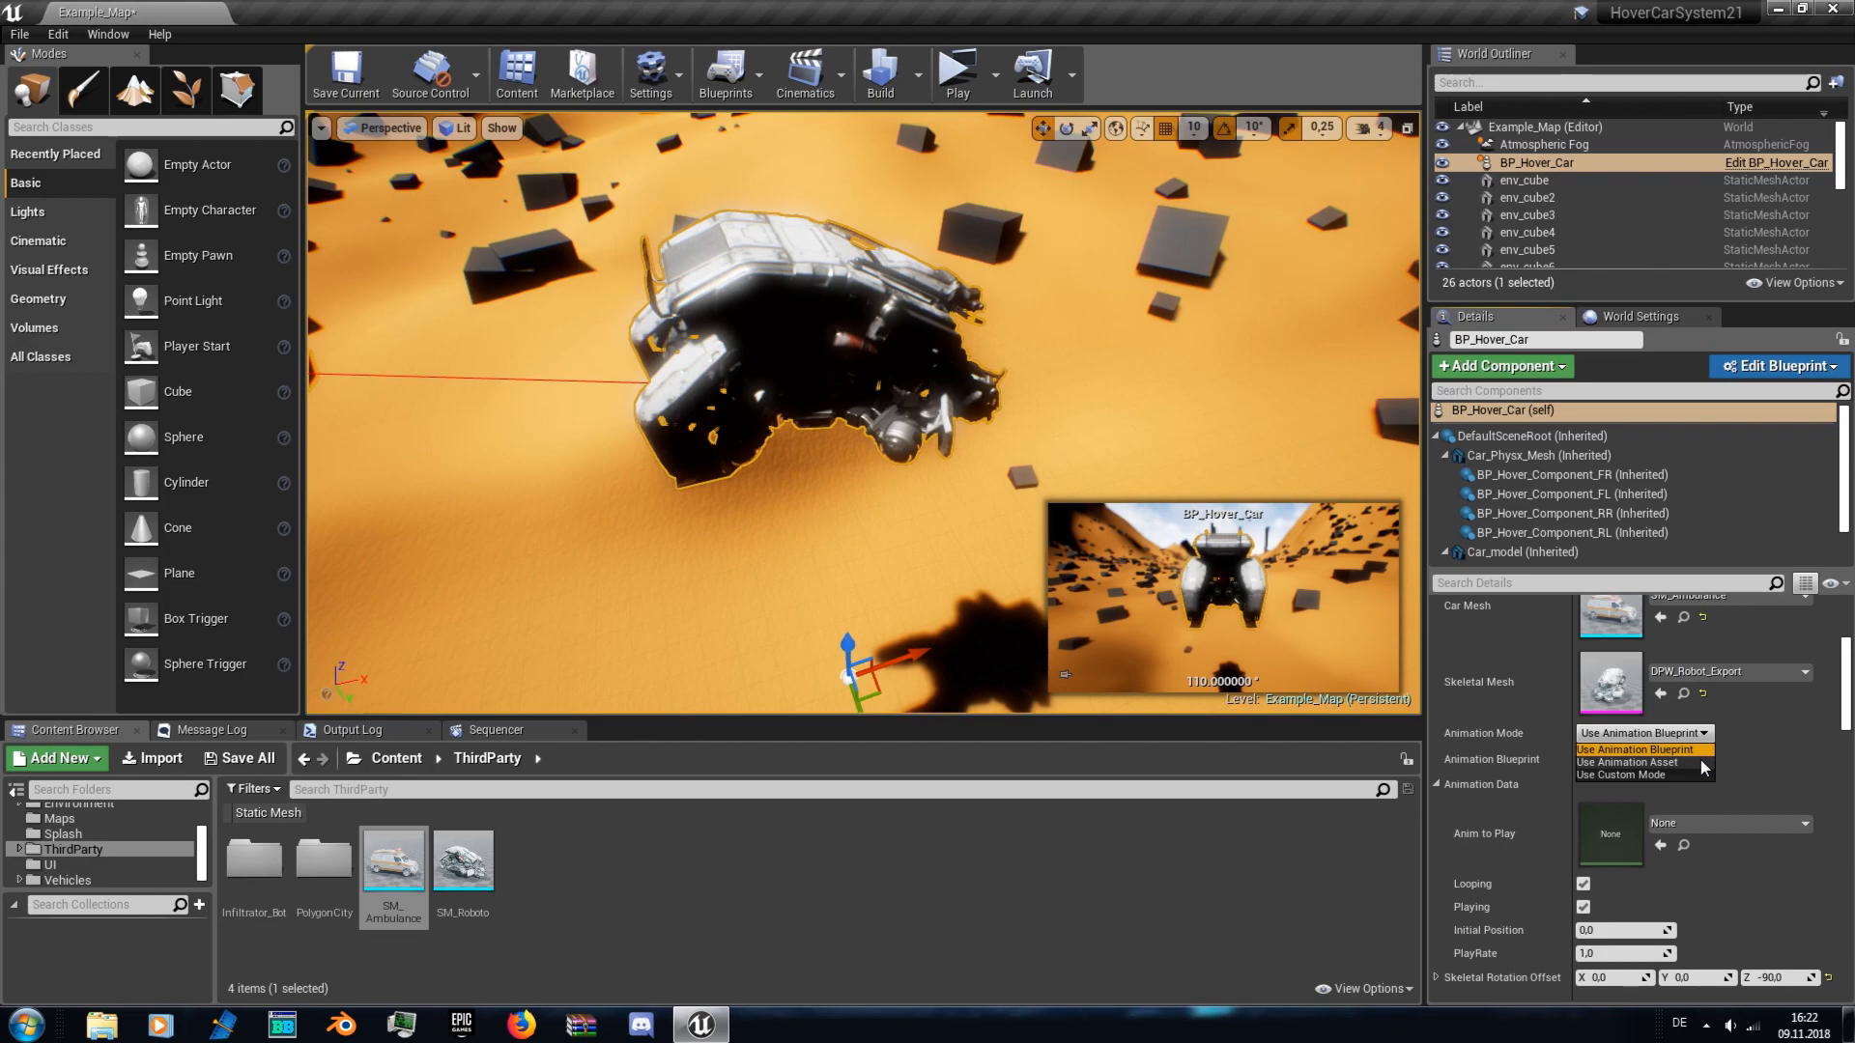
# - Set the Animation Mode to Use Animation Asset and choose Shot_0400_BuilderBot1 as the Anim to Play
pyautogui.click(1701, 762)
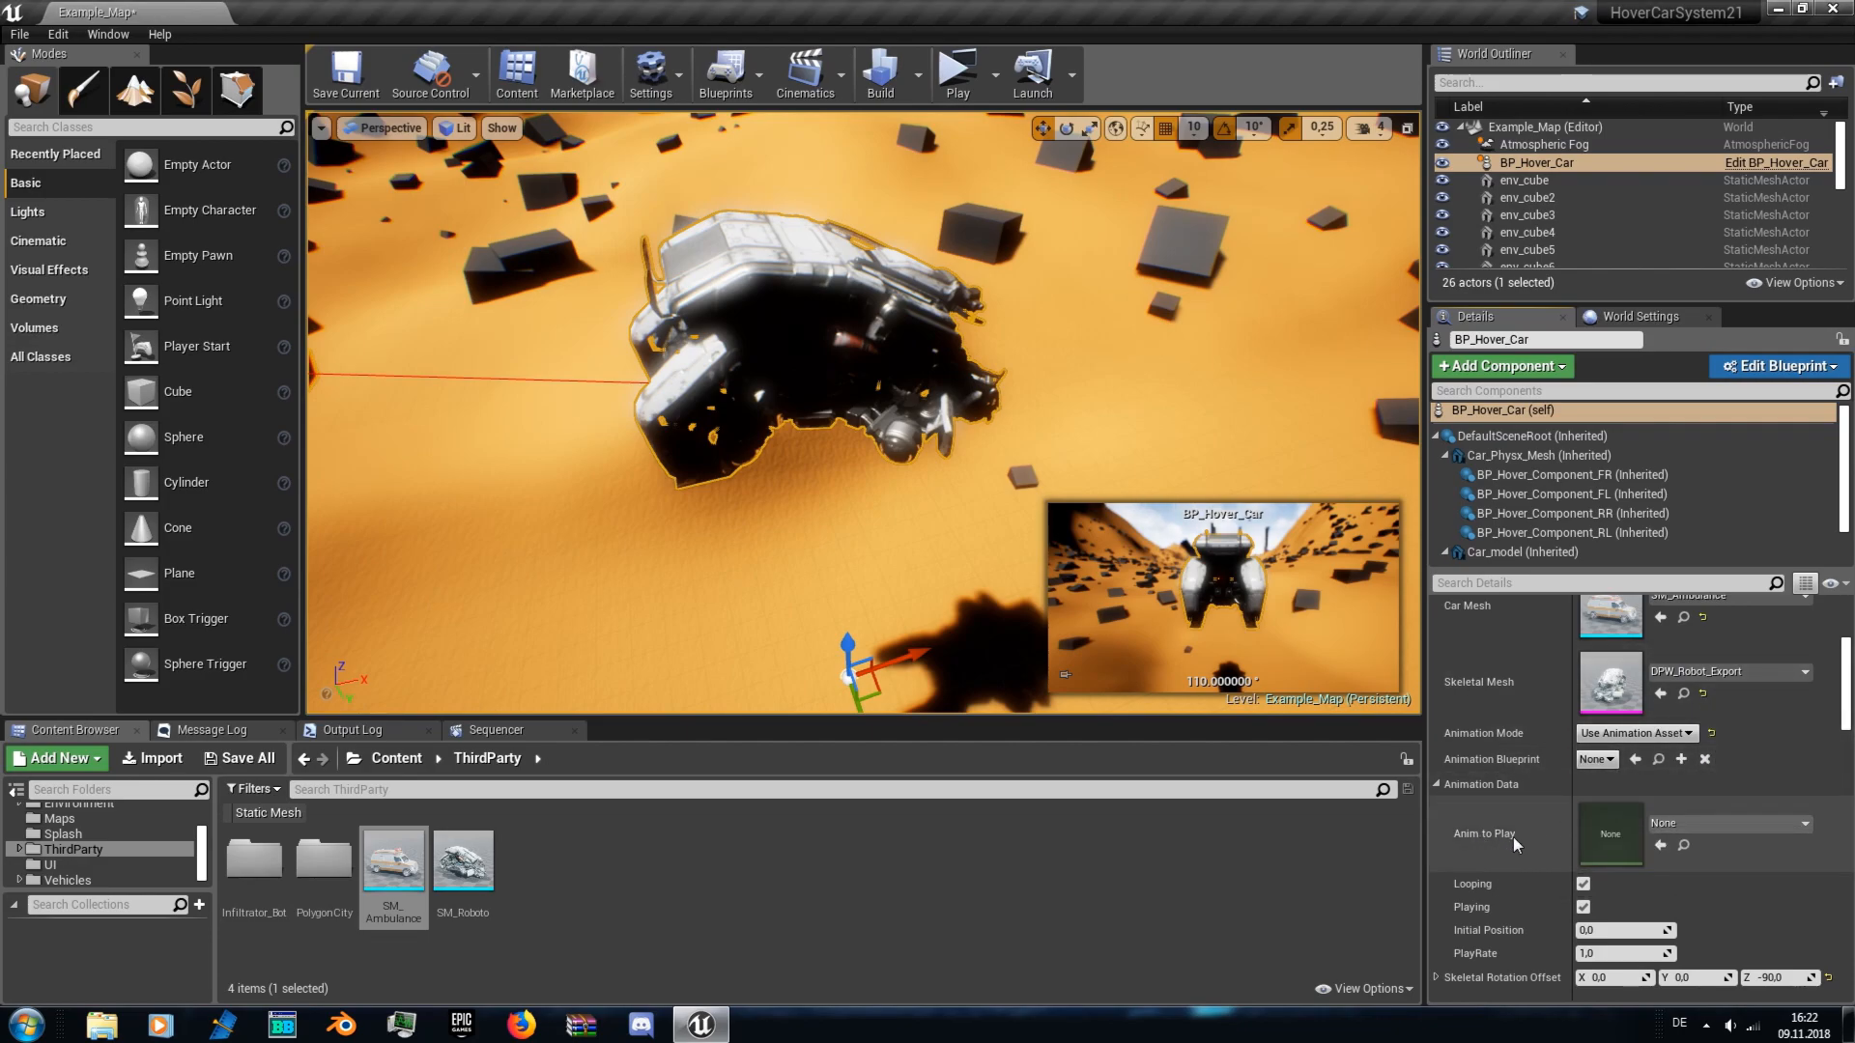
pyautogui.click(1725, 823)
pyautogui.click(1689, 549)
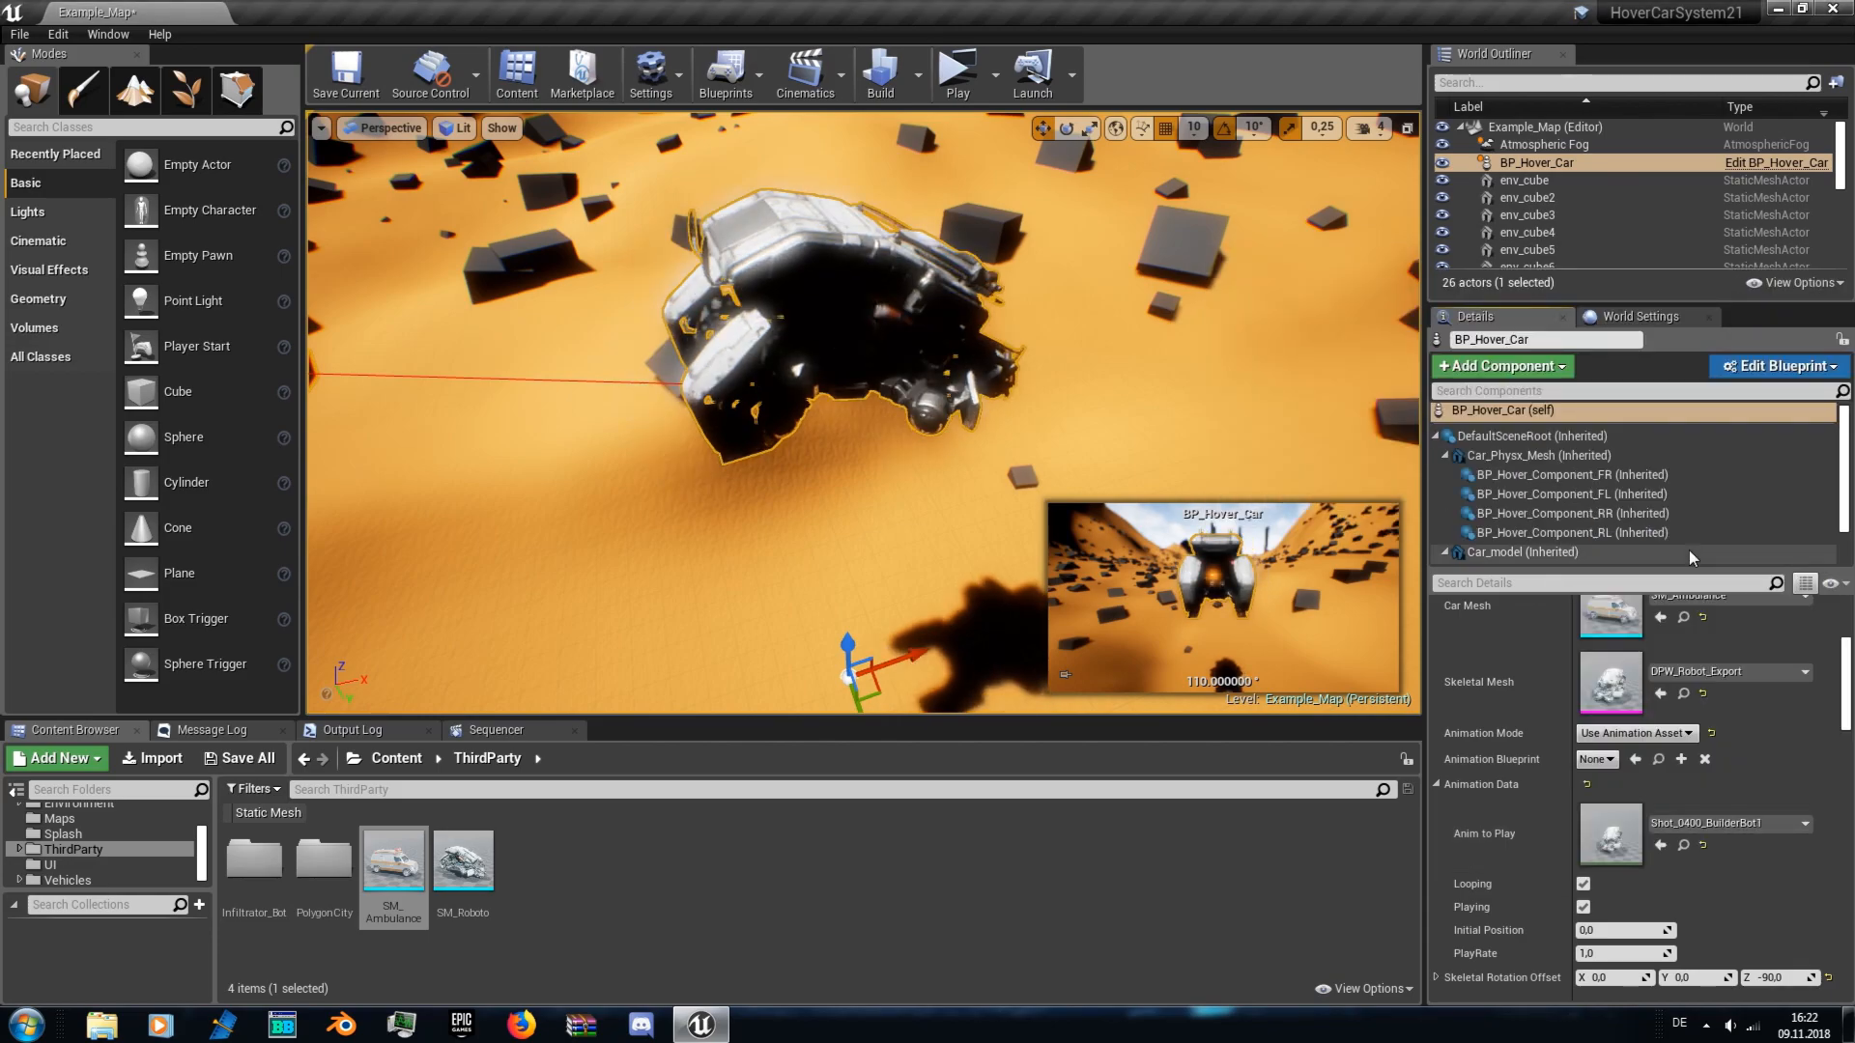
pyautogui.keyDown('alt'); pyautogui.moveTo(1094, 330); pyautogui.dragTo(1507, 348); pyautogui.keyUp('alt')
# - Play-test the animated robot by turning it left and right, and end the preview
pyautogui.click(974, 79)
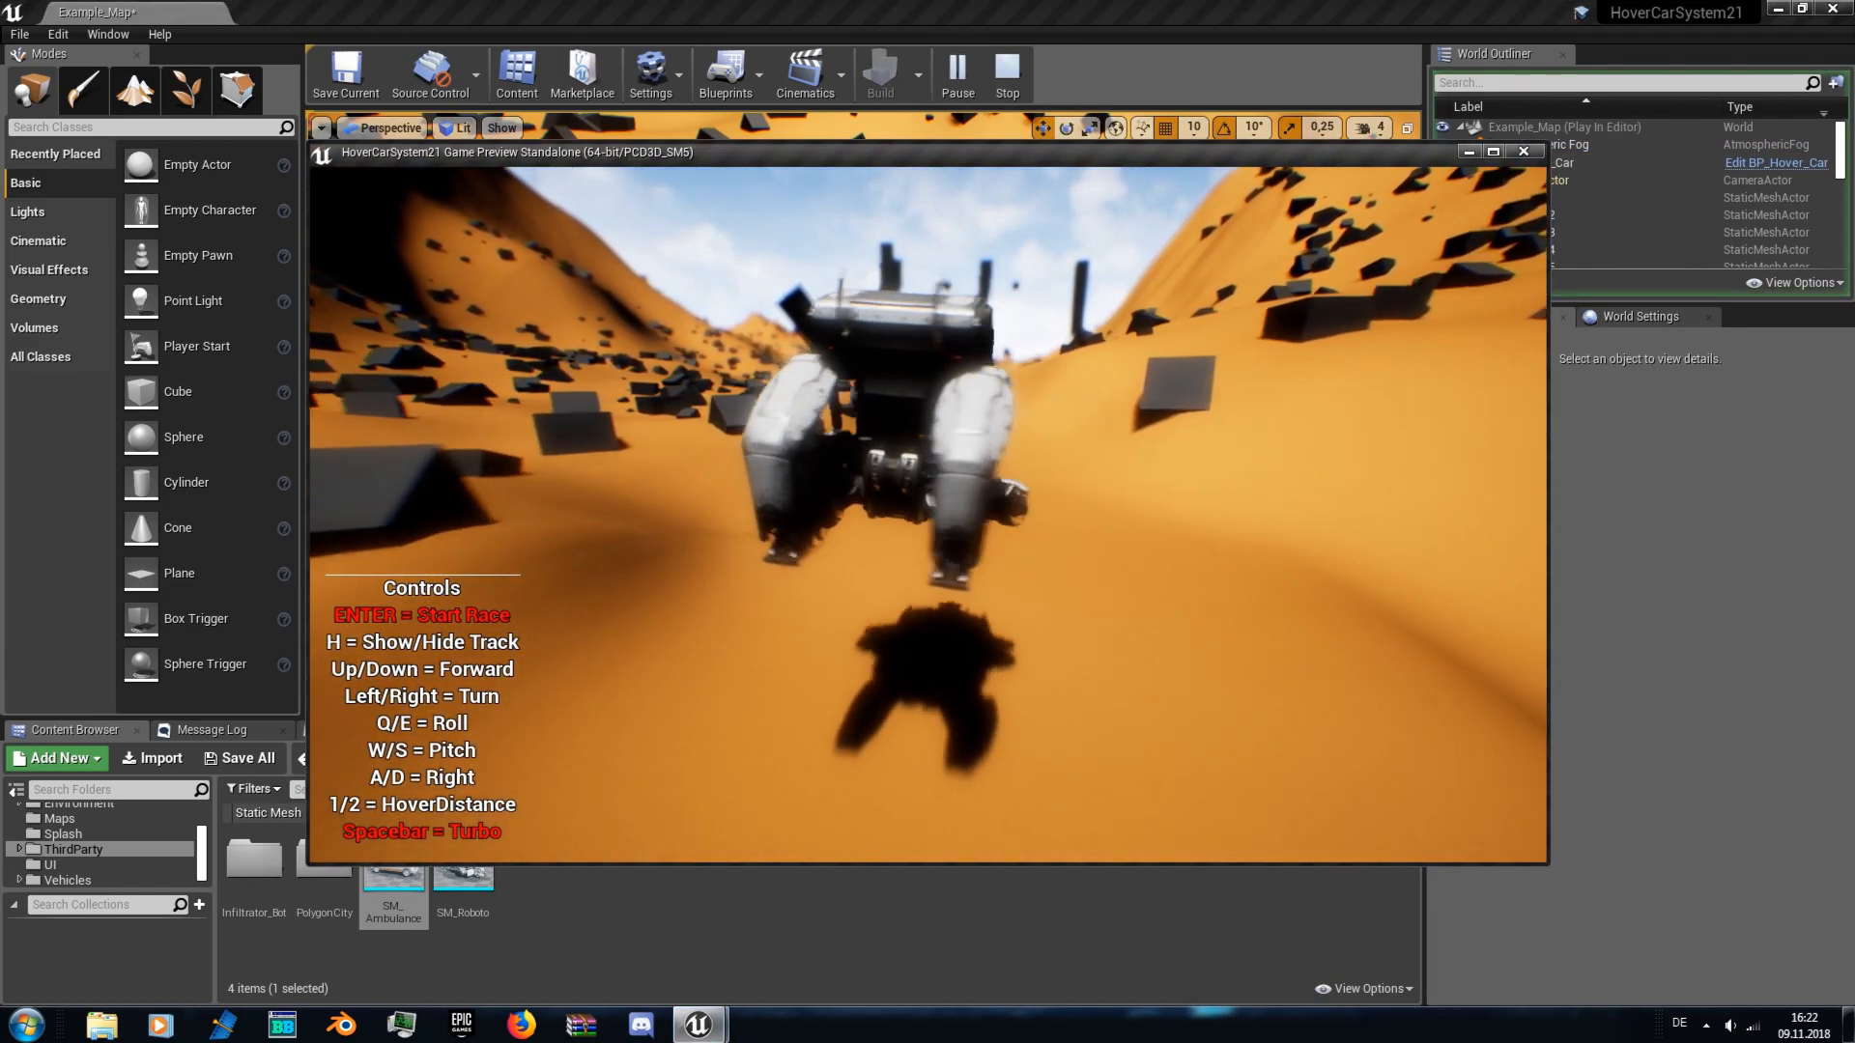
pyautogui.press('Left')
pyautogui.press('Right')
pyautogui.press('Left')
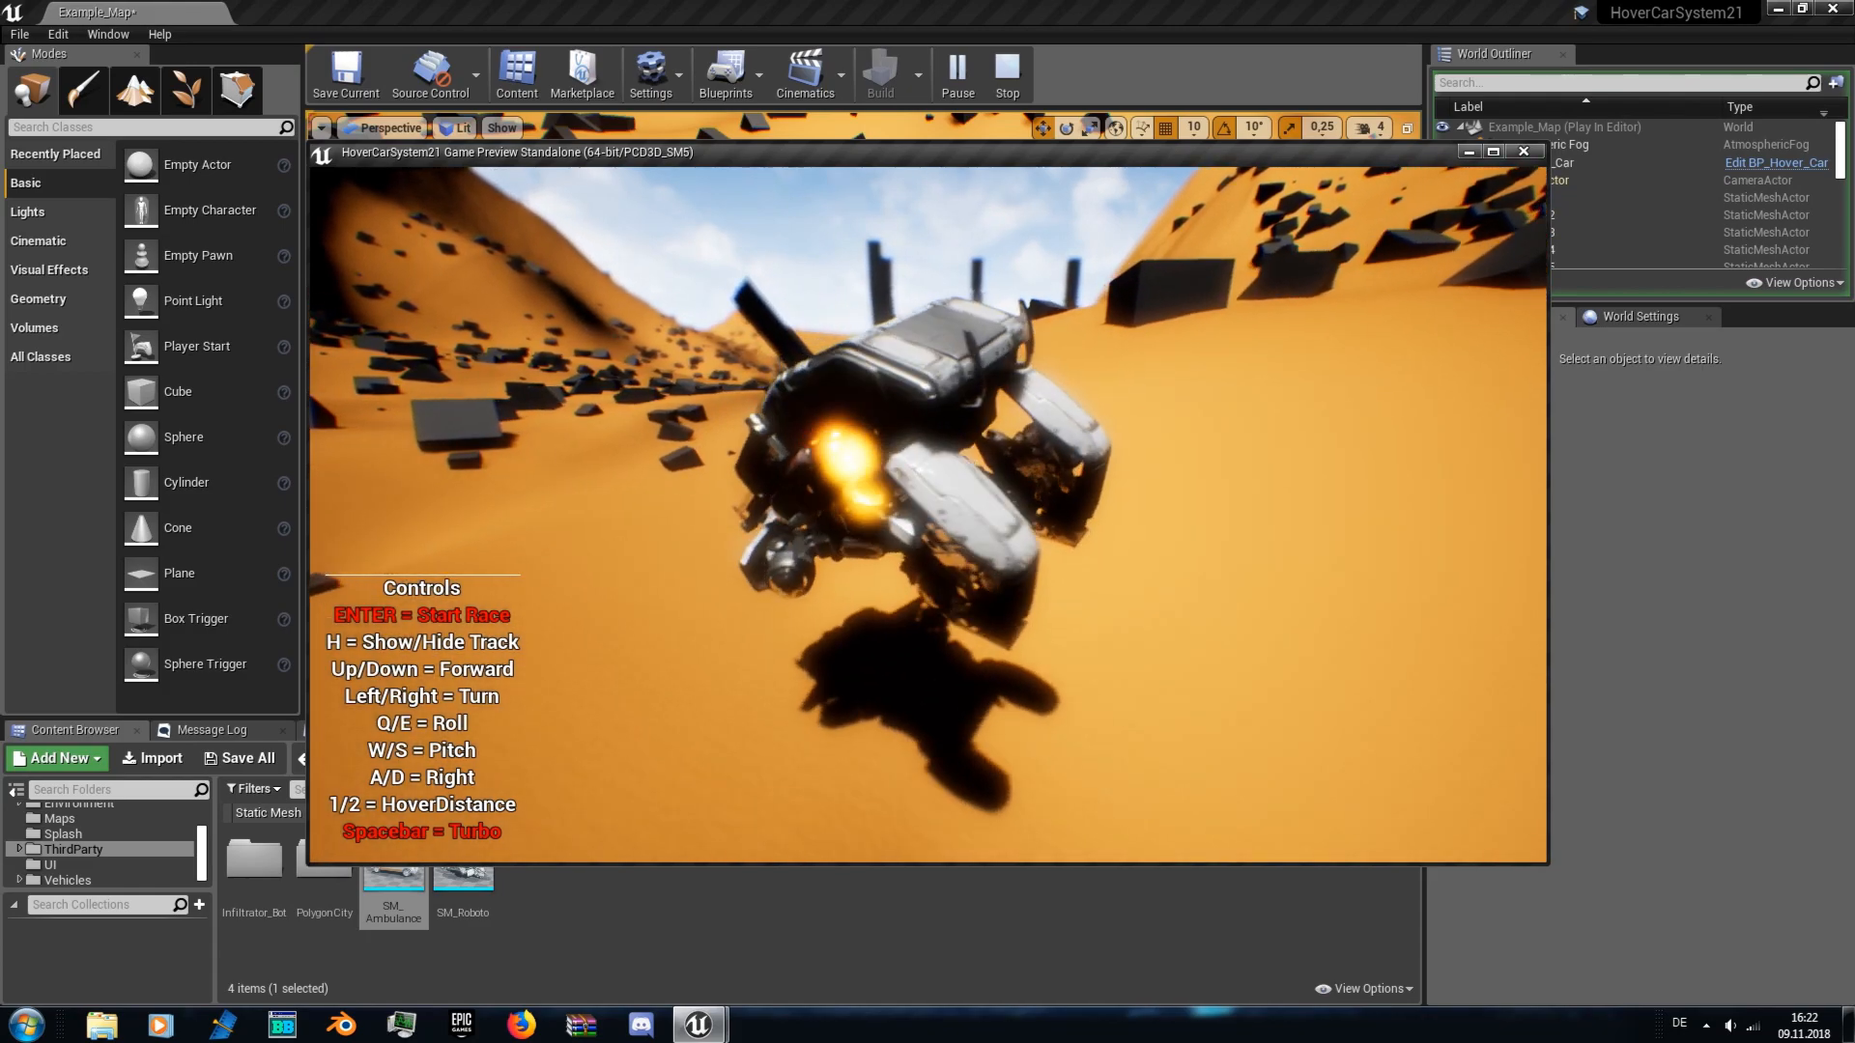
pyautogui.press('Right')
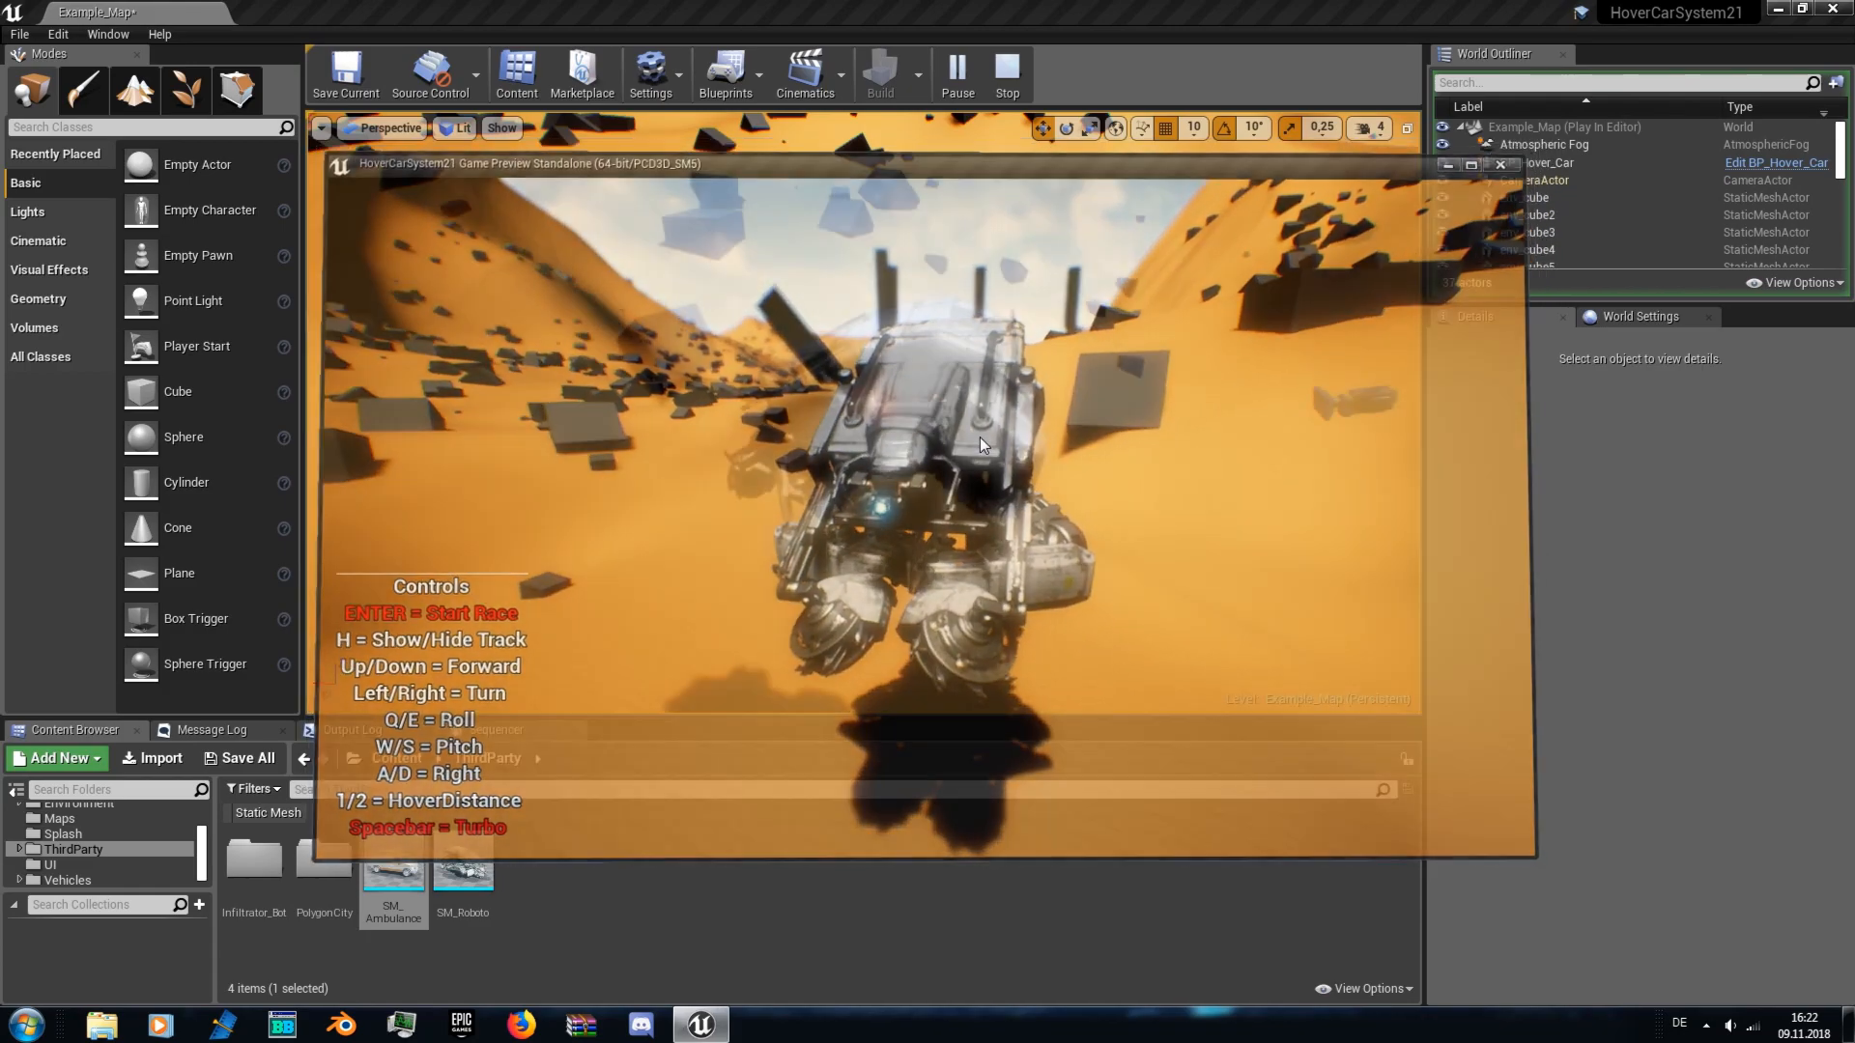
pyautogui.press('Escape')
# - Switch the viewport to Player Collision view and examine the collision shape of BP_Hover_Car
pyautogui.moveTo(1074, 357)
pyautogui.mouseDown(button='right')
pyautogui.moveTo(1044, 359)
pyautogui.moveTo(1075, 357)
pyautogui.mouseUp(button='right')
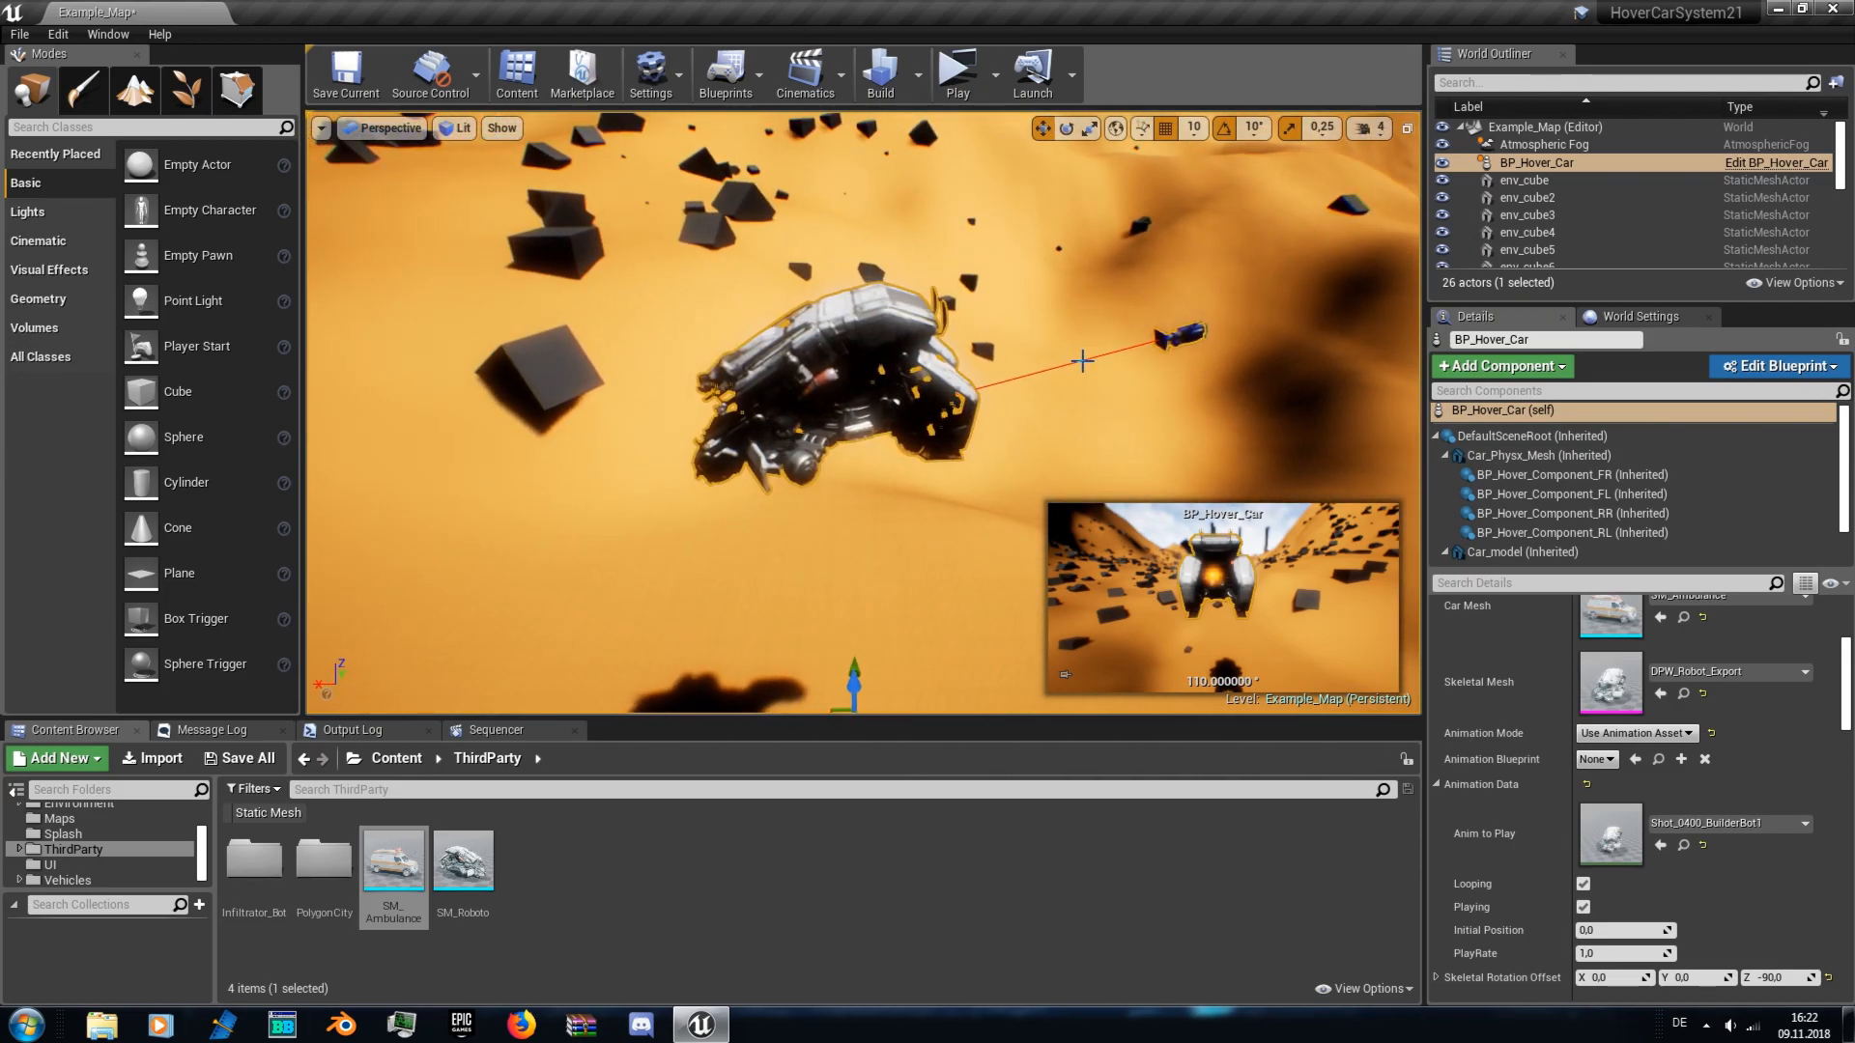
pyautogui.scroll(2, 1591, 709)
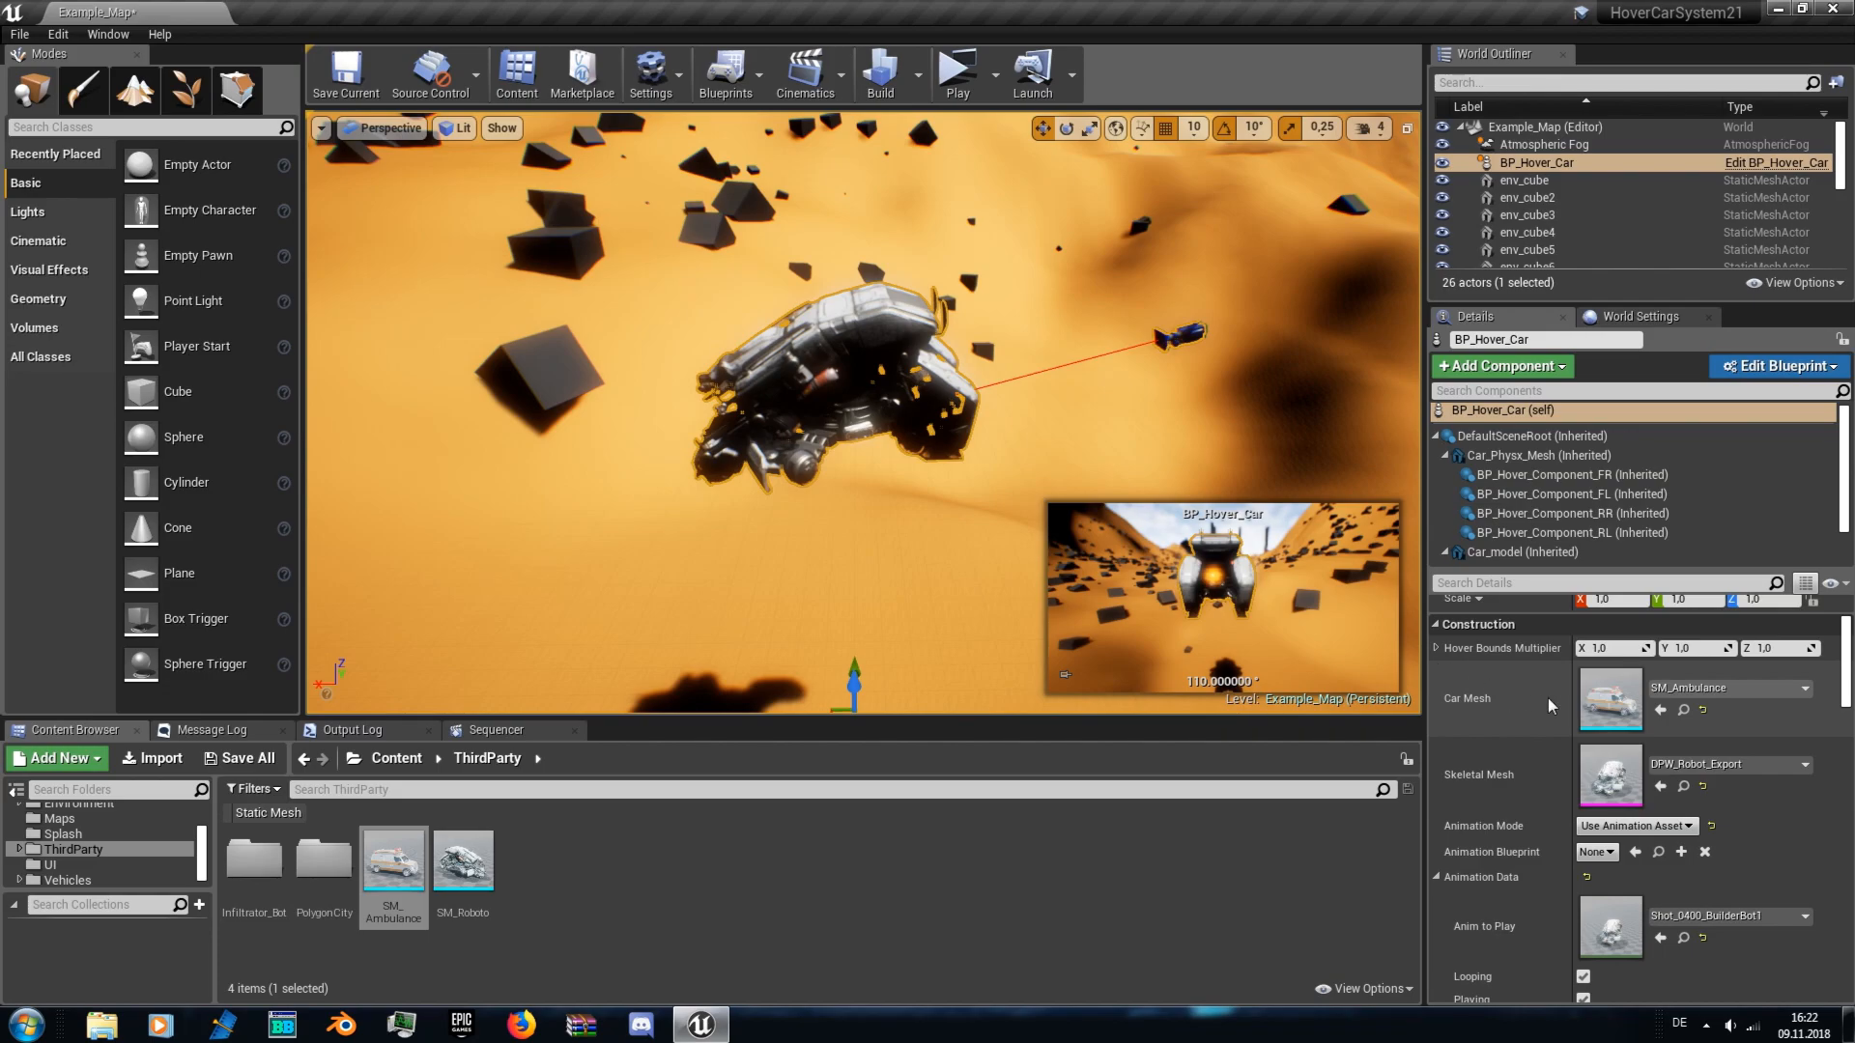
pyautogui.click(458, 129)
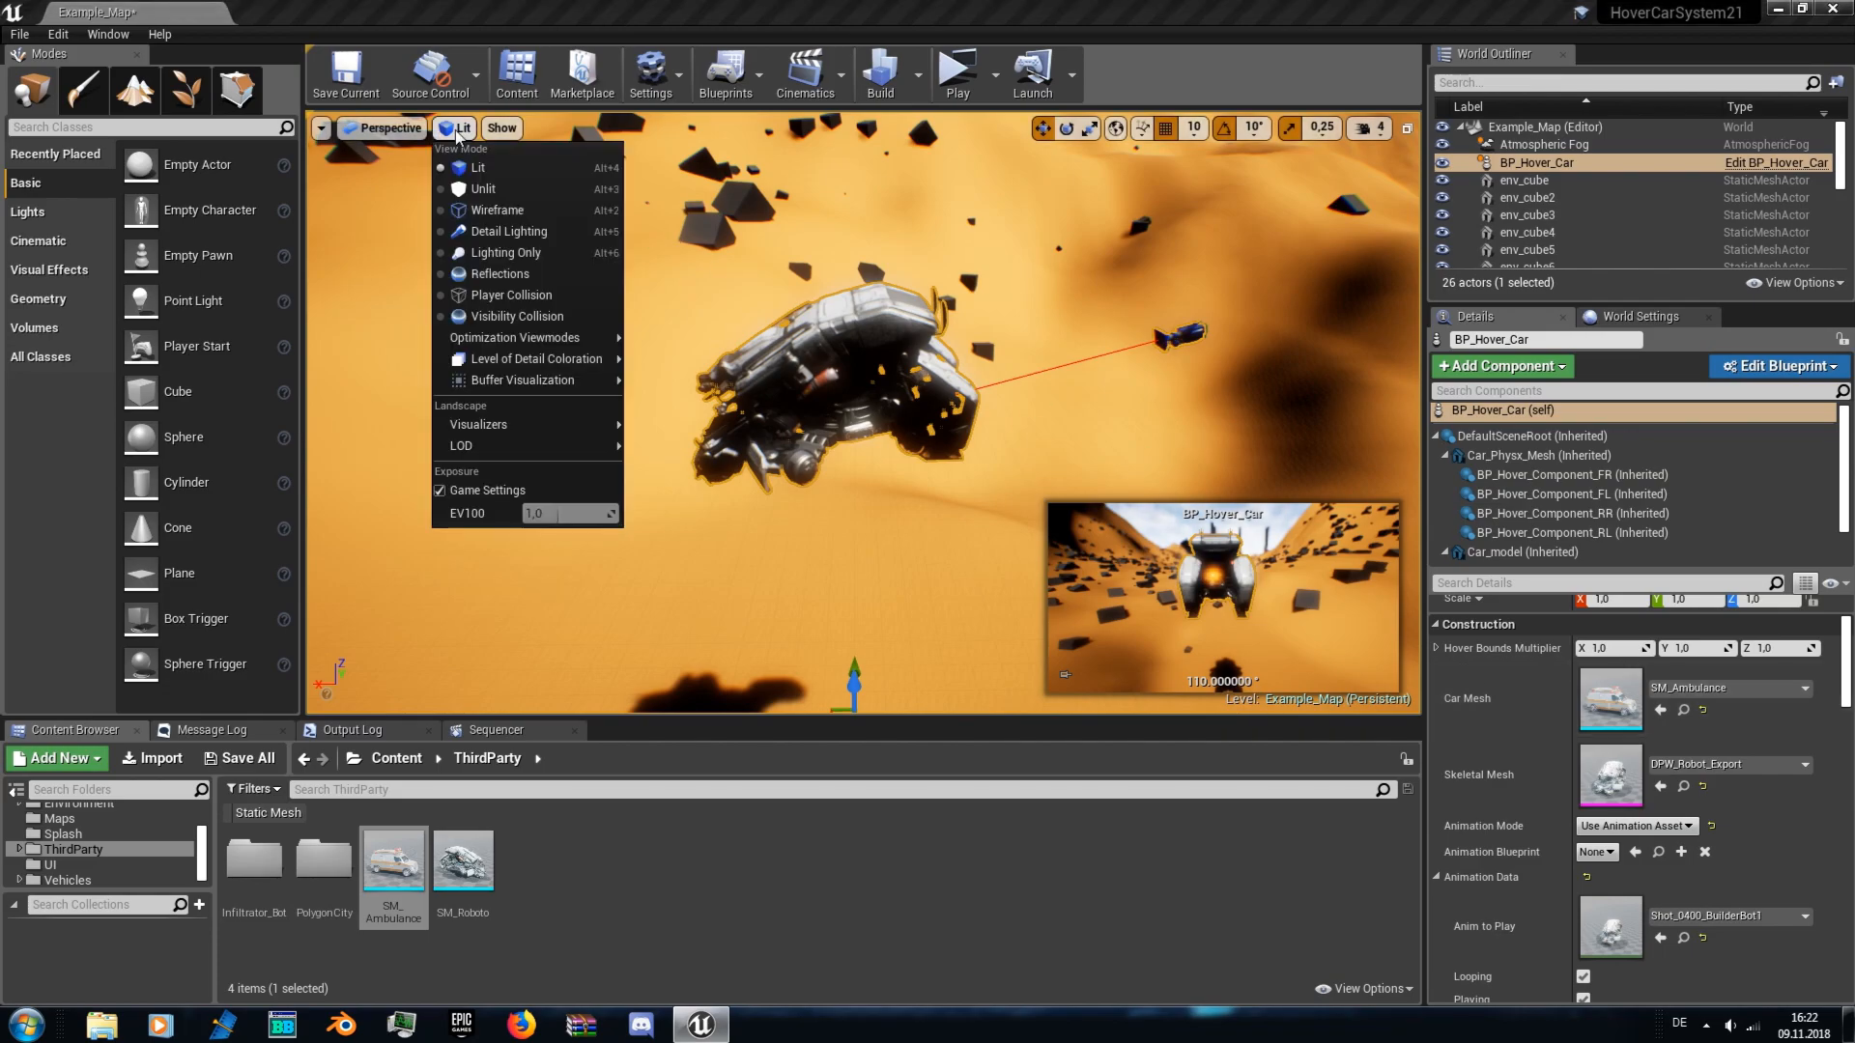
pyautogui.click(543, 294)
pyautogui.moveTo(574, 293); pyautogui.dragTo(846, 356, button='right')
pyautogui.press('a')
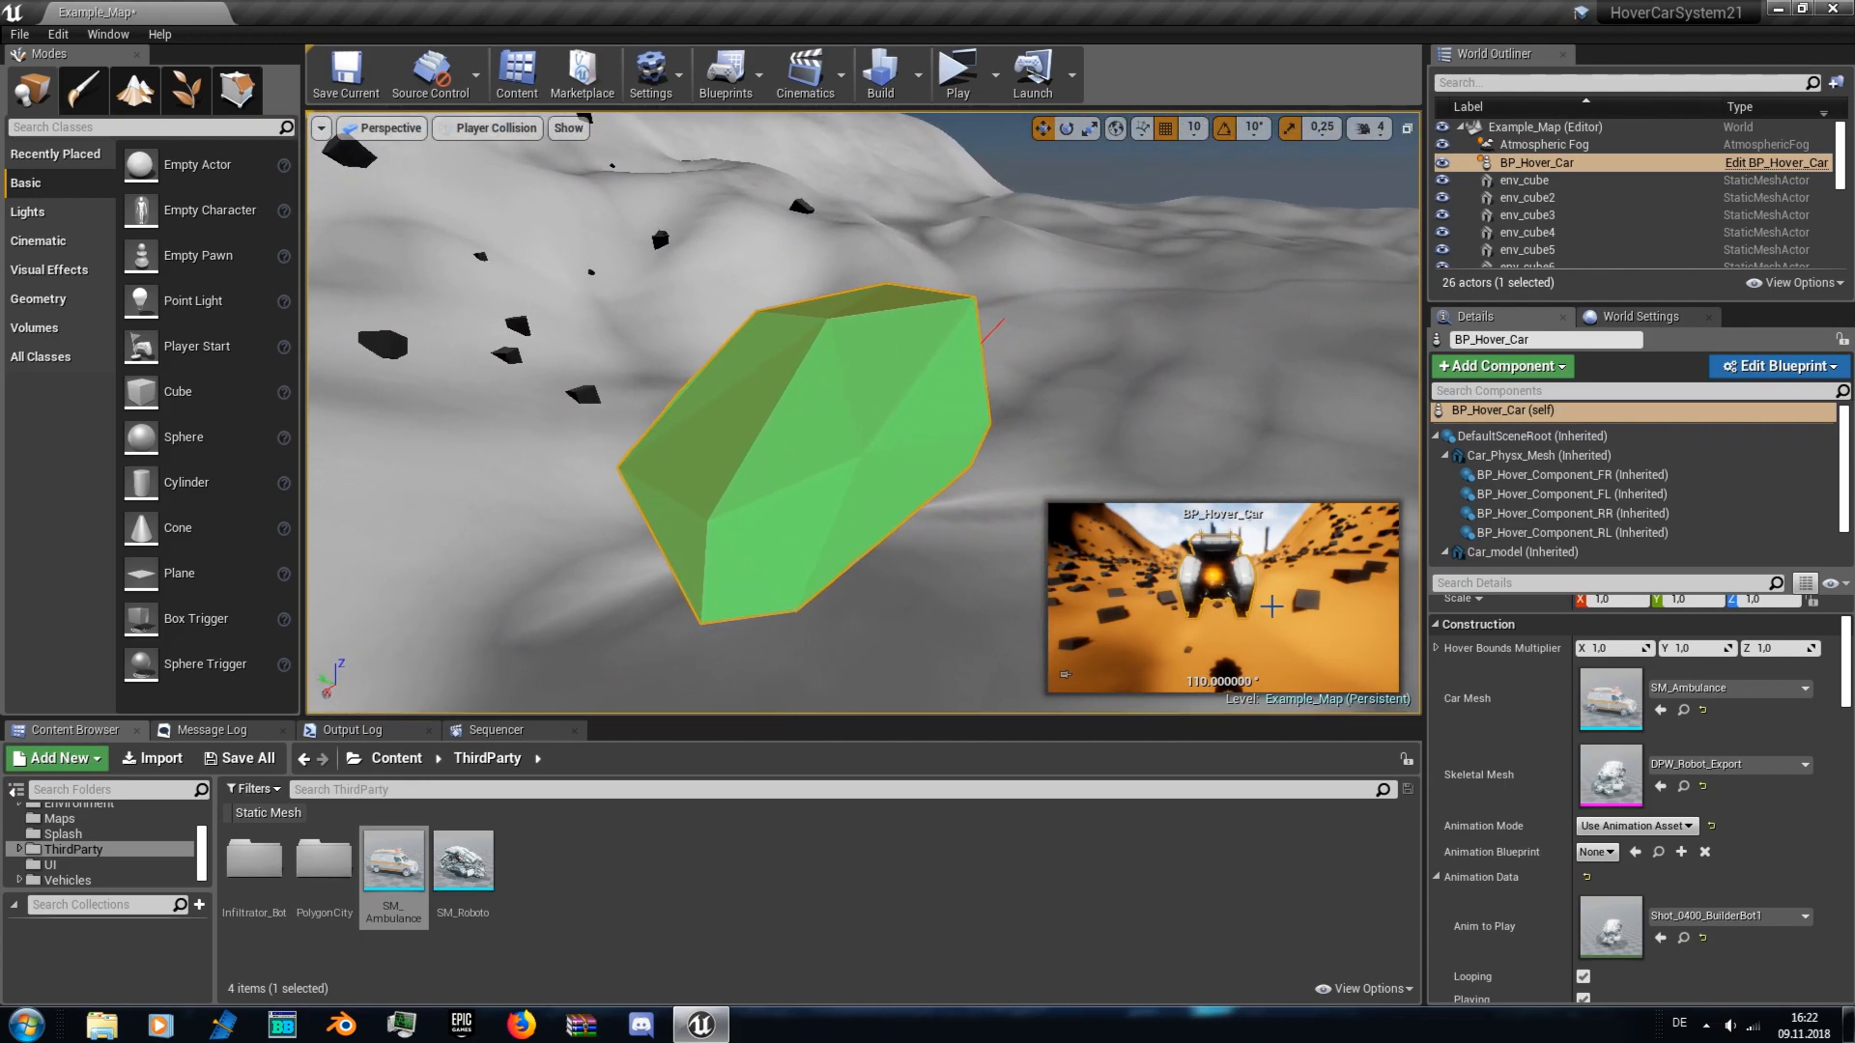
# - Reset BP_Hover_Car's Car Mesh to its default, SM_Hover1, and return the viewport to Lit view
pyautogui.click(1726, 691)
pyautogui.click(1727, 692)
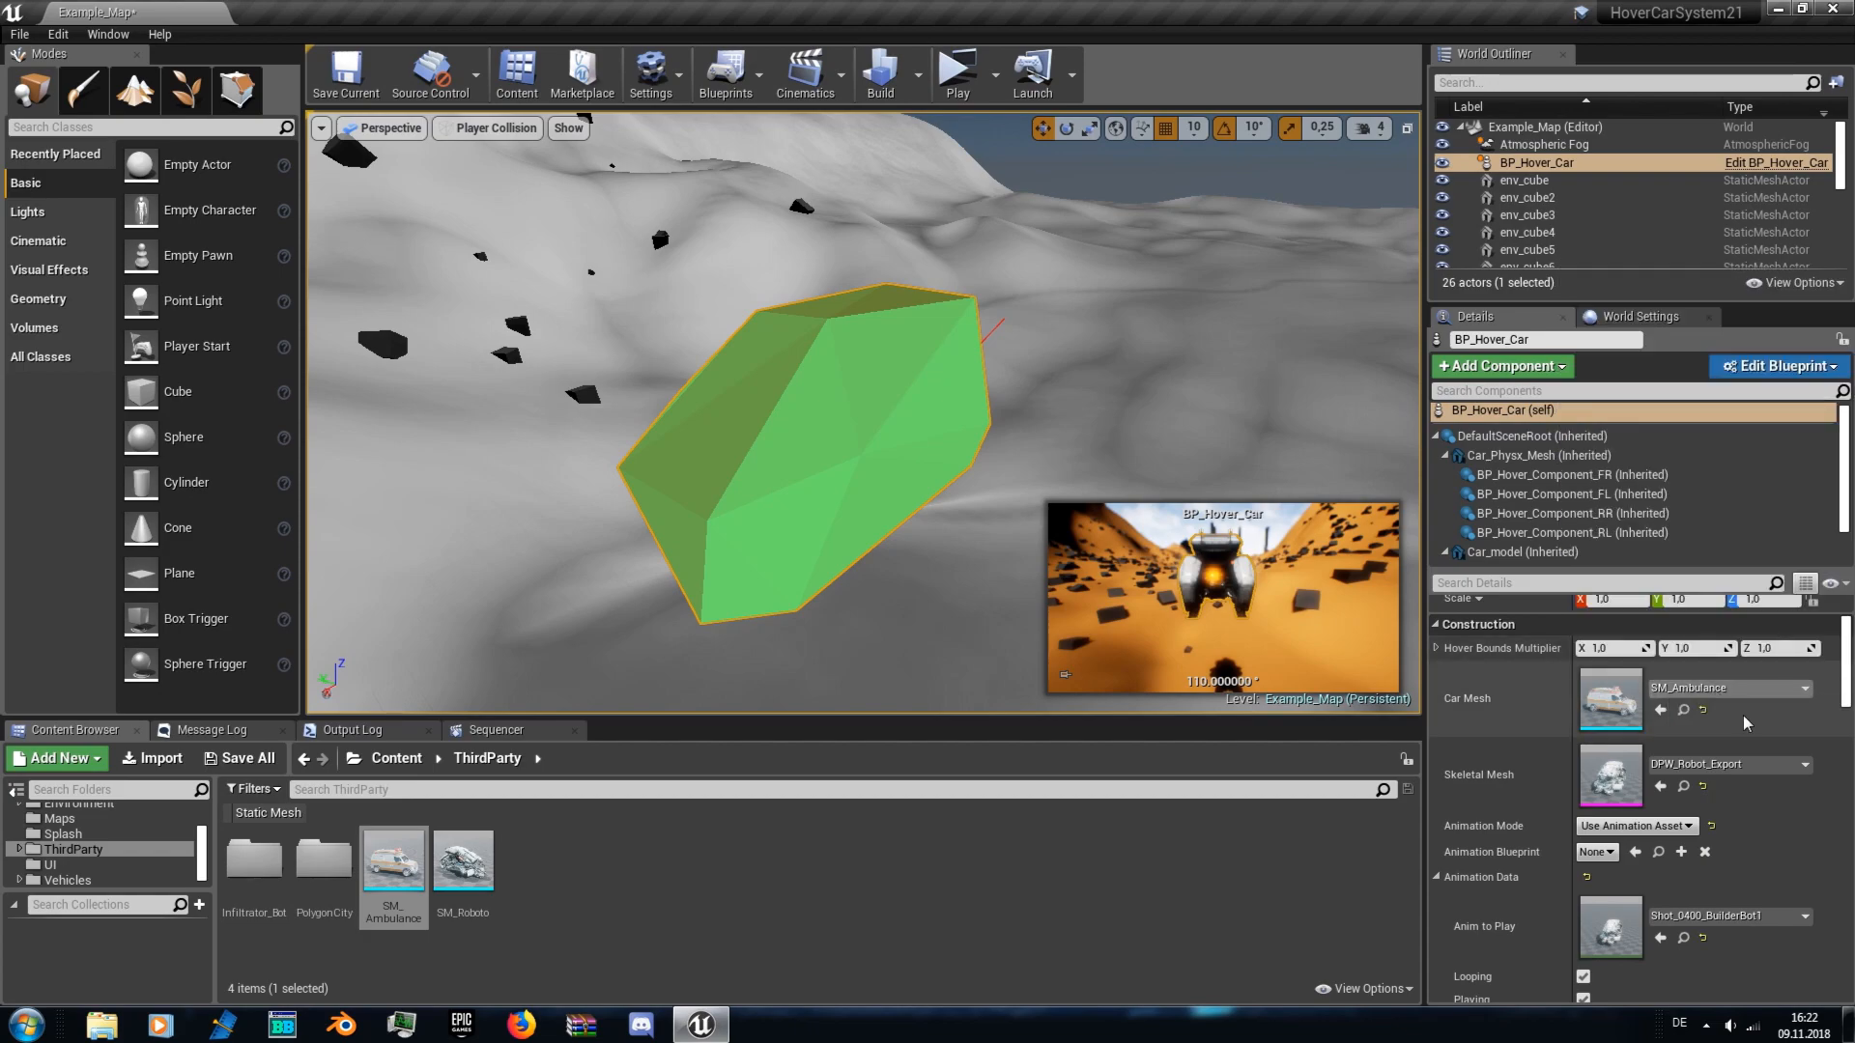
pyautogui.click(1704, 711)
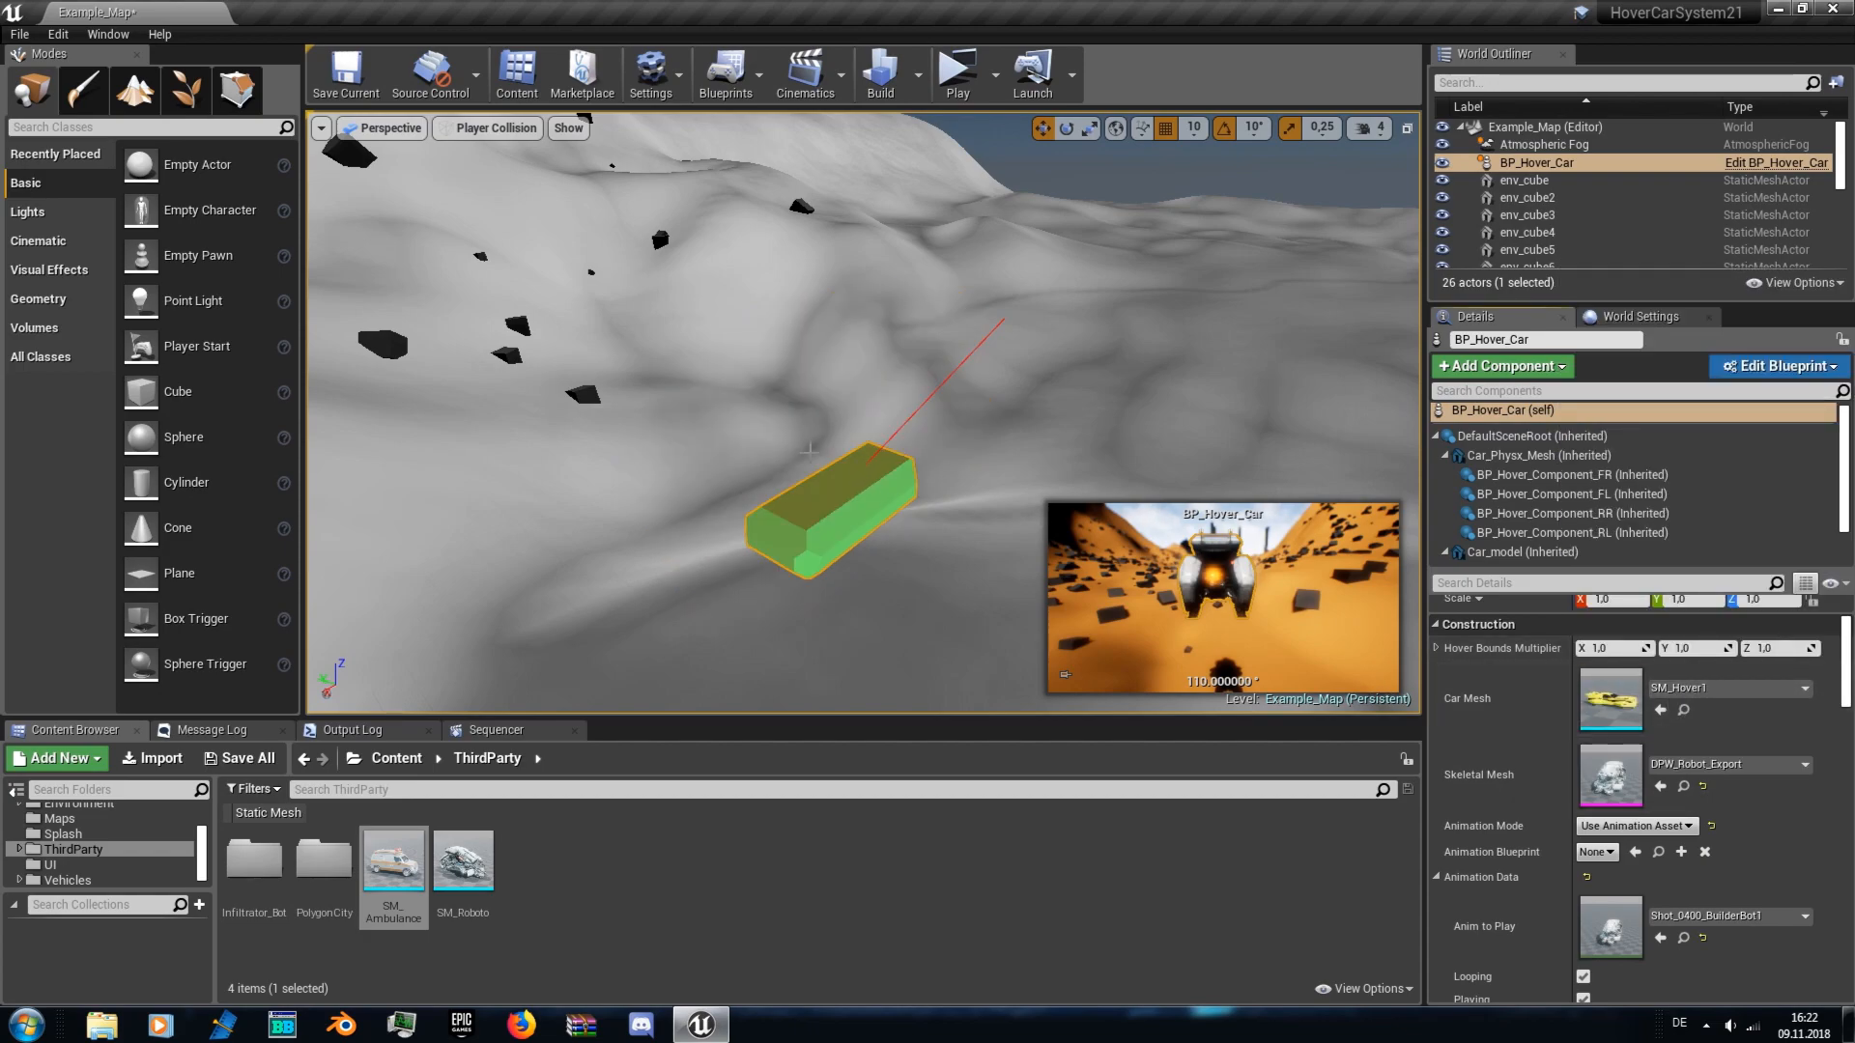
pyautogui.click(467, 135)
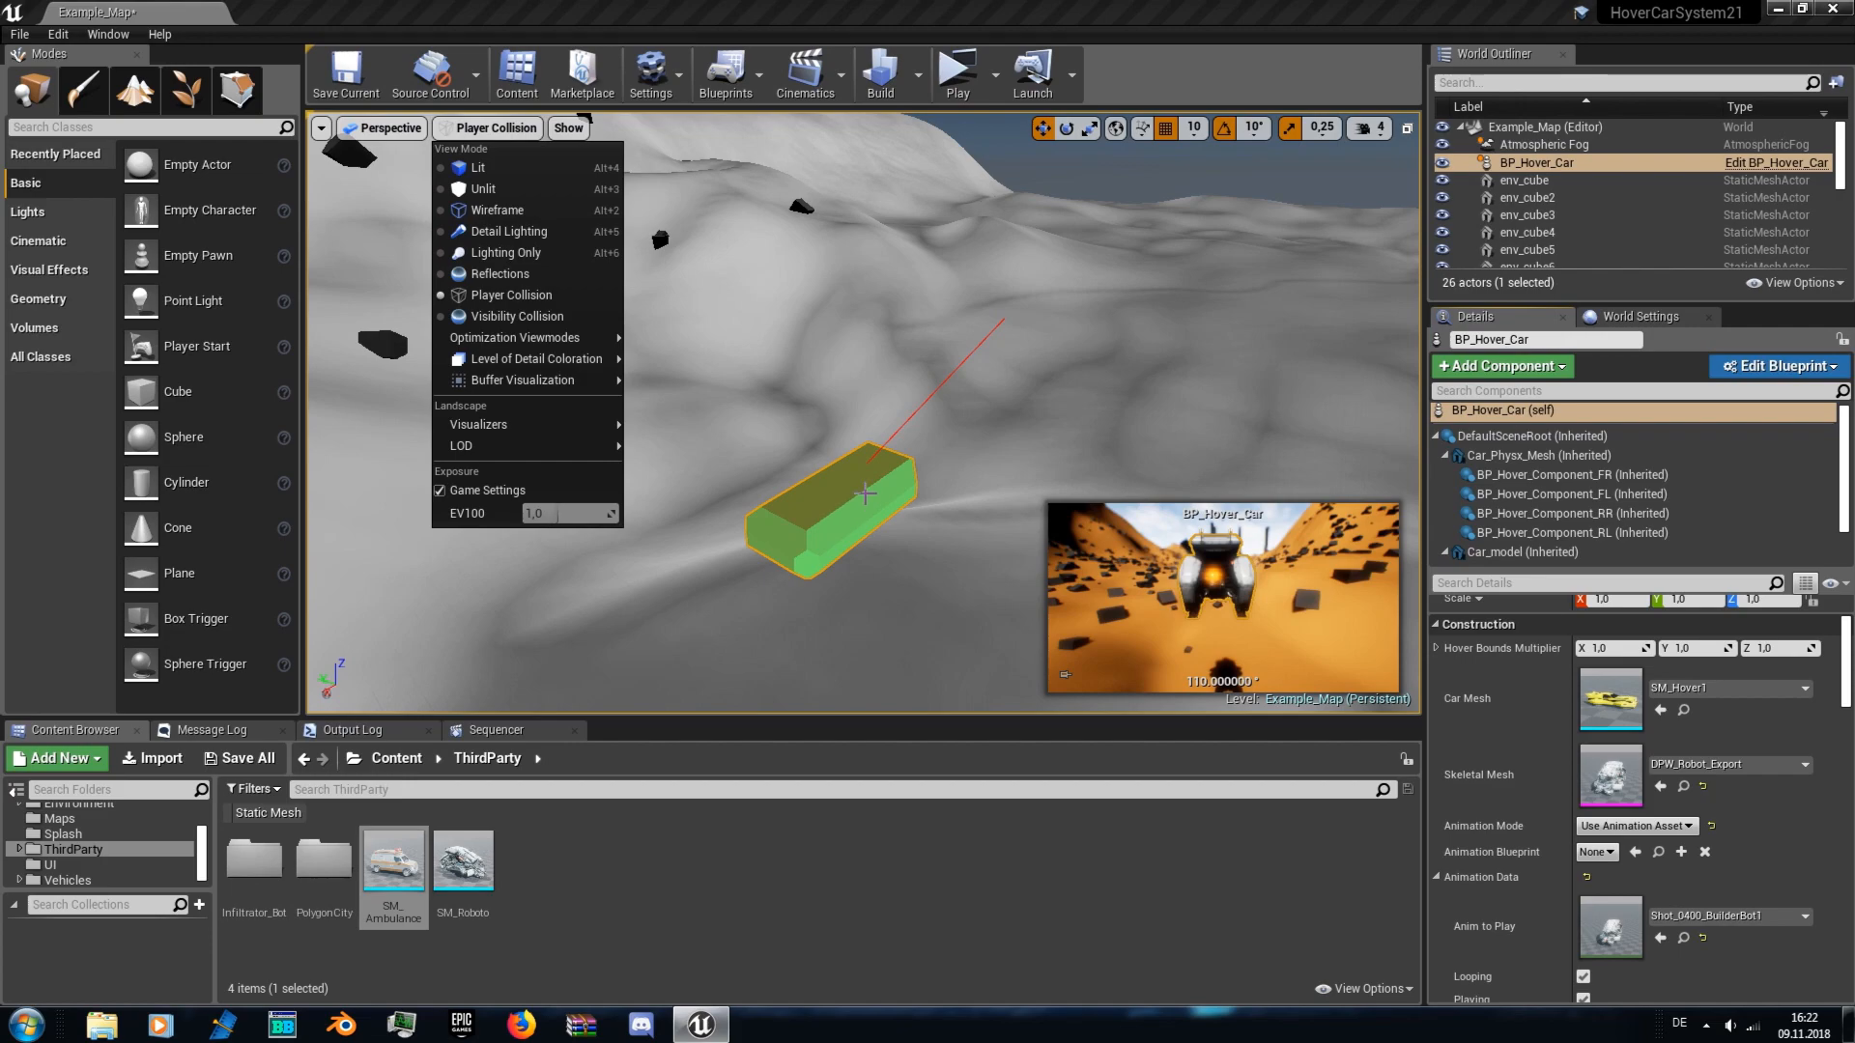
pyautogui.click(479, 167)
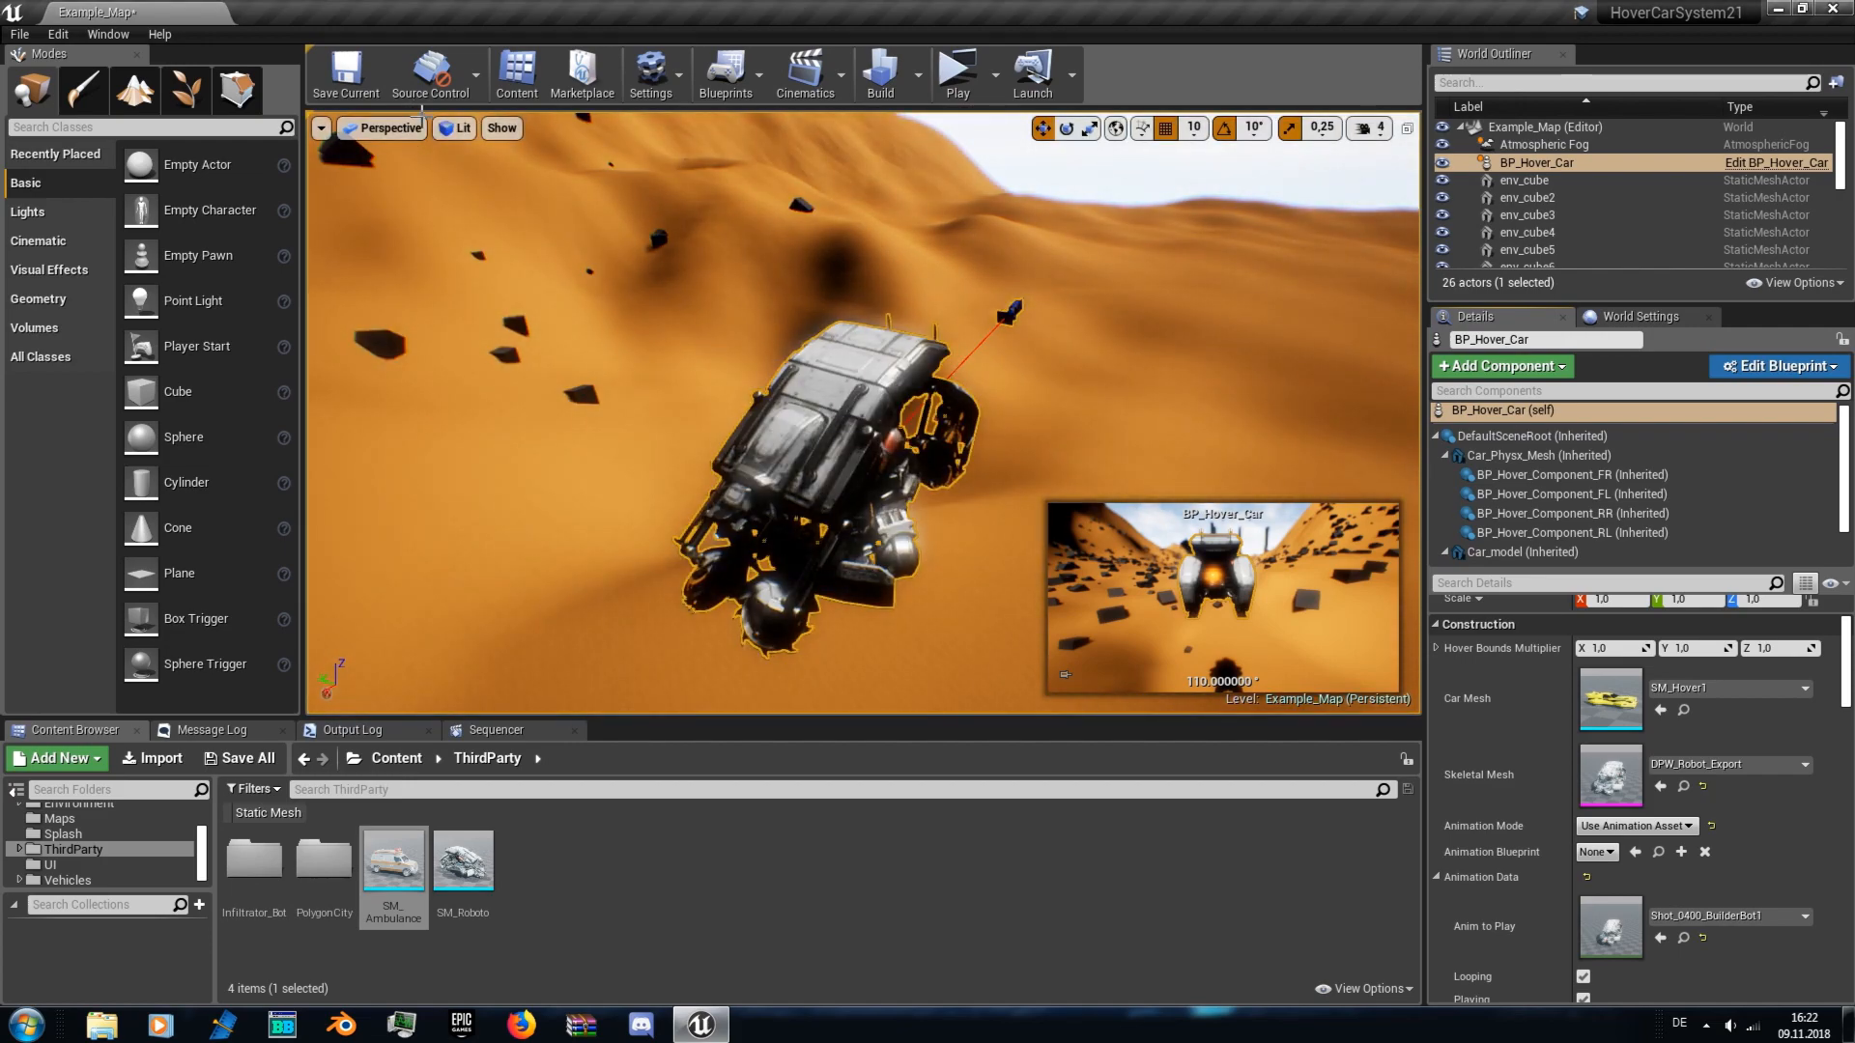
# - Compare the default car mesh's collision shape with the robot by toggling between Player Collision and Lit view
pyautogui.click(455, 128)
pyautogui.click(492, 293)
pyautogui.moveTo(734, 290); pyautogui.dragTo(554, 145, button='right')
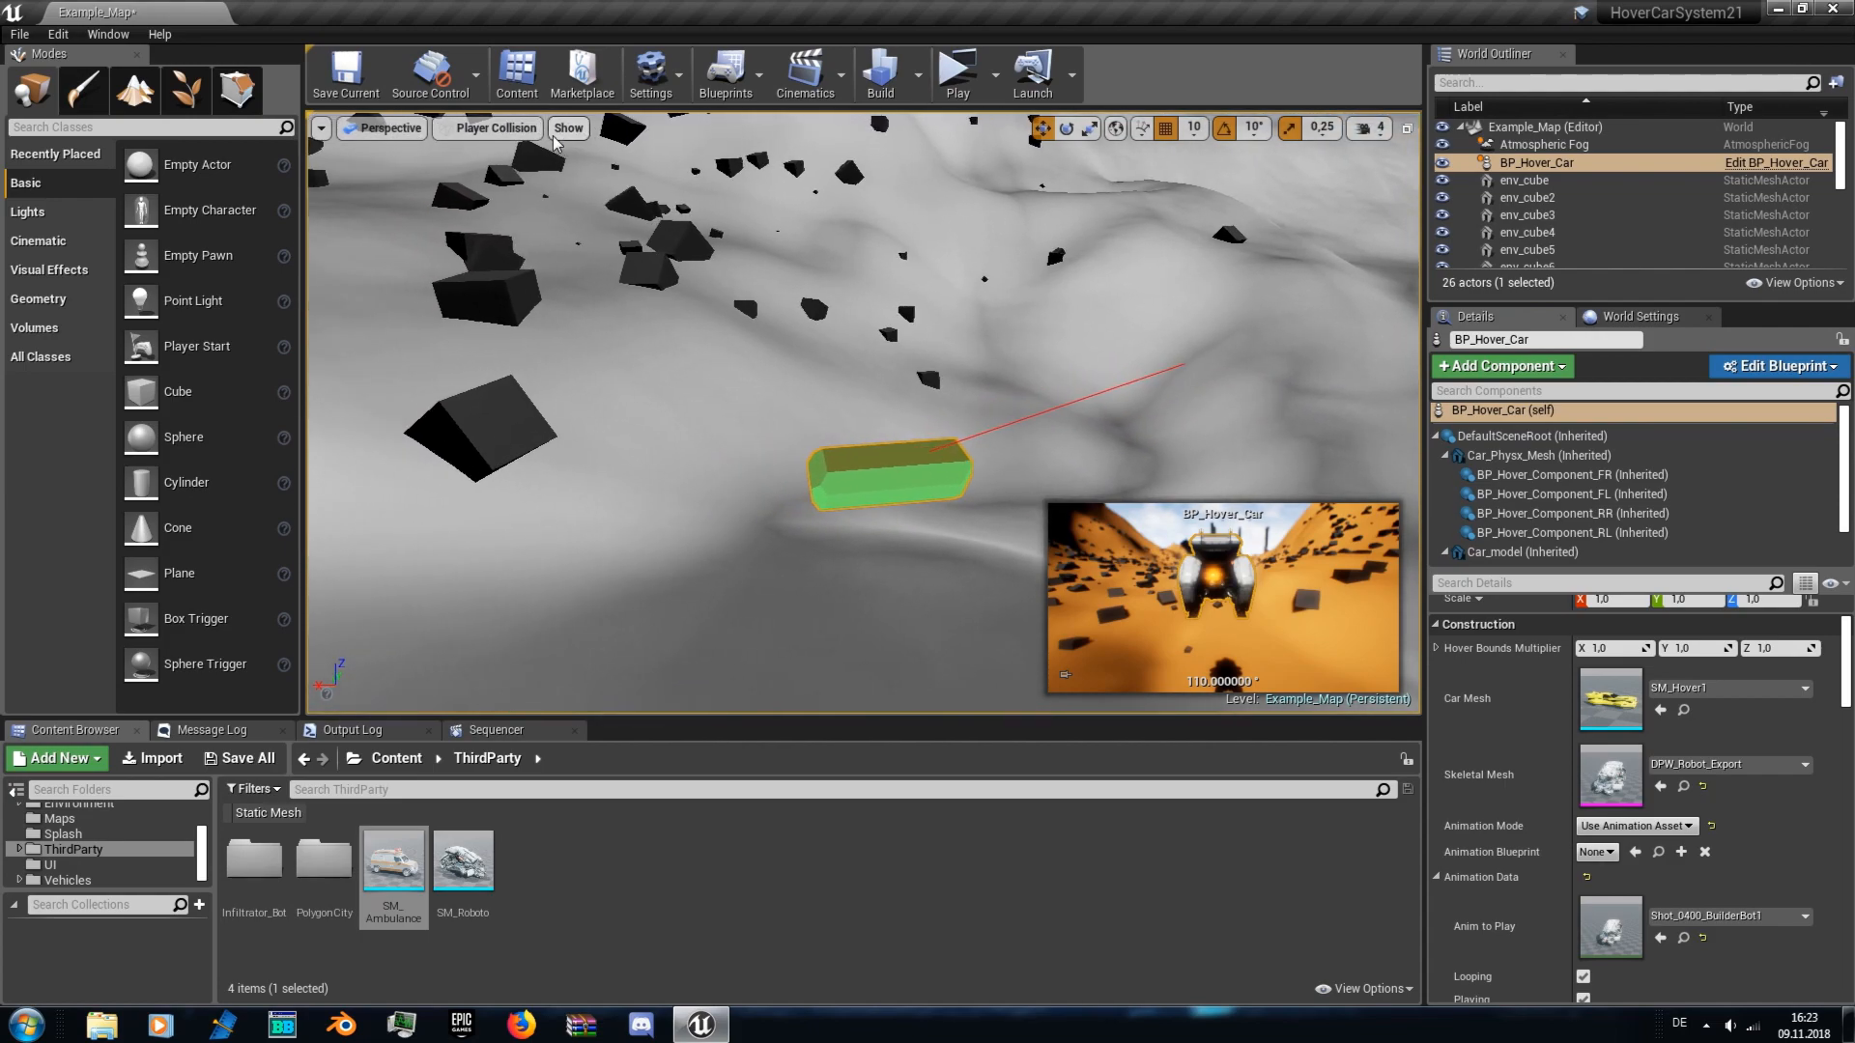
pyautogui.click(495, 128)
pyautogui.click(579, 167)
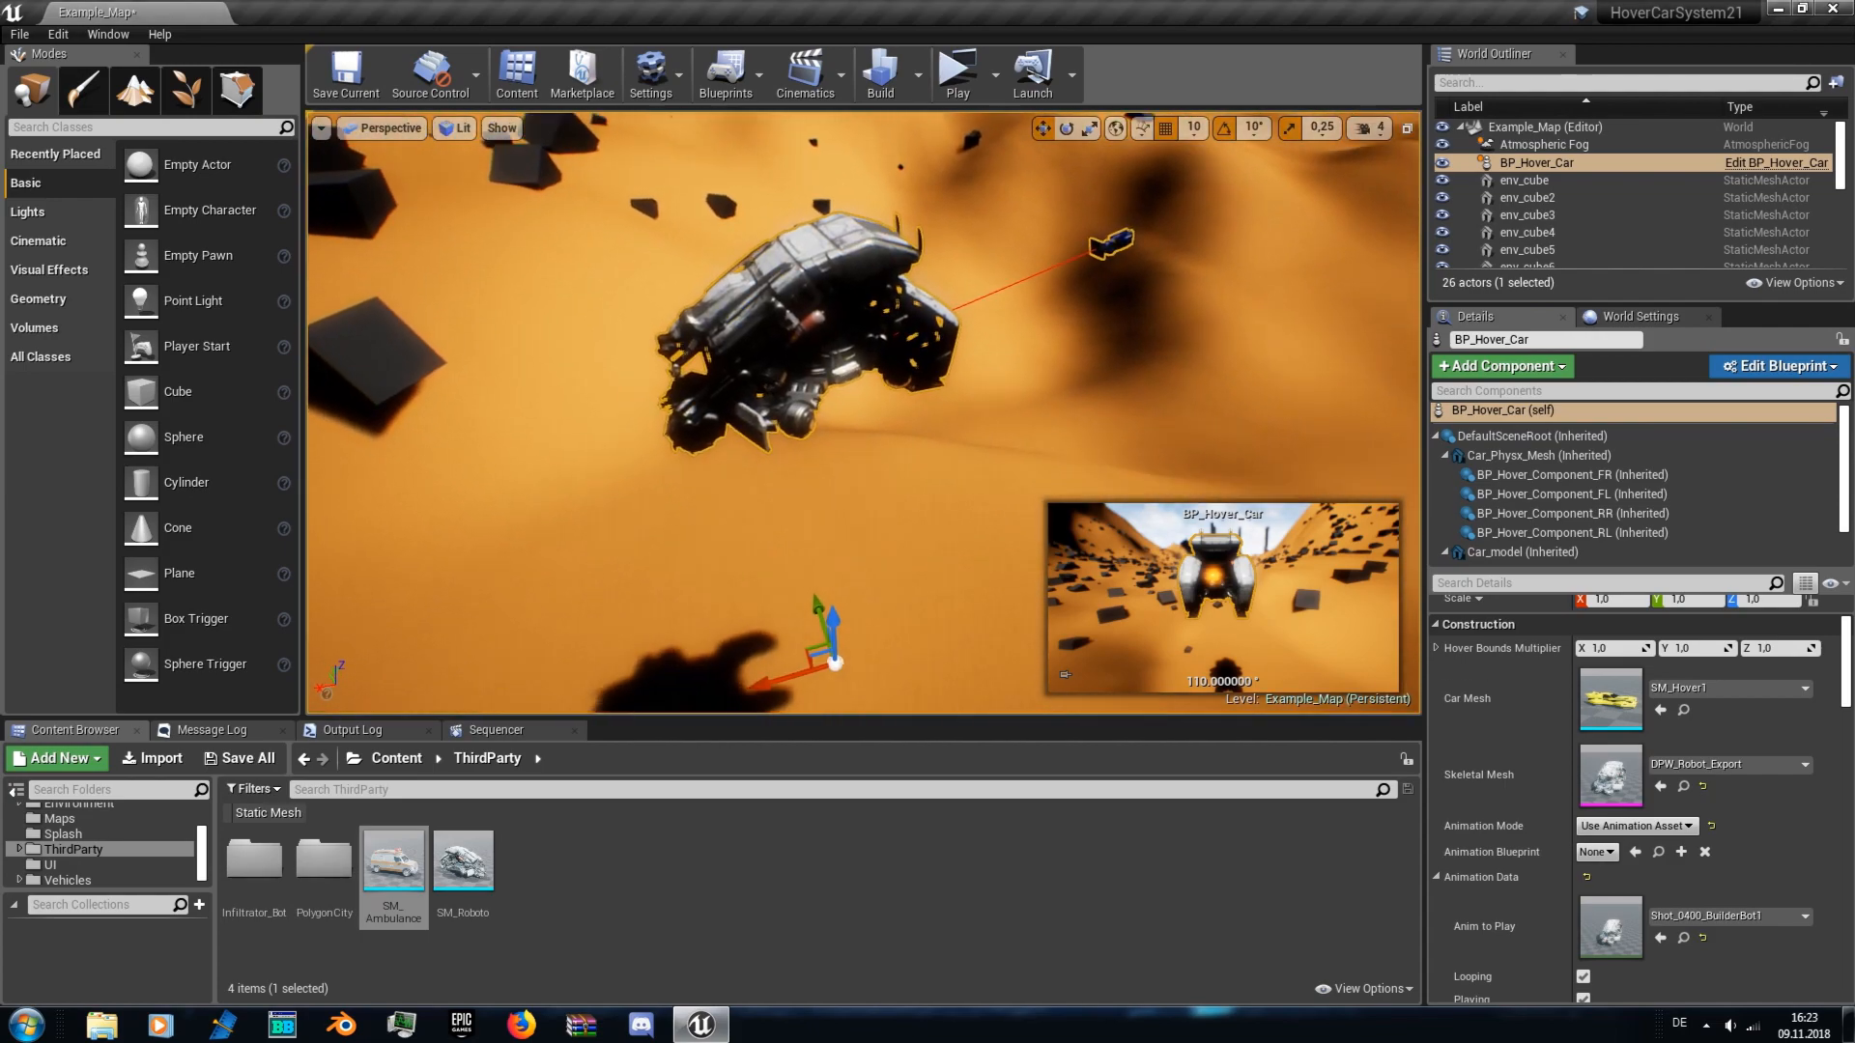
# - Assign SM_Roboto from the ThirdParty folder as the Car Mesh, and check its collision shape before returning to Lit view
pyautogui.scroll(4, 1002, 400)
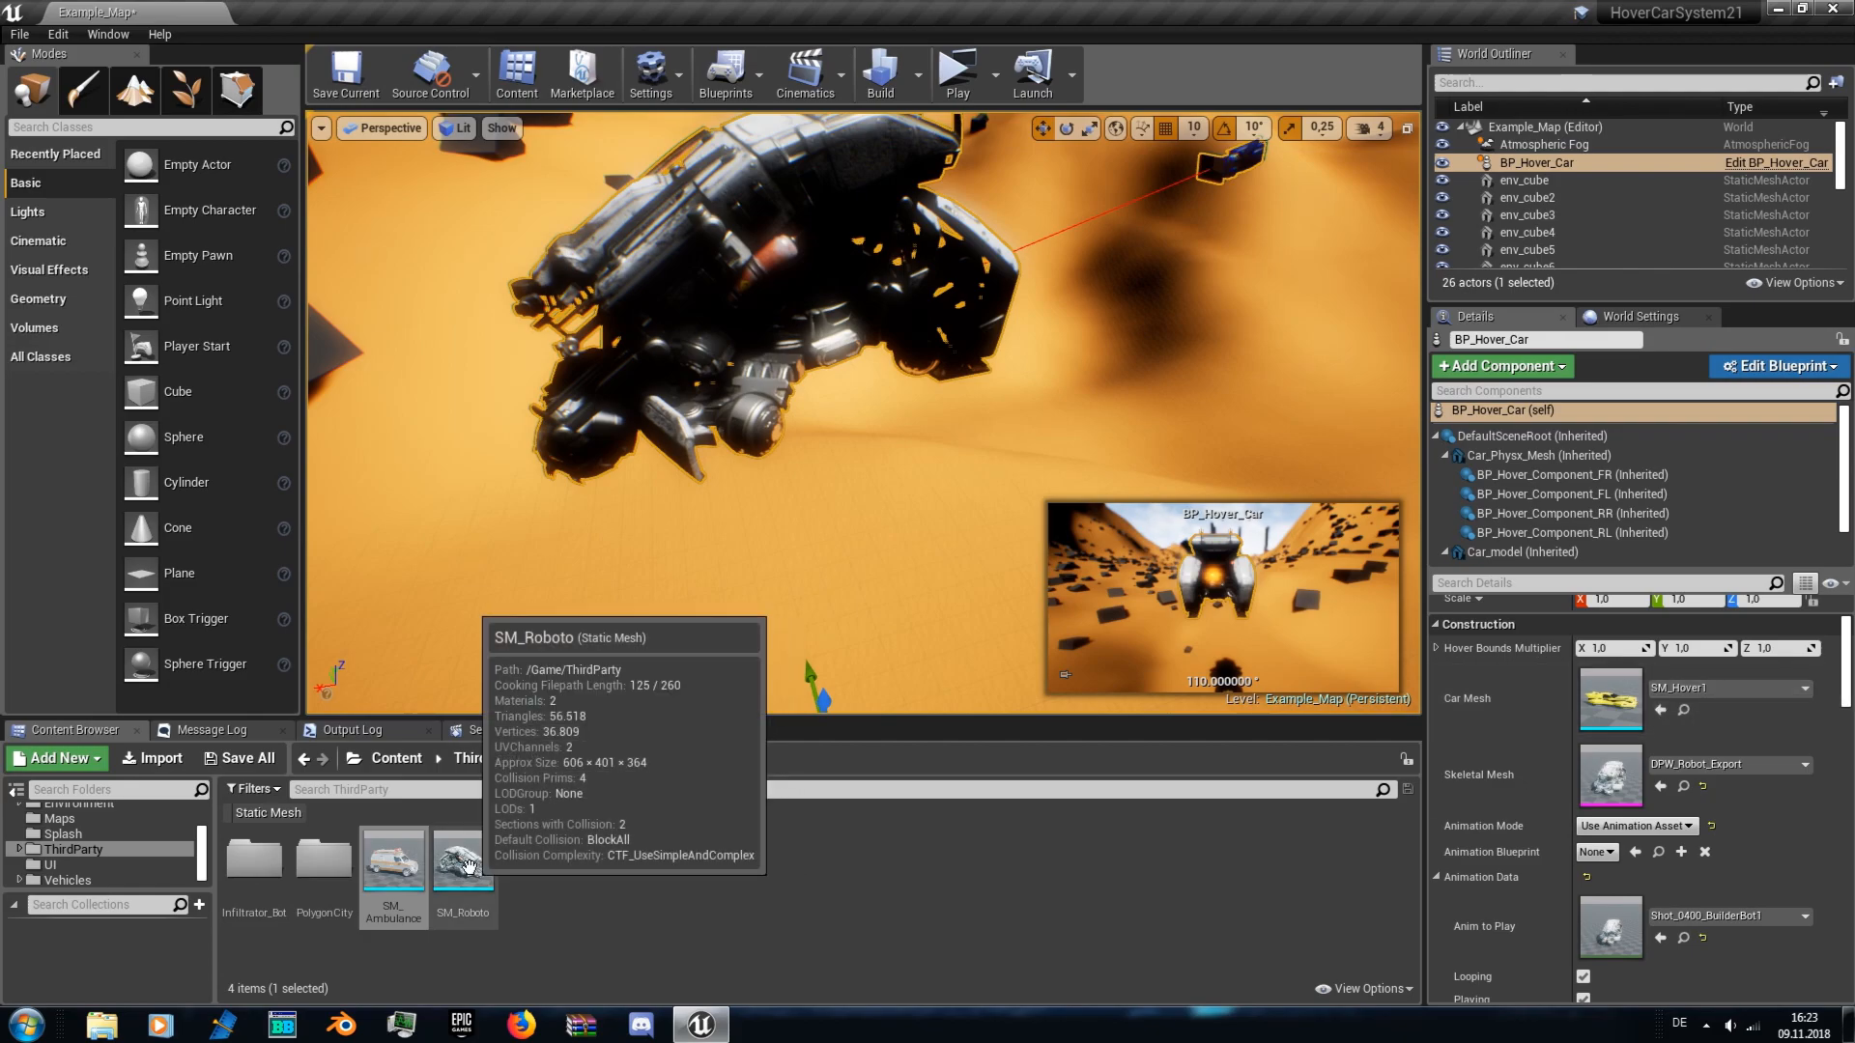
pyautogui.moveTo(469, 864); pyautogui.dragTo(1592, 712)
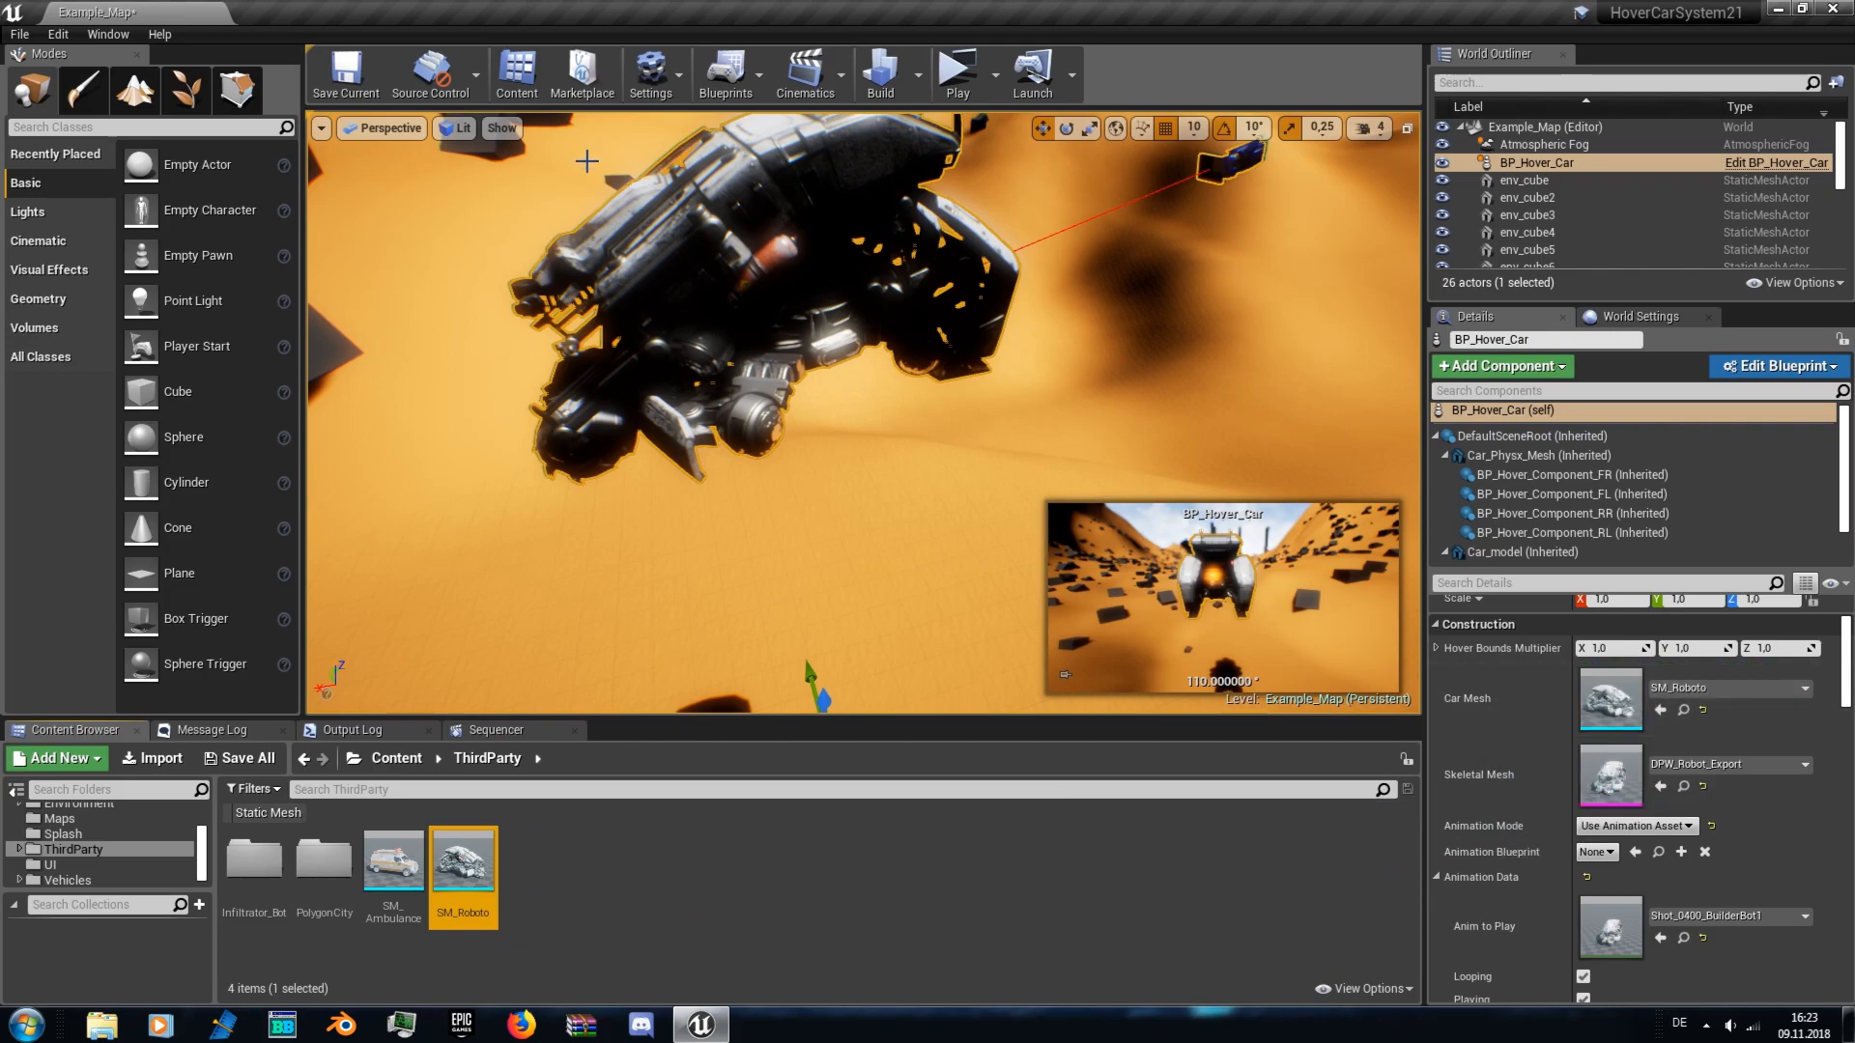
pyautogui.click(469, 133)
pyautogui.click(559, 315)
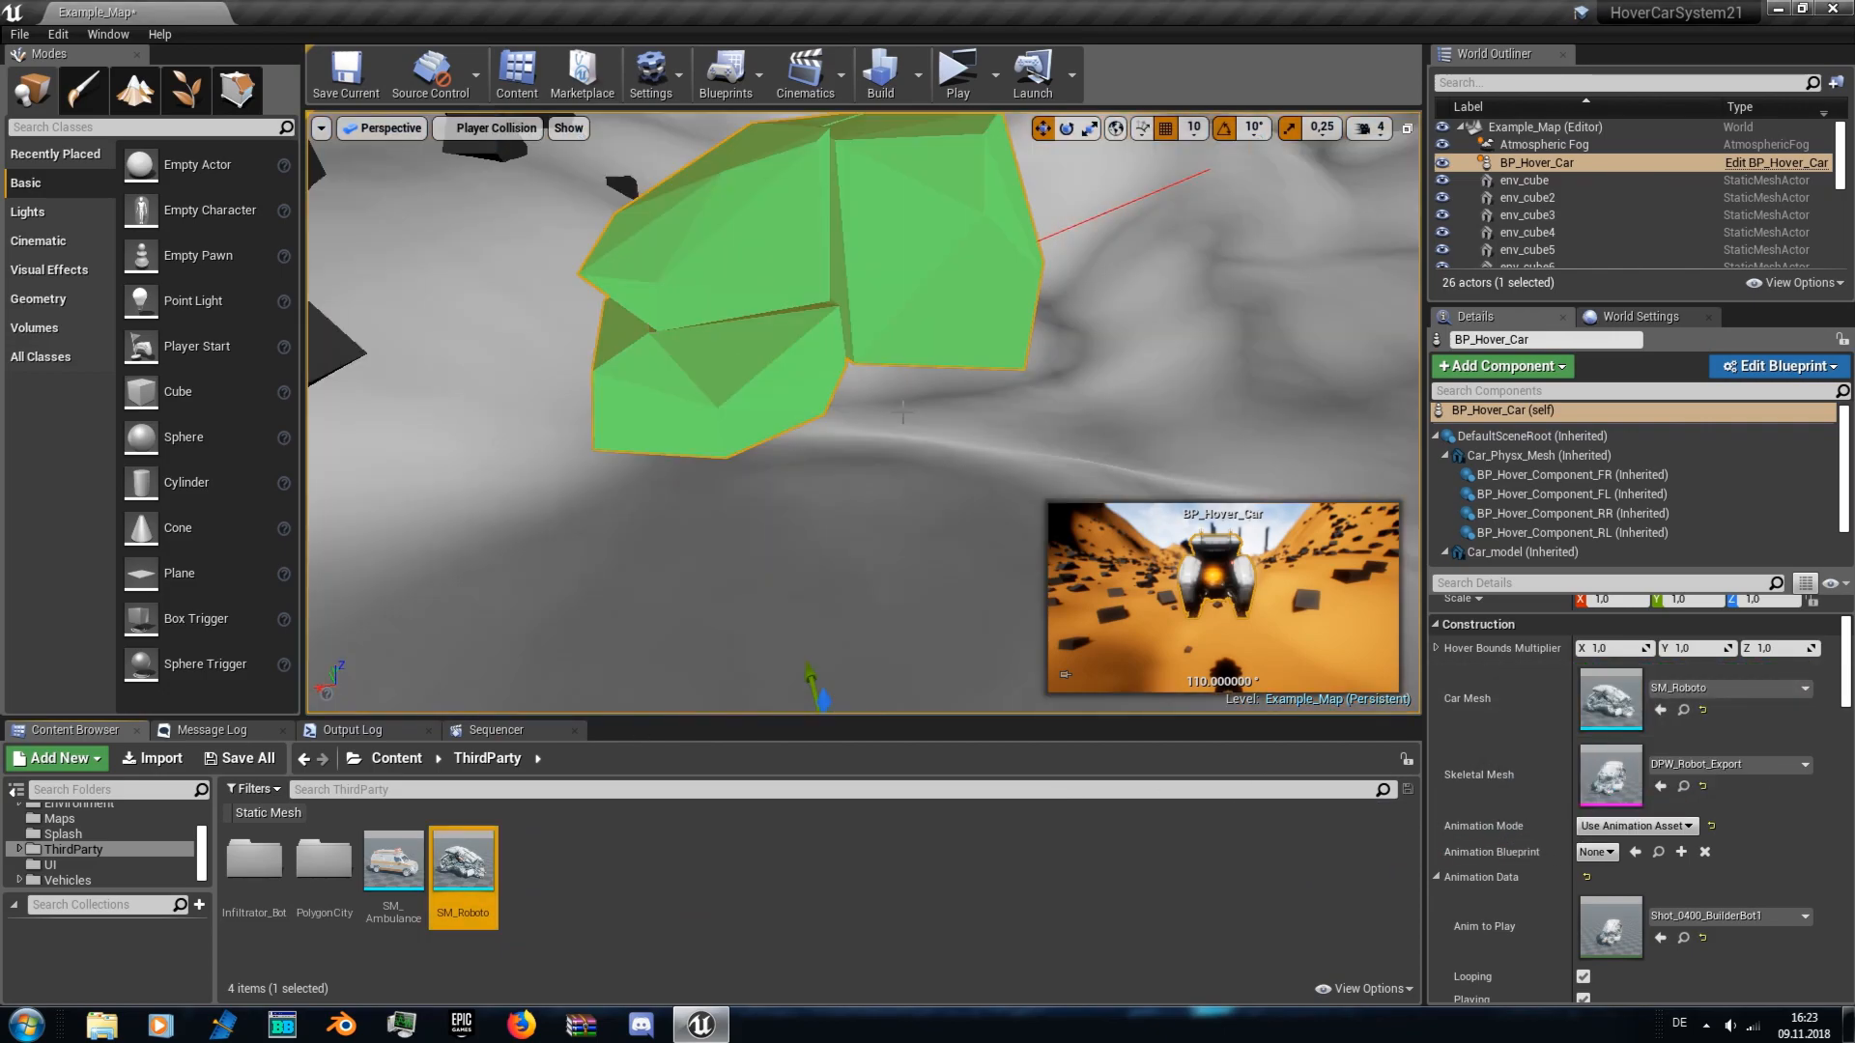
pyautogui.moveTo(850, 415)
pyautogui.mouseDown(button='right')
pyautogui.moveTo(909, 406)
pyautogui.moveTo(870, 367)
pyautogui.moveTo(754, 376)
pyautogui.moveTo(870, 396)
pyautogui.moveTo(831, 394)
pyautogui.mouseUp(button='right')
pyautogui.click(500, 132)
pyautogui.click(526, 168)
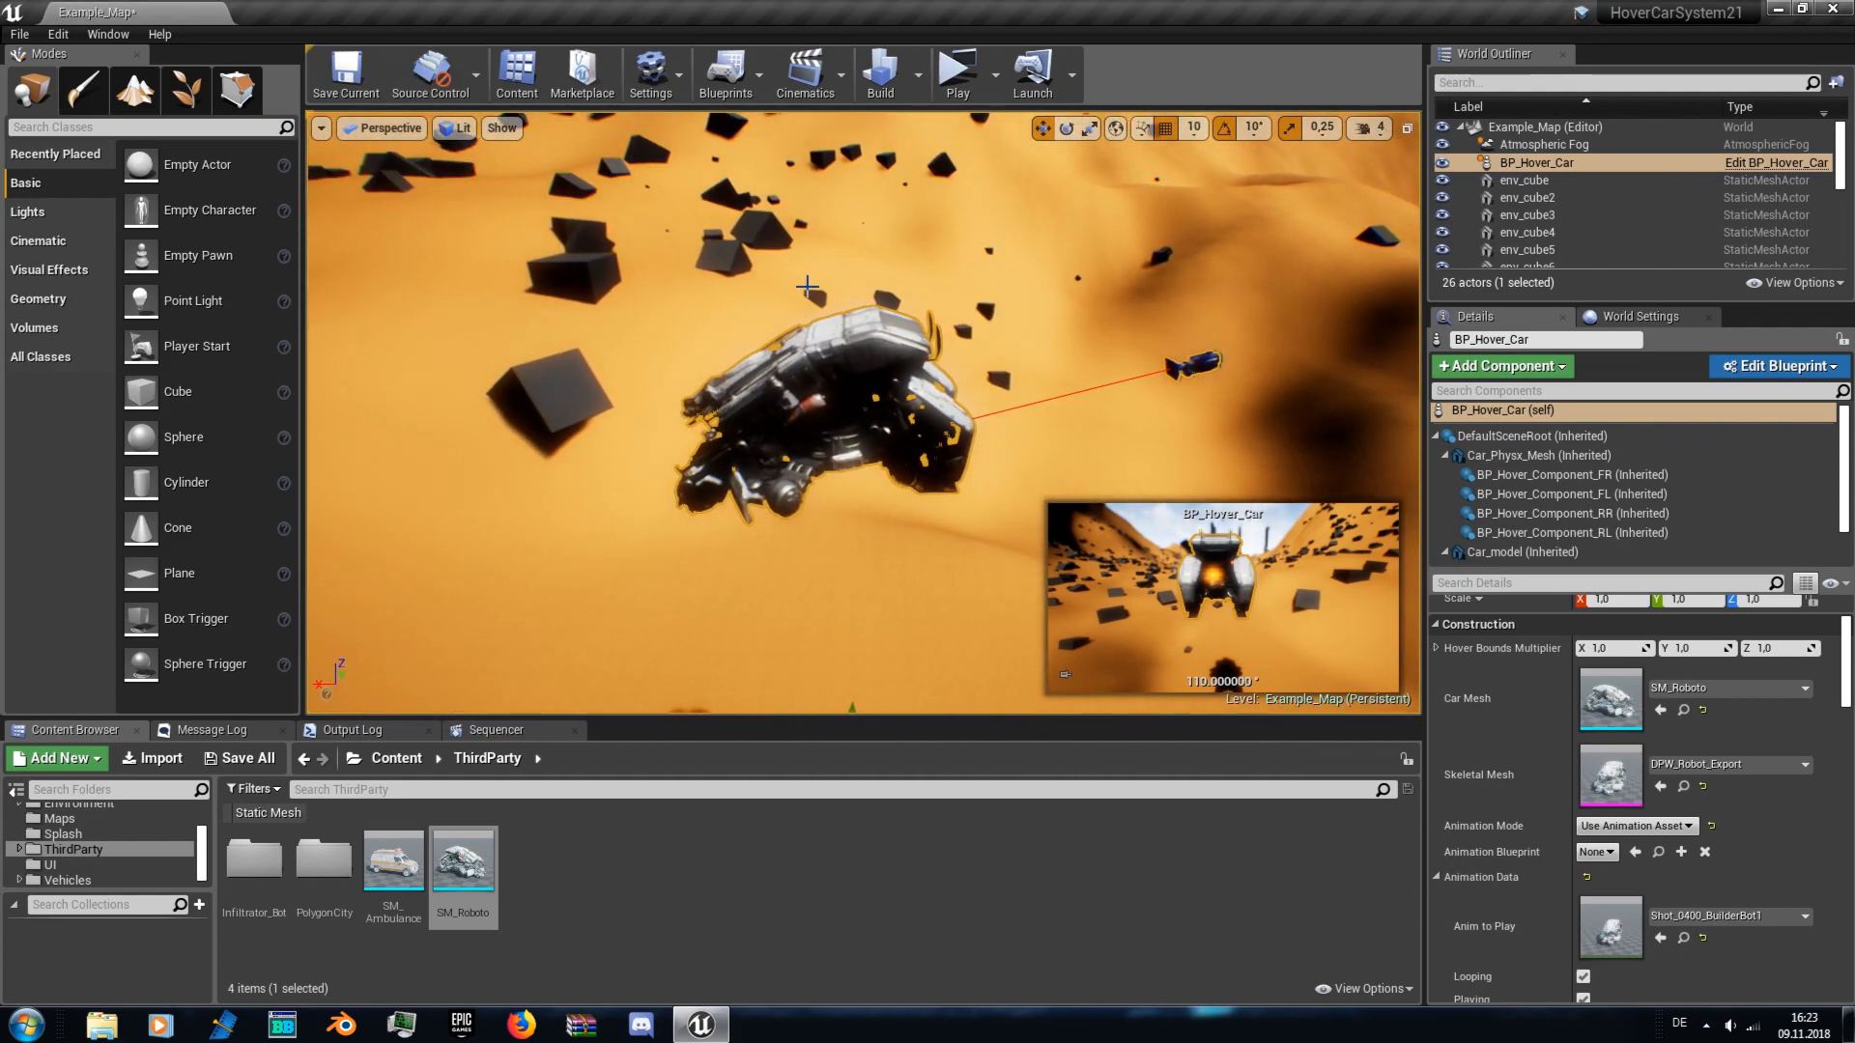
# - Play-test the robot with the SM_Roboto collision by driving it forward, and end the preview
pyautogui.click(942, 80)
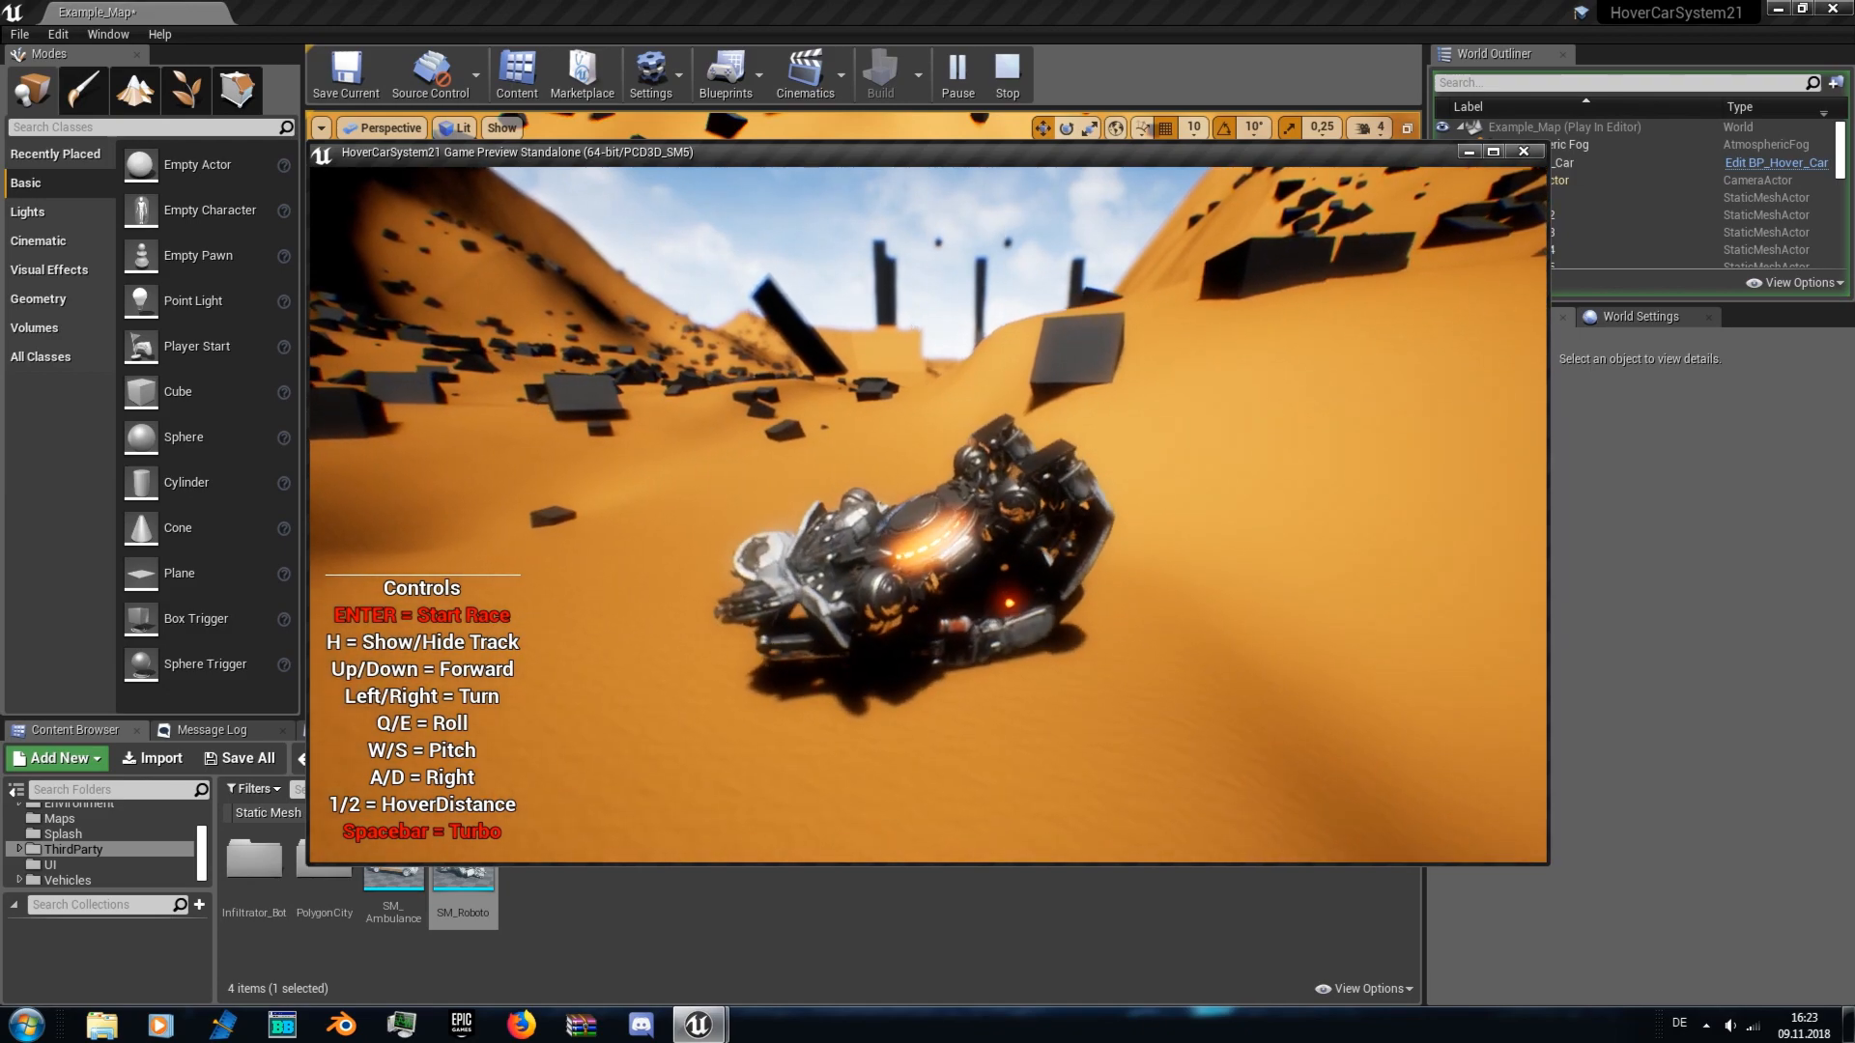
pyautogui.press('Up')
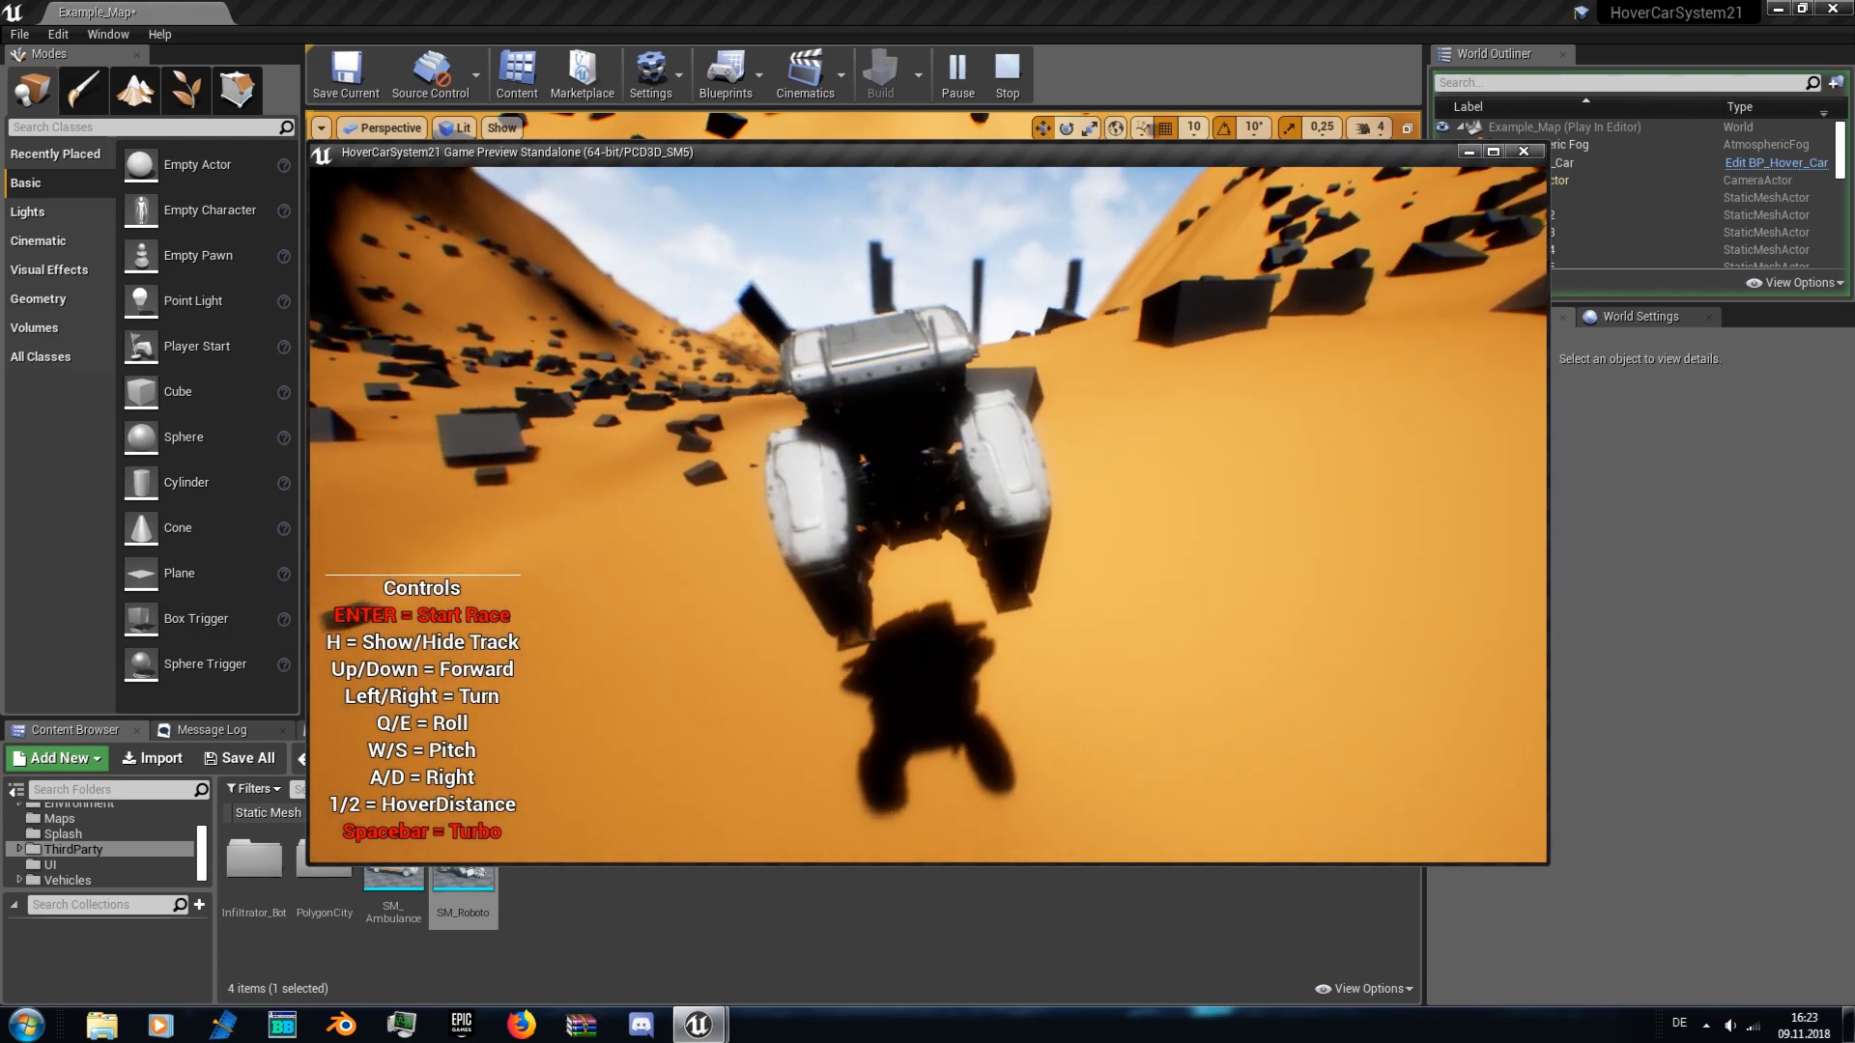
pyautogui.press('Up')
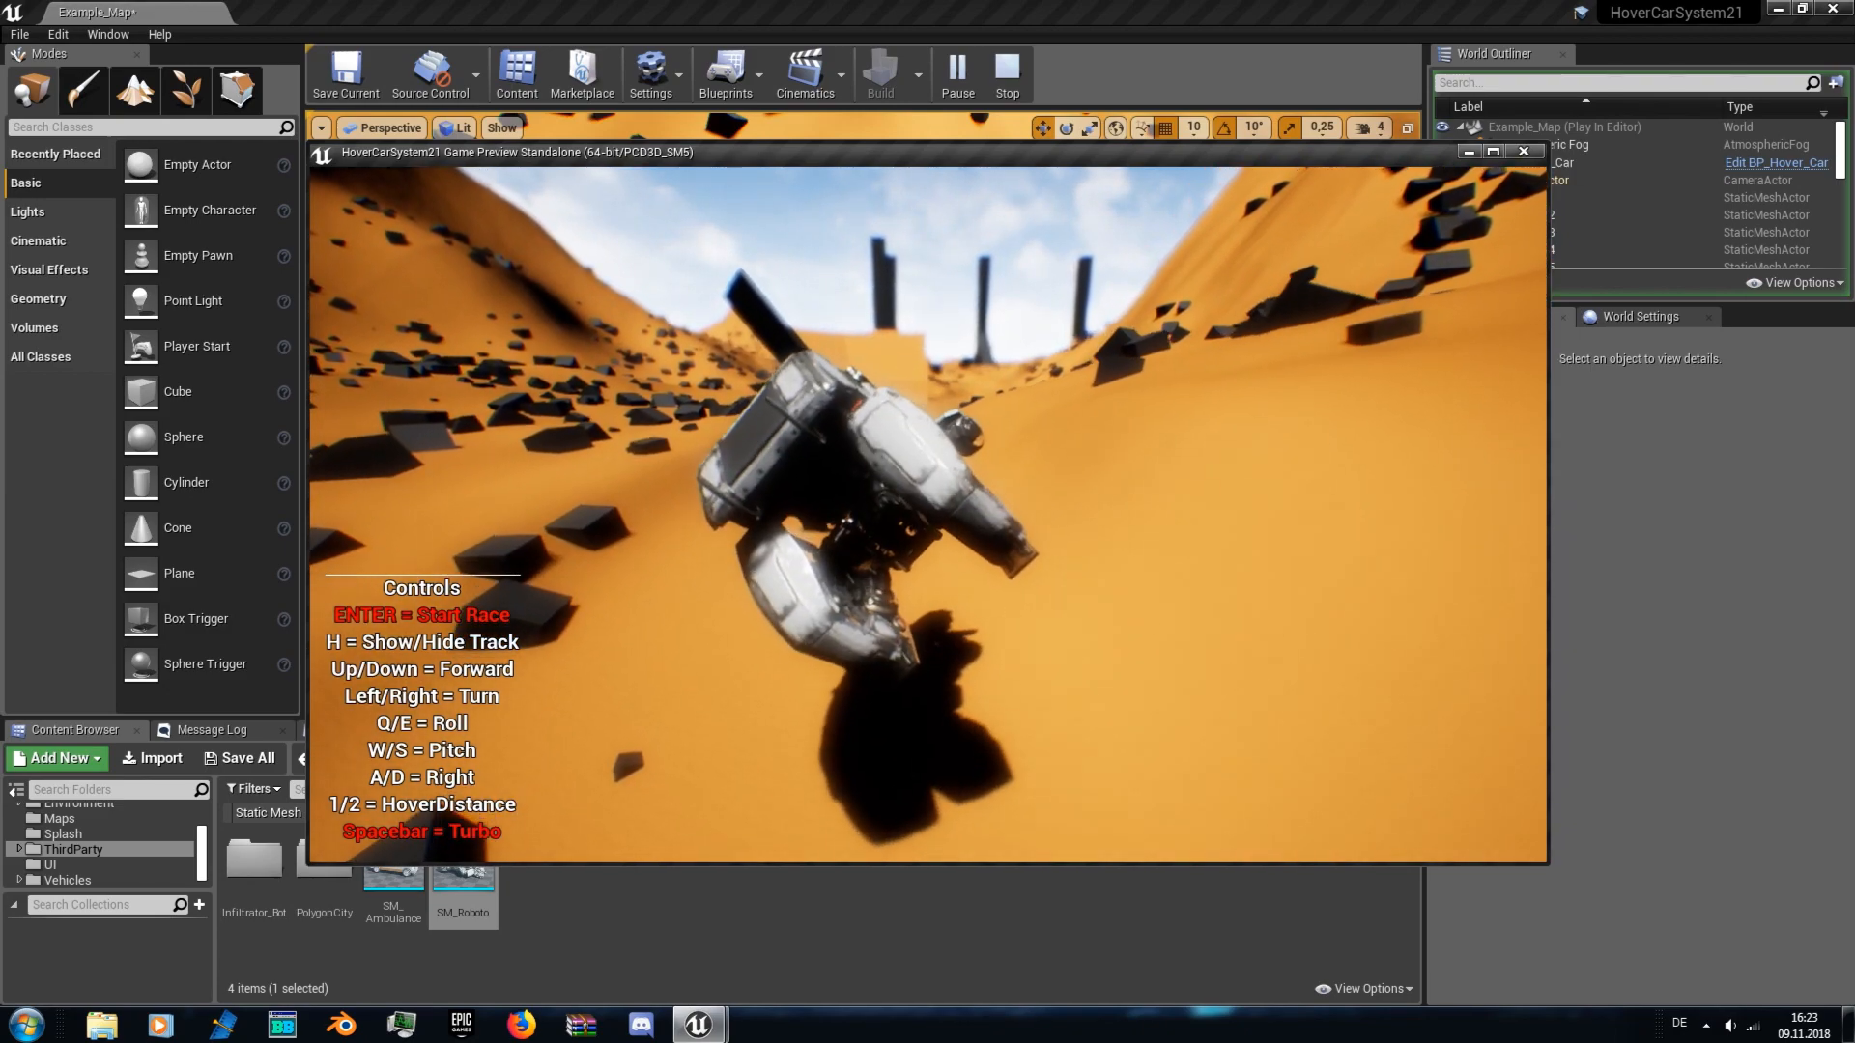
pyautogui.press('Up')
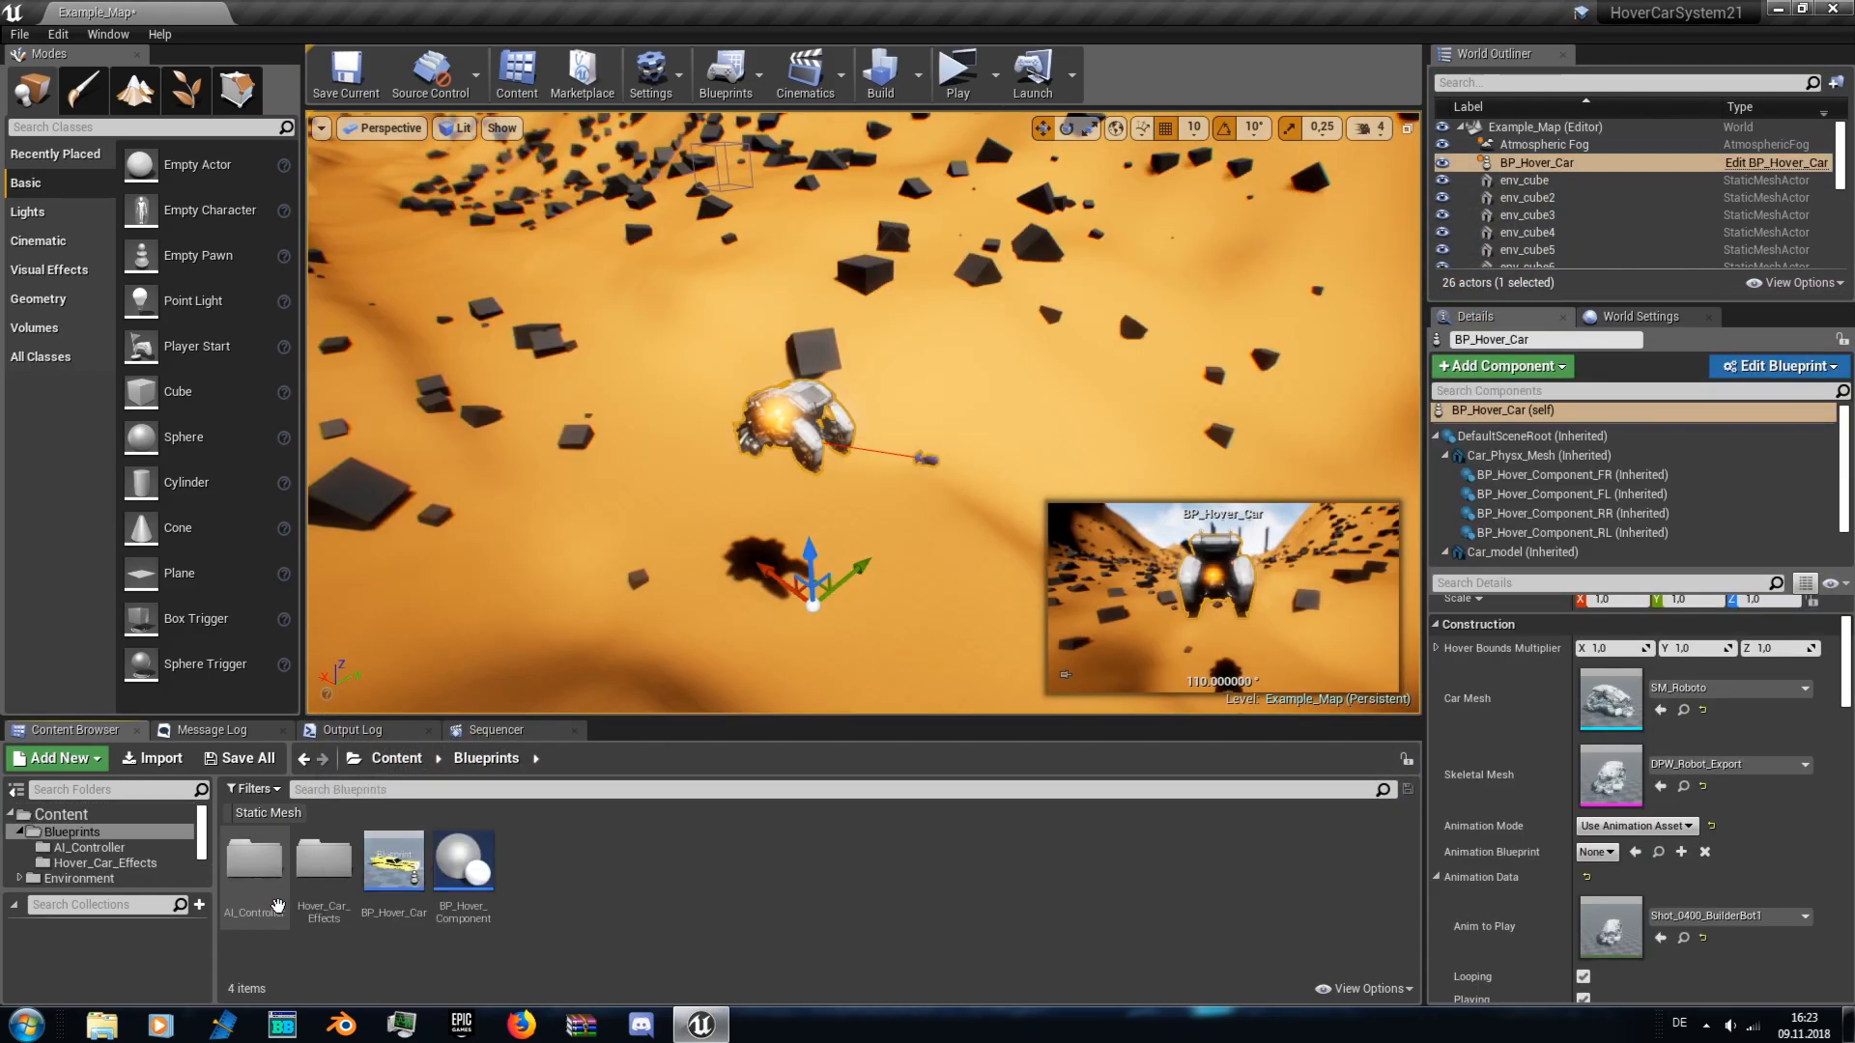
# - Place BP_Hover_Car_Effects from the Hover_Car_Effects blueprint folder in the level beside the robot car
pyautogui.doubleClick(324, 906)
pyautogui.moveTo(246, 874); pyautogui.dragTo(705, 609)
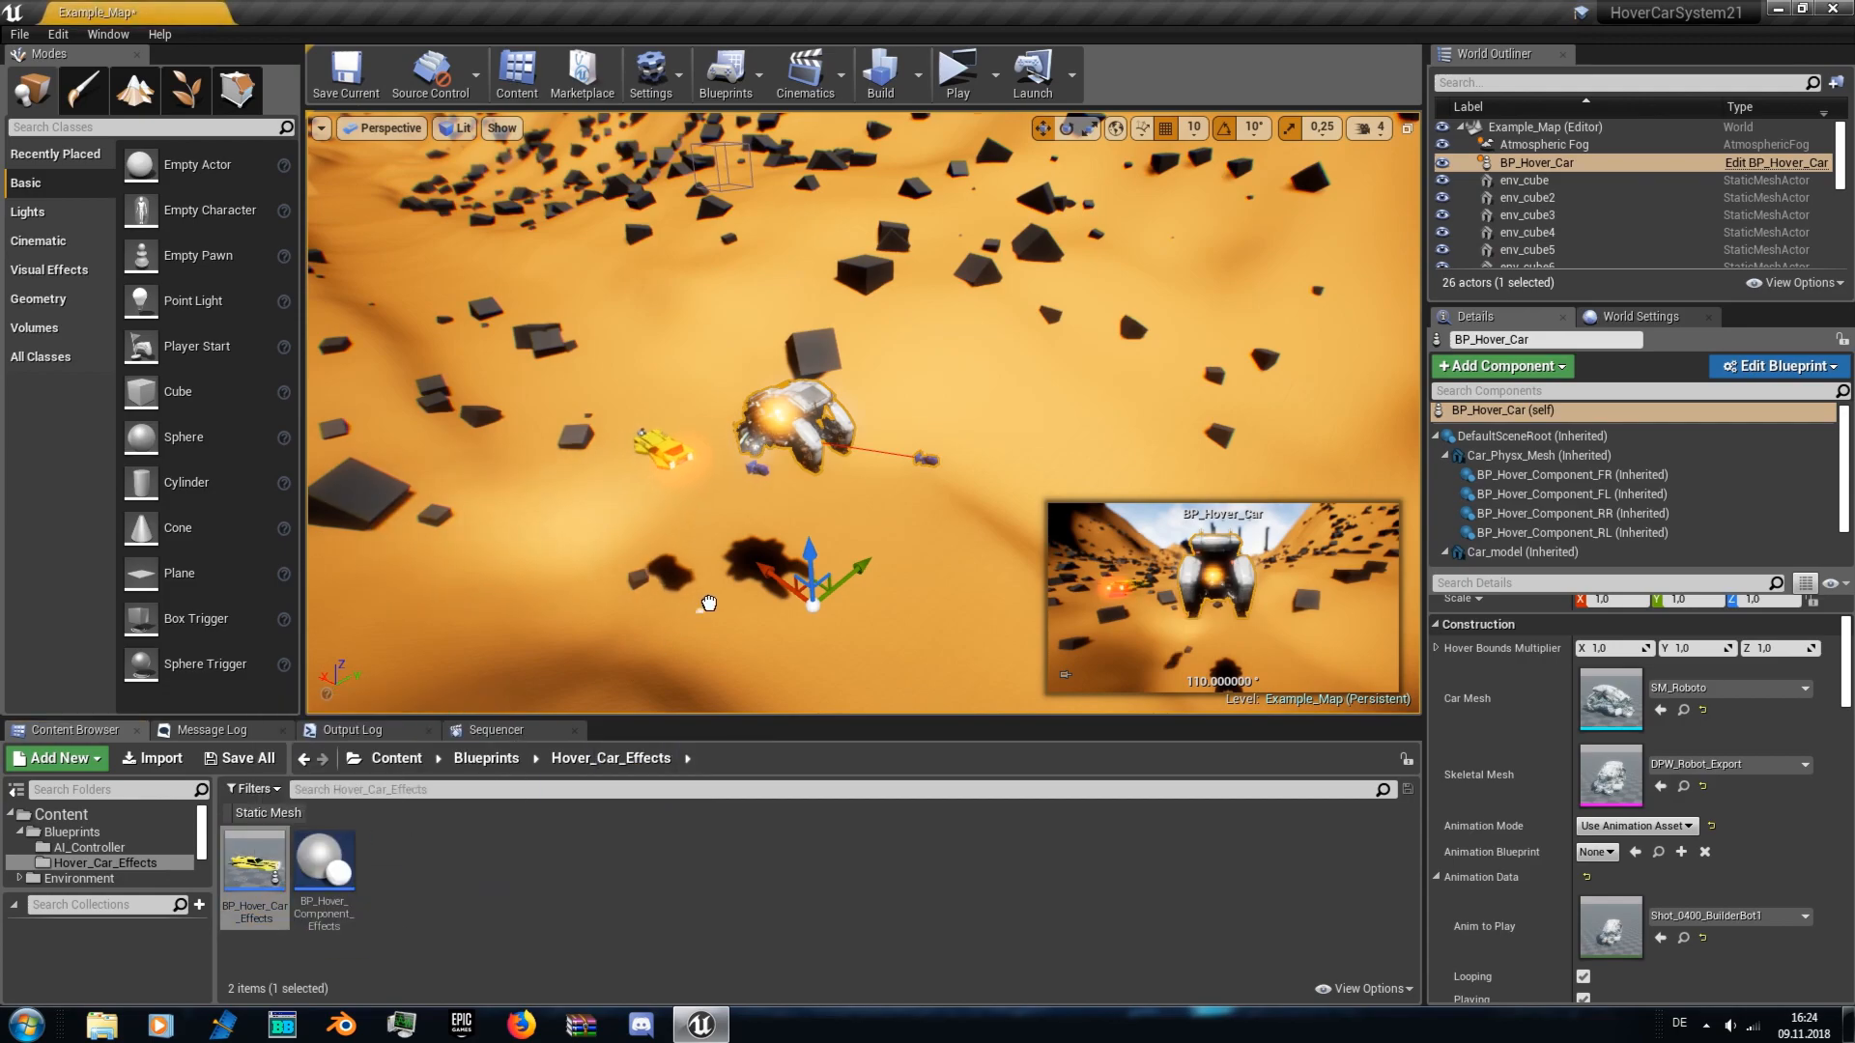
pyautogui.press('f')
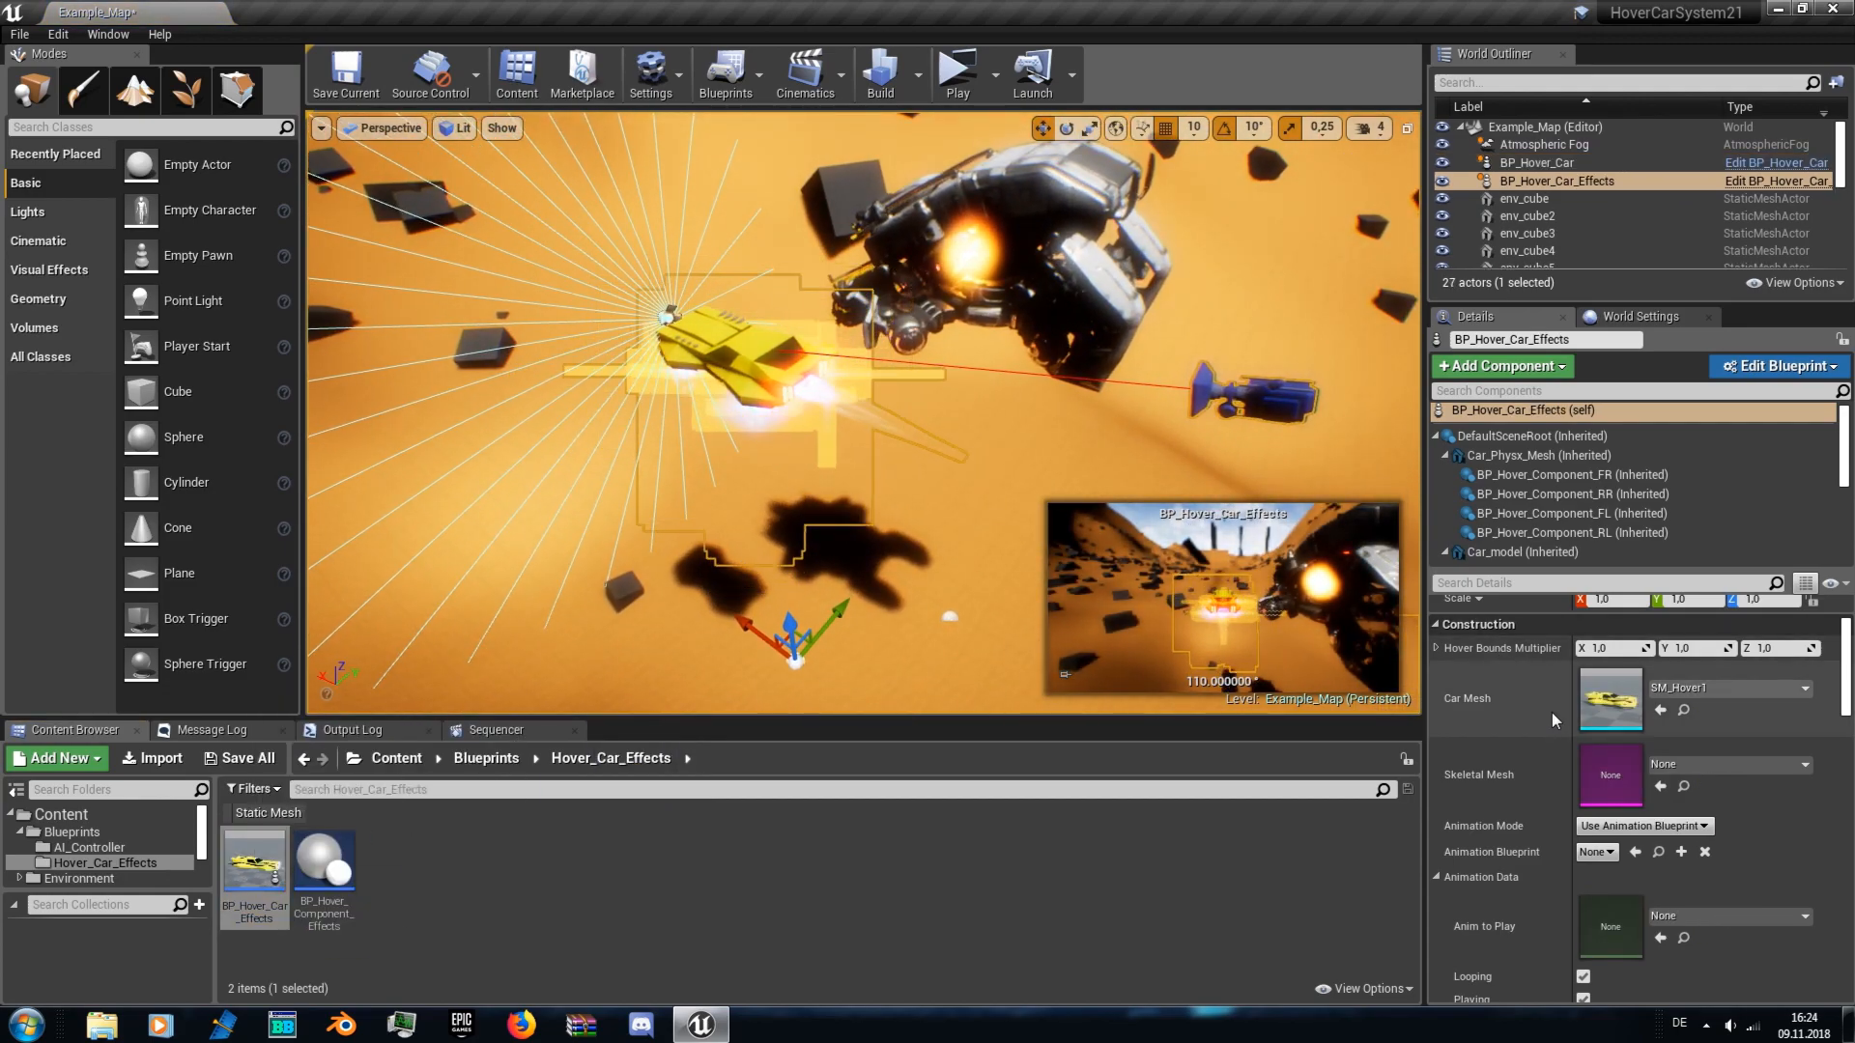
pyautogui.moveTo(857, 294); pyautogui.dragTo(821, 271, button='right')
pyautogui.click(875, 305)
# - Place BP_AI_Track from the AI_Controller blueprint folder on the sand near the two hover cars
pyautogui.click(396, 758)
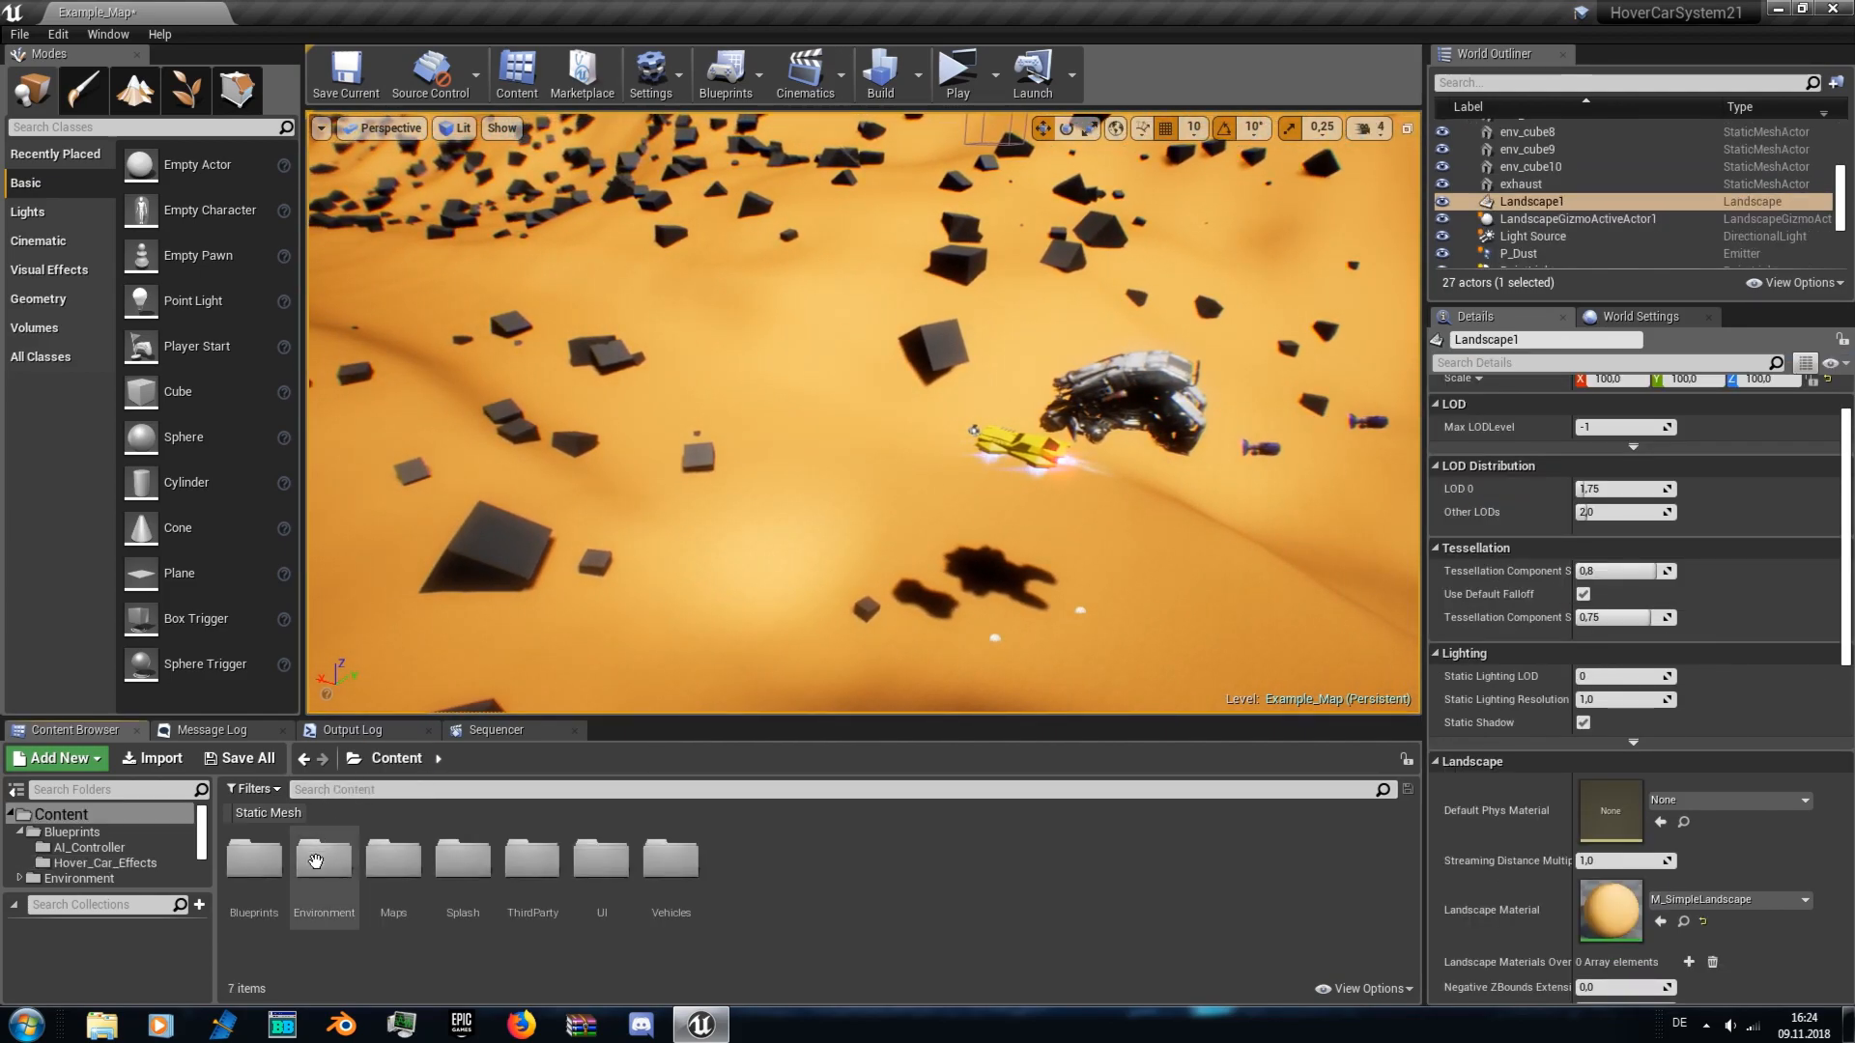
pyautogui.doubleClick(254, 860)
pyautogui.doubleClick(265, 908)
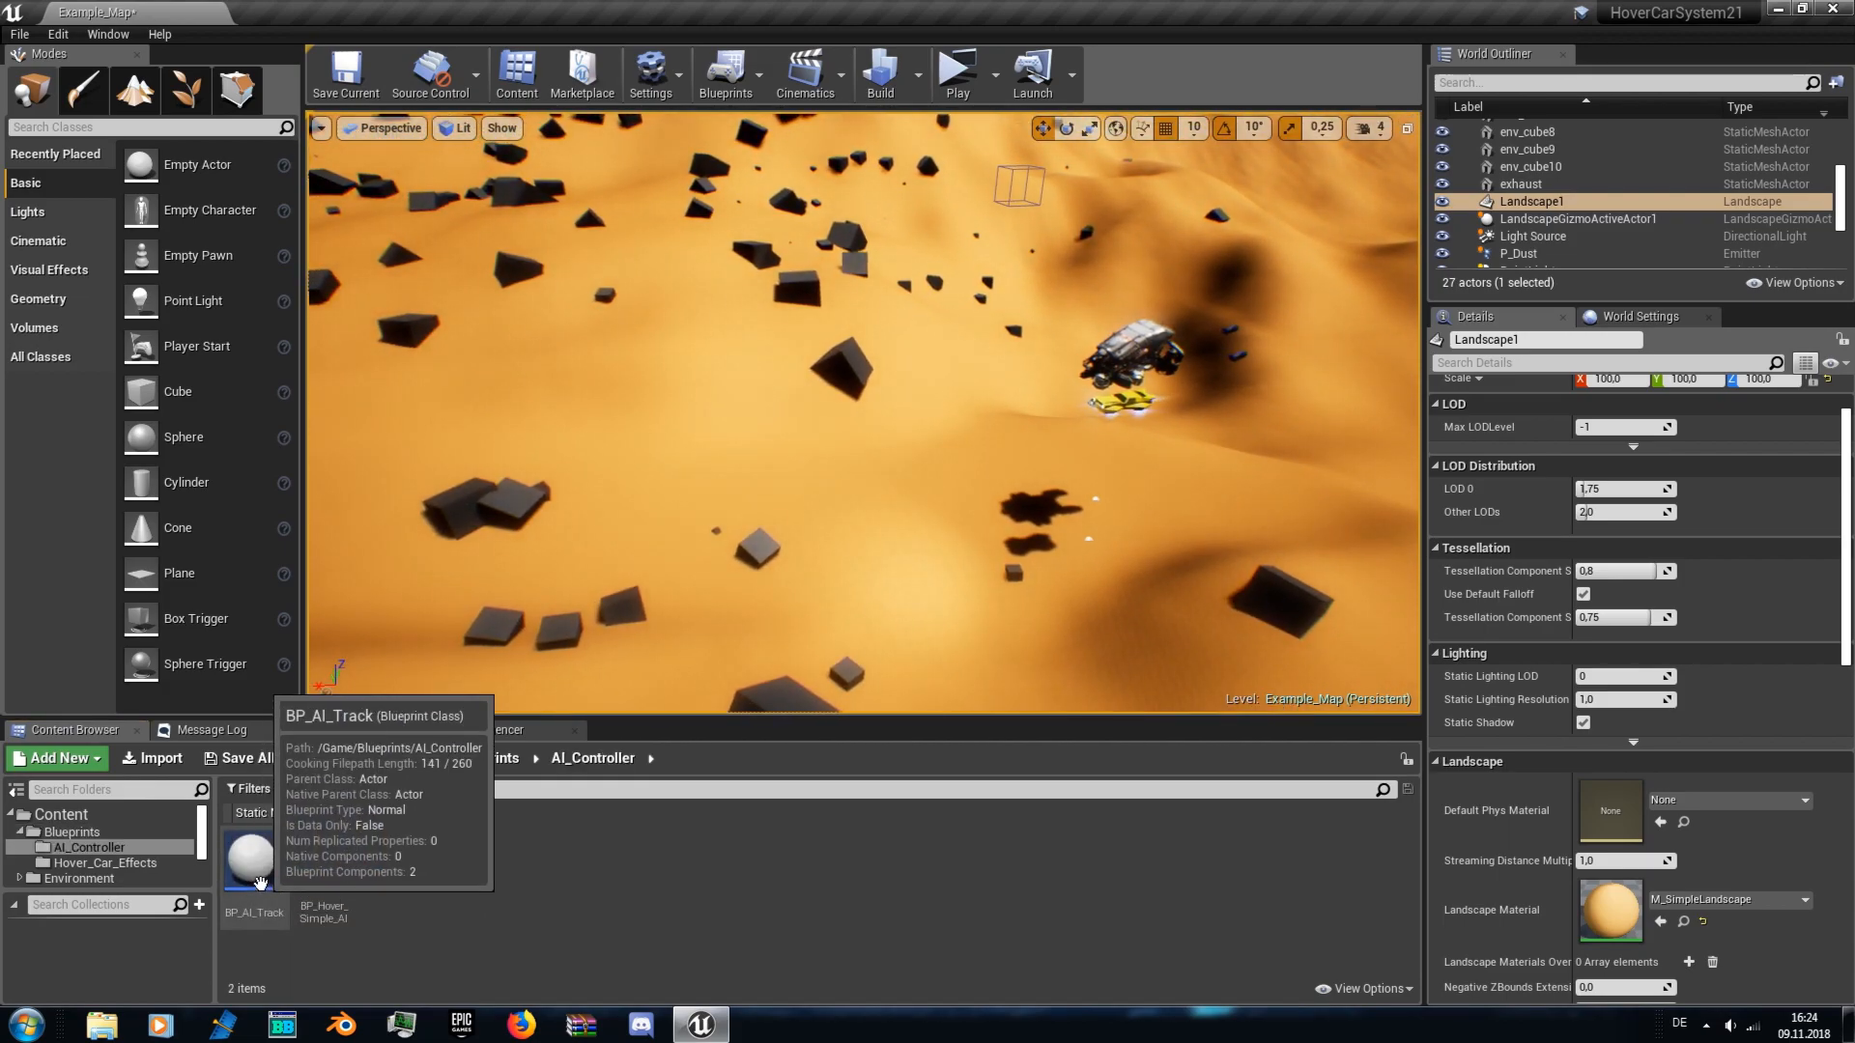
pyautogui.moveTo(259, 882); pyautogui.dragTo(574, 643)
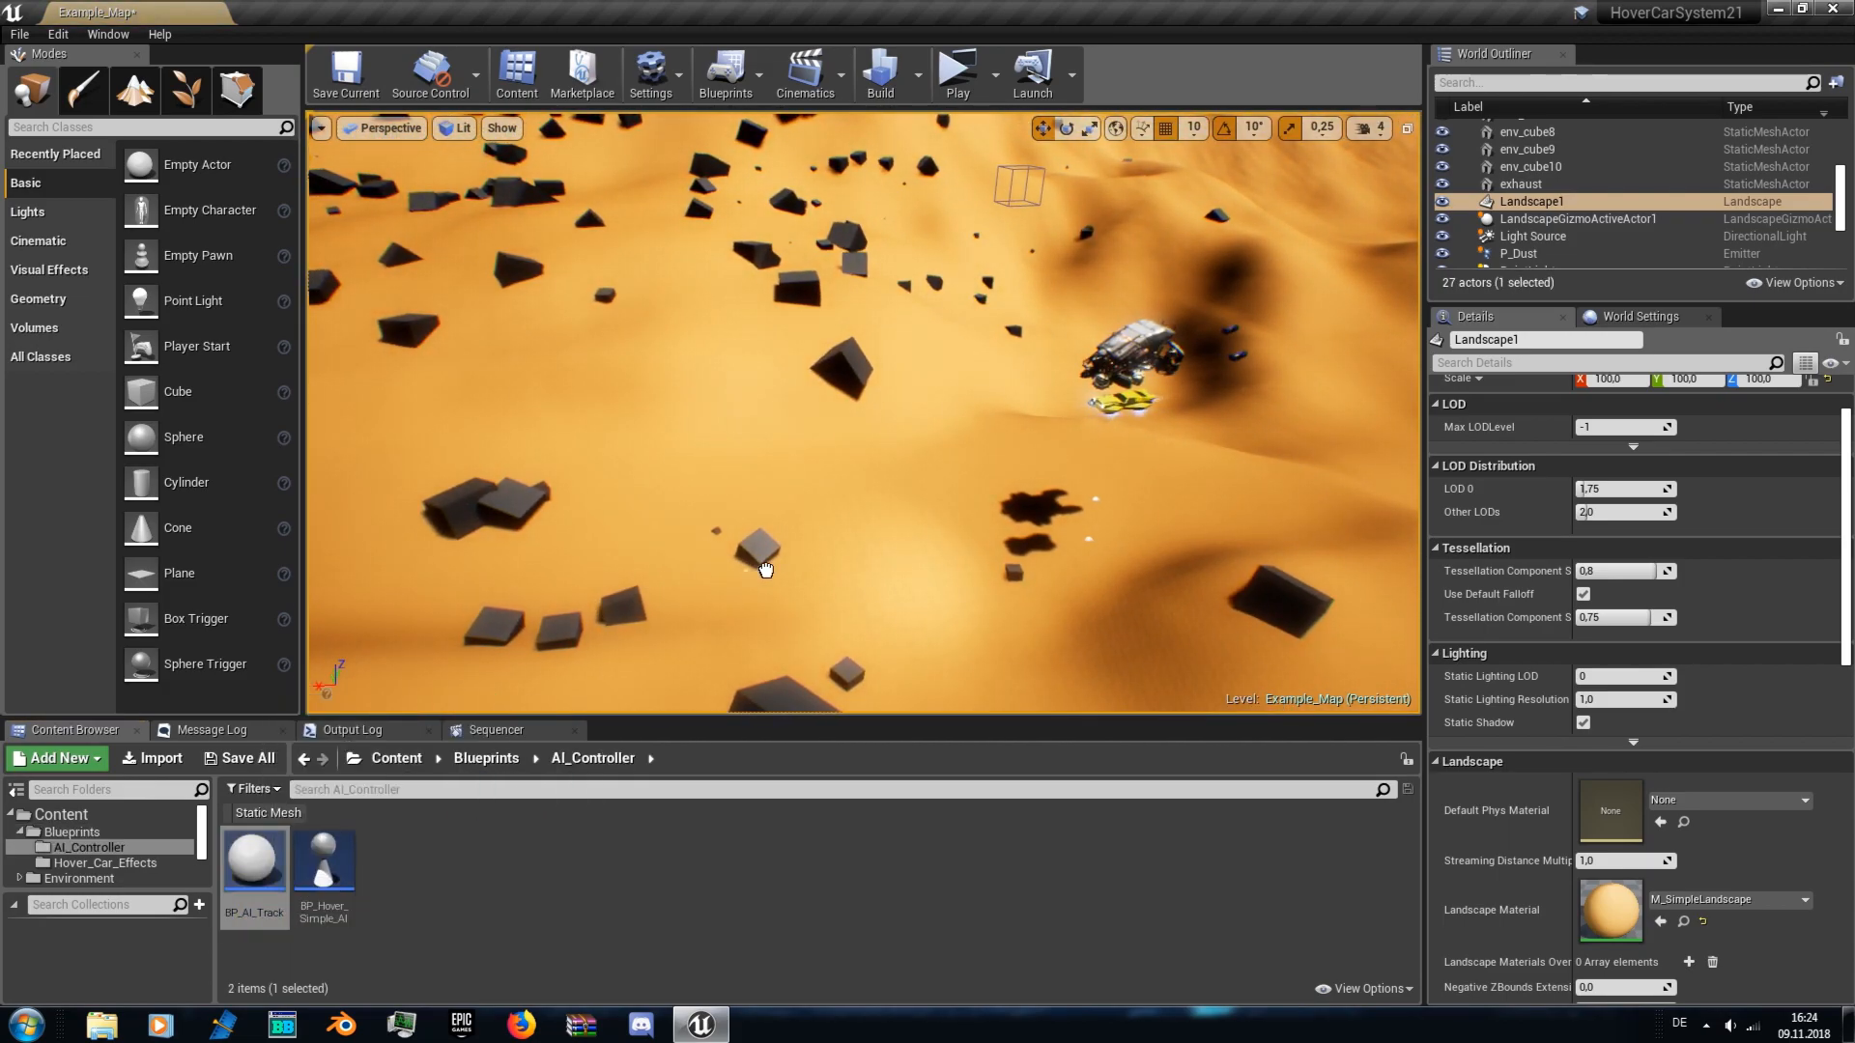
pyautogui.moveTo(935, 525); pyautogui.dragTo(936, 519)
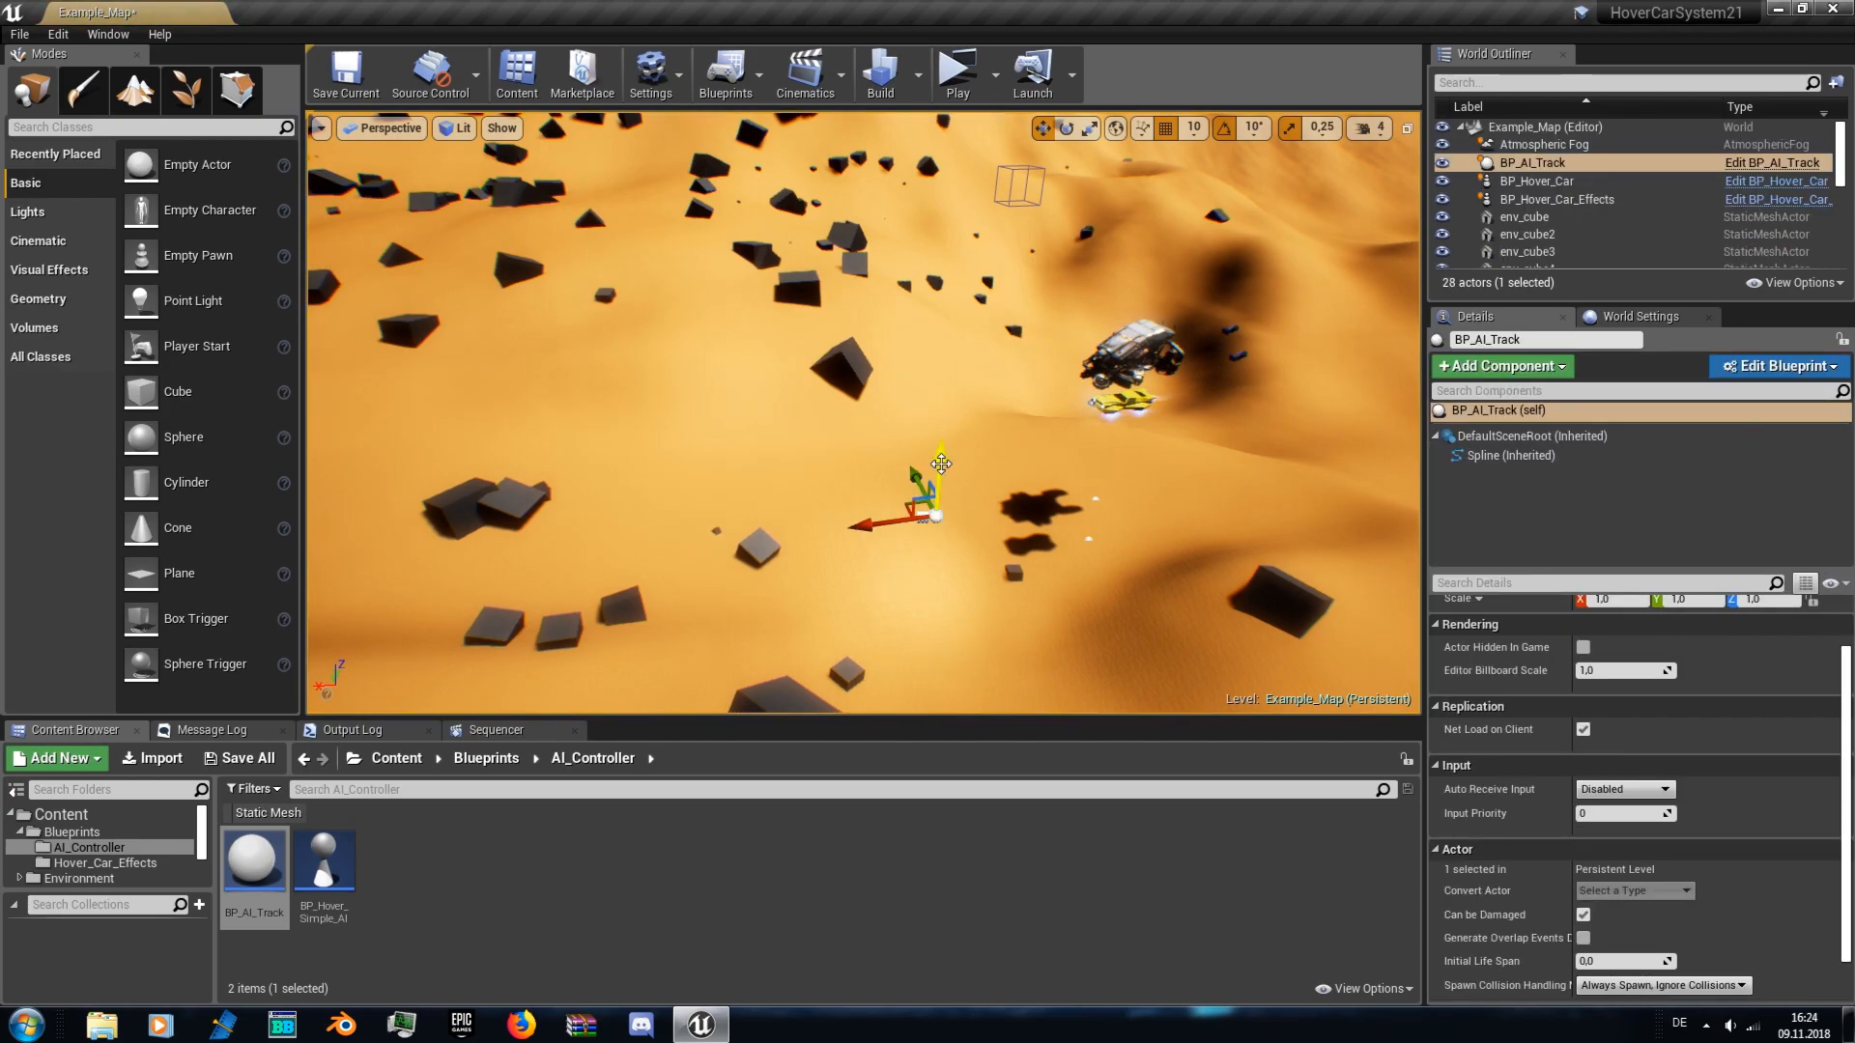
# - Stretch the BP_AI_Track spline away from its start point and add a third spline point across the sand
pyautogui.press('w')
pyautogui.moveTo(922, 508)
pyautogui.mouseDown(button='right')
pyautogui.moveTo(956, 552)
pyautogui.moveTo(942, 517)
pyautogui.mouseUp(button='right')
pyautogui.moveTo(934, 410); pyautogui.dragTo(736, 546, button='right')
pyautogui.moveTo(906, 493); pyautogui.dragTo(852, 505, button='right')
pyautogui.moveTo(956, 455); pyautogui.dragTo(994, 455, button='right')
pyautogui.click(877, 456)
pyautogui.click(864, 450)
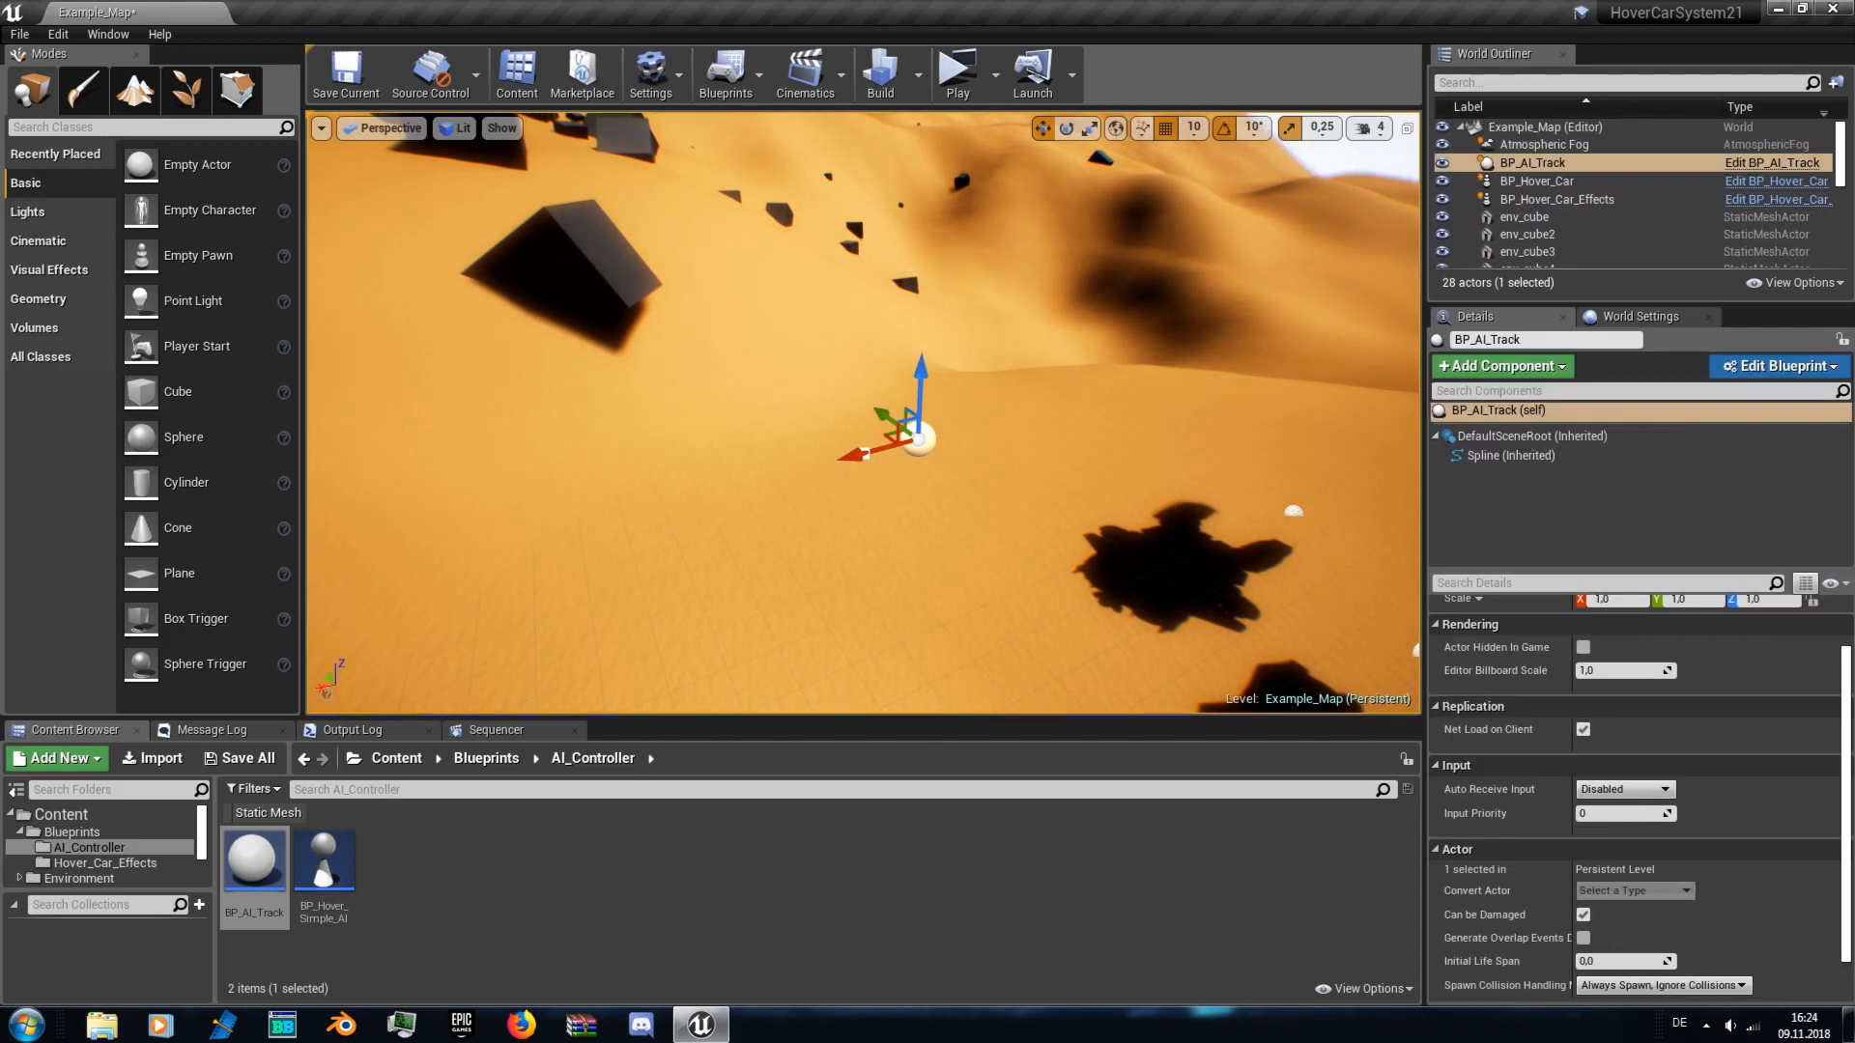
pyautogui.press('f')
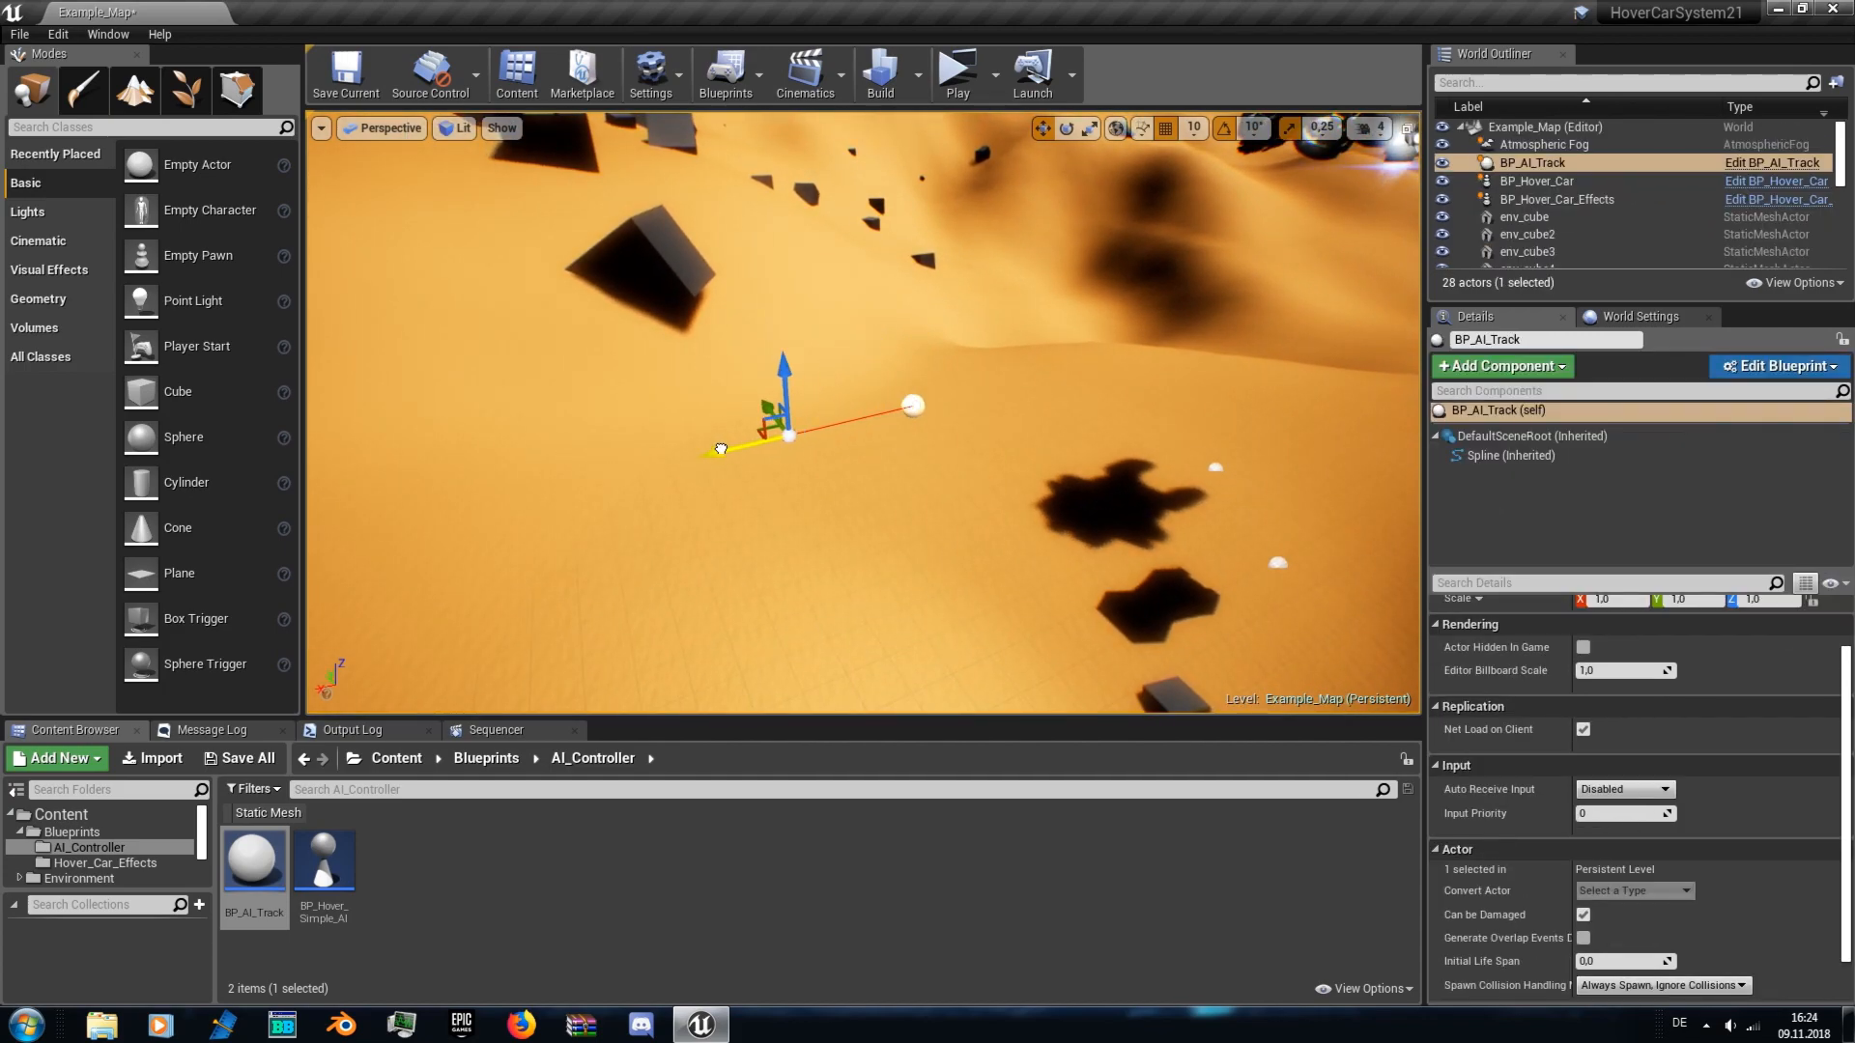
pyautogui.moveTo(335, 543); pyautogui.dragTo(502, 544, button='right')
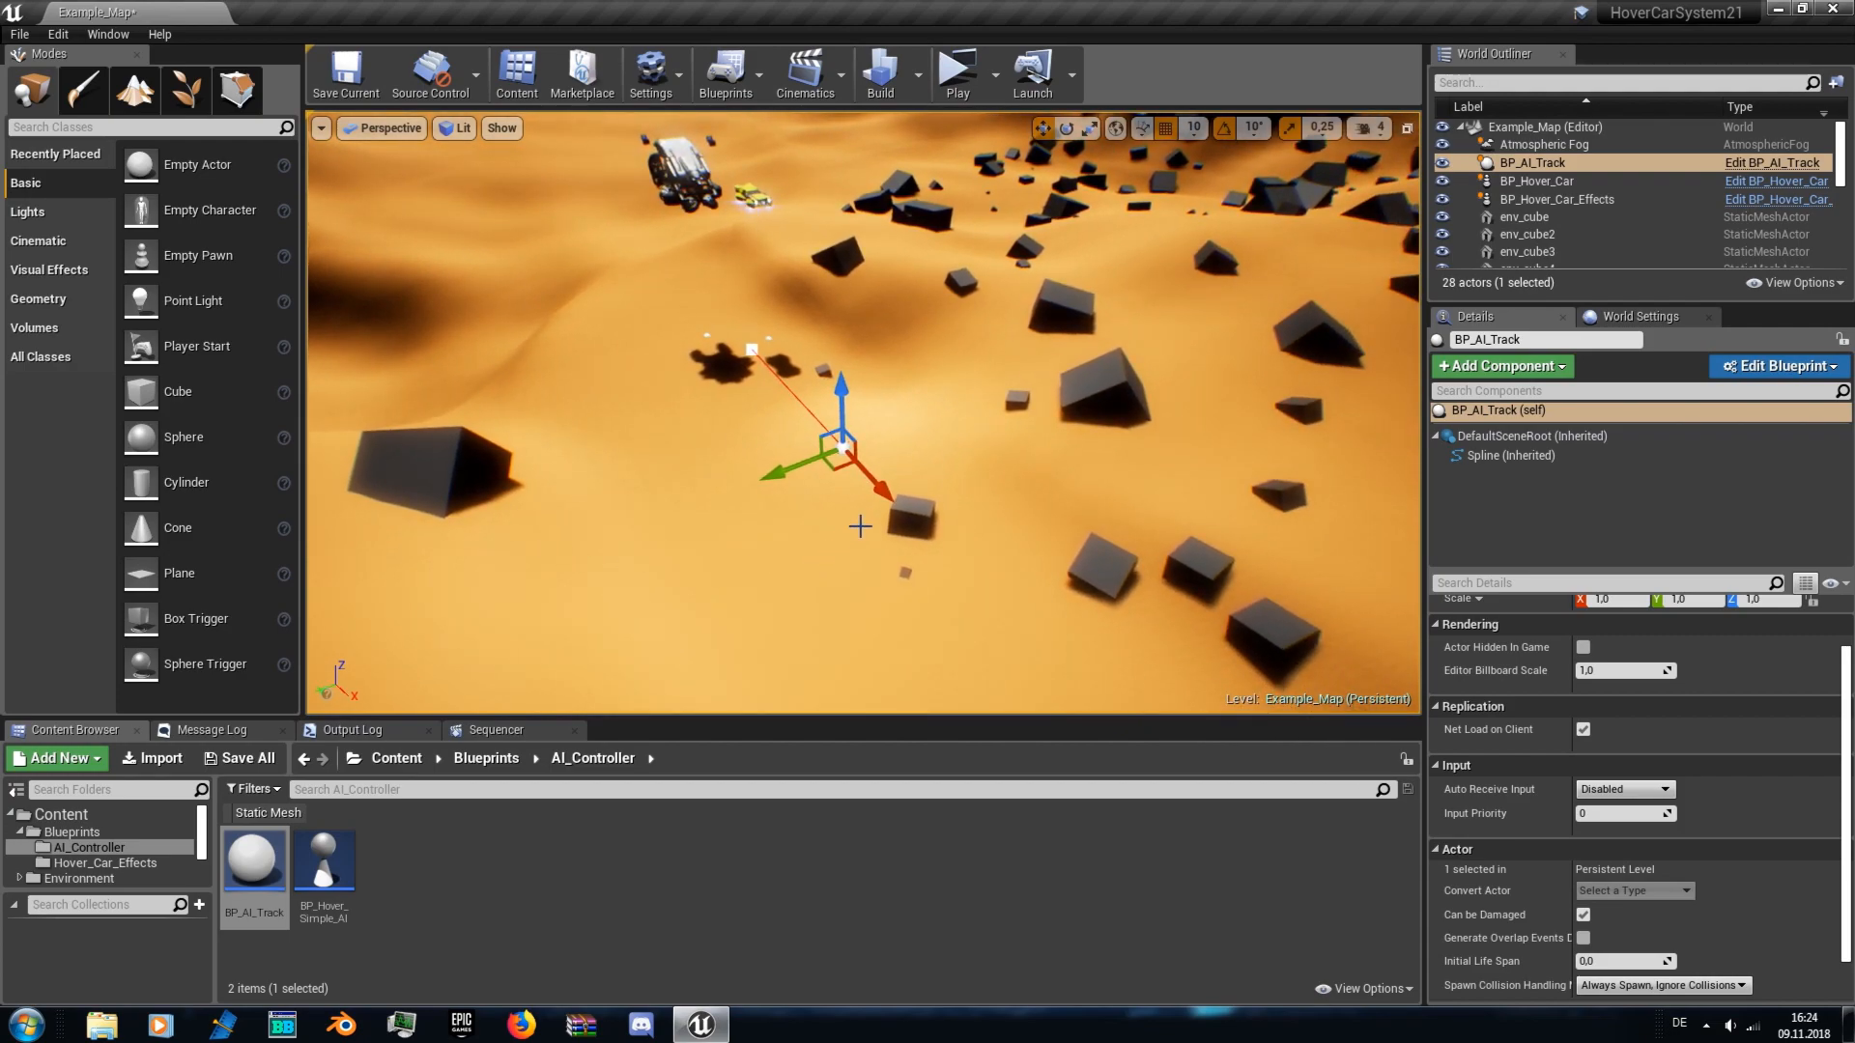
pyautogui.moveTo(843, 525); pyautogui.dragTo(843, 525, button='right')
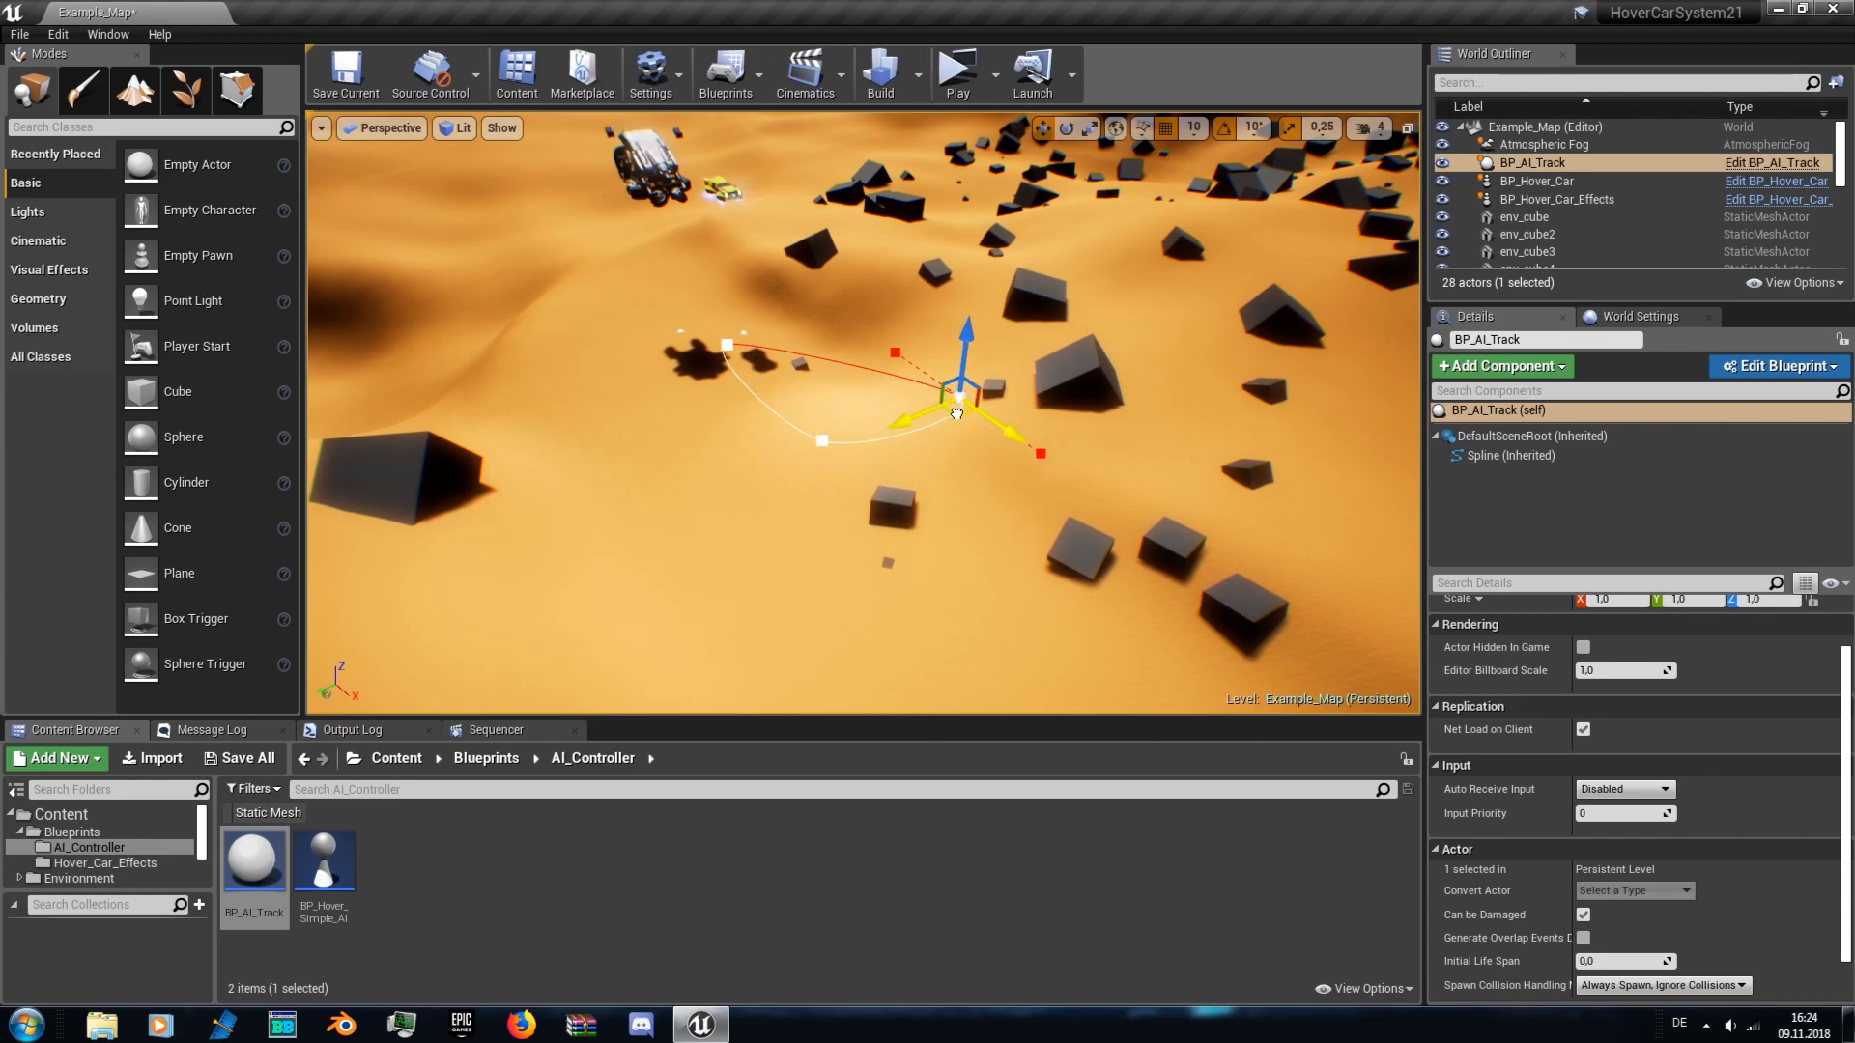
# - Extend the BP_AI_Track spline with further duplicated points into a large curved loop through the rock field
pyautogui.moveTo(1024, 387); pyautogui.dragTo(966, 405, button='right')
pyautogui.click(626, 259)
pyautogui.moveTo(626, 259); pyautogui.dragTo(676, 290, button='right')
pyautogui.click(638, 388)
pyautogui.moveTo(639, 388); pyautogui.dragTo(688, 366, button='right')
pyautogui.moveTo(499, 521); pyautogui.dragTo(570, 545, button='right')
pyautogui.keyDown('alt'); pyautogui.moveTo(591, 582); pyautogui.dragTo(1267, 506); pyautogui.keyUp('alt')
pyautogui.moveTo(1268, 507); pyautogui.dragTo(1353, 522, button='right')
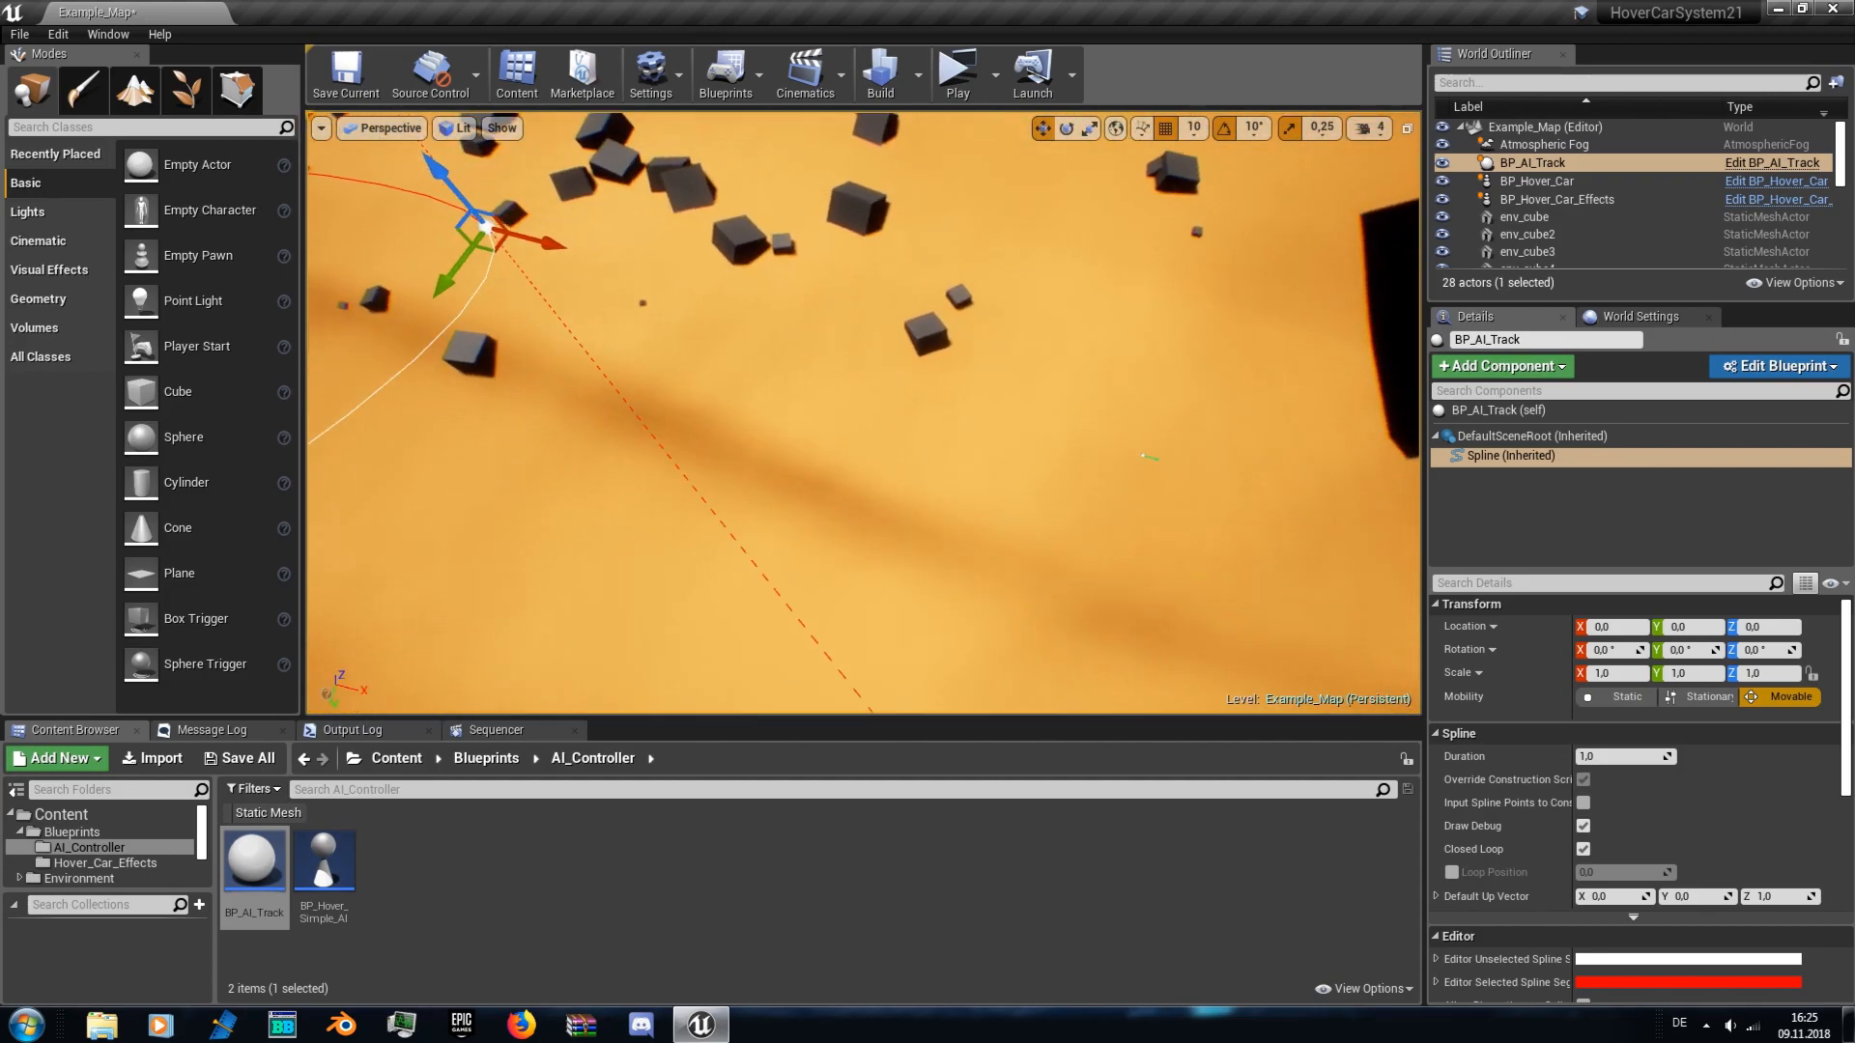
pyautogui.press('f')
pyautogui.keyDown('alt'); pyautogui.moveTo(798, 561); pyautogui.dragTo(1334, 560); pyautogui.keyUp('alt')
pyautogui.moveTo(1334, 561); pyautogui.dragTo(1413, 565, button='right')
pyautogui.moveTo(1104, 416); pyautogui.dragTo(1099, 377)
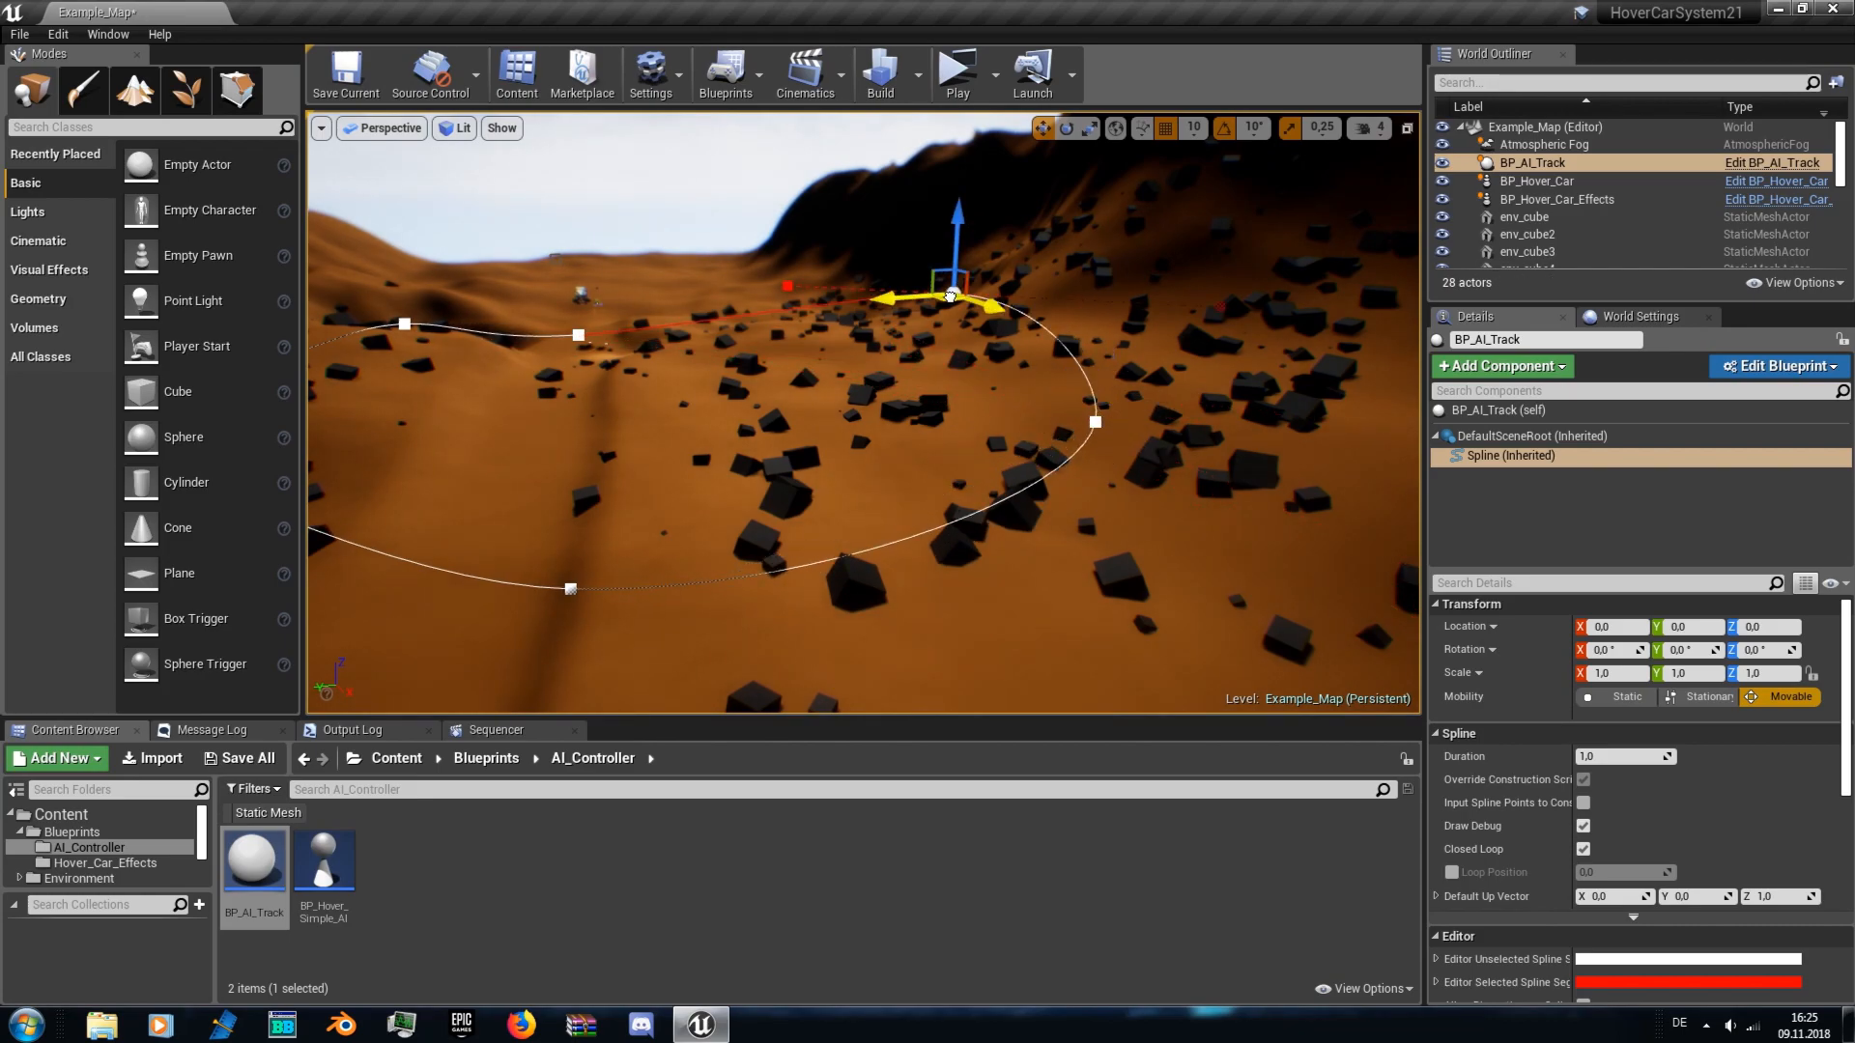
pyautogui.moveTo(911, 220); pyautogui.dragTo(948, 189, button='right')
pyautogui.moveTo(1098, 305); pyautogui.dragTo(1022, 276, button='right')
# - For BP_Hover_Car and BP_Hover_Car_Effects together, reset Auto Possess Player to Disabled and set the AI Controller Class to BP_Hover_Simple_AI
pyautogui.click(955, 376)
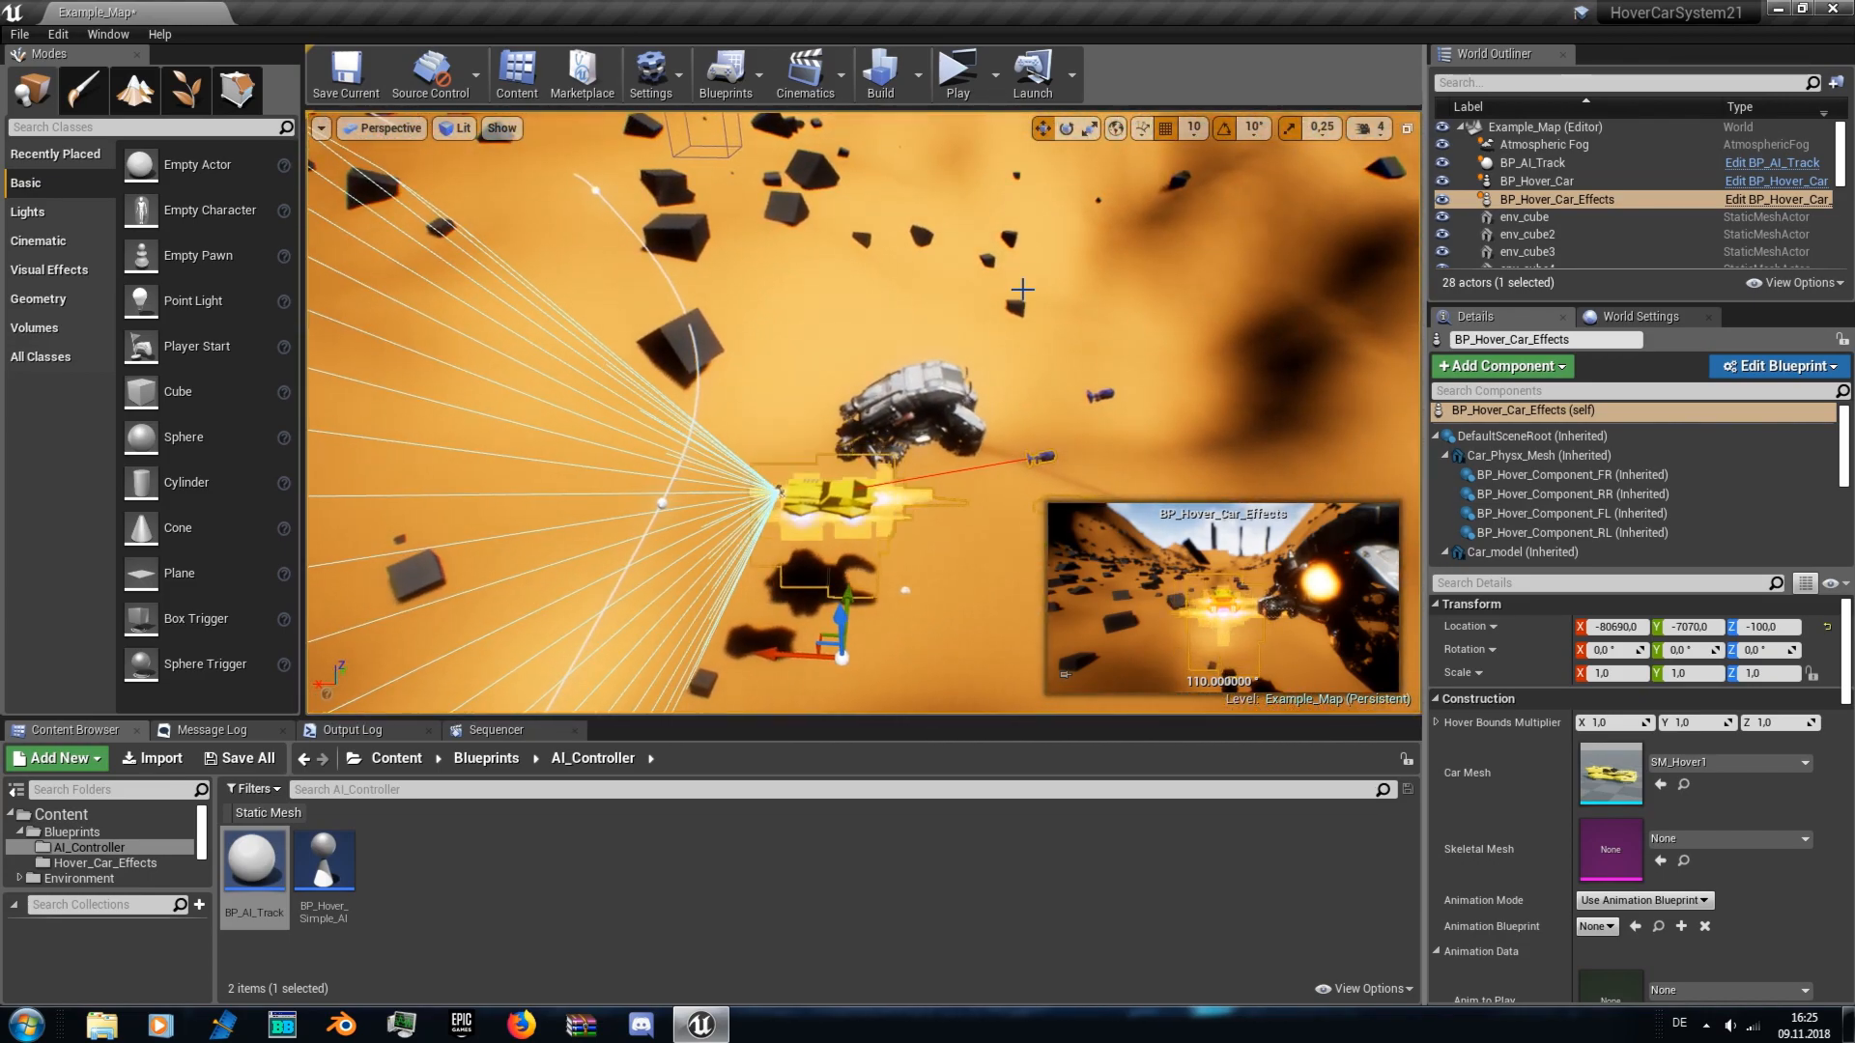
pyautogui.keyDown('ctrl'); pyautogui.click(906, 418); pyautogui.keyUp('ctrl')
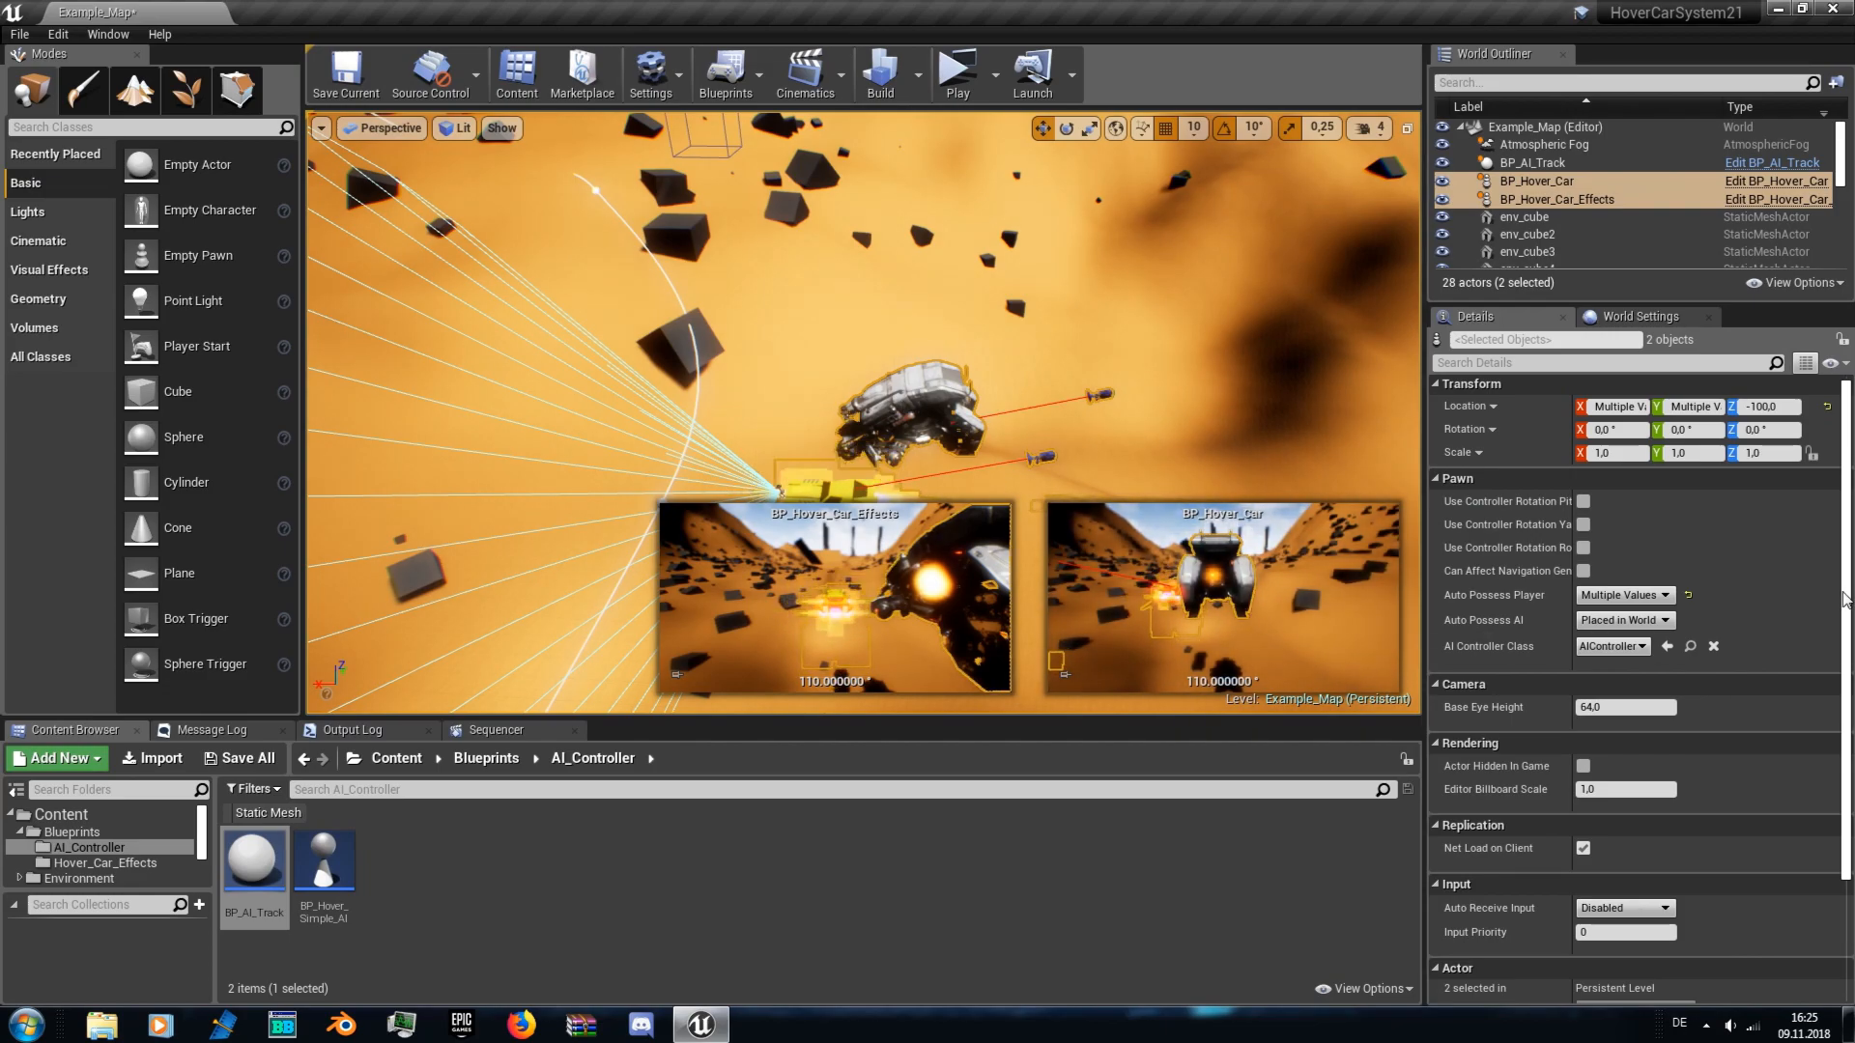
pyautogui.click(1688, 598)
pyautogui.click(1642, 647)
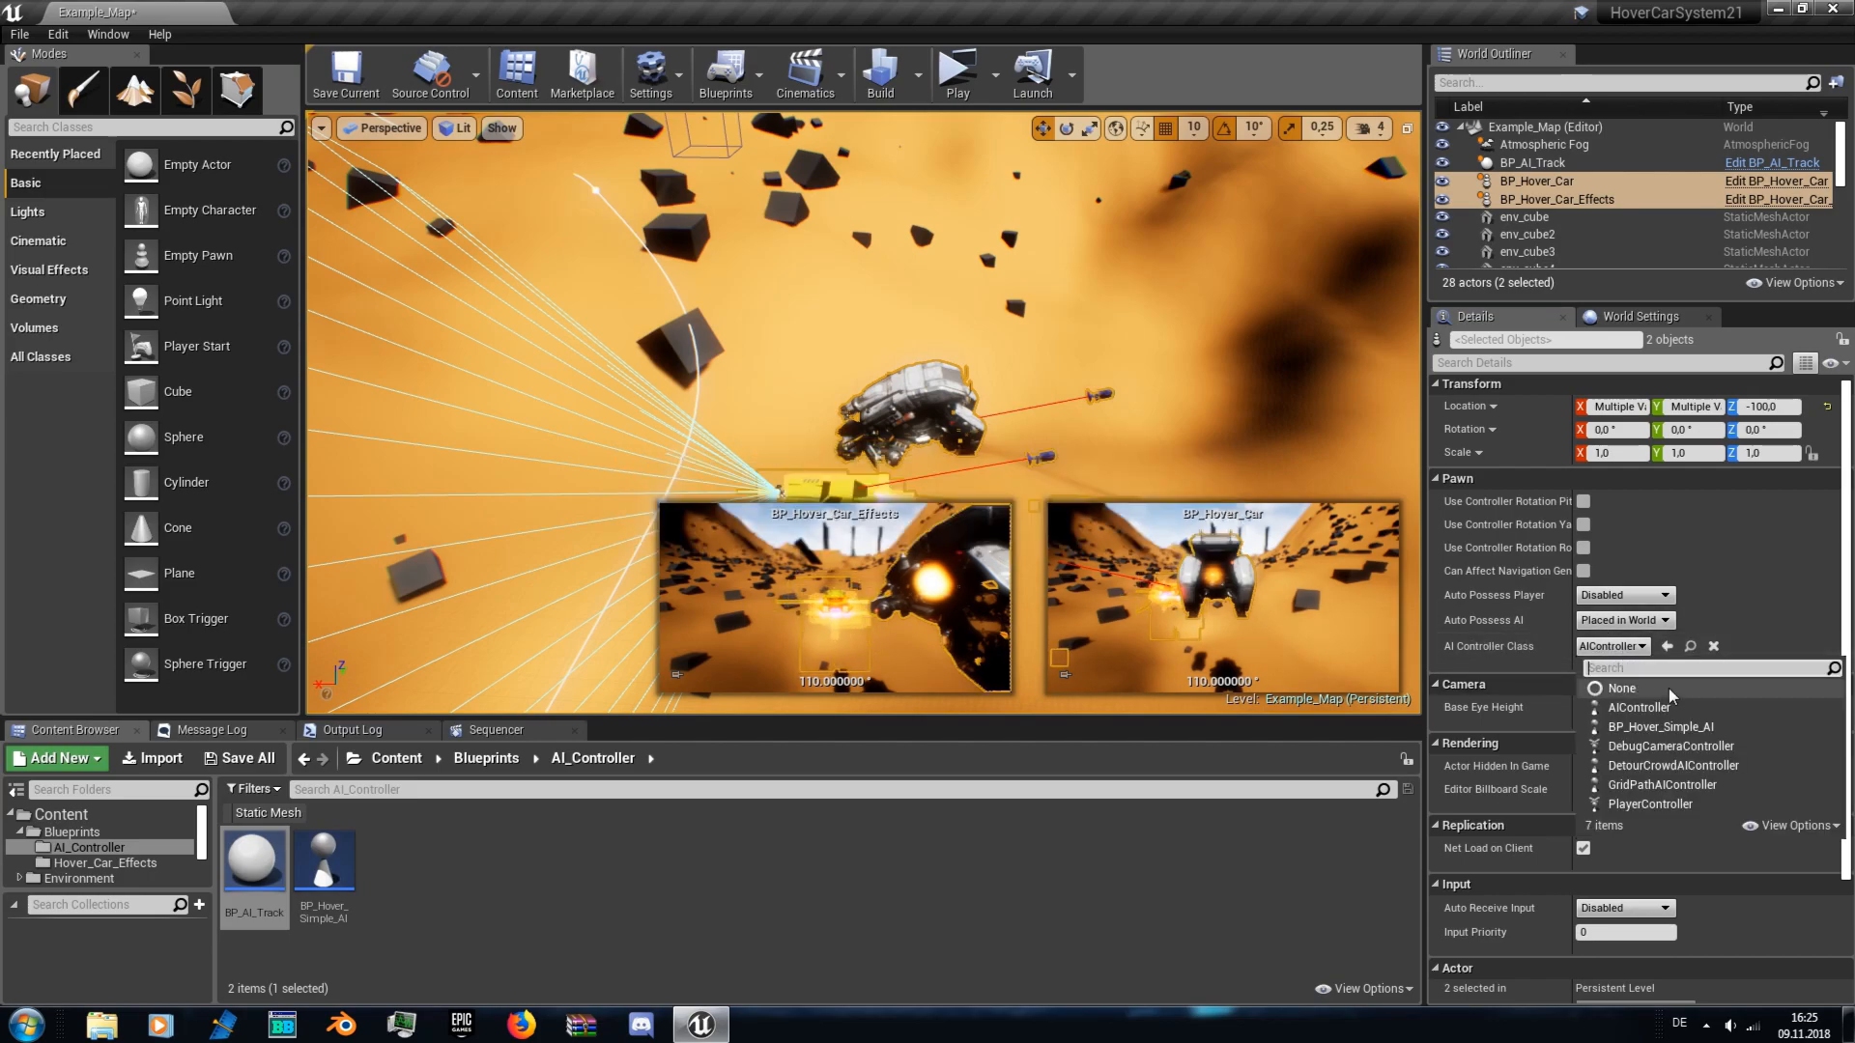
pyautogui.click(1679, 730)
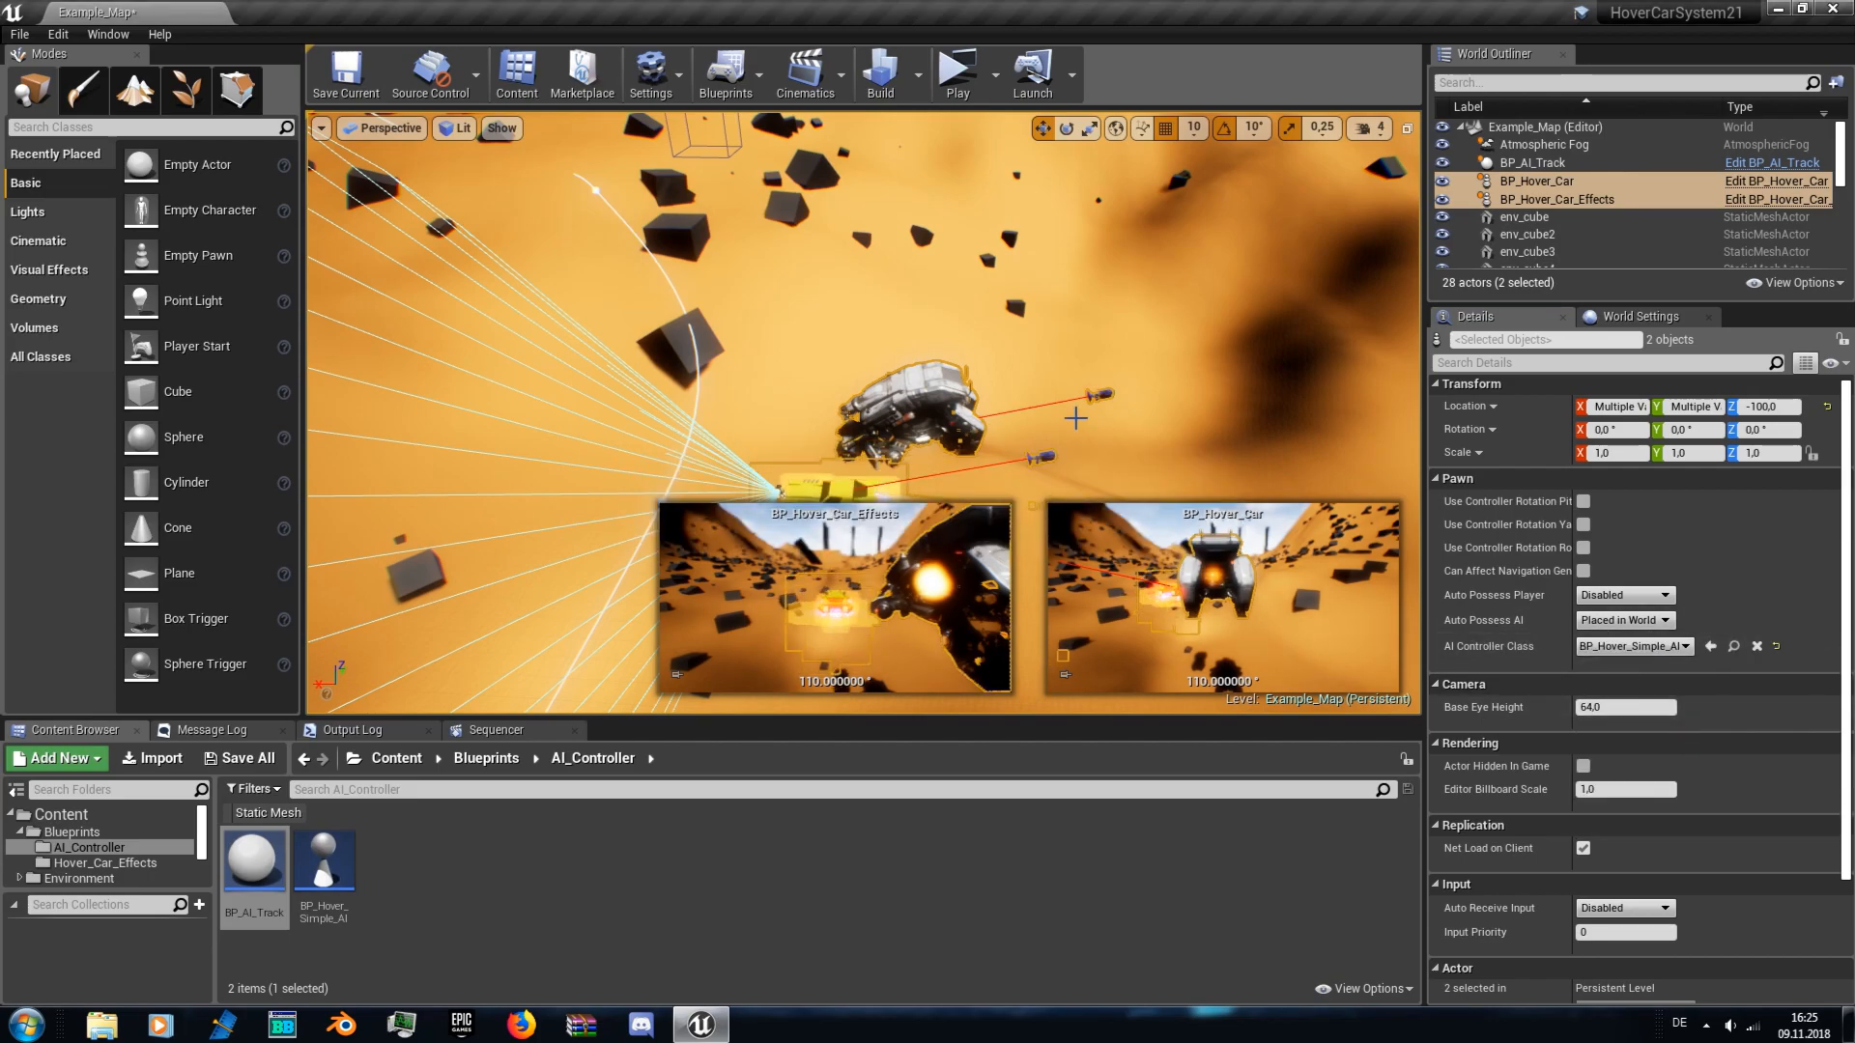
# - For BP_Hover_Car_Effects alone, assign BP_AI_Track as the AI Track and lower its Max Acceleration
pyautogui.click(877, 321)
pyautogui.moveTo(877, 322); pyautogui.dragTo(932, 322, button='right')
pyautogui.click(848, 490)
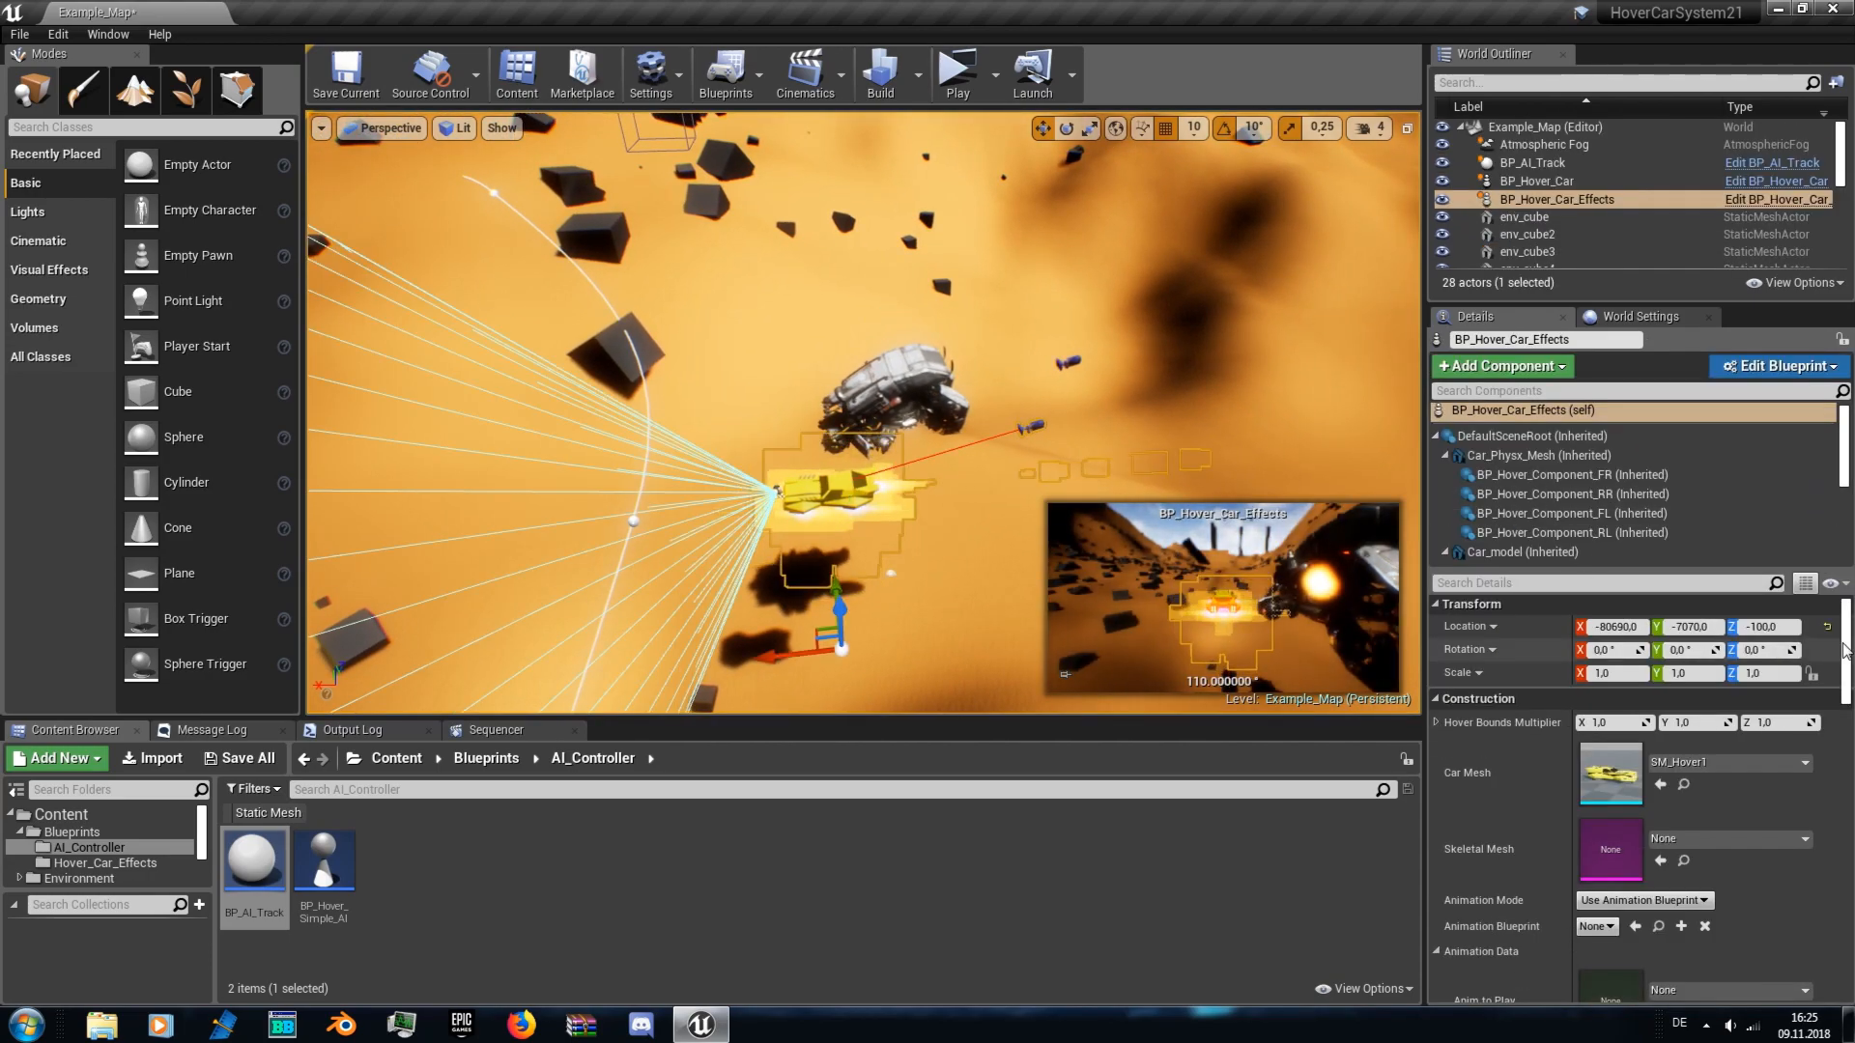
pyautogui.moveTo(1847, 654); pyautogui.dragTo(1850, 753)
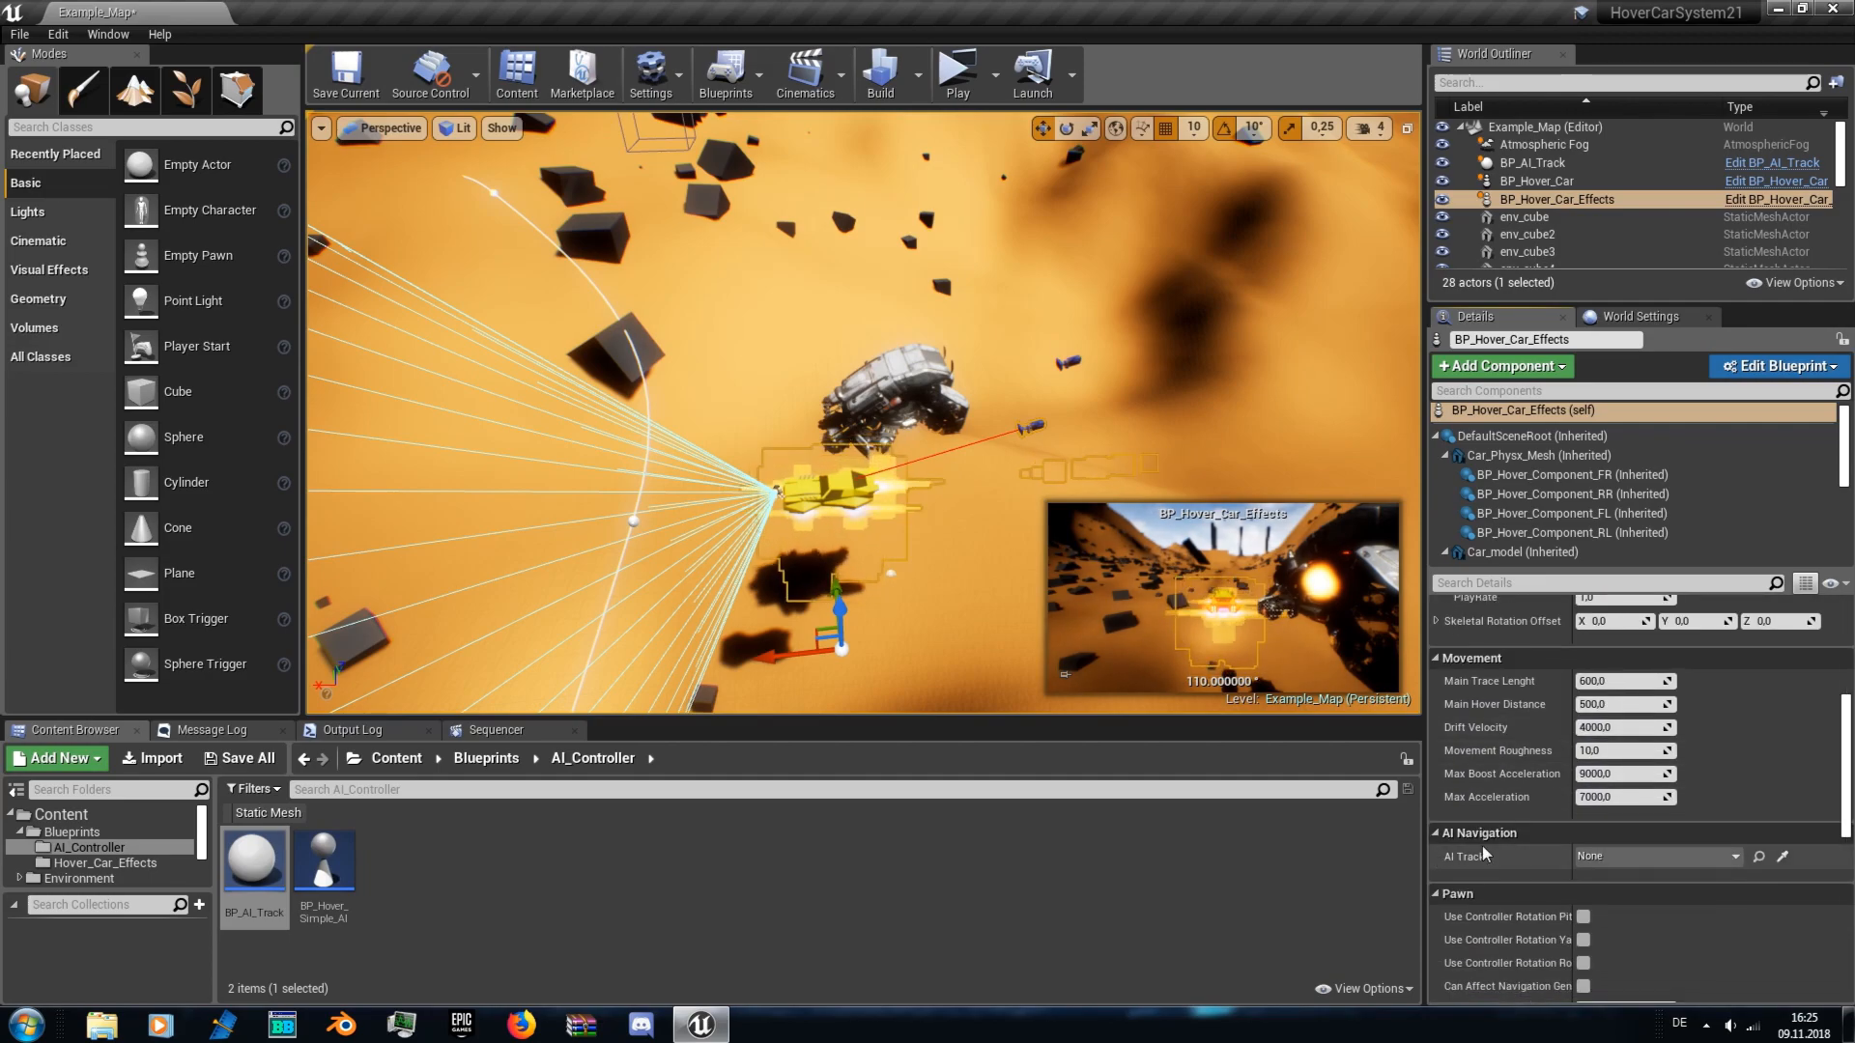
pyautogui.click(1639, 860)
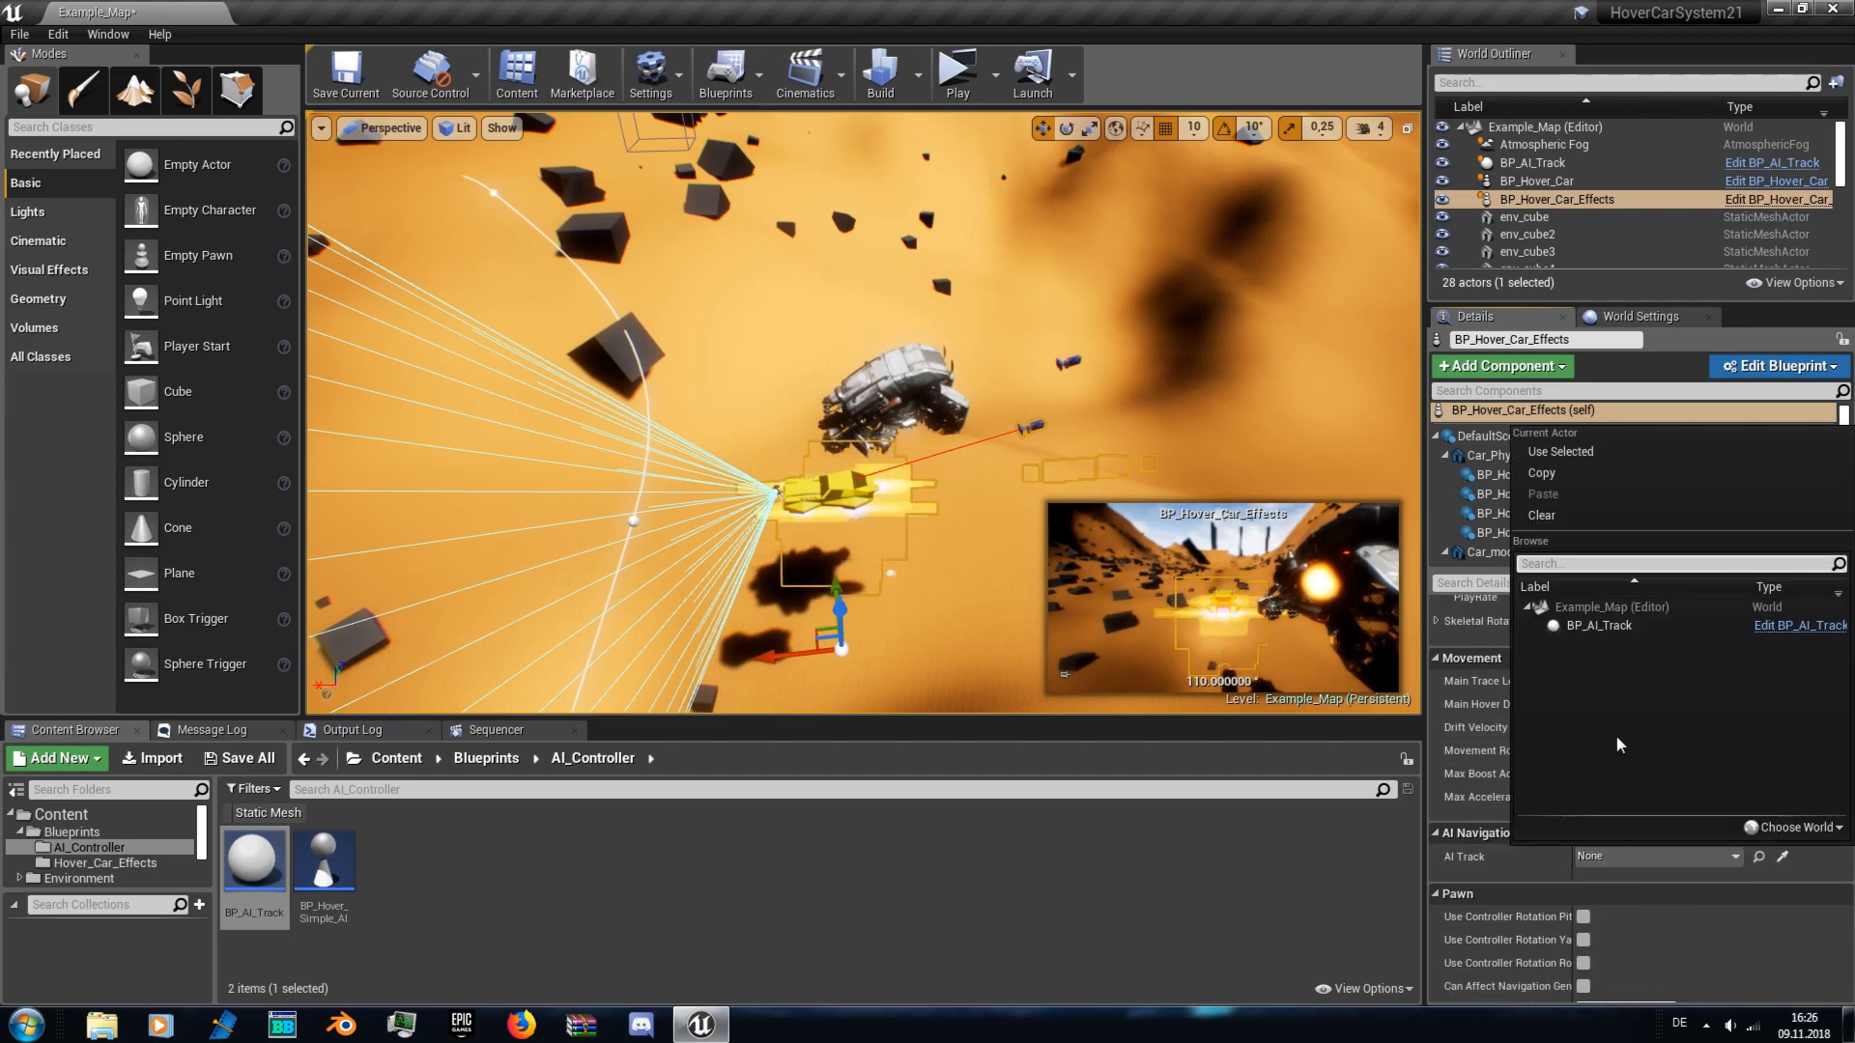
pyautogui.click(1598, 628)
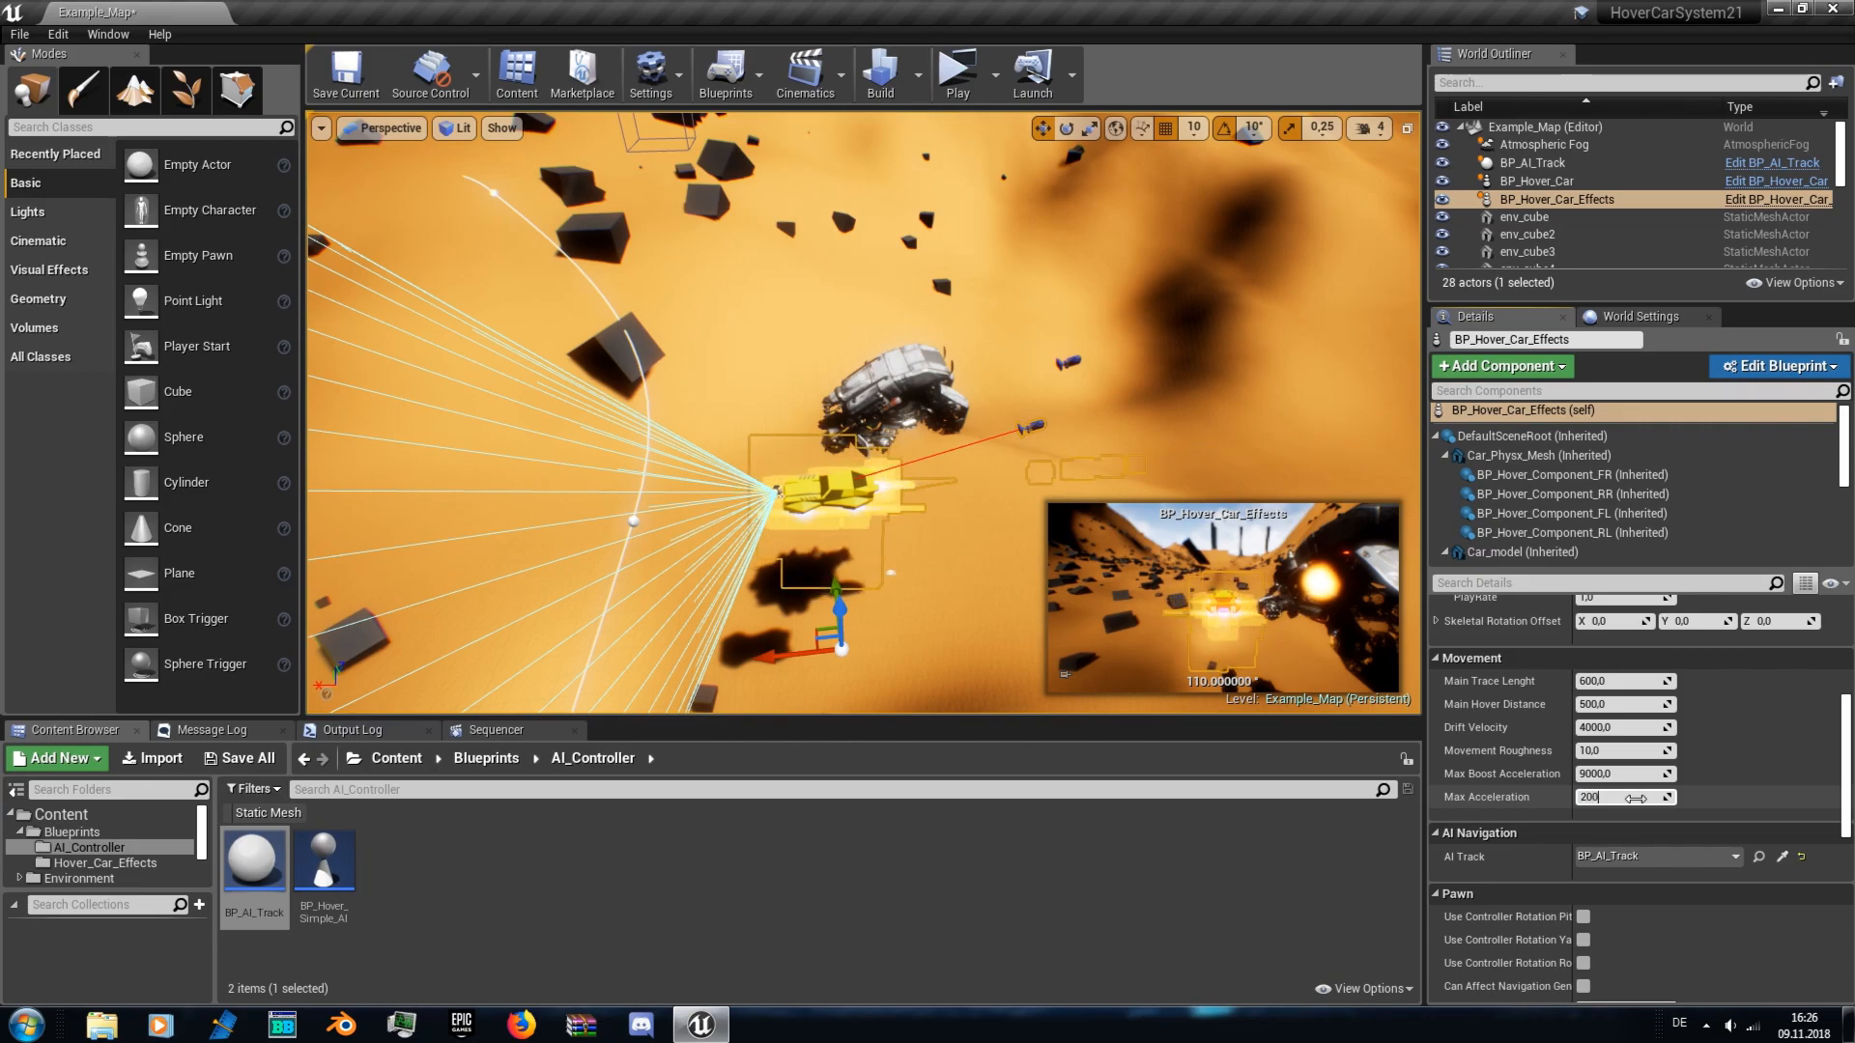
# - For BP_Hover_Car, change the Max Acceleration and assign BP_AI_Track as its AI Track
pyautogui.click(902, 386)
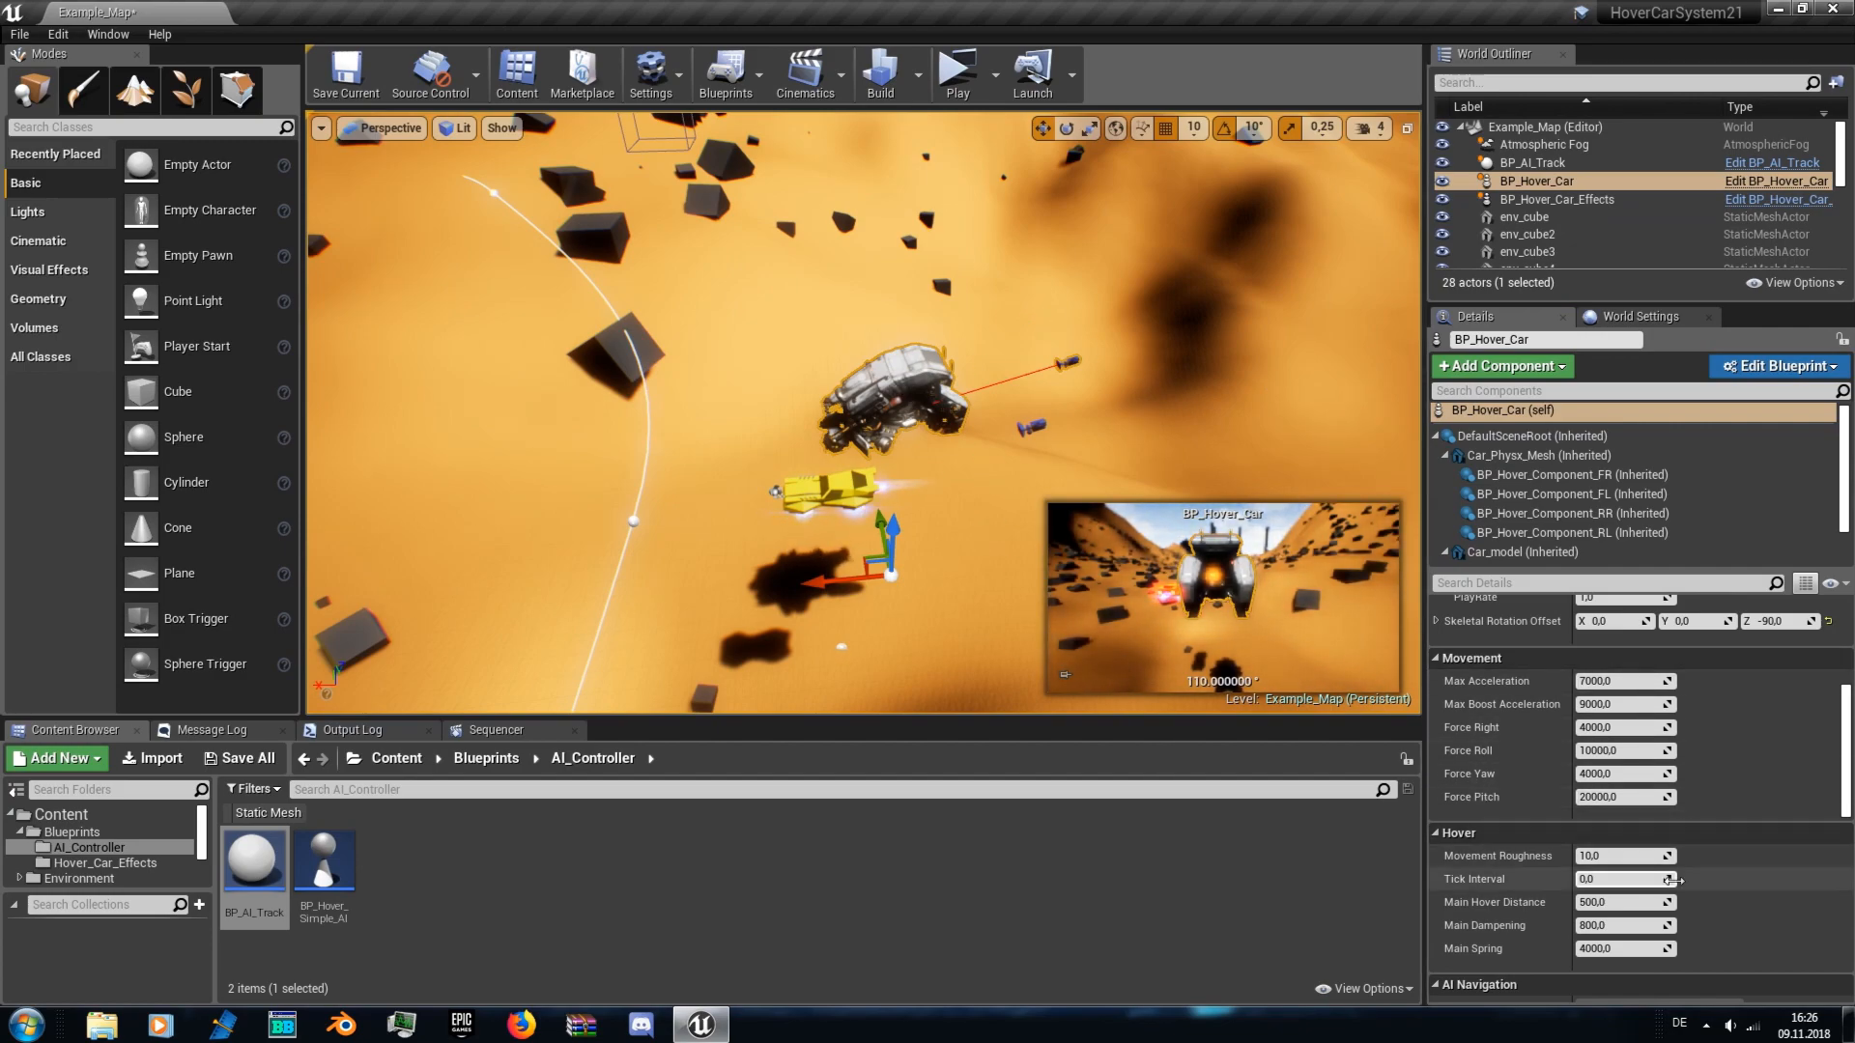
pyautogui.scroll(-4, 1664, 891)
pyautogui.scroll(4, 1662, 759)
pyautogui.click(1649, 687)
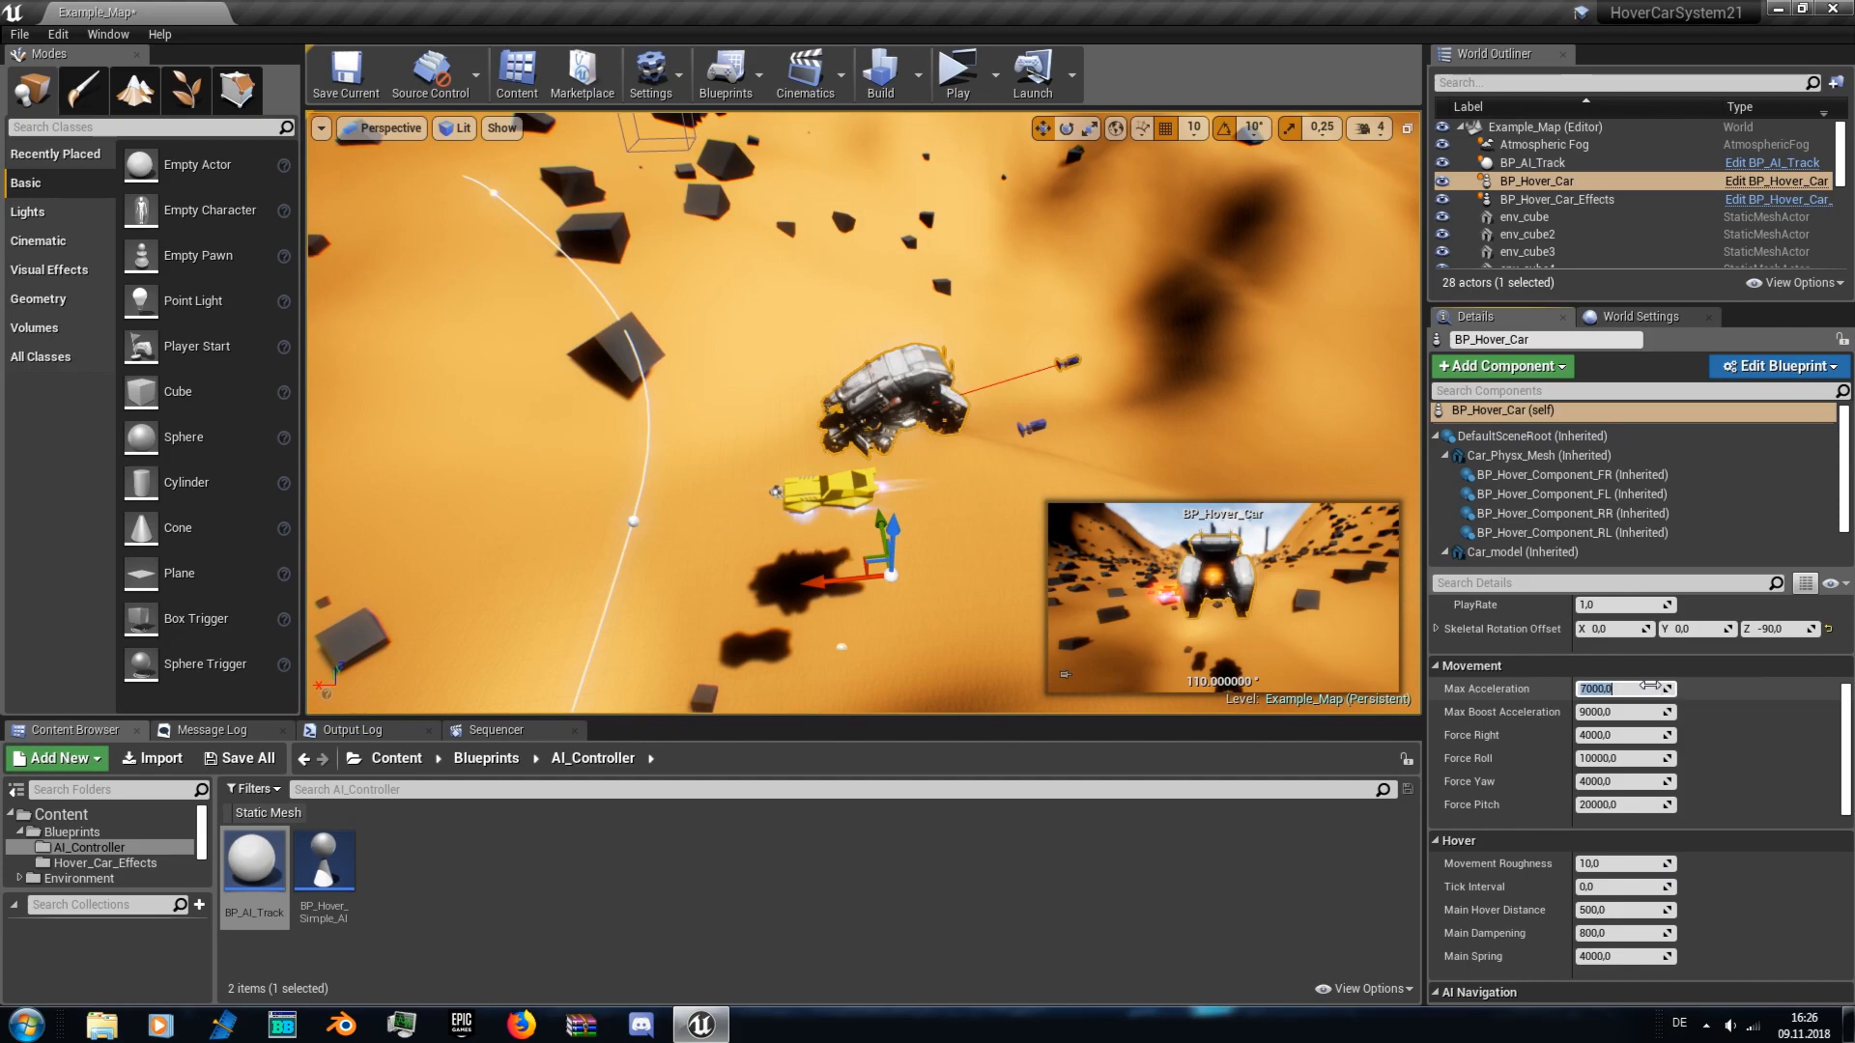
pyautogui.scroll(-4, 1649, 687)
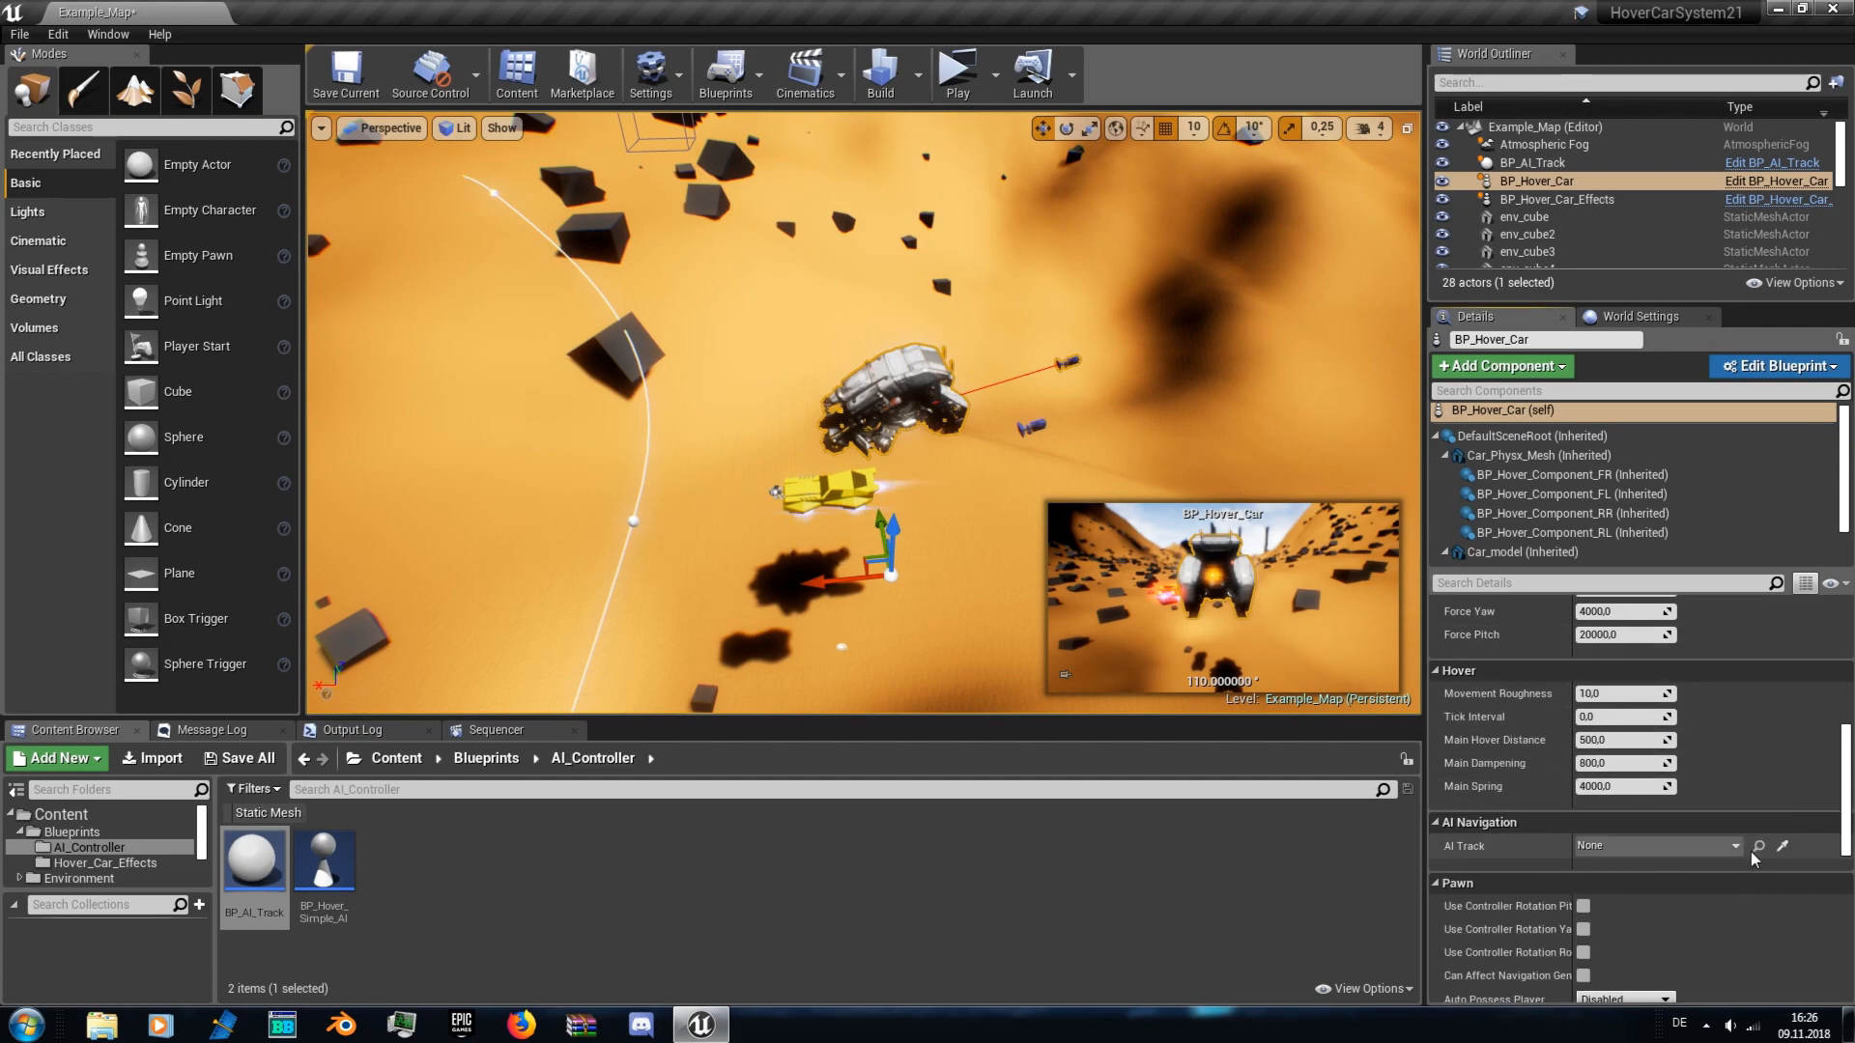
pyautogui.click(1619, 692)
pyautogui.click(1599, 461)
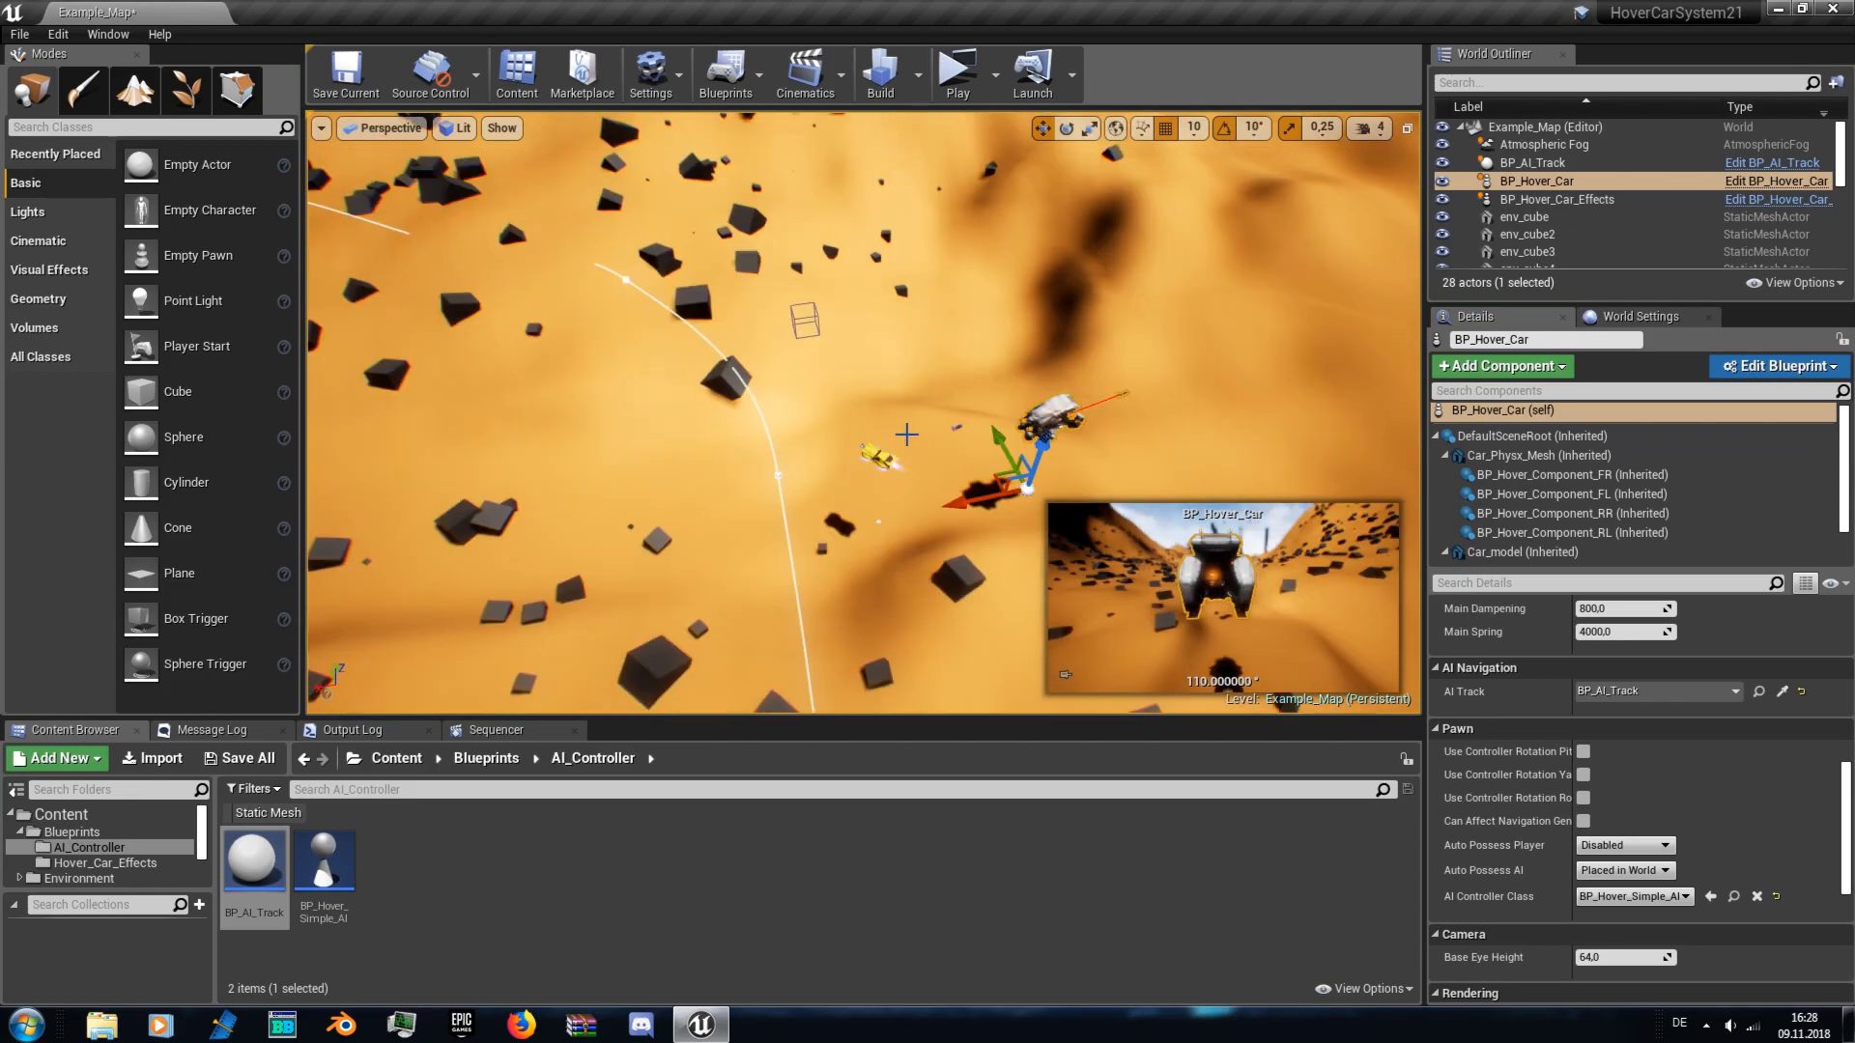
# - Check the spline track around the hover cars and start a play-test of the level
pyautogui.moveTo(928, 436); pyautogui.dragTo(928, 436, button='right')
pyautogui.click(956, 364)
pyautogui.moveTo(957, 364); pyautogui.dragTo(956, 364, button='right')
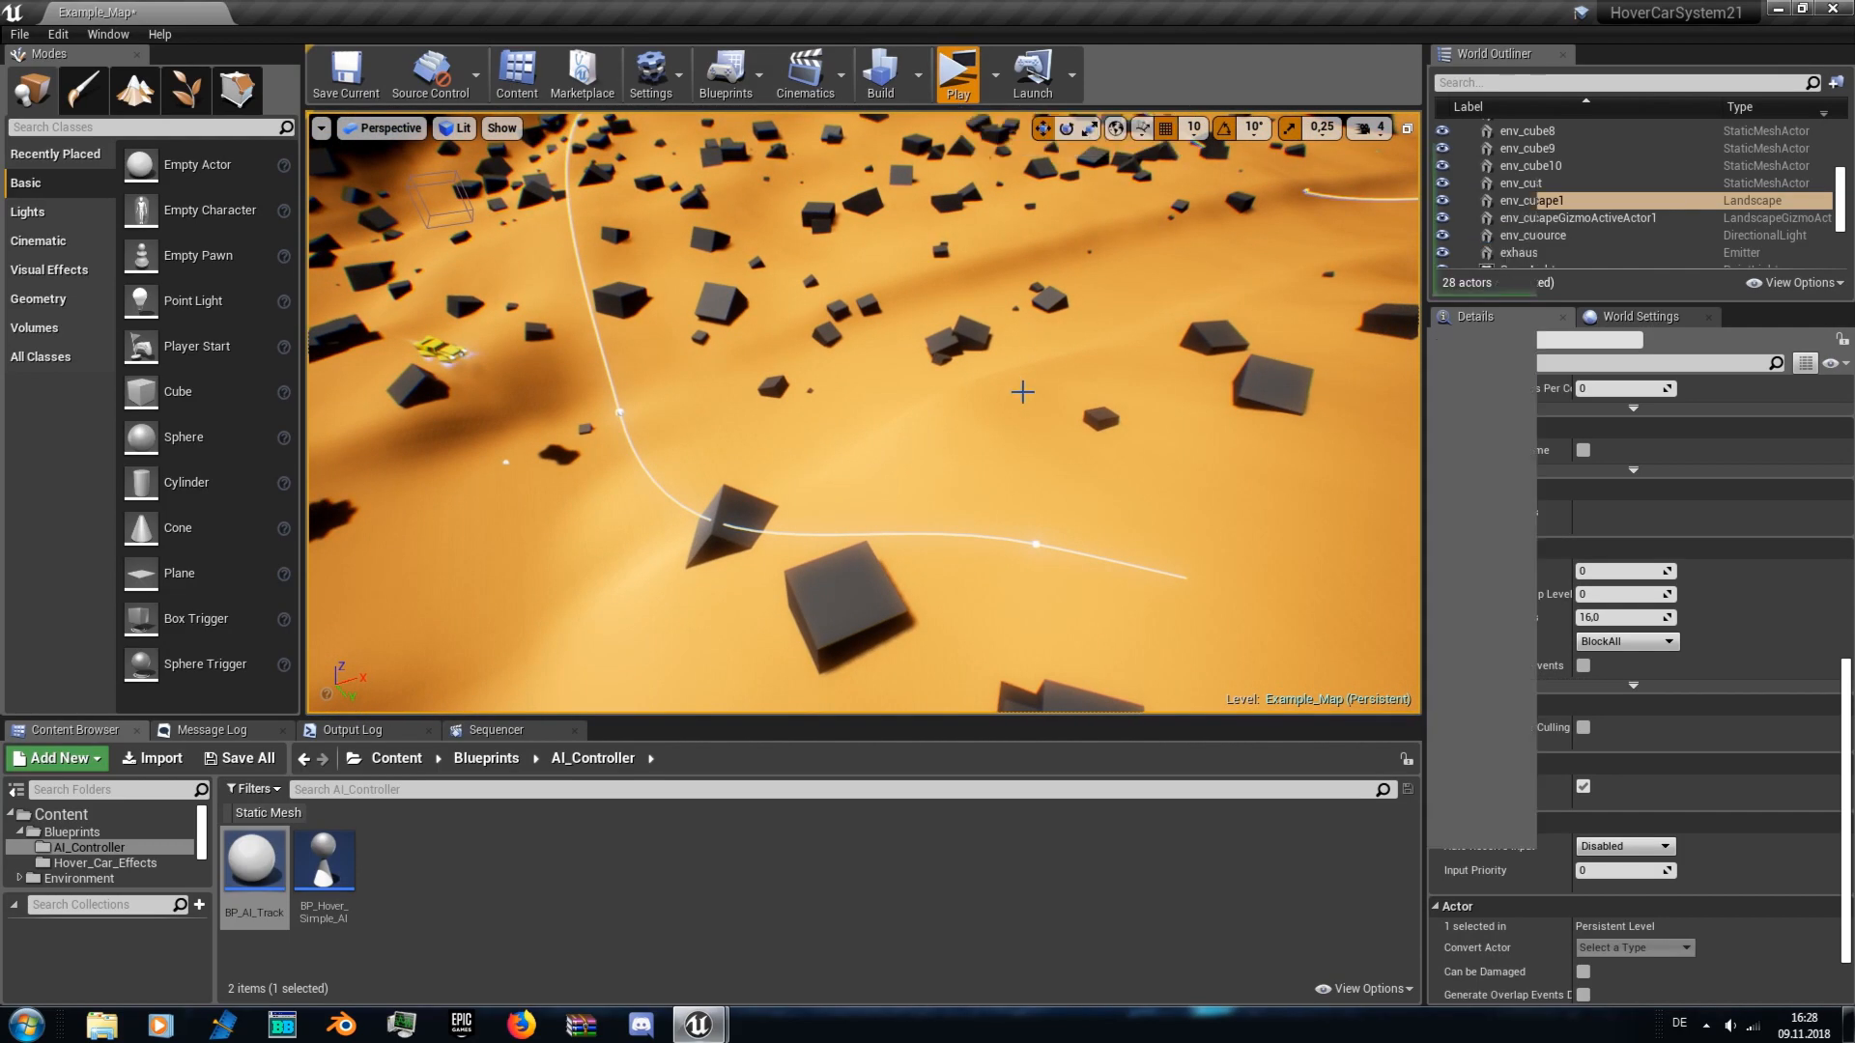